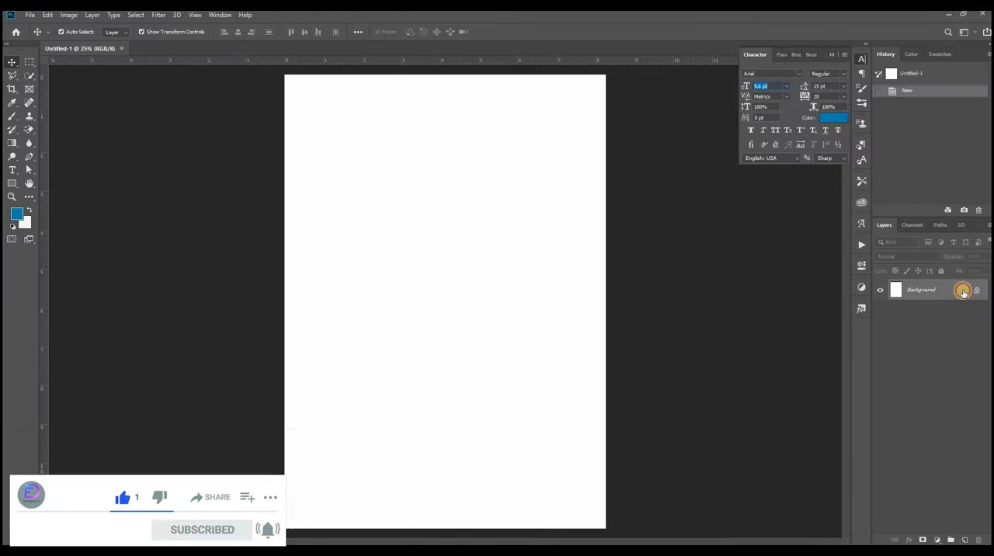
Convert the background into a regular layer and apply a blue color overlay, hex 0176b0.
left_click(963, 291)
double_click(961, 291)
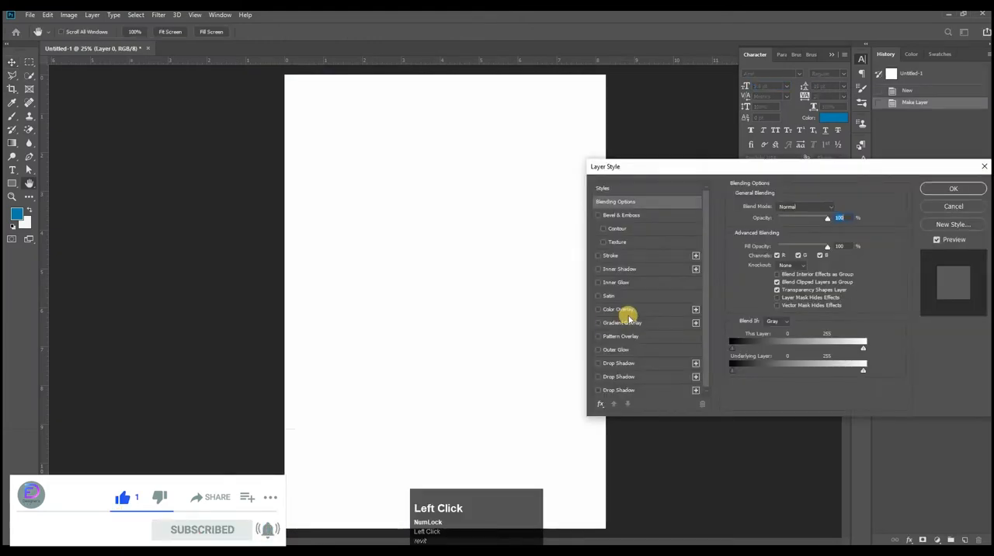
left_click(621, 310)
left_click(837, 211)
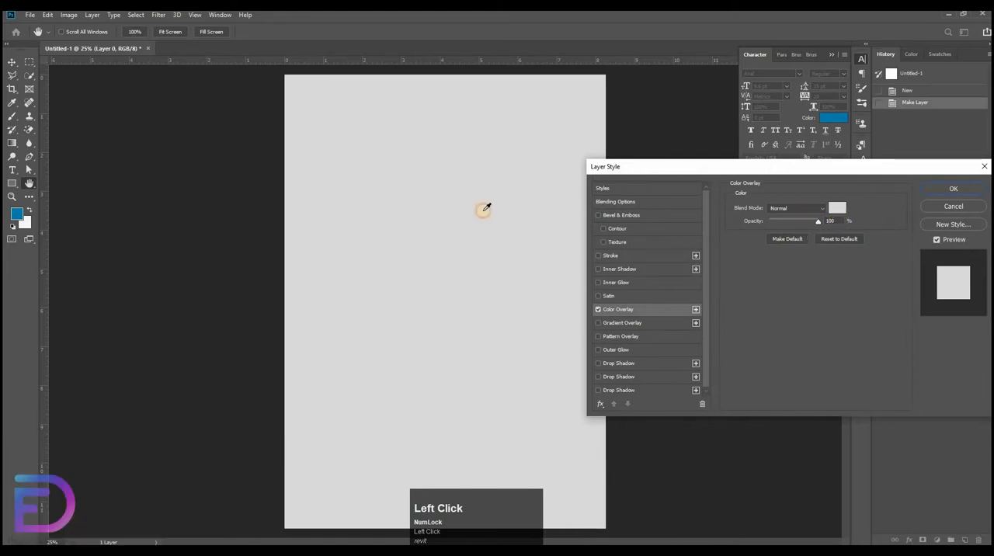
left_click(515, 273)
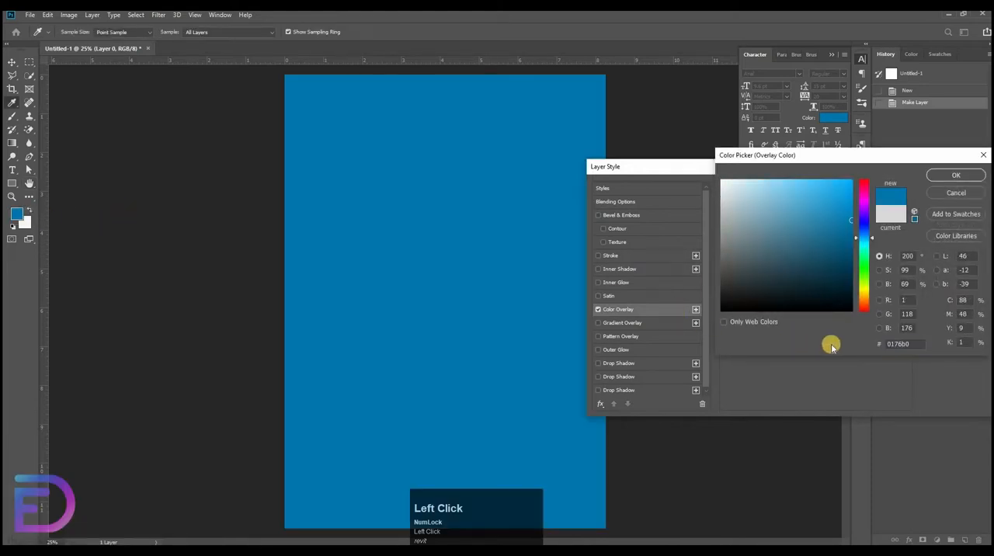
left_click(935, 177)
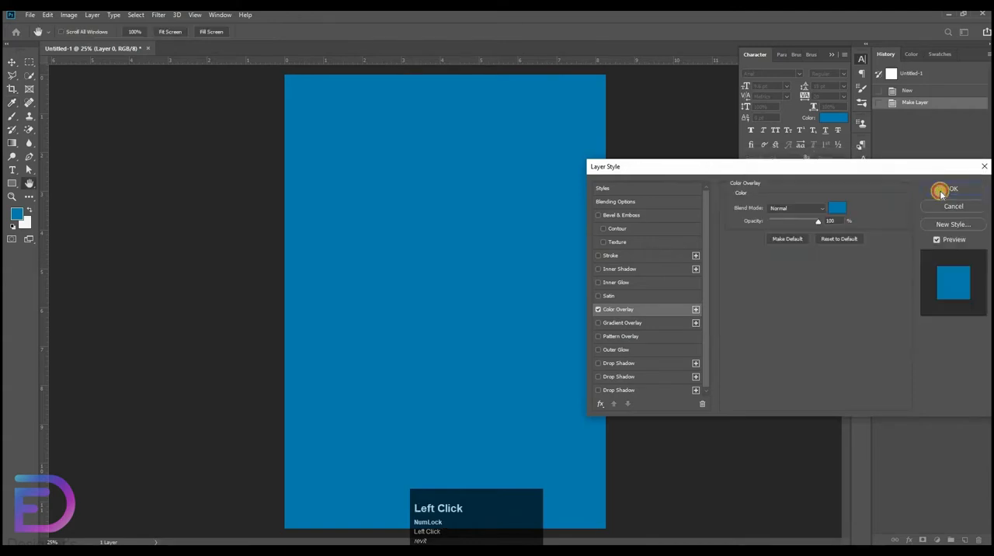
left_click(949, 187)
Place the gray texture school supplies image into the document as an embedded object.
left_click(29, 15)
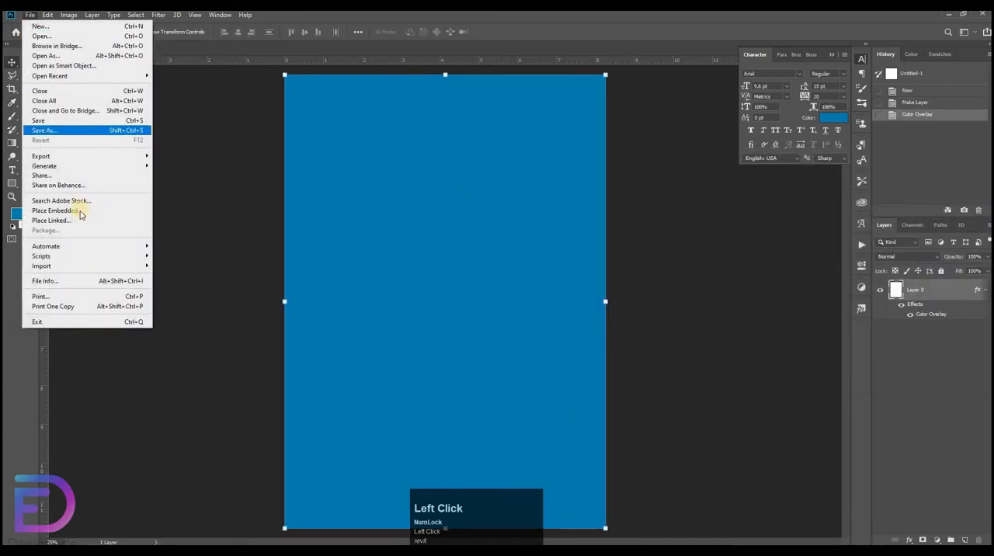
left_click(133, 211)
double_click(407, 132)
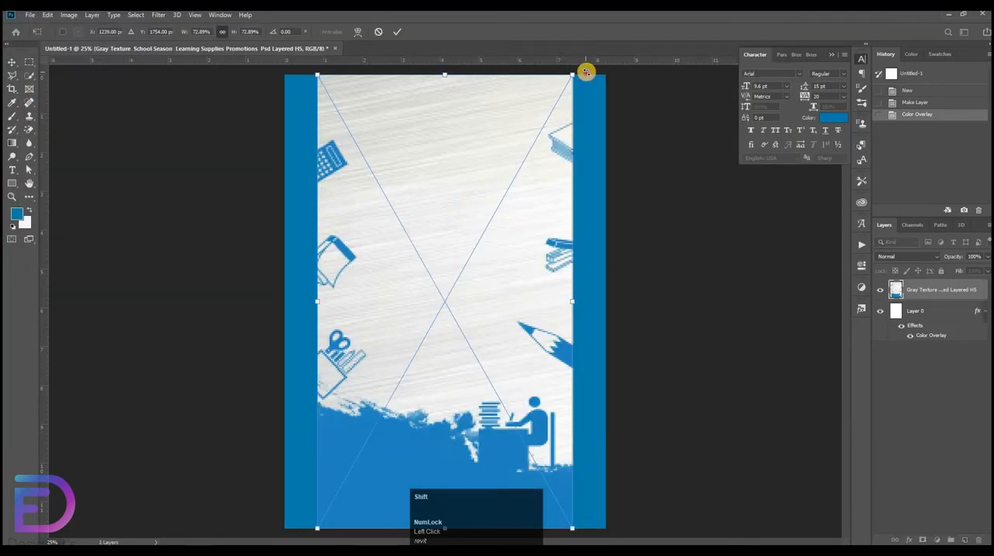
Fit the texture image upside down across the page width, leaving a blue strip at the page's bottom, and lock its layer.
left_click_drag(586, 71, 546, 320)
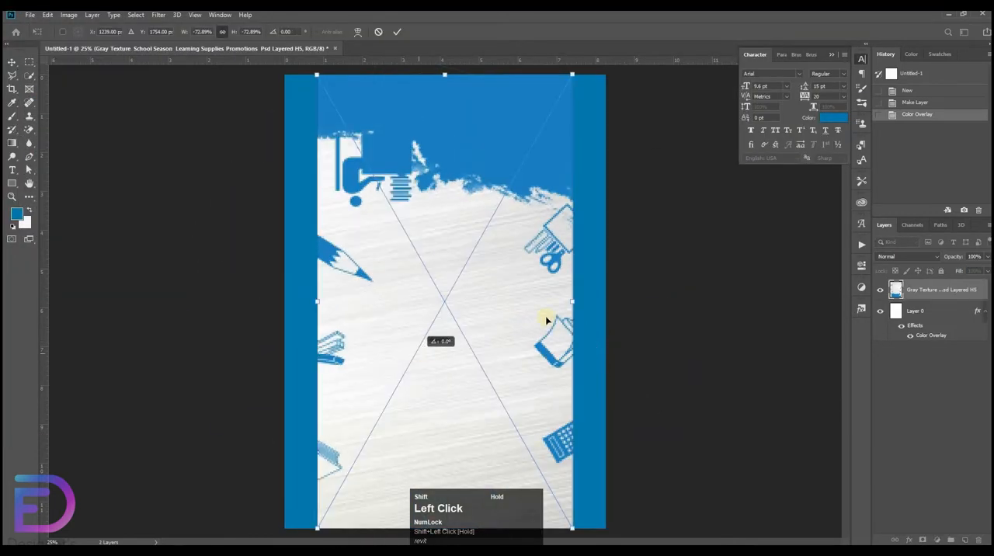
left_click_drag(625, 300, 493, 165)
left_click(705, 271)
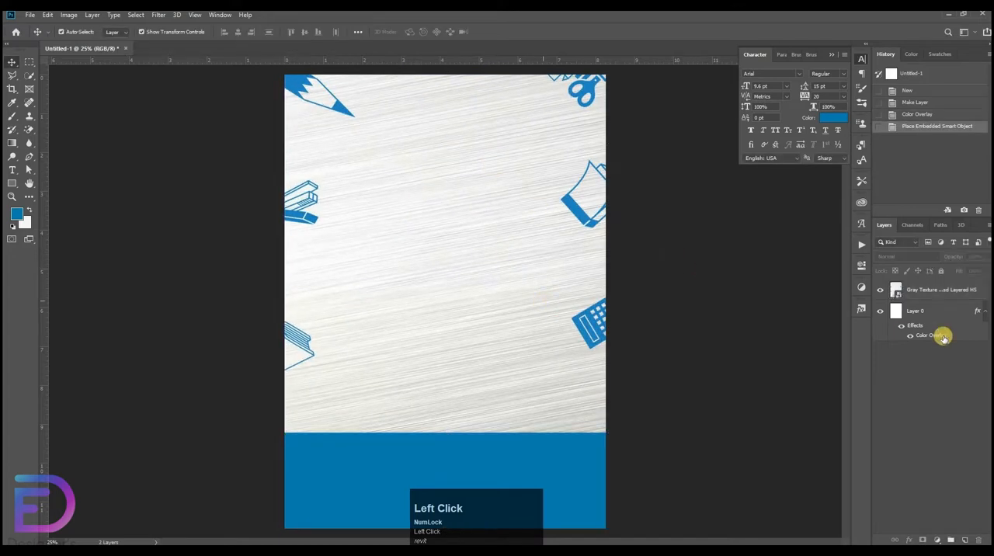
left_click(941, 287)
left_click(942, 271)
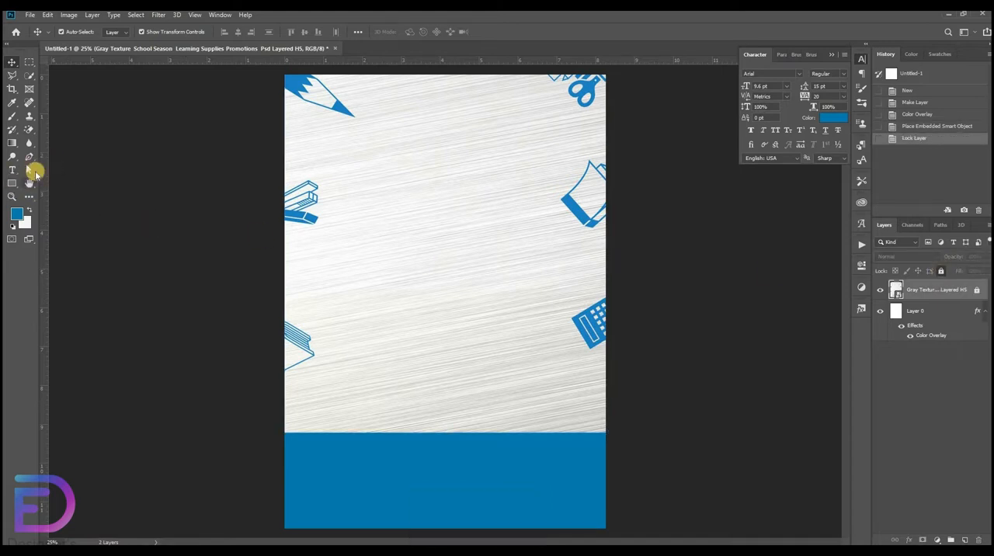
Draw a closed curved shape about 1552 by 744 px in the page's lower-right corner with the Pen tool.
left_click(29, 157)
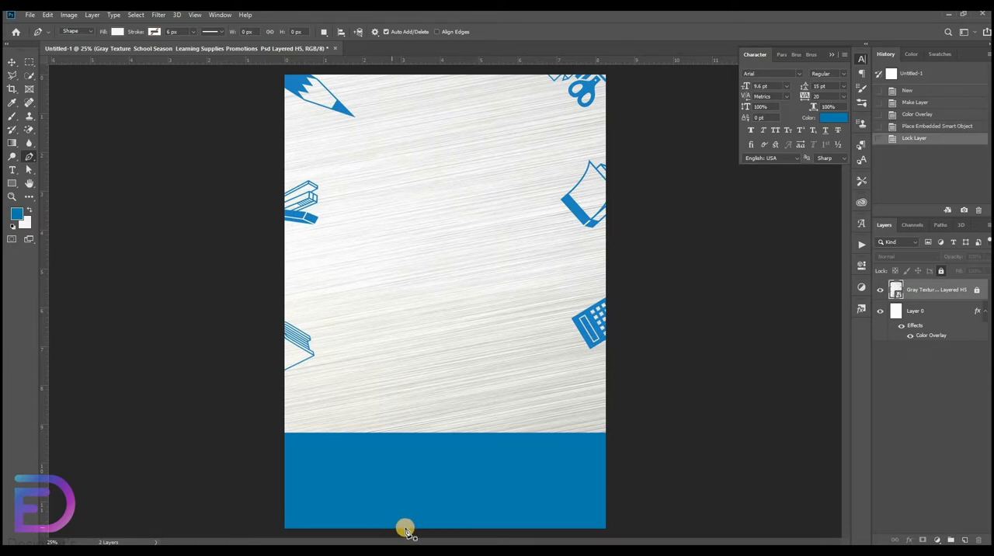
left_click(536, 435)
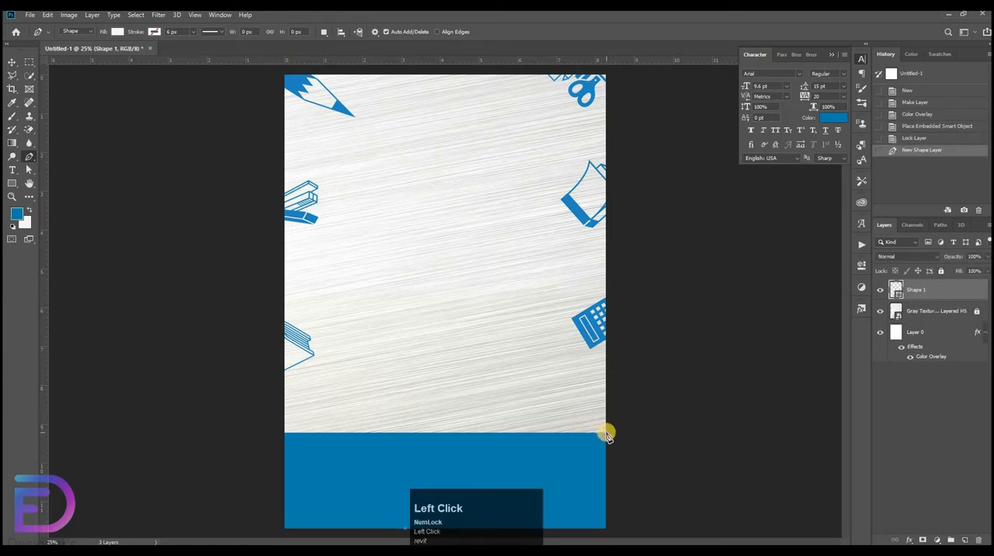
left_click_drag(607, 432, 778, 421)
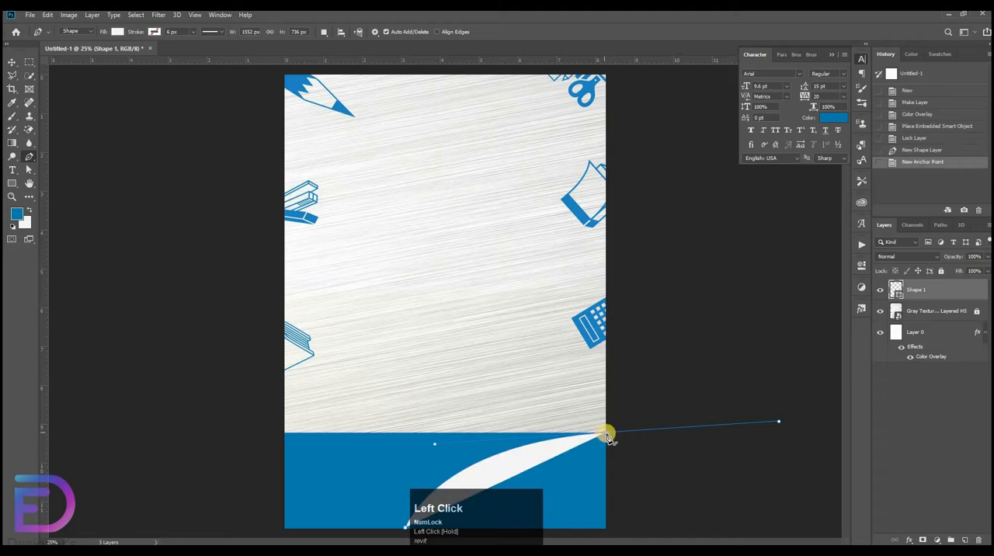
left_click(610, 434, "alt")
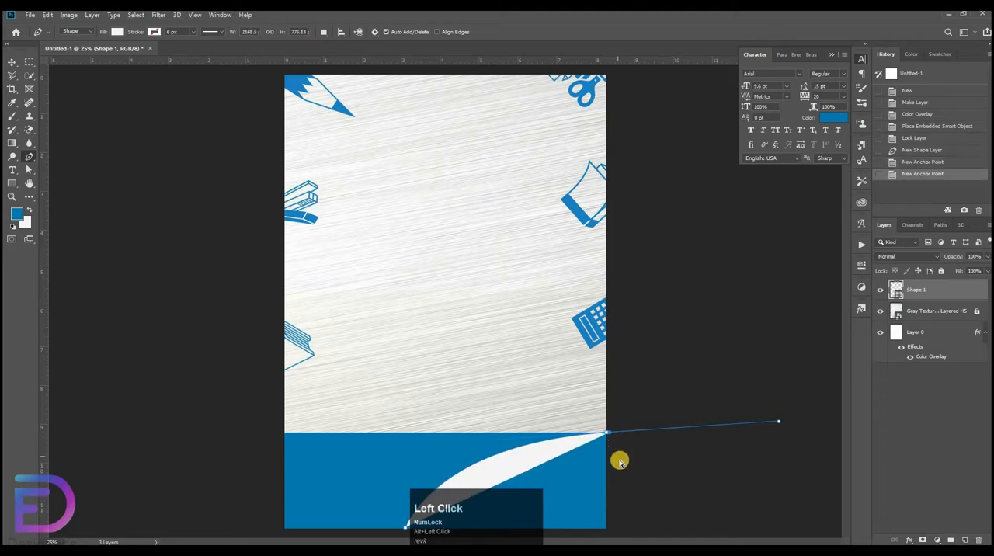
key("ctrl+z")
left_click(606, 434, "alt")
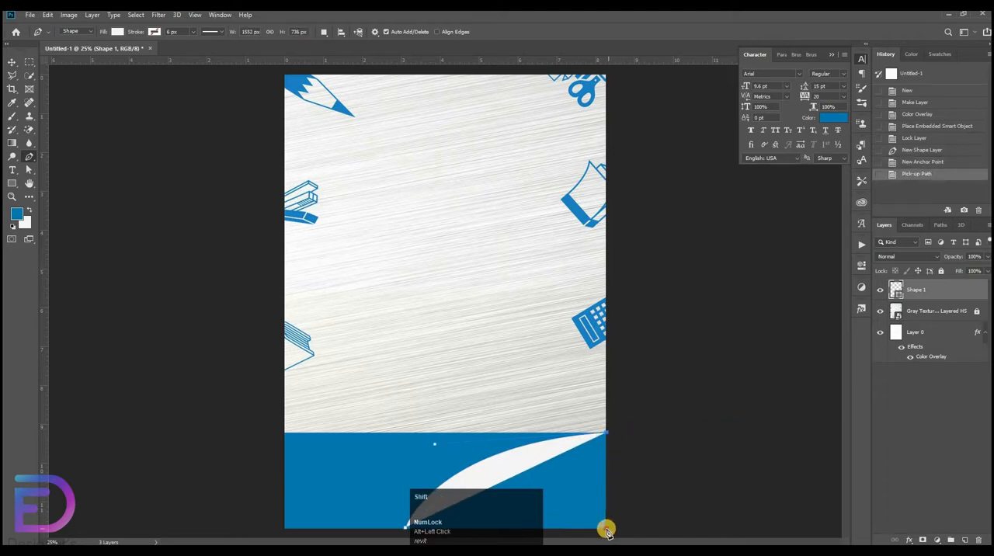
left_click(406, 527, "shift")
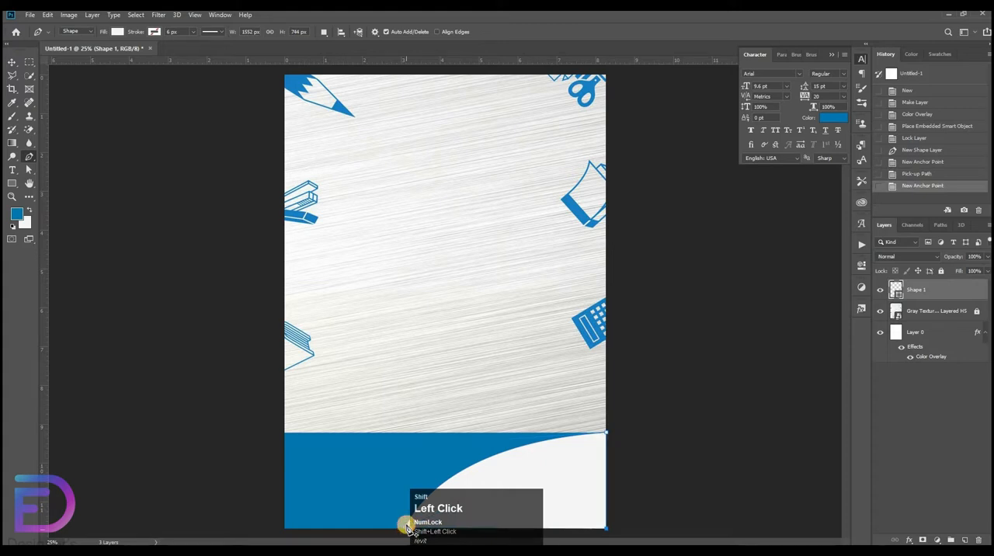
left_click(405, 527)
Set the curved shape's fill color to hex 0288cf.
left_click(118, 32)
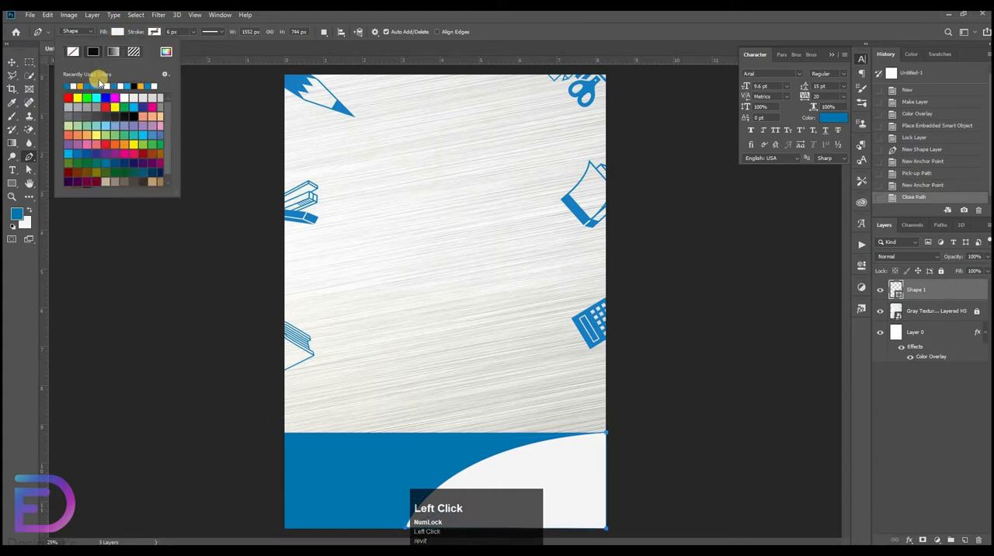
left_click(166, 51)
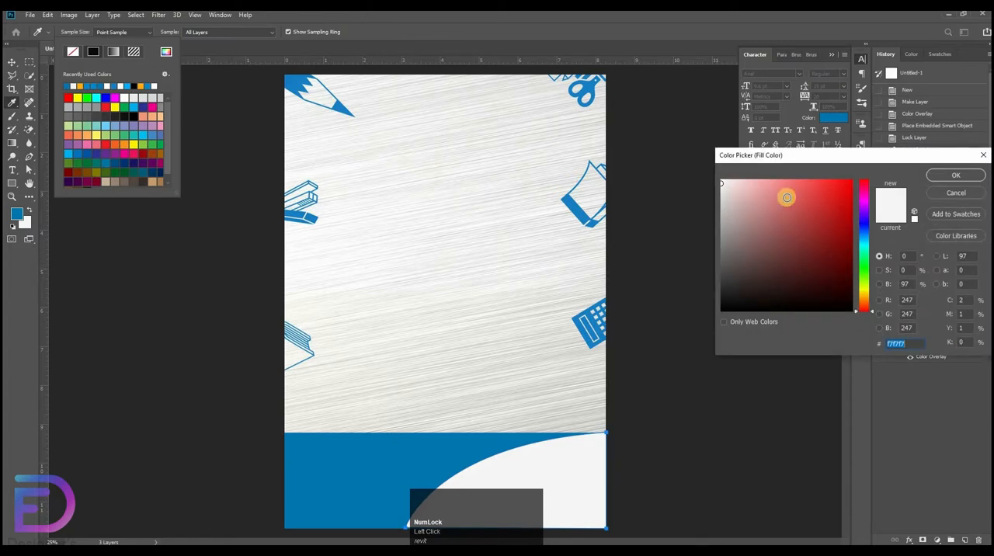
type("02")
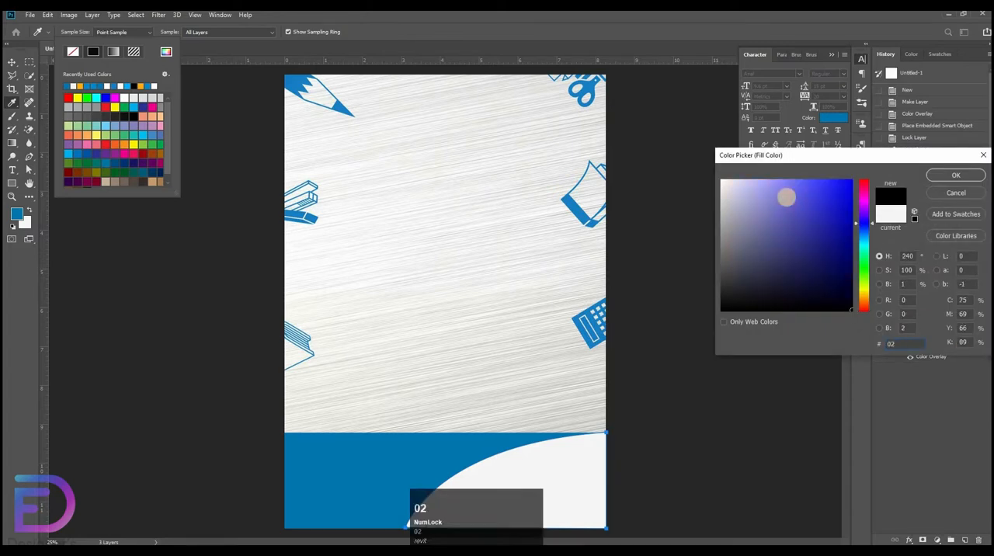
type("88cf")
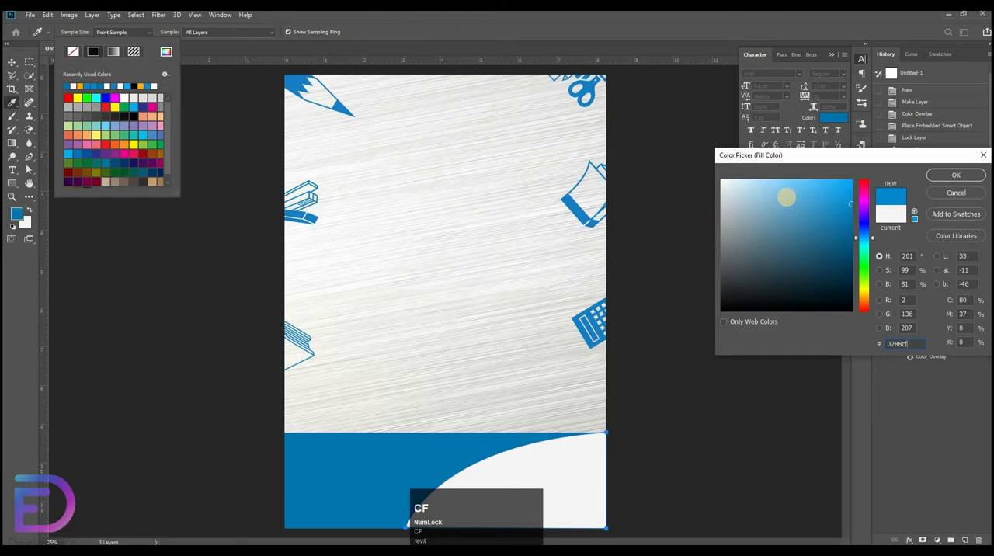
key("Return")
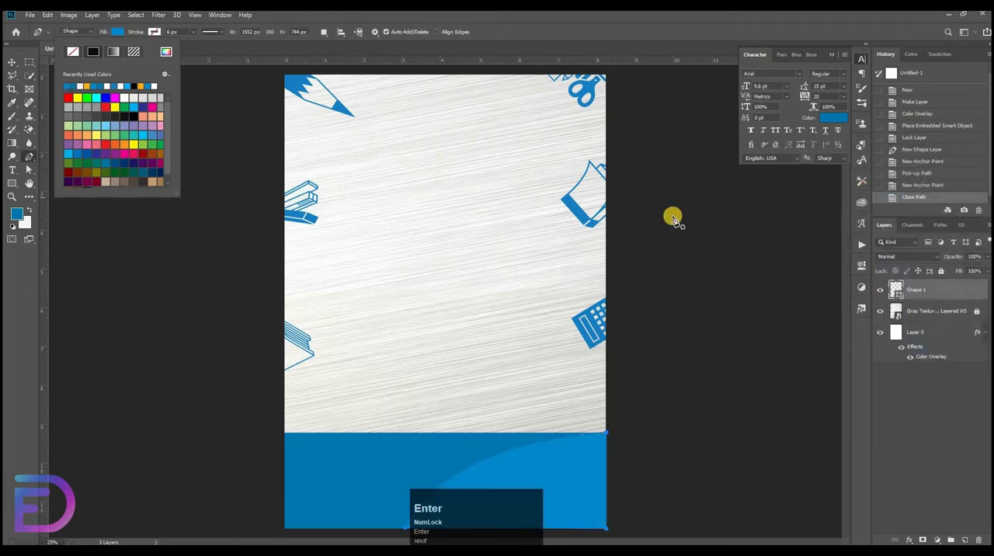
Add a drop shadow to the curved shape with its opacity raised slightly.
double_click(944, 294)
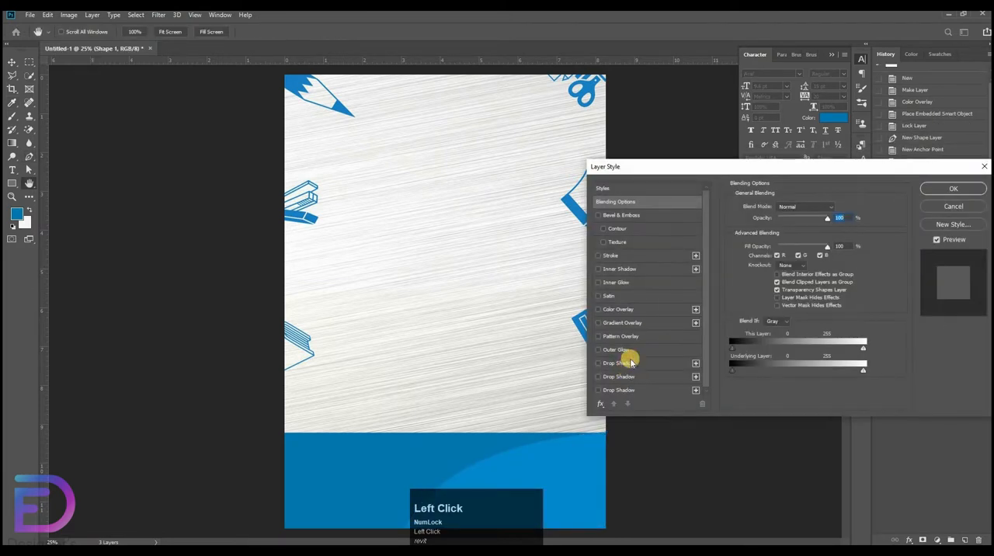
left_click(631, 363)
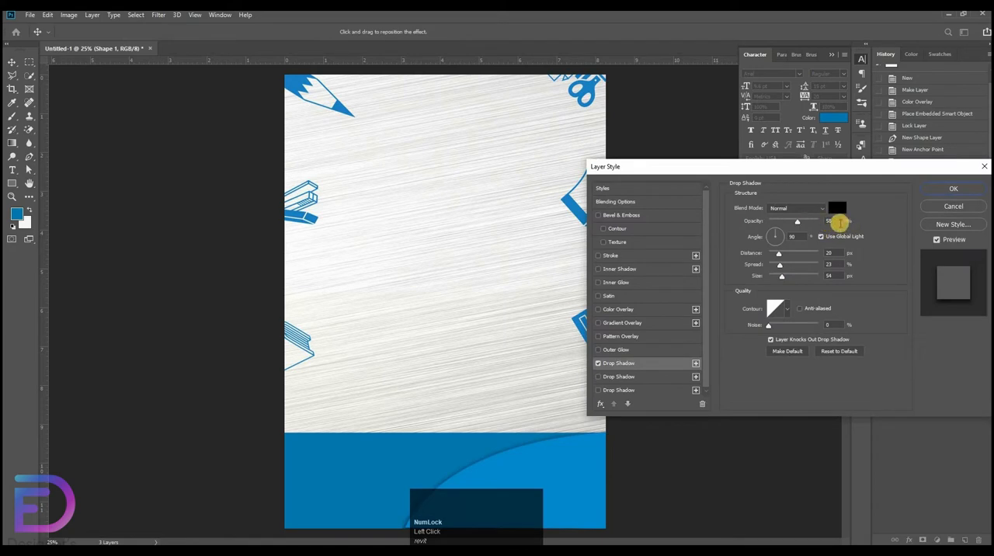
left_click(797, 222)
key("Up")
key("Up")
key("Up")
key("Up")
key("Up")
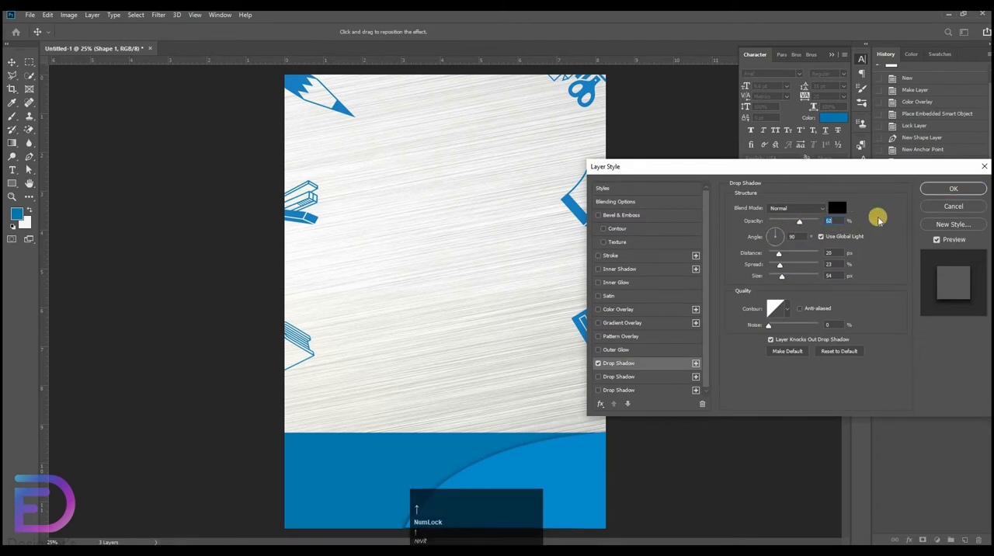
left_click(942, 189)
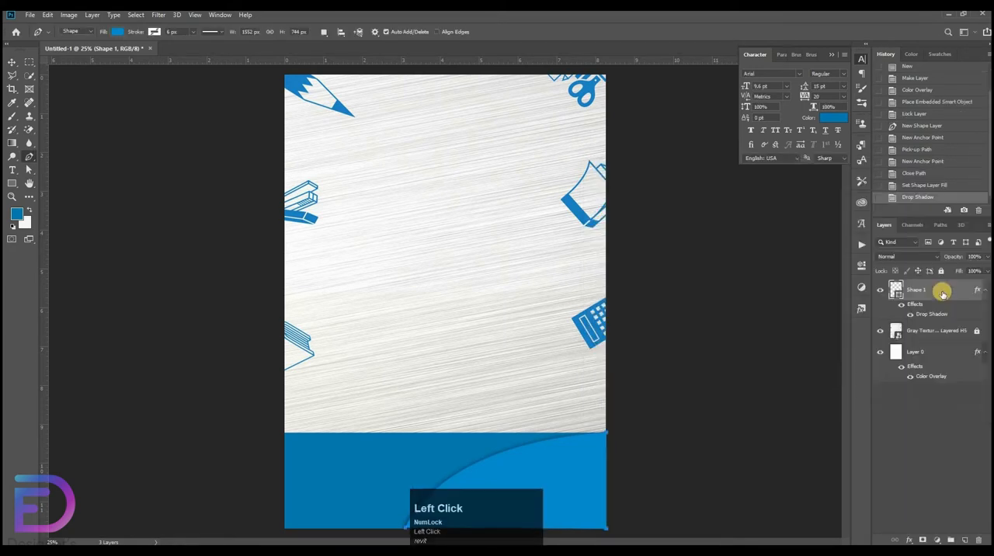
Duplicate the curved shape above the original and fill the copy with orange, hex fcae16.
mouse_move(939, 292)
left_mouse_down()
mouse_move(940, 278)
mouse_move(938, 287)
left_mouse_up()
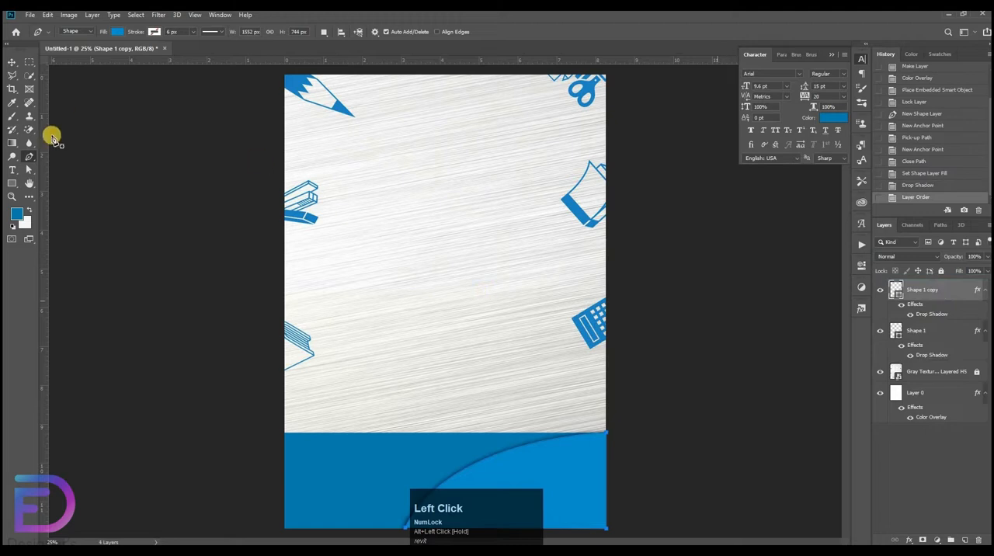
left_click(117, 32)
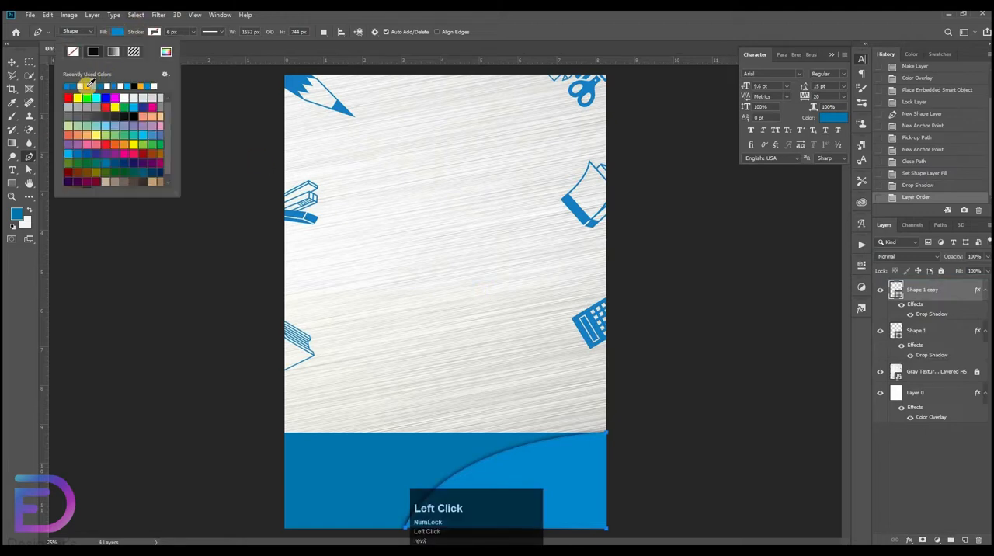
left_click(165, 51)
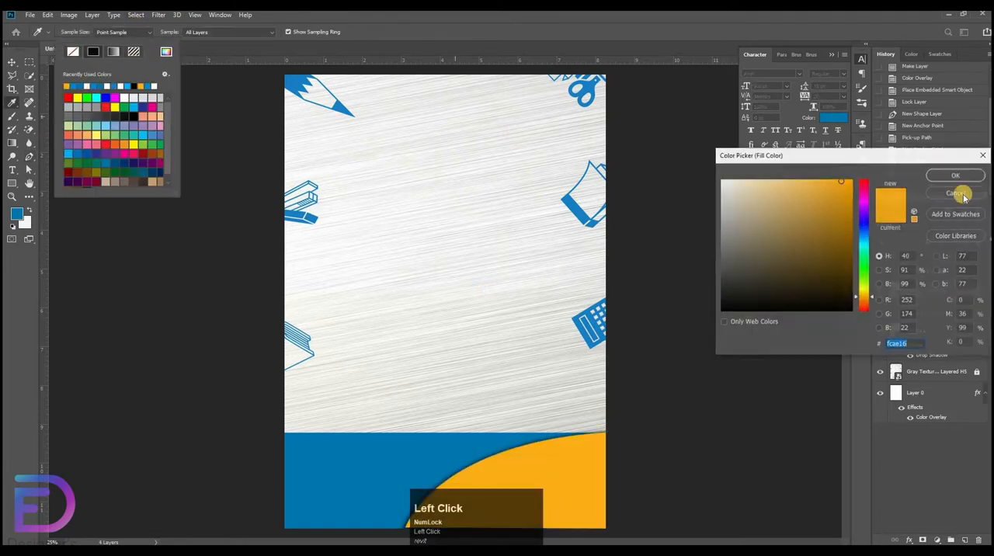
left_click(960, 174)
Shift the orange curved shape 200 px to the right with Free Transform, exposing a blue rim along the curve.
left_click(10, 63)
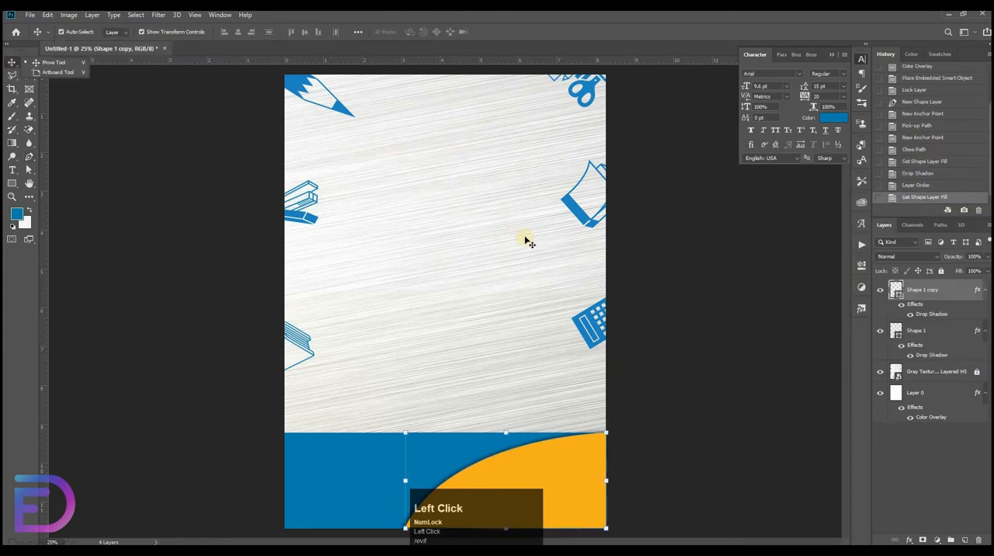
key("ctrl+t")
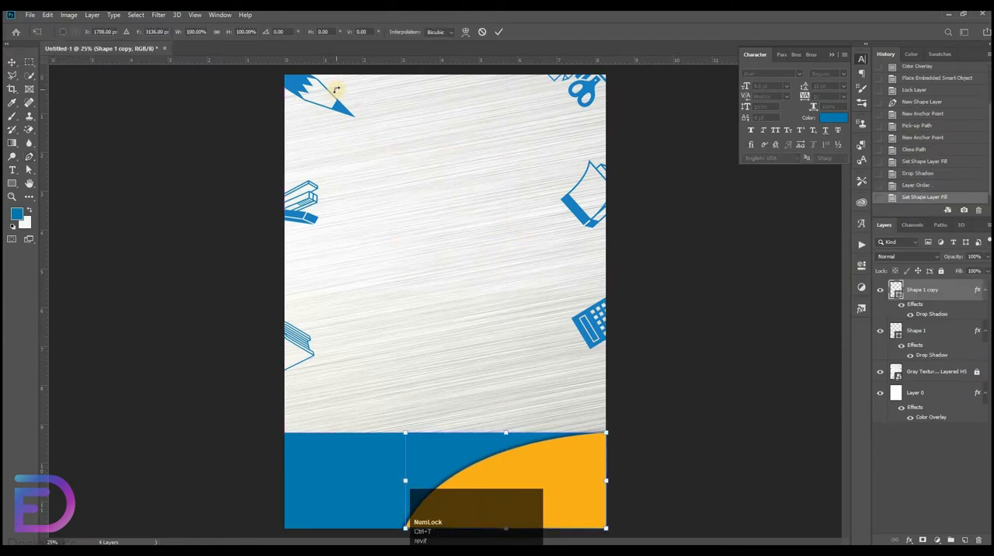
key("shift+Right")
key("shift+Right")
key("shift+Right")
key("shift+Right")
key("shift+Right")
key("shift+Right")
key("shift+Right")
key("shift+Right")
key("shift+Right")
key("shift+Right")
key("shift+Right")
key("shift+Right")
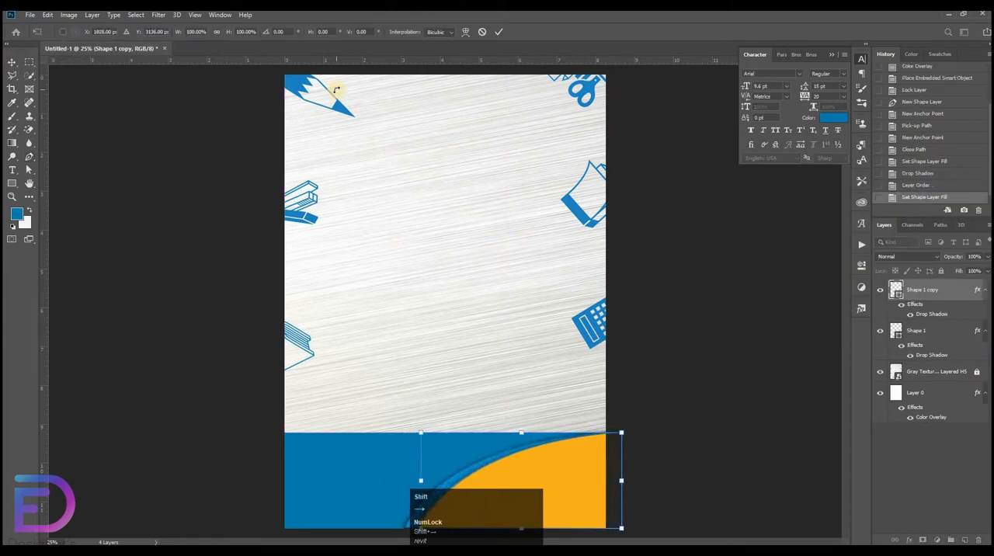
key("shift+Right")
key("shift+Right")
key("shift+Right")
key("shift+Right")
key("shift+Right")
key("shift+Right")
key("shift+Right")
key("shift+Right")
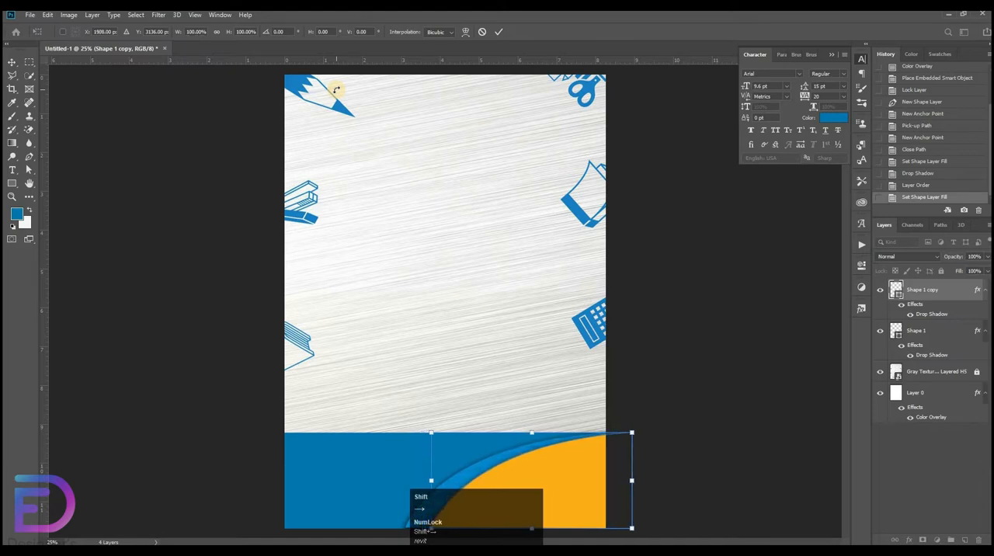
left_click(724, 206)
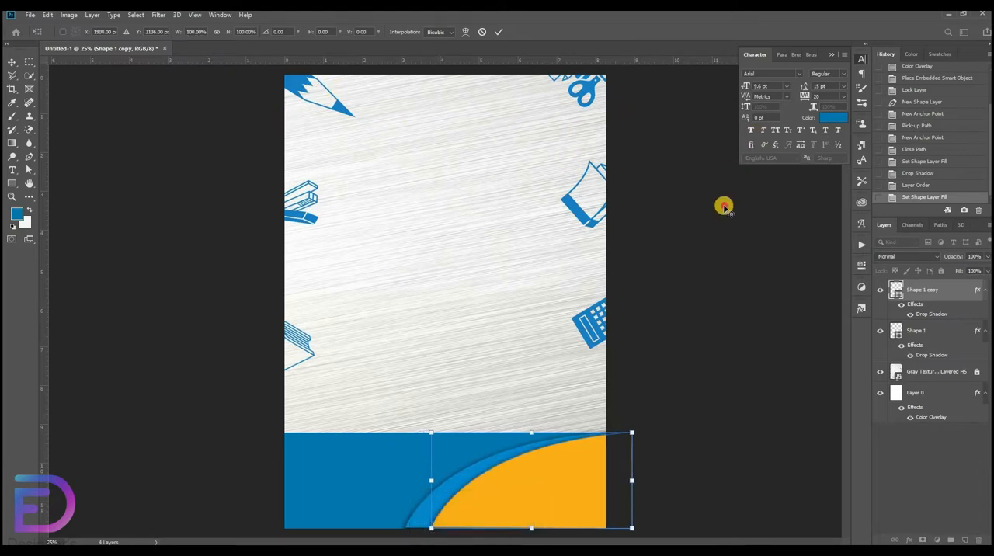
left_click(152, 255)
left_click(99, 221)
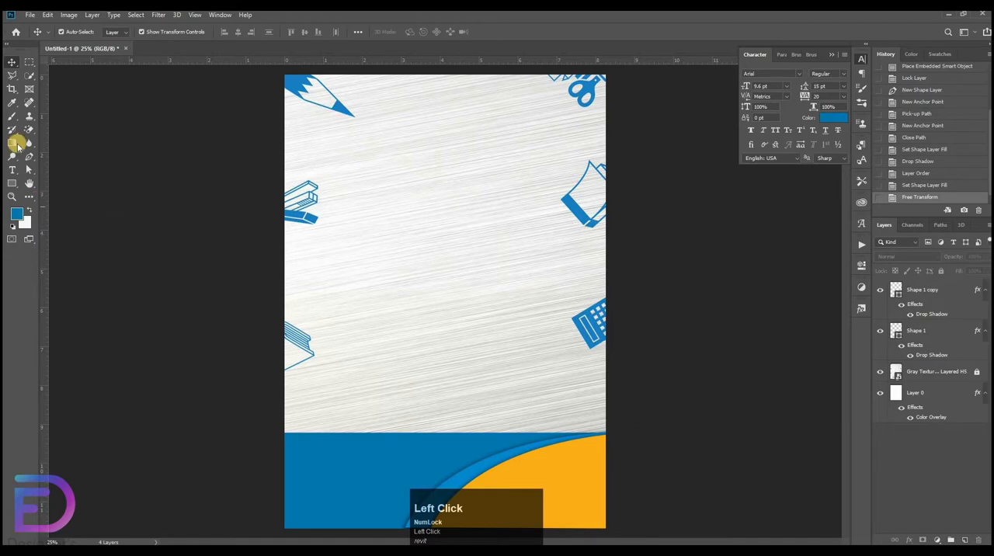
Draw a white circle about 816 px in diameter at the page's left edge, overlapping the top of the blue base.
right_click(11, 184)
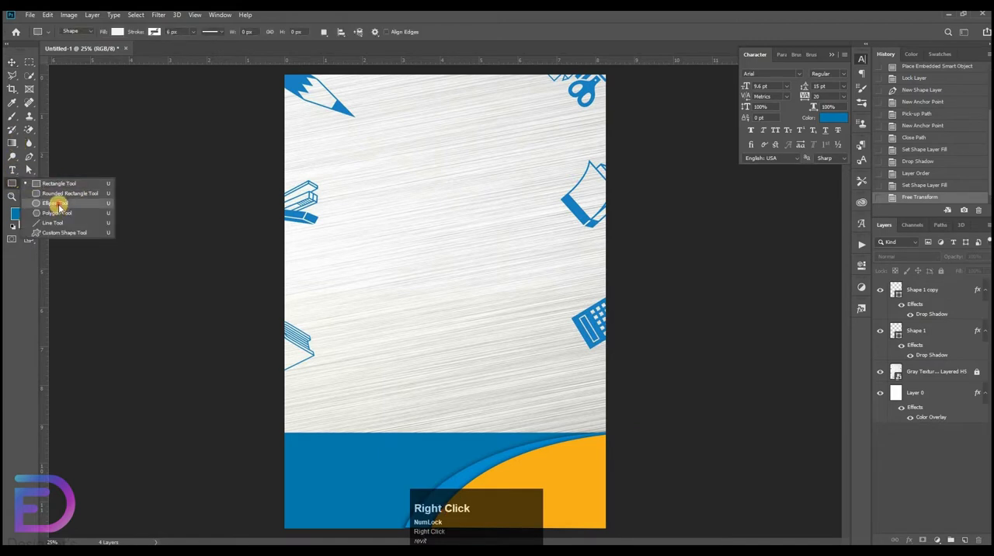
left_click(56, 202)
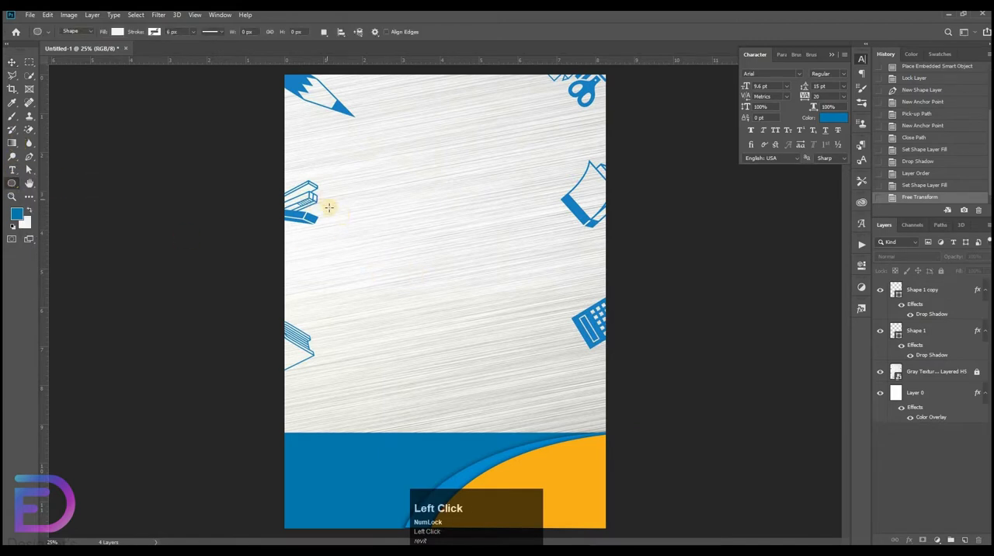
left_click_drag(329, 208, 432, 487)
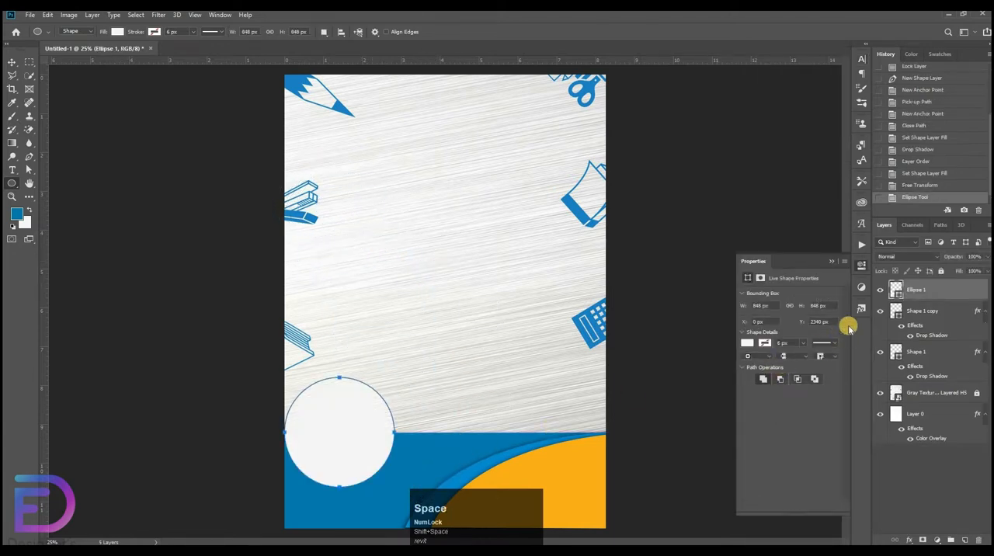
key("ctrl+z")
left_click_drag(372, 320, 391, 487)
left_click_drag(471, 440, 471, 441)
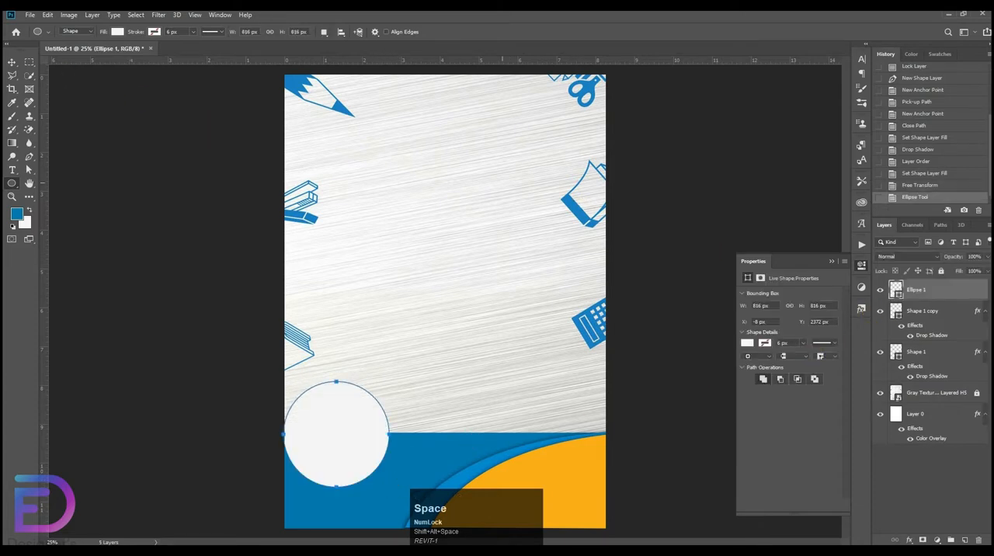
Duplicate the white circle beneath the original and select the upper circle.
left_click(11, 61)
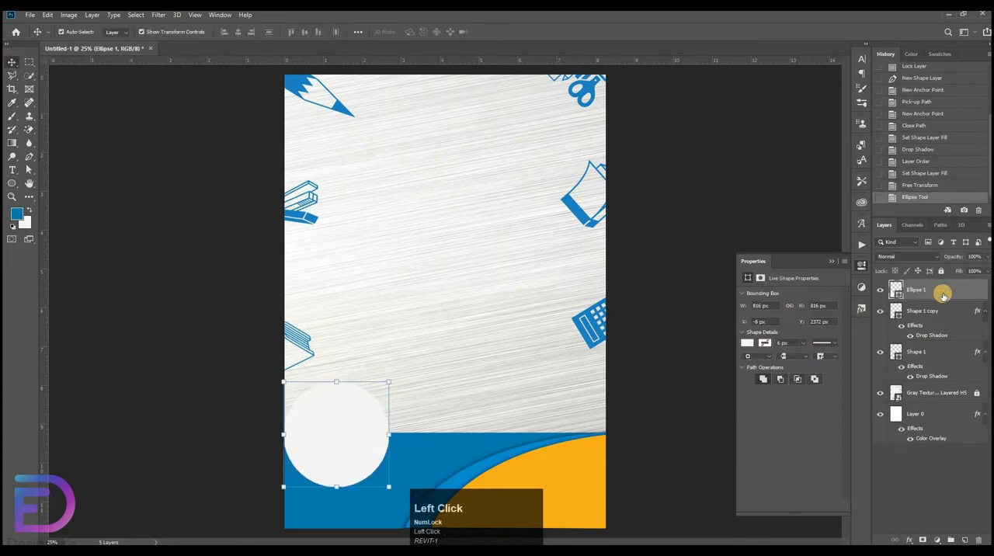
left_click_drag(928, 295, 925, 301)
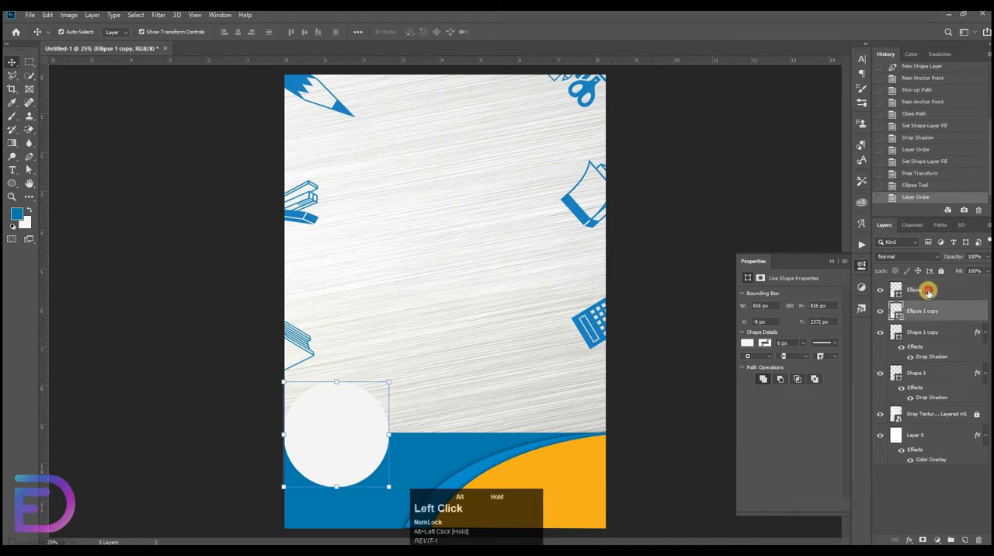
left_click(916, 295)
Scale the upper circle down about its centre to about 778 px so the lower one can serve as a rim.
key("ctrl+t")
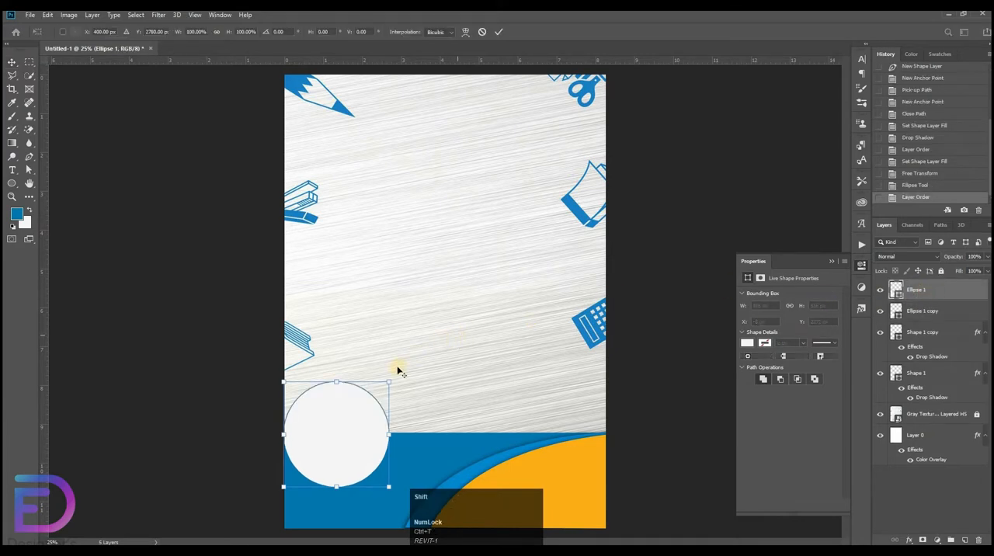
left_click_drag(390, 378, 385, 382)
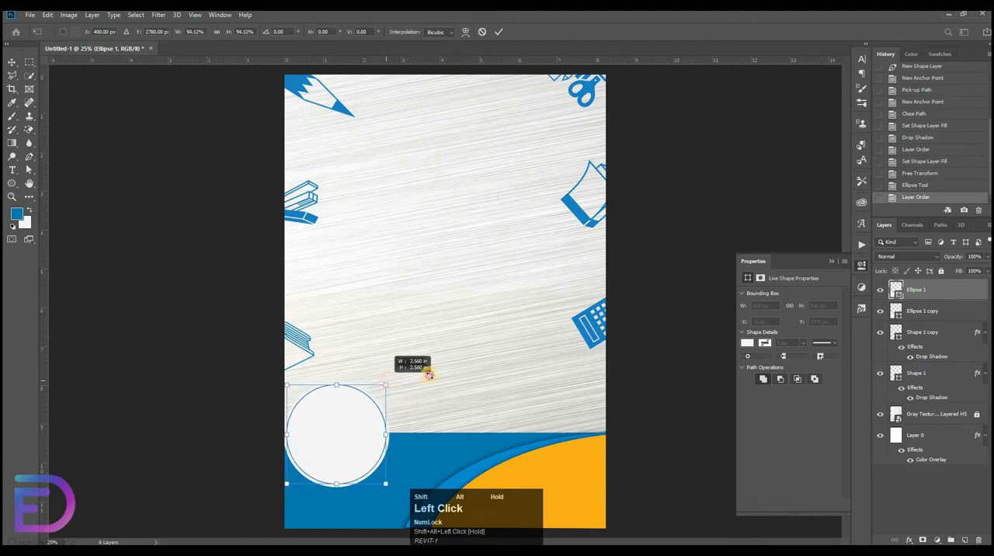
left_click_drag(471, 344, 535, 252)
left_click_drag(527, 260, 671, 78)
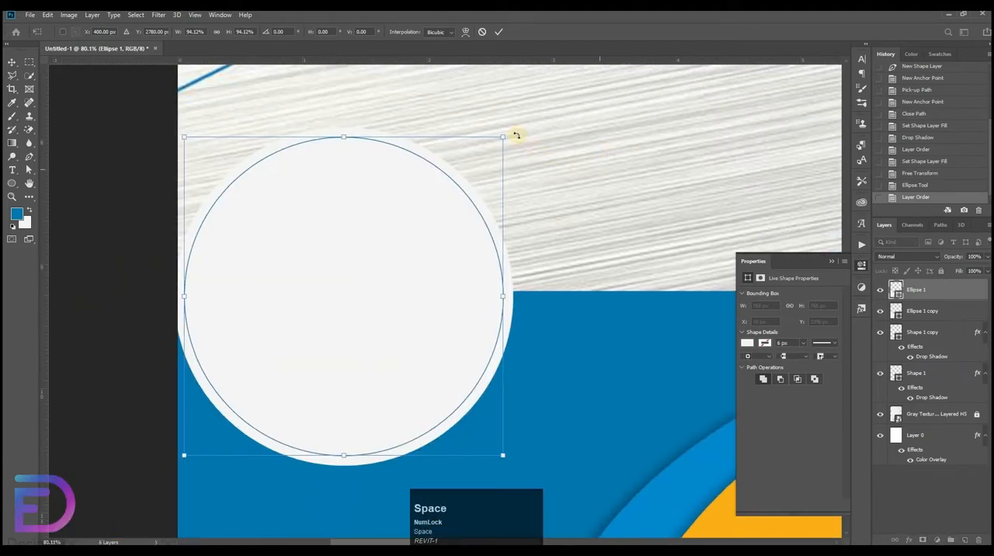
left_click_drag(503, 131, 166, 89)
left_click(498, 32)
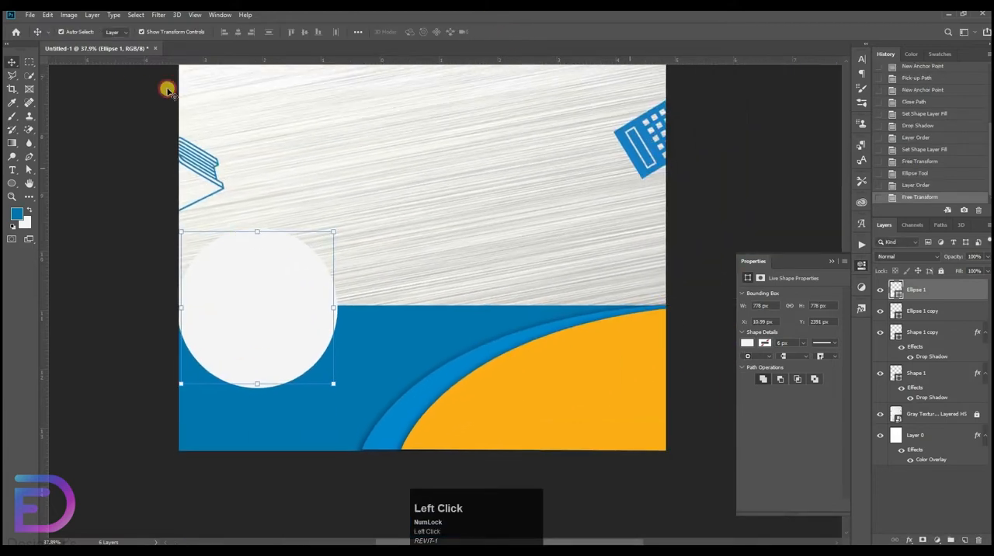
Place the school student image as an embedded object and scale it to about 3.18 in wide over the white circle.
left_click(29, 17)
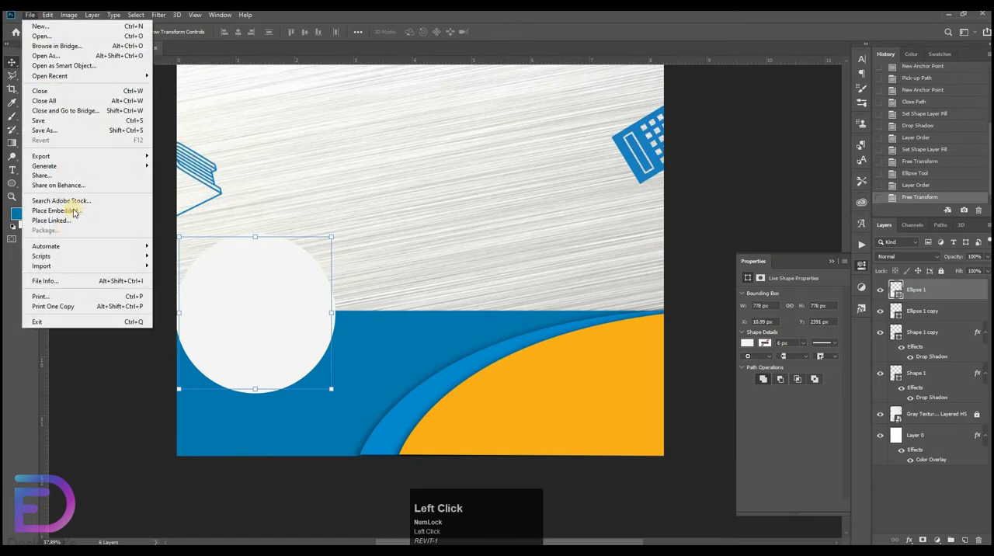
left_click(74, 206)
double_click(288, 120)
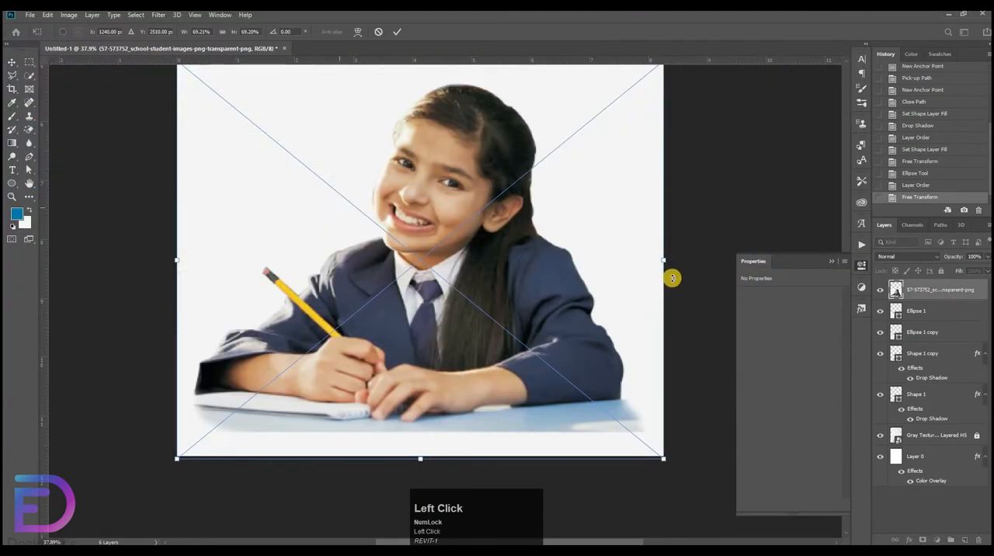
left_click_drag(658, 260, 362, 263)
left_click_drag(327, 268, 325, 324)
Clip the student photo to the smaller circle and shift it slightly left and up within the circle.
left_click(942, 295)
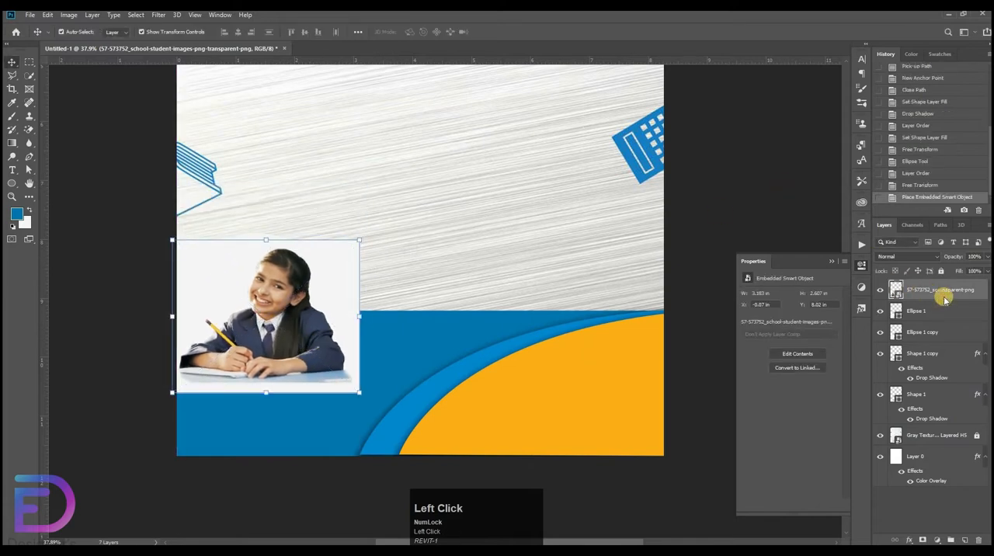
right_click(944, 297)
left_click(838, 331)
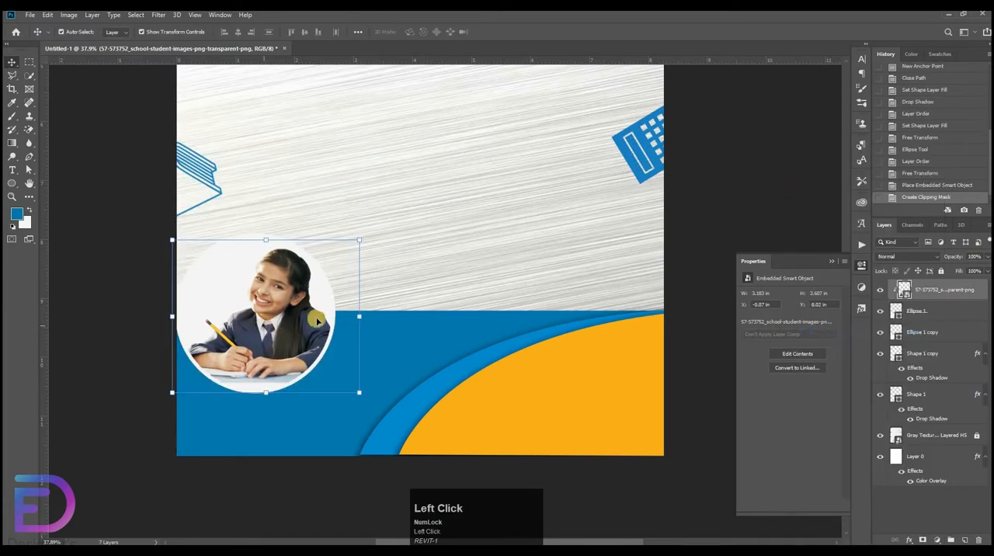
left_click_drag(276, 319, 265, 316)
left_click(650, 212)
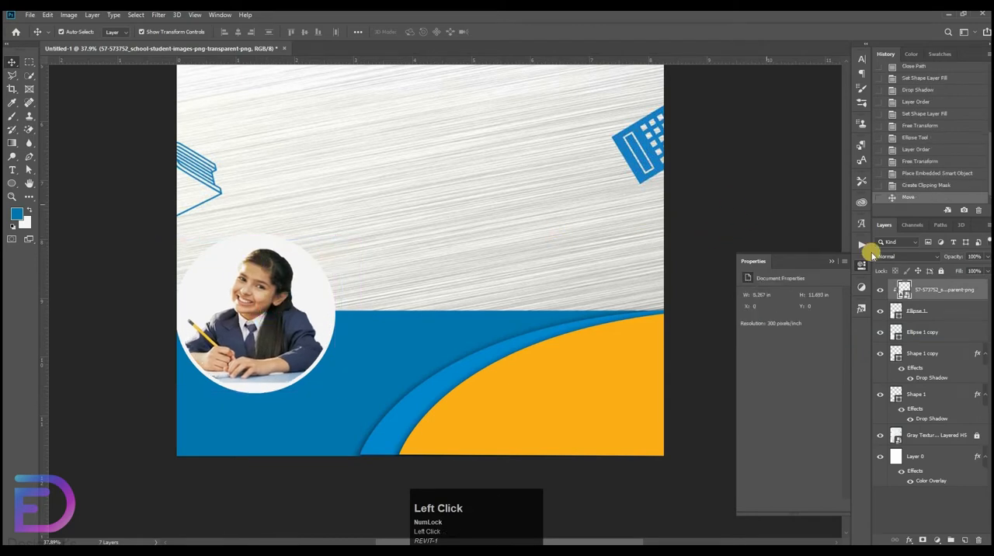
Group the student photo together with its two circles.
left_click(942, 296)
left_click(924, 334, "shift")
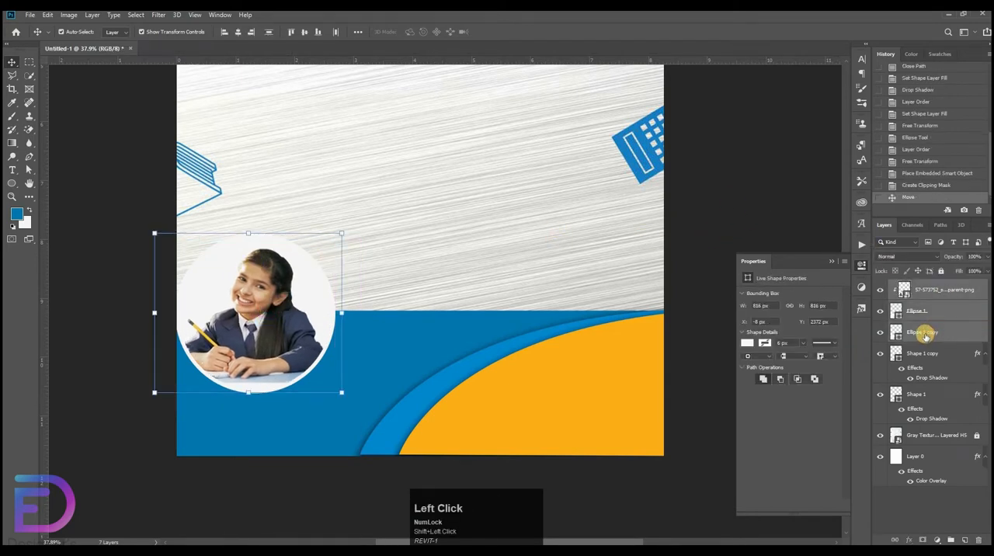
key("ctrl+g")
Duplicate the photo group beneath the original and move the copy right, over the edge of the orange curve.
left_click(923, 286)
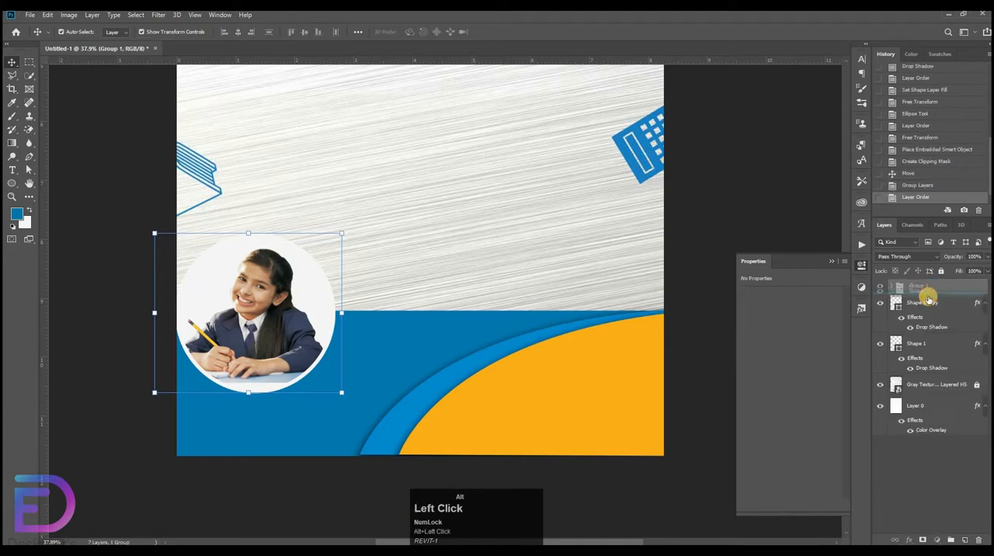
left_click_drag(930, 291, 931, 302)
key("ctrl+t")
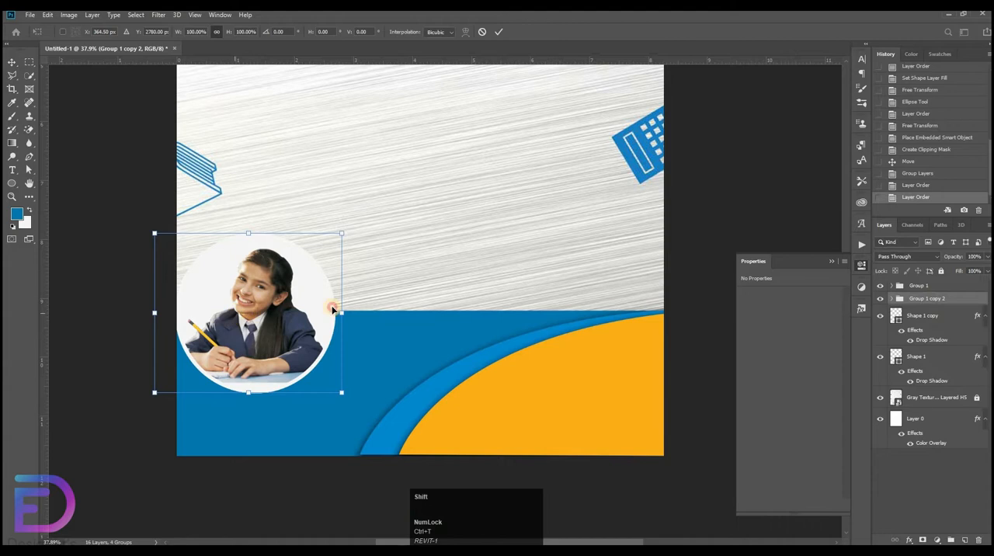
left_click_drag(333, 308, 506, 321)
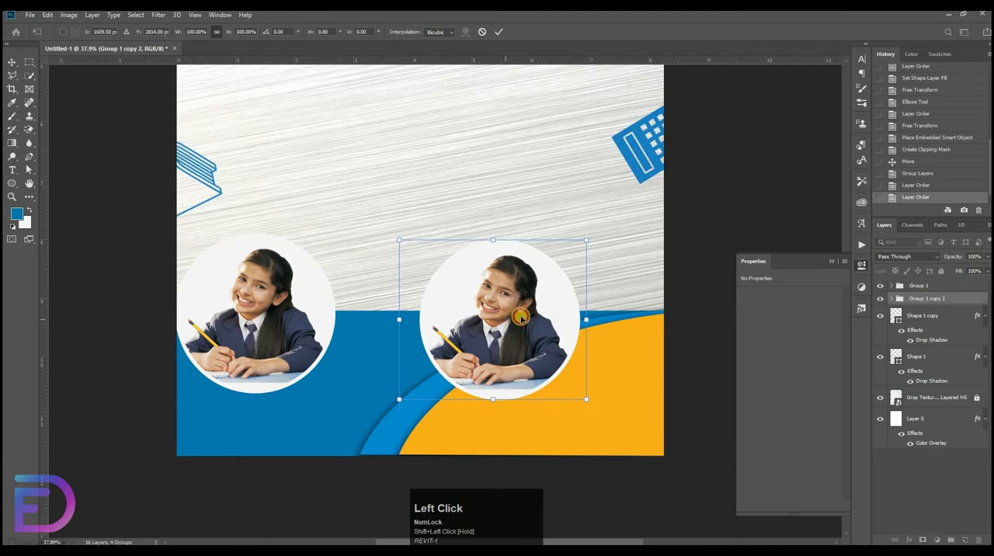
left_click(800, 211)
Replace the copied circle's student photo with an embedded river.jpg, scaled to about 3.77 in wide over the circle.
left_click(524, 309)
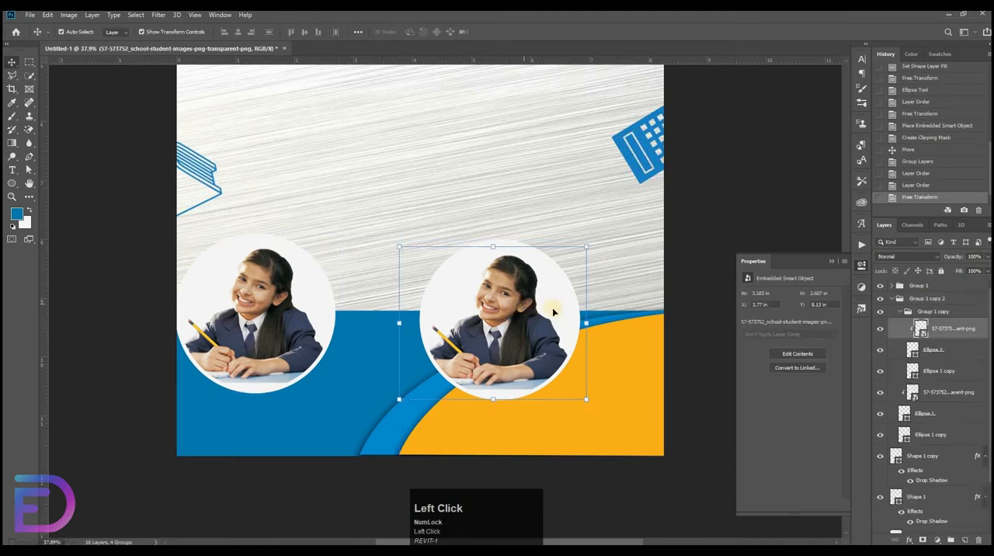
key("Delete")
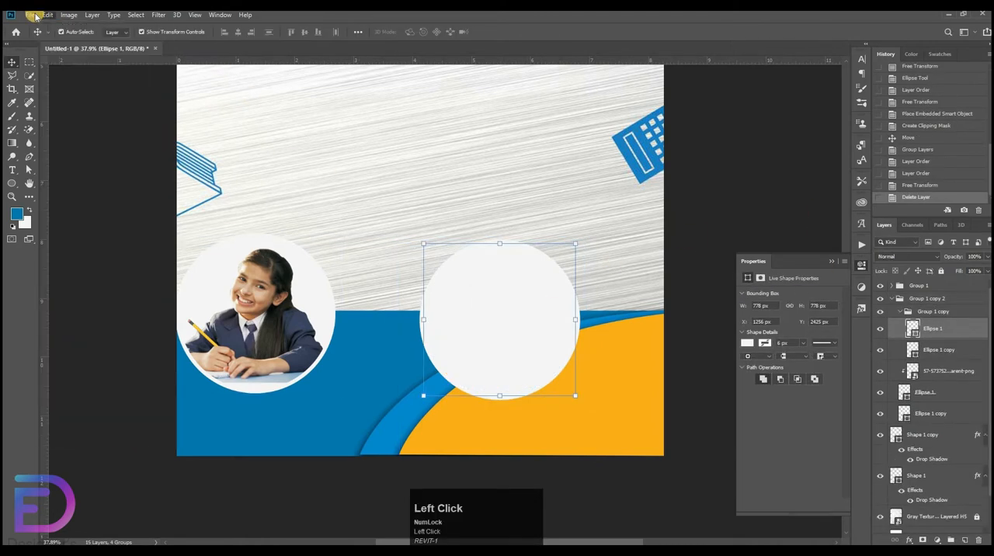
left_click(29, 14)
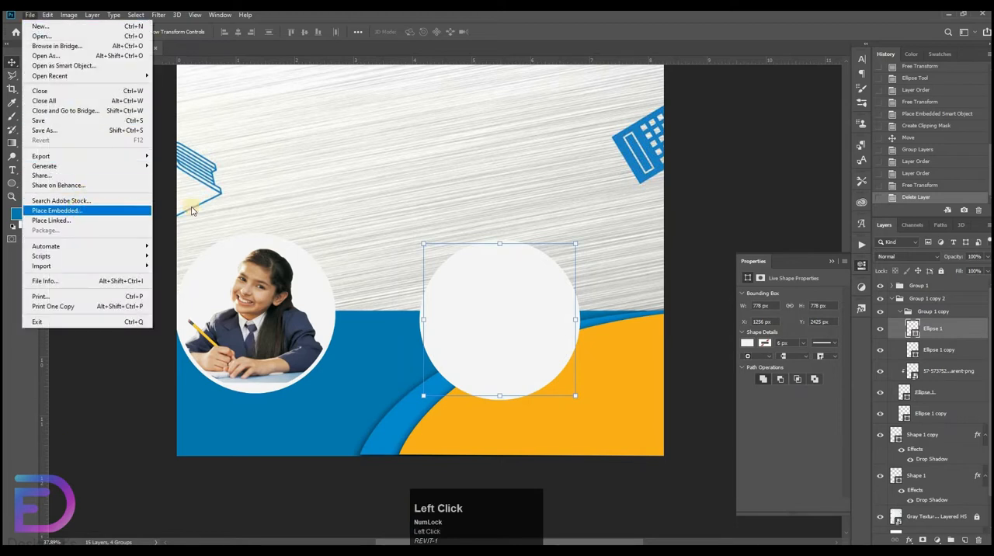
left_click(76, 207)
double_click(516, 106)
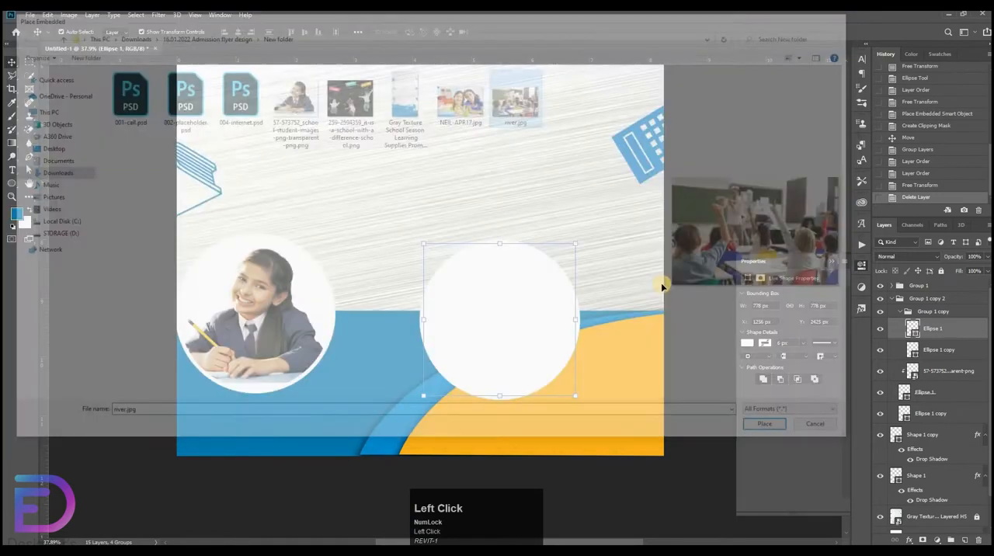
left_click_drag(615, 249, 401, 230)
left_click_drag(311, 224, 533, 281)
Clip the classroom photo to the copied inner circle, then enlarge and reposition it slightly to fill the circle.
right_click(964, 334)
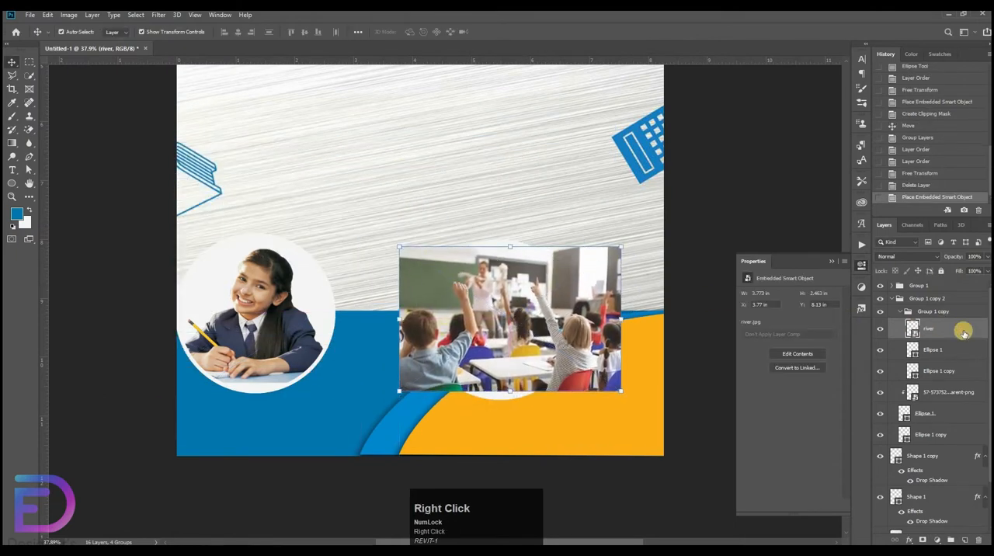
right_click(930, 331)
left_click(858, 330)
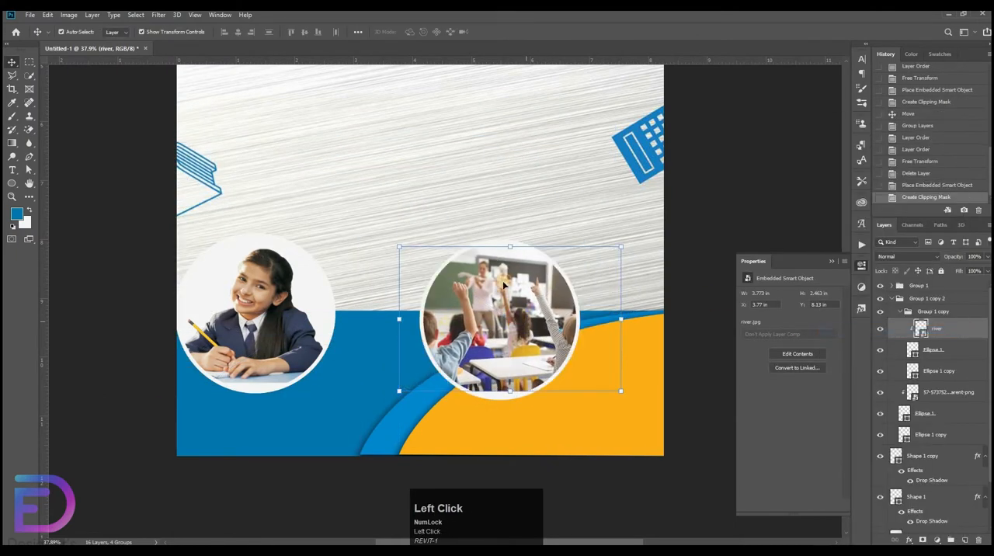
left_click_drag(509, 246, 518, 236)
left_click_drag(515, 277, 520, 267)
left_click(759, 183)
left_click(723, 196)
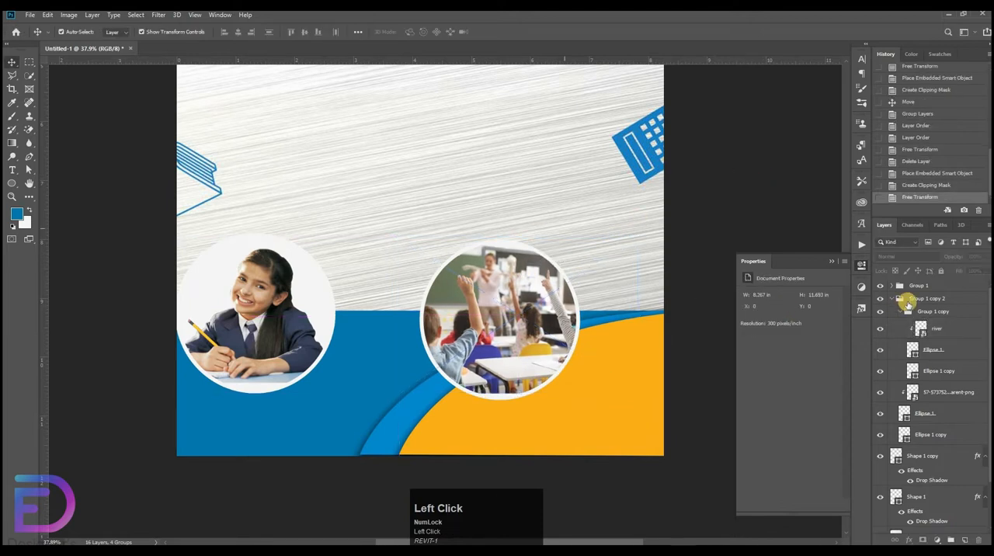
Collapse the nested classroom group and toggle its visibility to examine what lies beneath it.
left_click(898, 311)
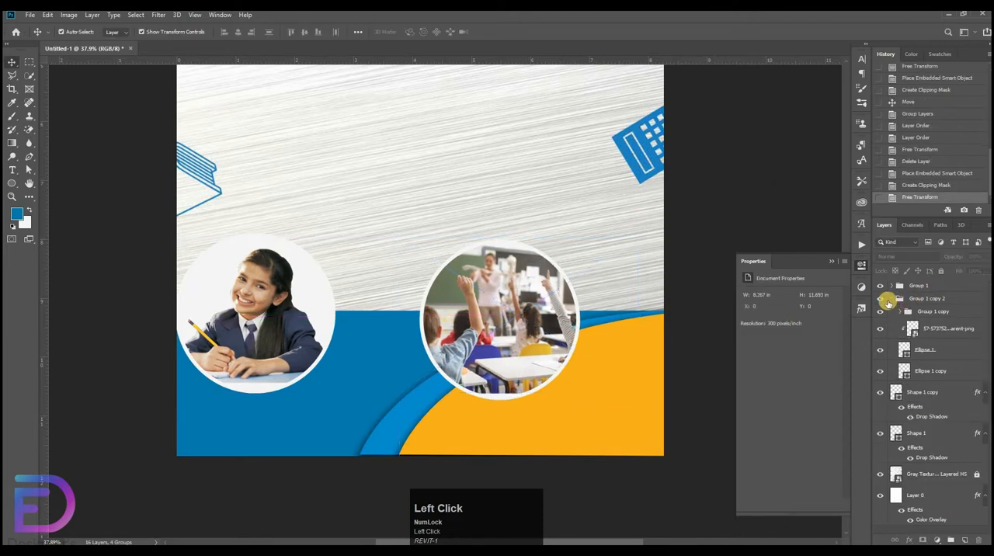
left_click(892, 300)
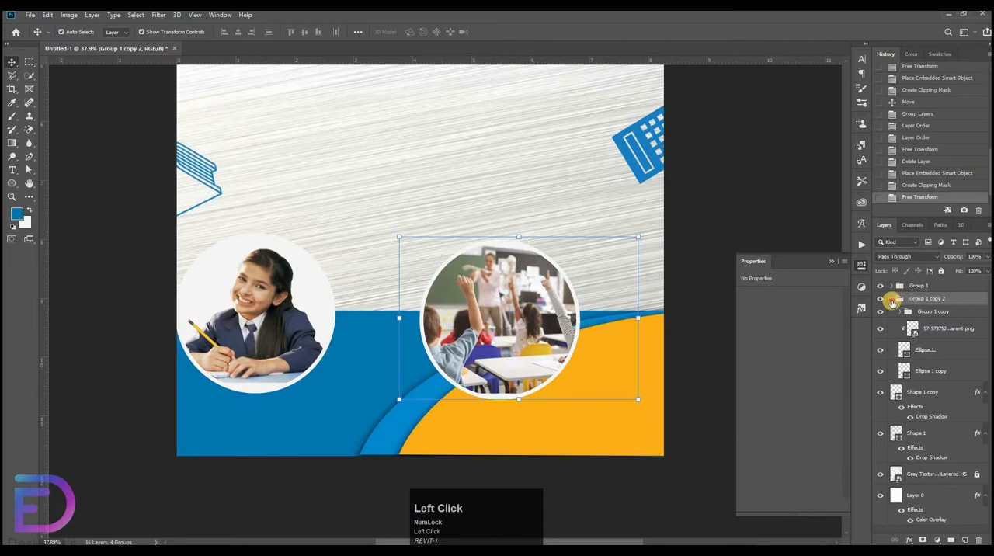
left_click(891, 299)
left_click(892, 300)
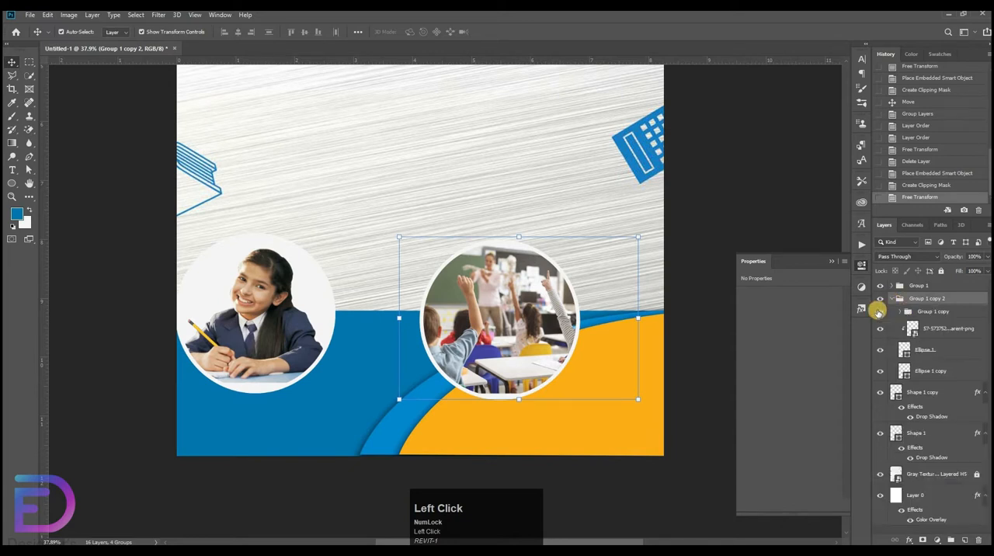
left_click(885, 312)
left_click(880, 311)
left_click(880, 311)
left_click(880, 312)
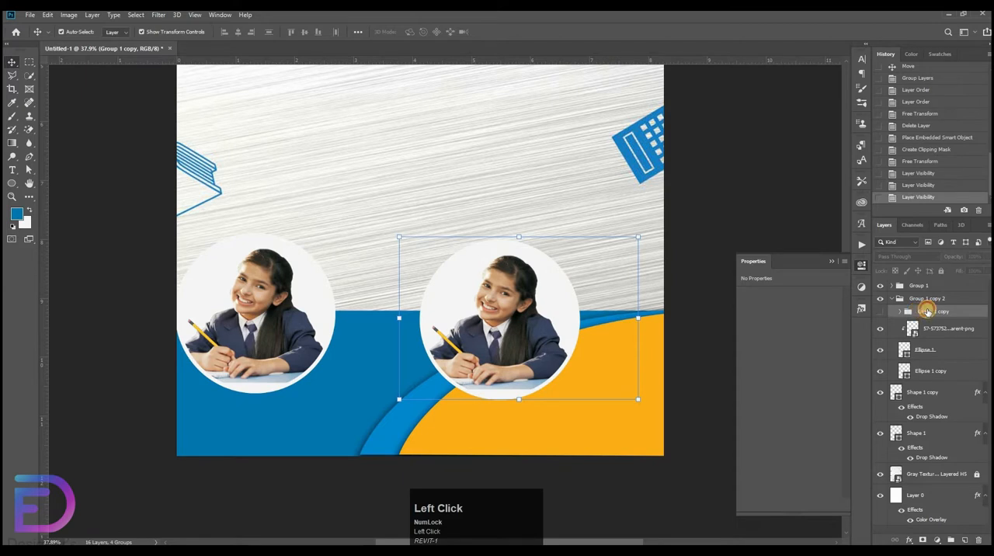
left_click(880, 311)
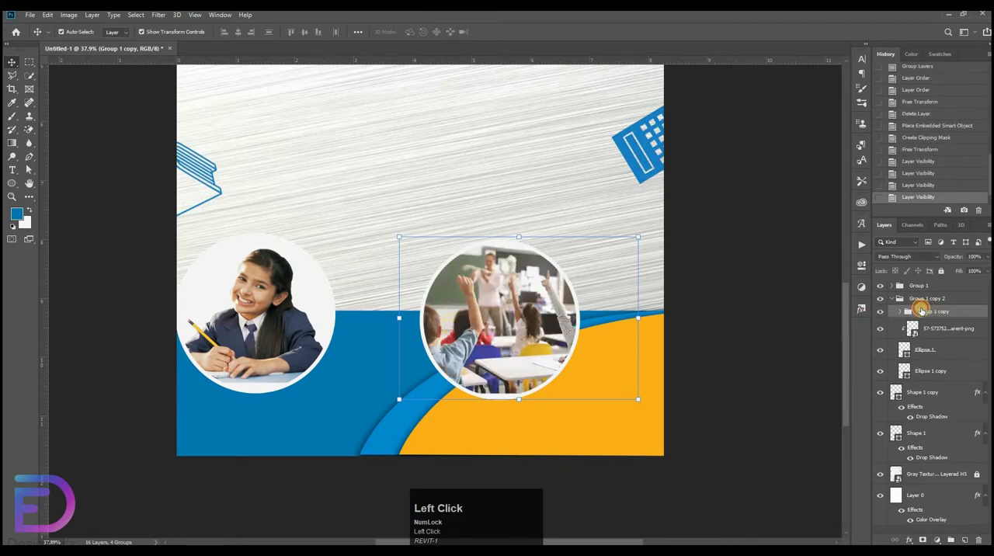
Delete the leftover student photo beneath the nested classroom group, keeping that nested group and its visibility on.
key("Delete")
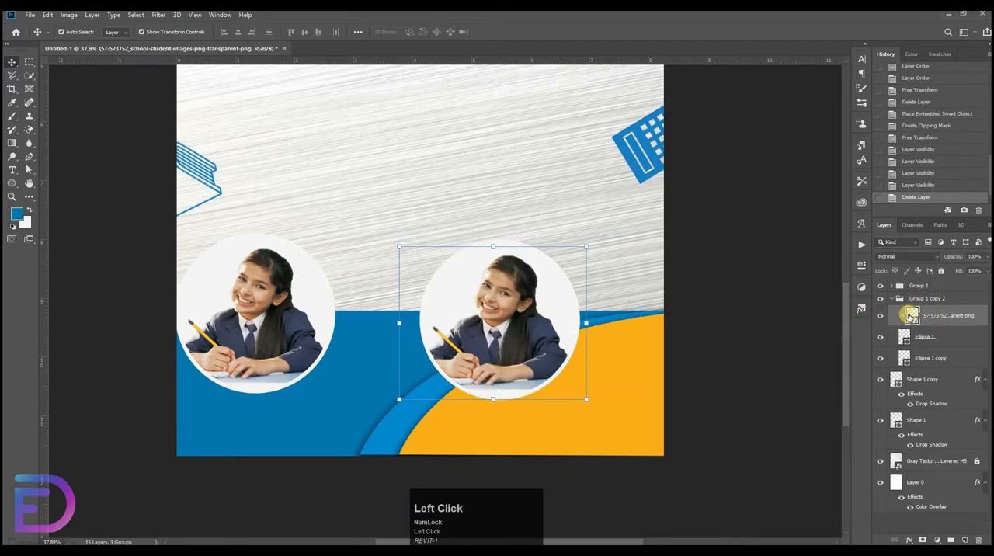
key("ctrl+z")
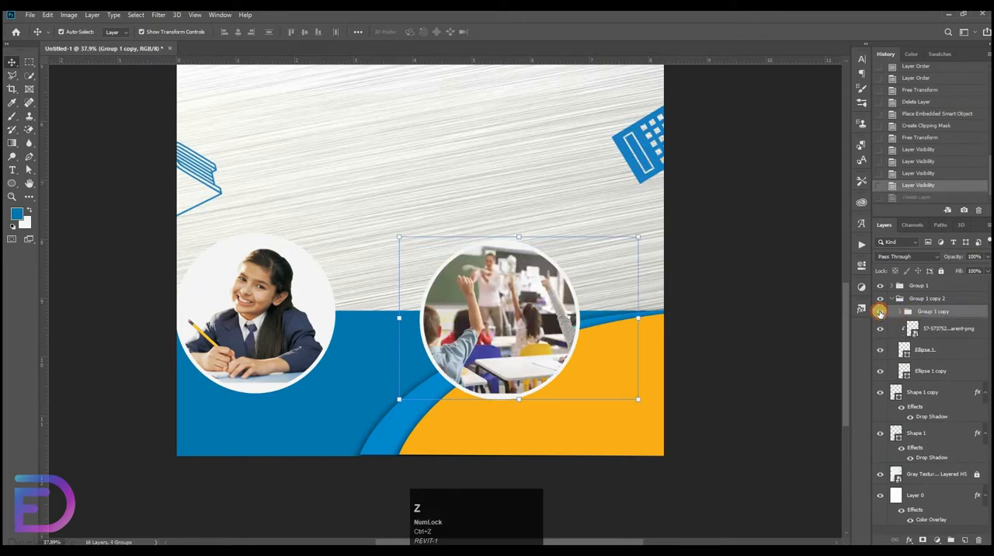
left_click(880, 311)
left_click(882, 333)
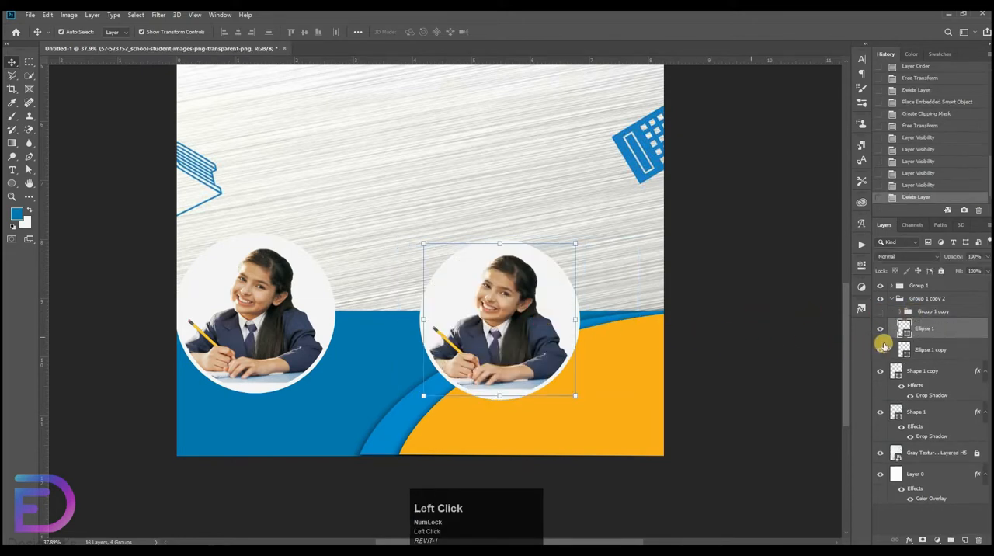
key("Delete")
left_click(880, 311)
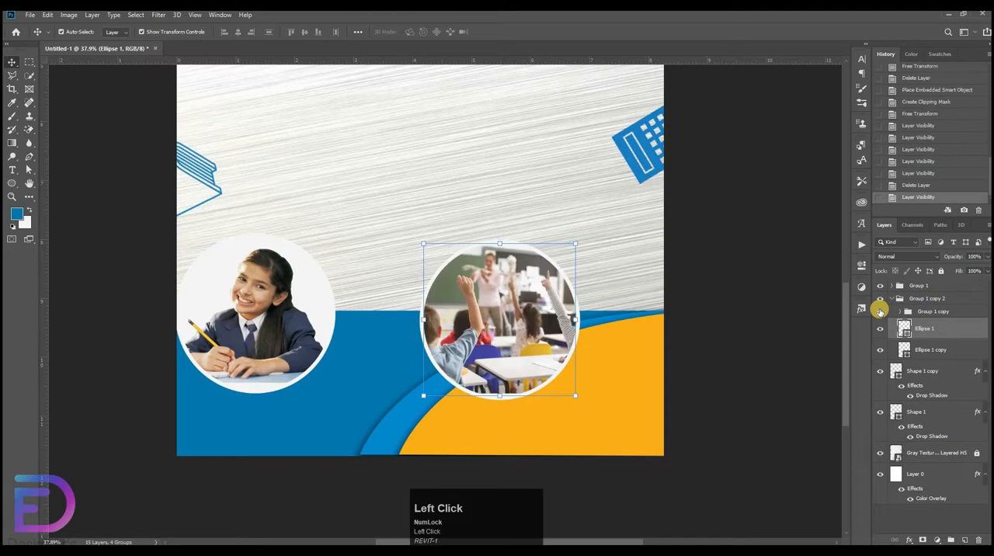
Delete the two leftover ellipses beneath the nested classroom group, keeping that nested group visible.
left_click(900, 313)
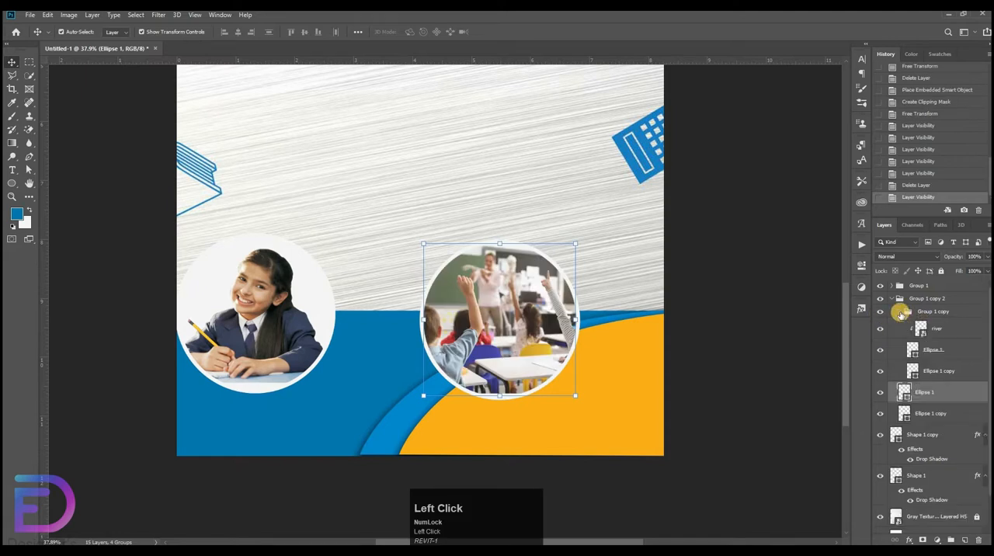
left_click(900, 313)
left_click(881, 312)
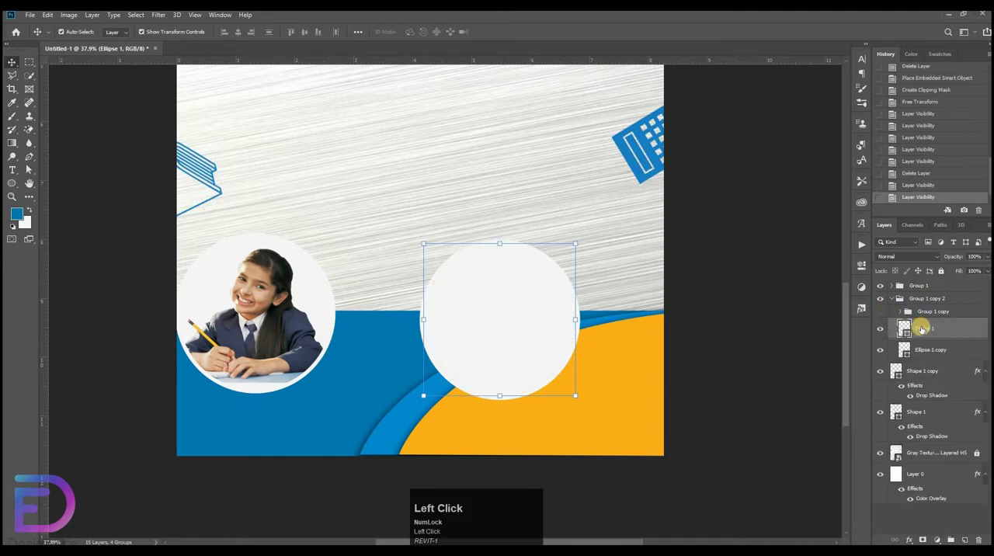
key("Delete")
key("Delete")
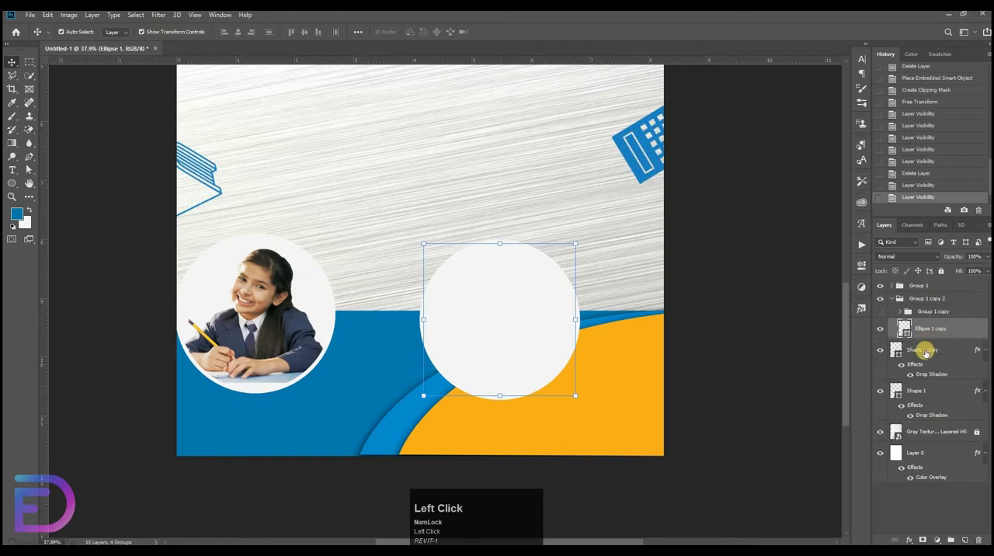
left_click(880, 312)
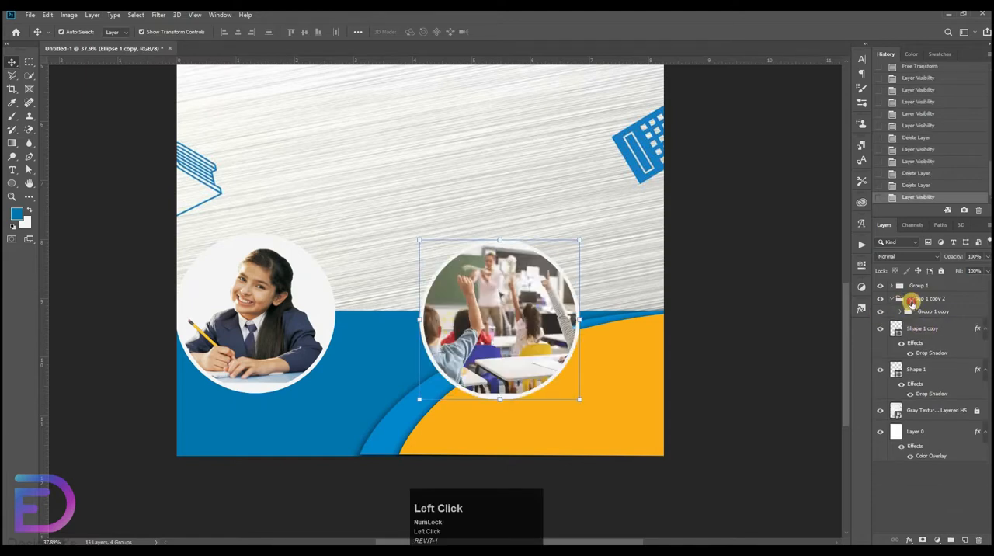
Ungroup the outer classroom group, leaving its nested group as a standalone group.
left_click(924, 298)
right_click(913, 299)
left_click(857, 200)
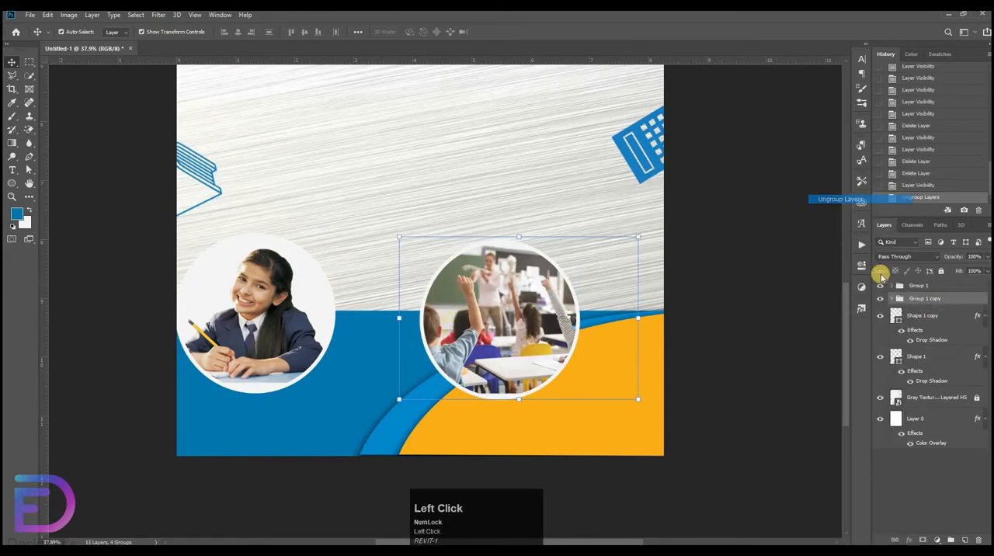
Duplicate the student photo group above the original, move the copy between the two circles and enlarge it to about 105%.
left_click(931, 287)
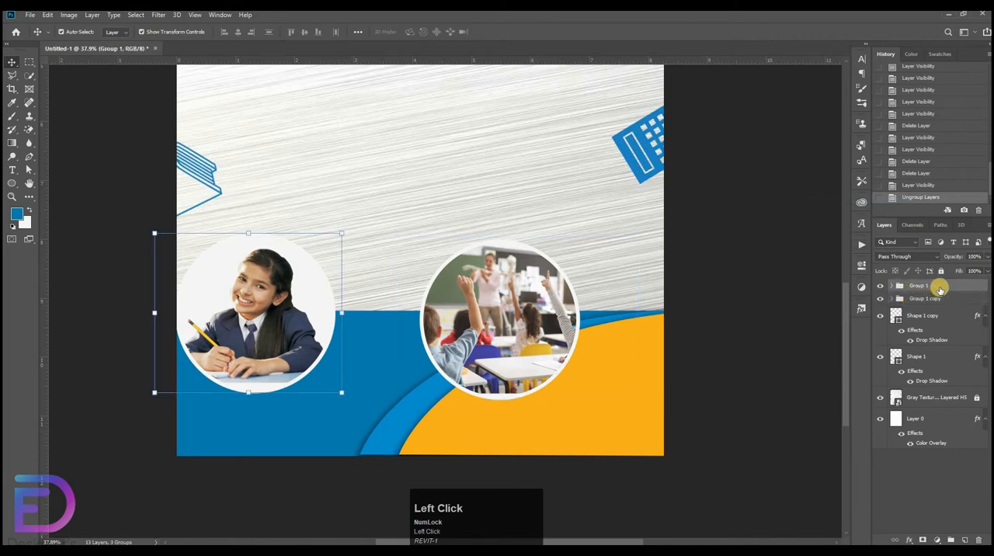
left_click(934, 286)
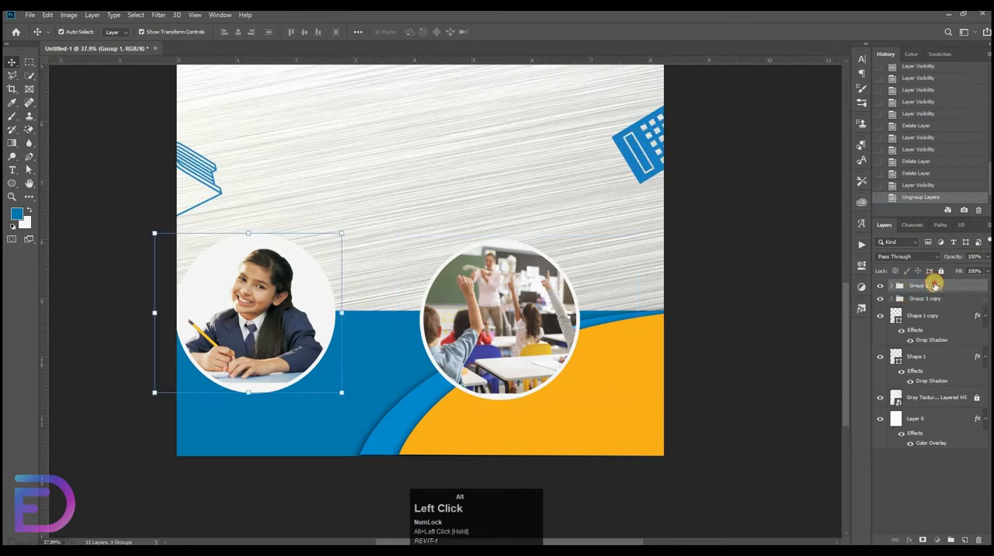
left_click_drag(937, 282, 935, 278, "alt")
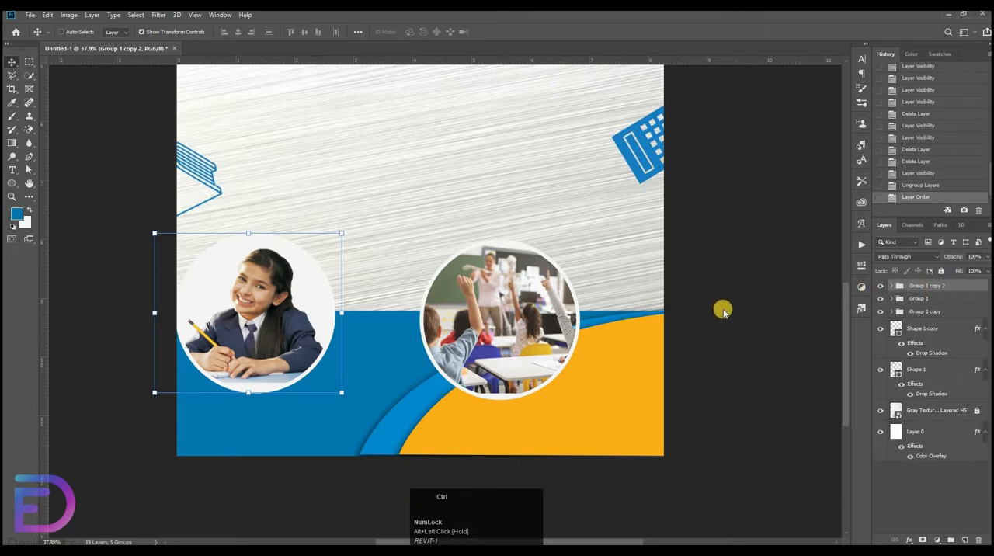
key("ctrl+t")
left_click_drag(249, 300, 360, 275, "shift")
mouse_move(364, 203)
left_mouse_down()
mouse_move(373, 191)
mouse_move(375, 202)
left_mouse_up()
left_click_drag(374, 254, 385, 252)
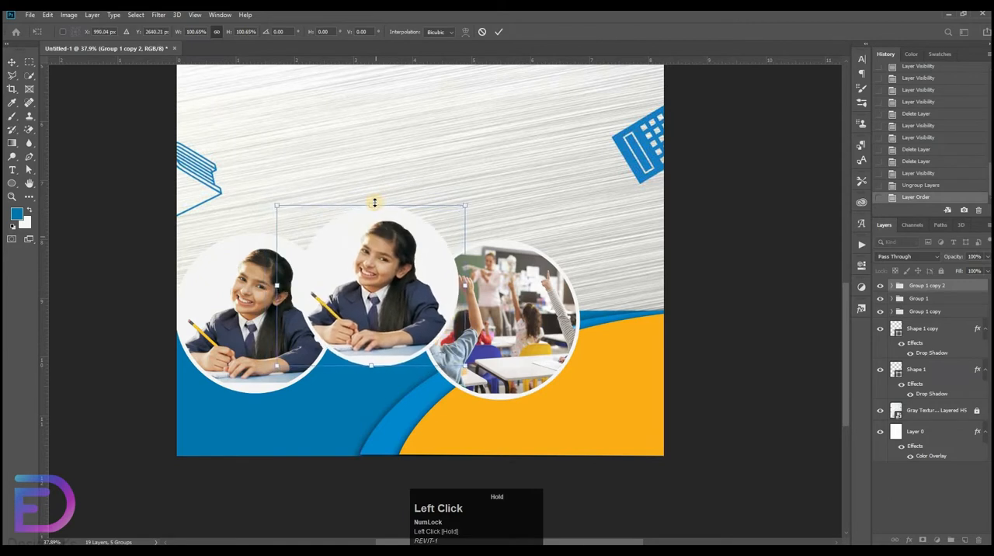
left_click_drag(374, 202, 374, 260)
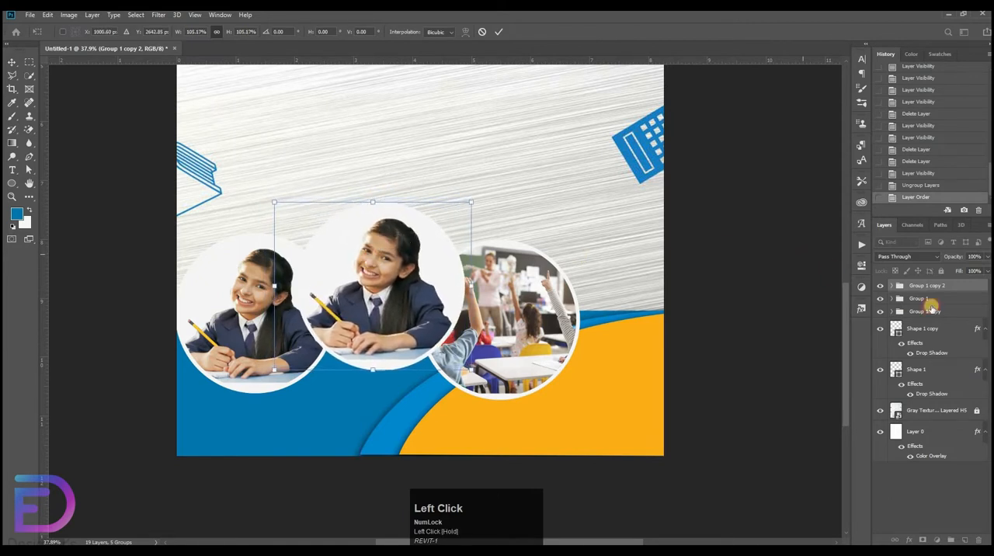
Scale down the classroom photo circle from its upper corner and shift it toward the orange shape.
left_click(900, 311)
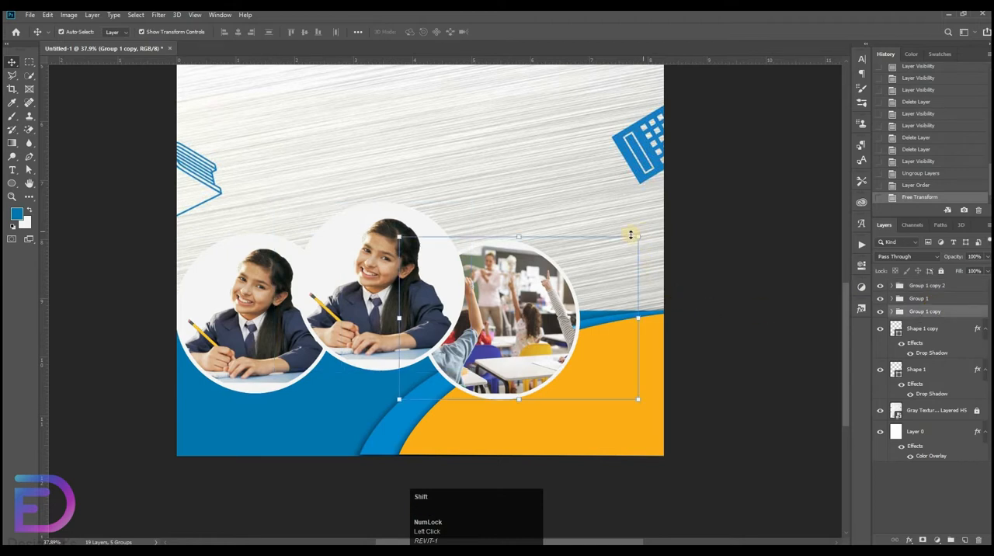
left_click_drag(636, 233, 549, 301)
key("Return")
left_click(377, 268)
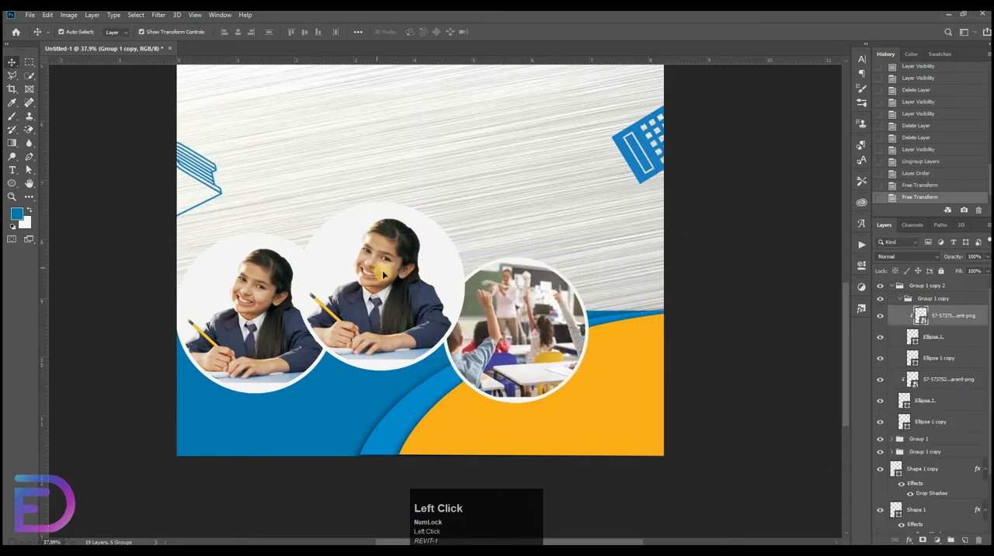
key("Delete")
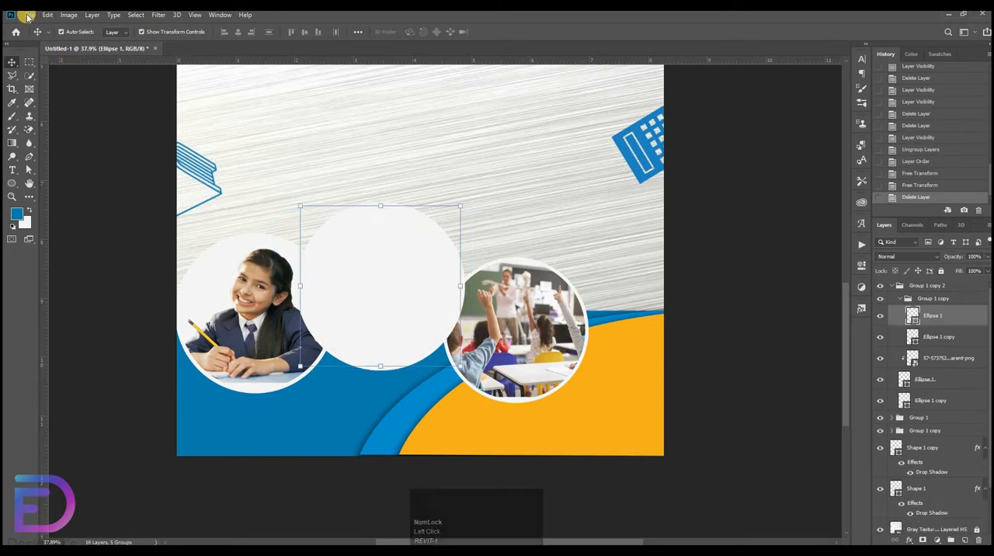
left_click(30, 15)
left_click(754, 299)
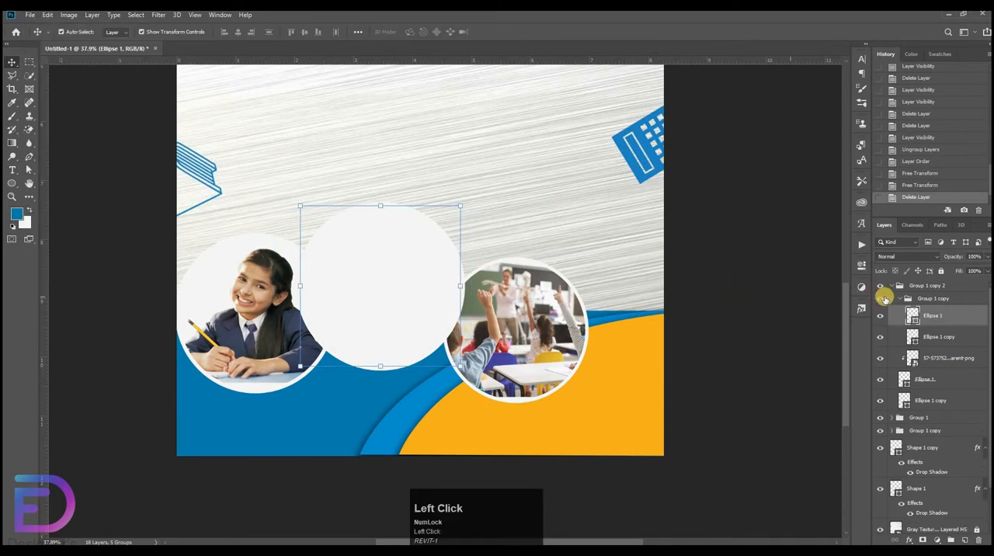
key("ctrl+z")
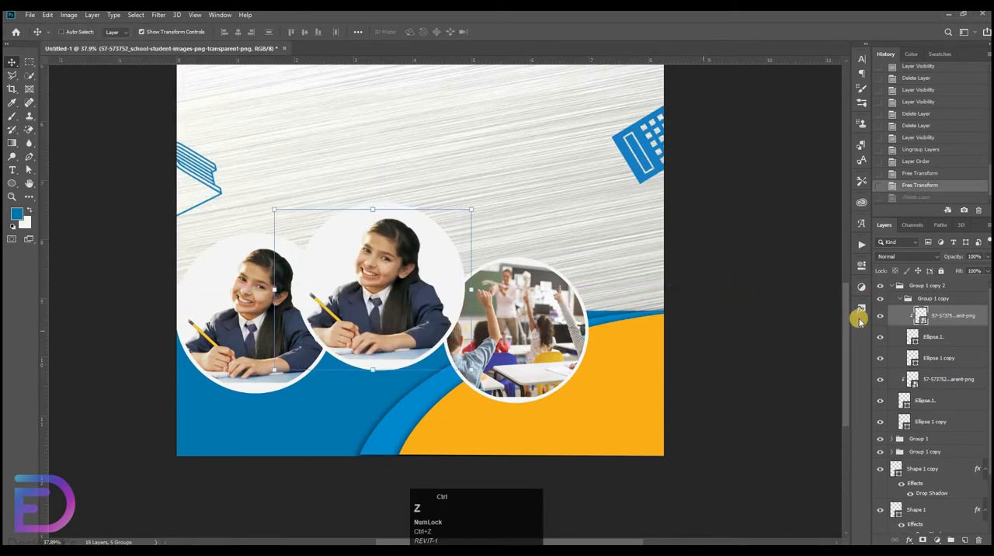
Ungroup the outer group of the middle student circle, Group 1 copy 2.
left_click(891, 288)
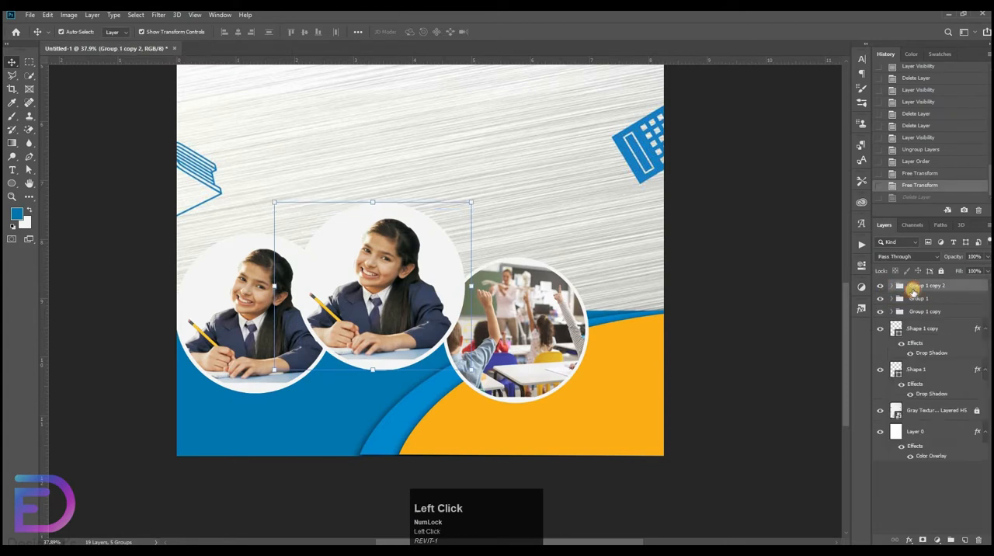
left_click(915, 289)
right_click(918, 288)
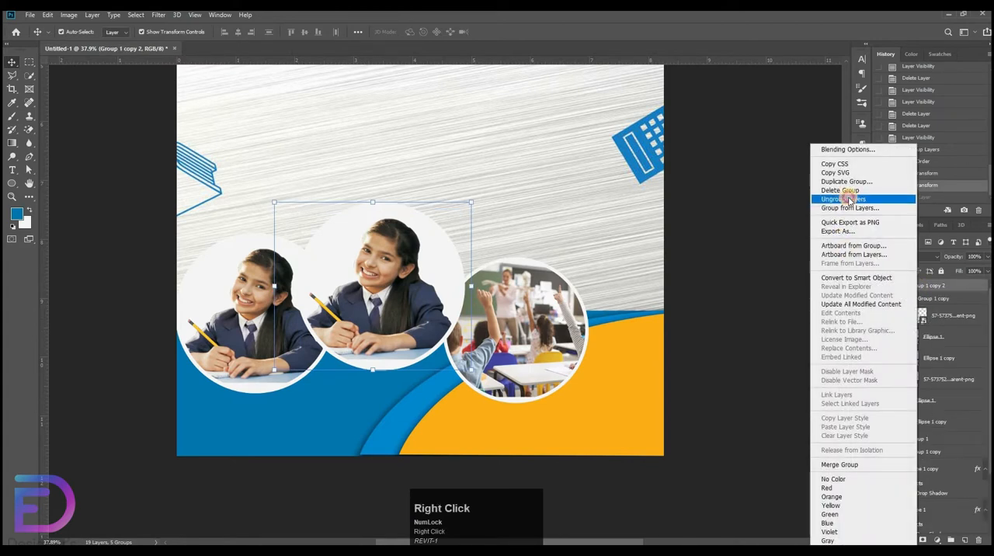
left_click(843, 199)
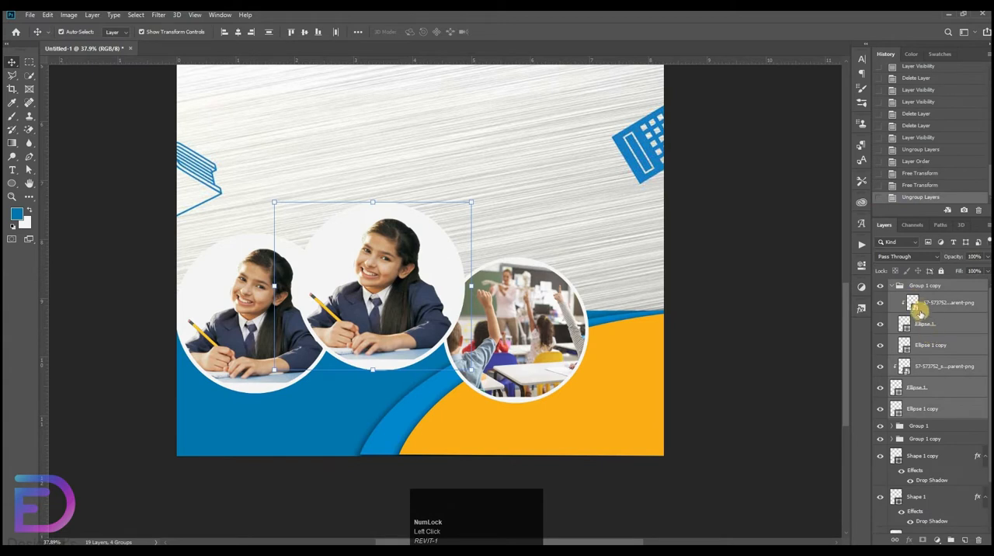
Delete the clipped student photo inside the middle circle's nested group.
left_click(921, 308)
left_click(879, 305)
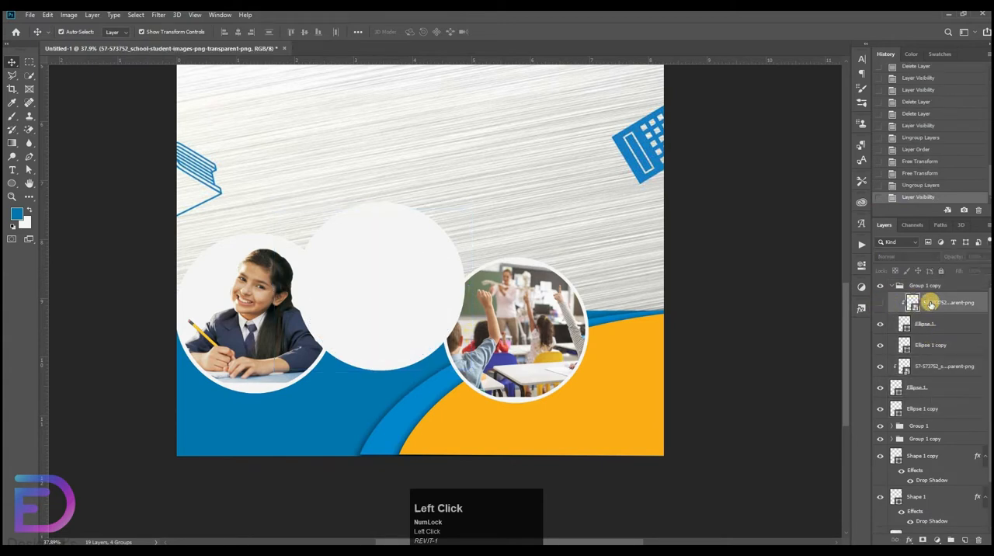
key("Delete")
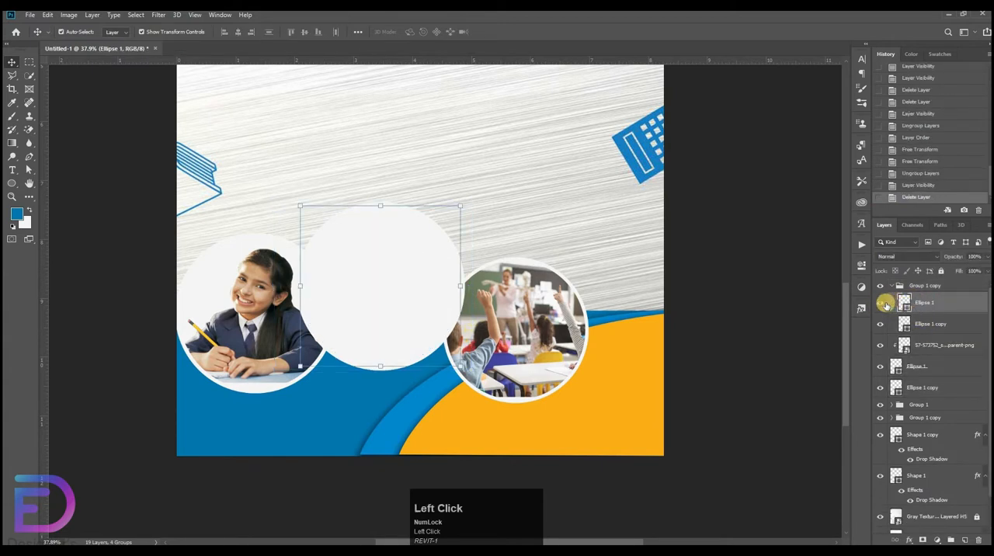
Delete the leftover student photo and both ellipses beneath the middle circle's group, keeping the ellipses inside that group visible.
left_click(883, 304)
left_click(882, 325)
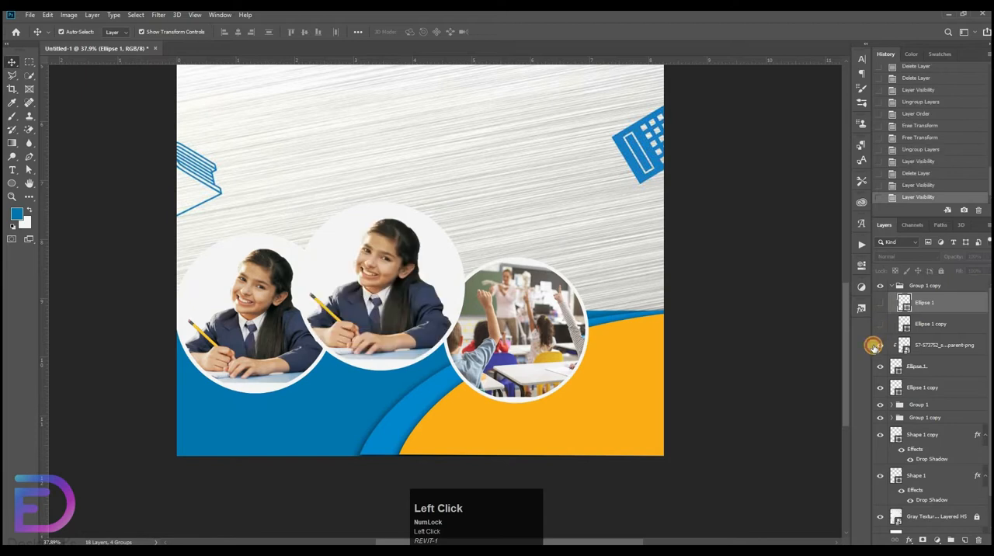
left_click(873, 347)
left_click(873, 346)
left_click(912, 348)
key("Delete")
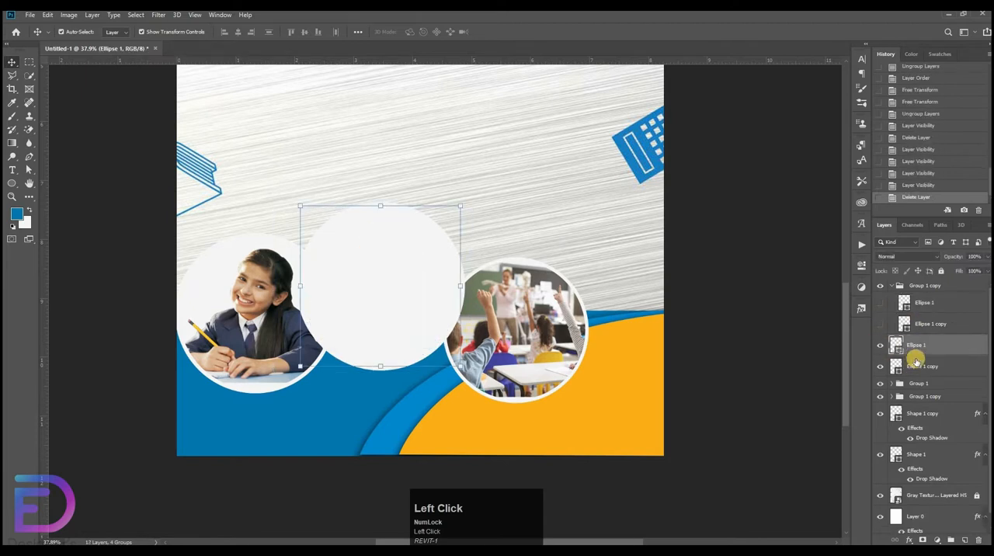
key("Delete")
key("Delete")
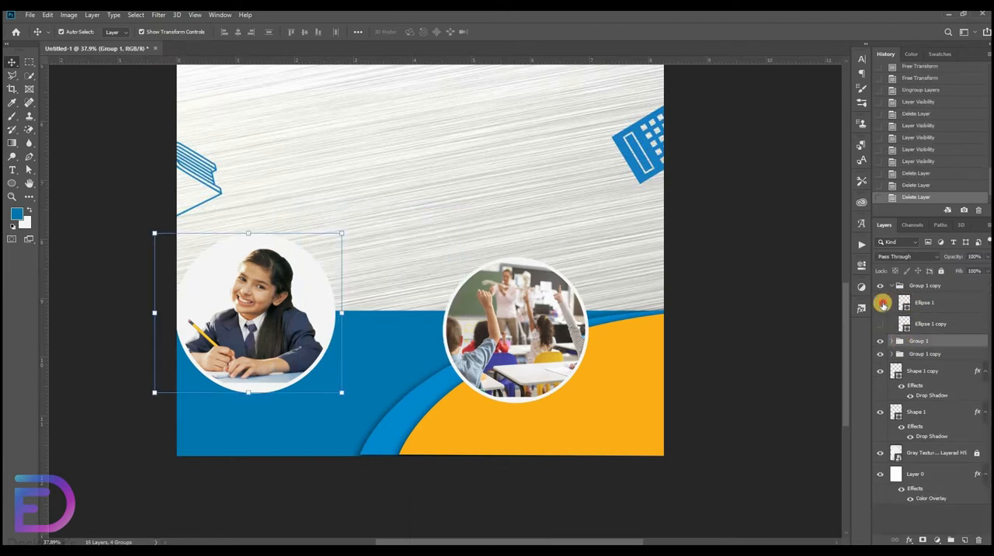
left_click(881, 302)
left_click(881, 324)
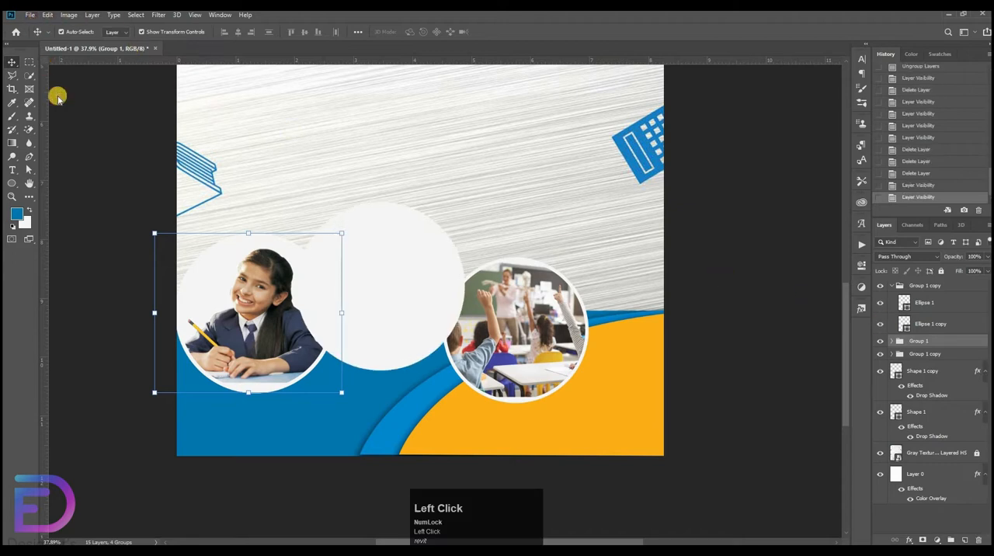
Place NEIL-APR17.jpg as an embedded image and move its layer above Ellipse 1 in the middle circle's group.
left_click(29, 14)
left_click(140, 210)
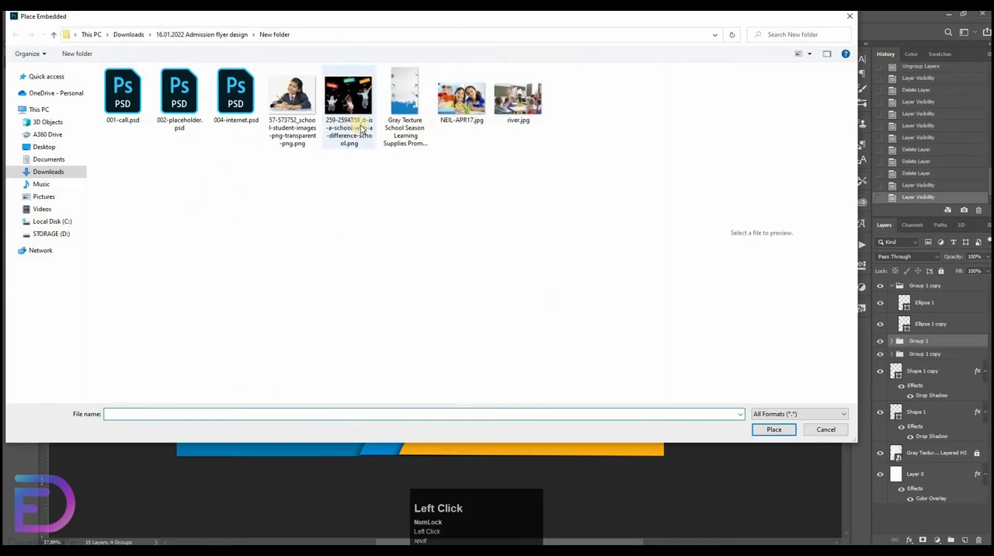
left_click(361, 128)
left_click(475, 118)
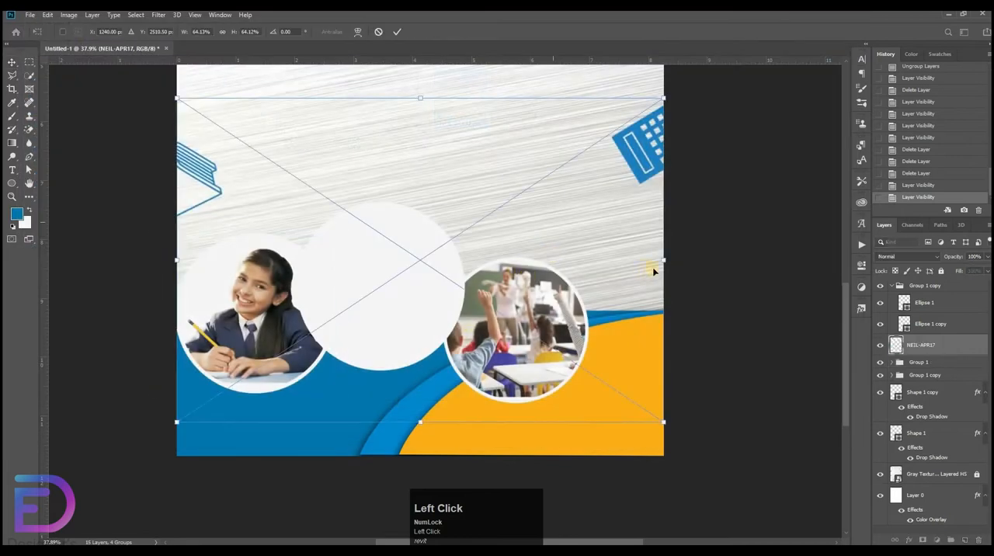
left_click_drag(935, 344, 955, 297)
Scale the placed photo of the two girls to about 31% and position it over the middle circle.
left_click(665, 259)
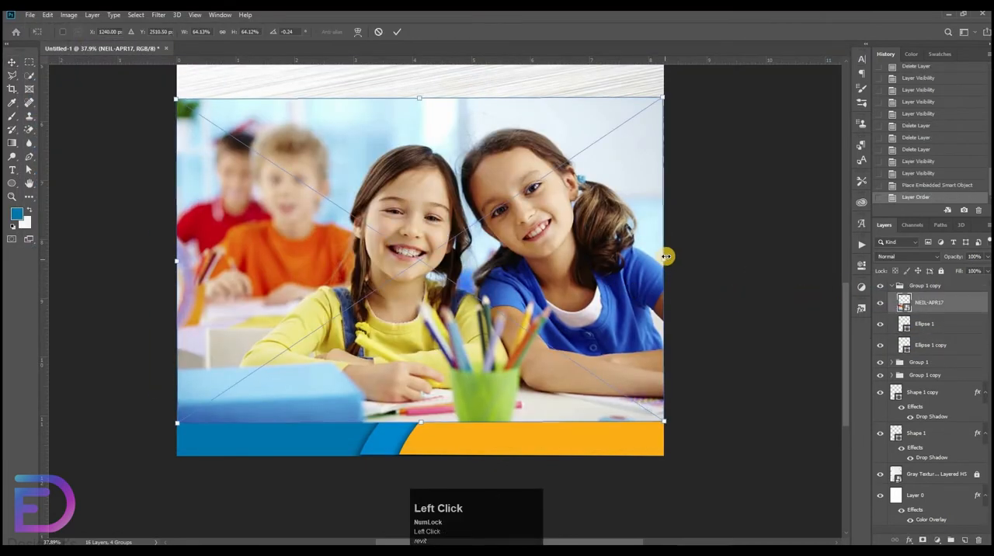
key("ctrl+z")
left_click_drag(664, 258, 462, 256)
left_click_drag(359, 263, 412, 304)
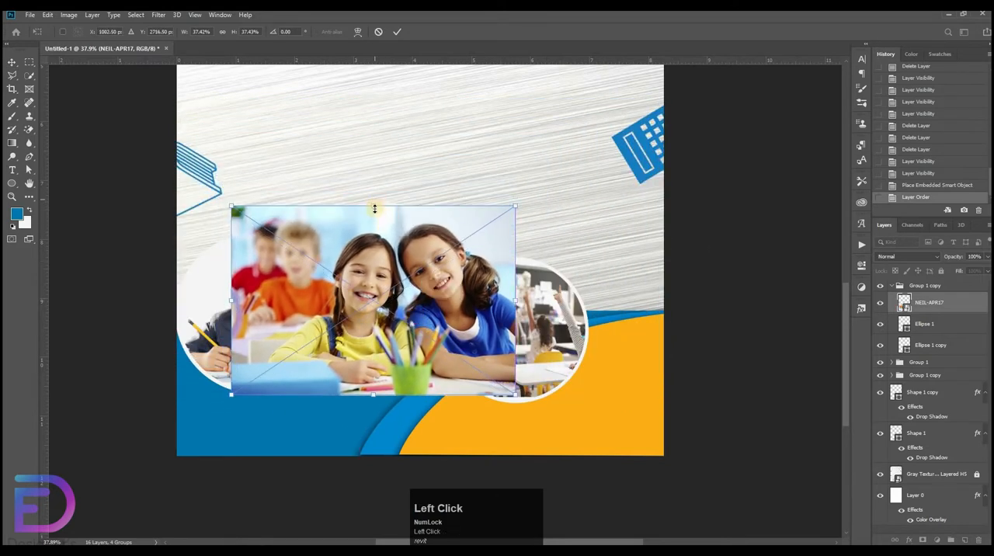
left_click_drag(374, 207, 379, 238)
left_click_drag(382, 253, 389, 224)
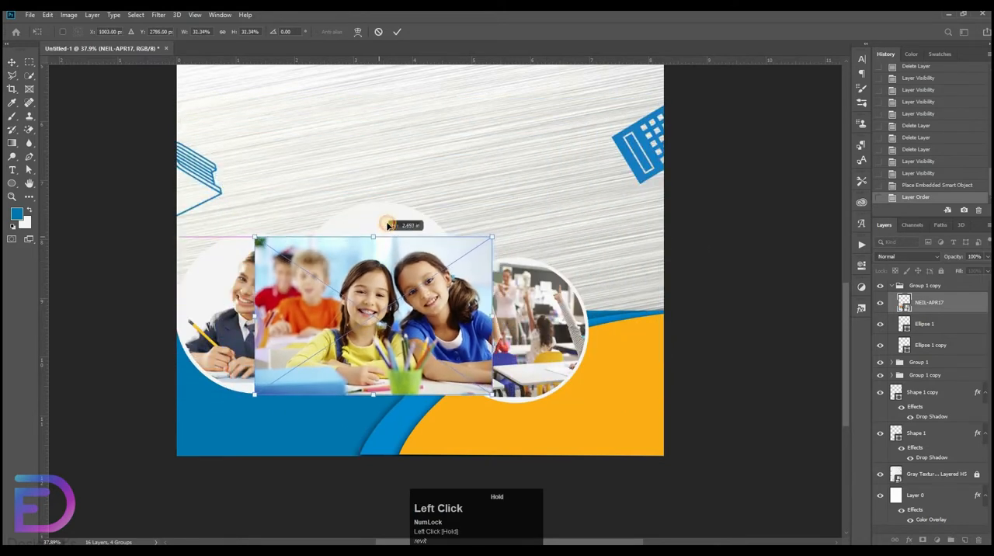
Clip the girls' photo to the middle circle's Ellipse 1, enlarge it to about 32.5% and shift it left about 0.35 in.
right_click(965, 308)
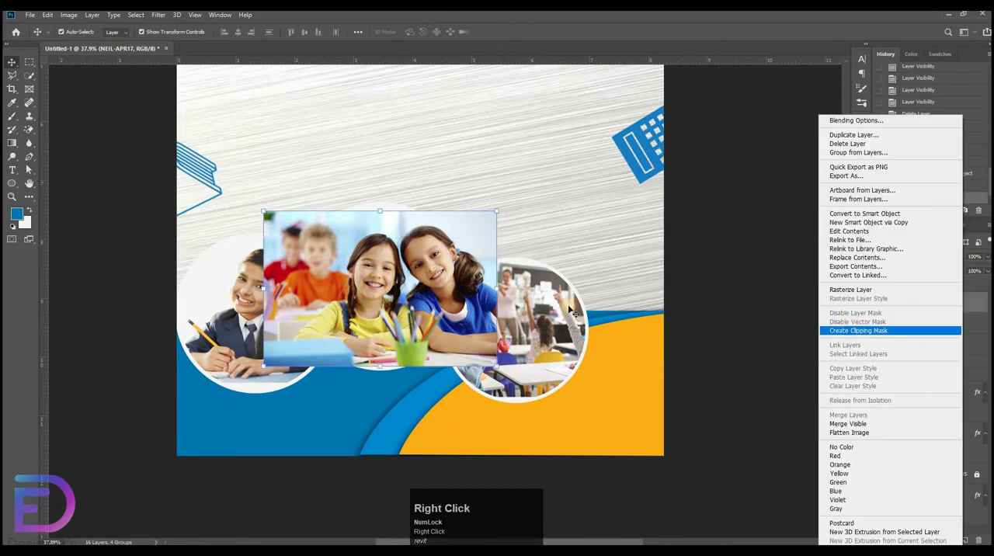
left_click(854, 328)
left_click_drag(376, 207, 376, 199)
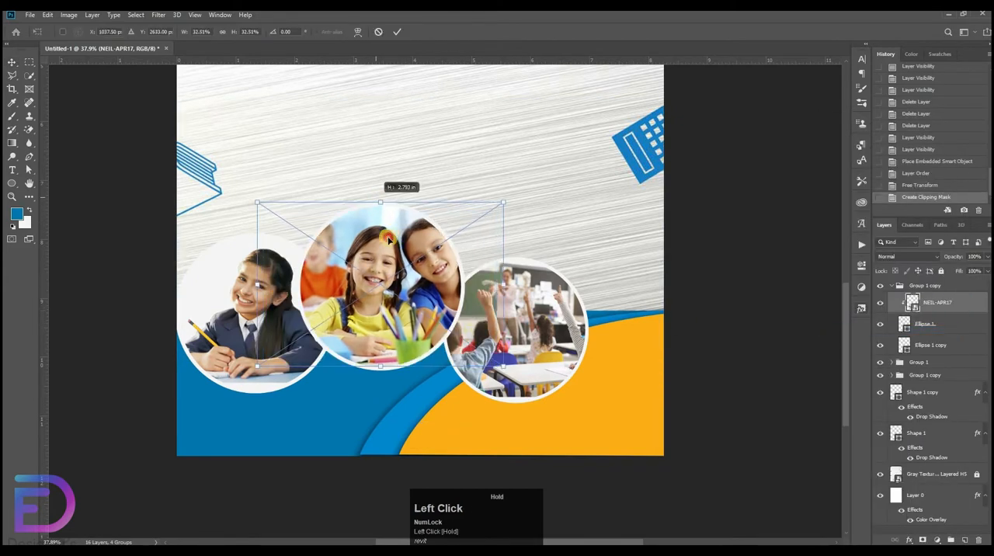
left_click_drag(400, 237, 382, 237)
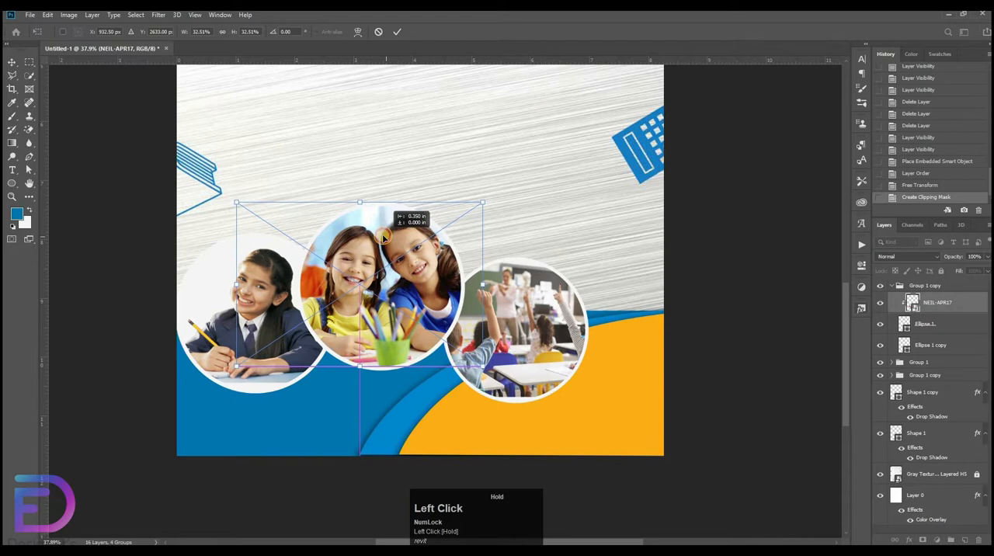
left_click(726, 284)
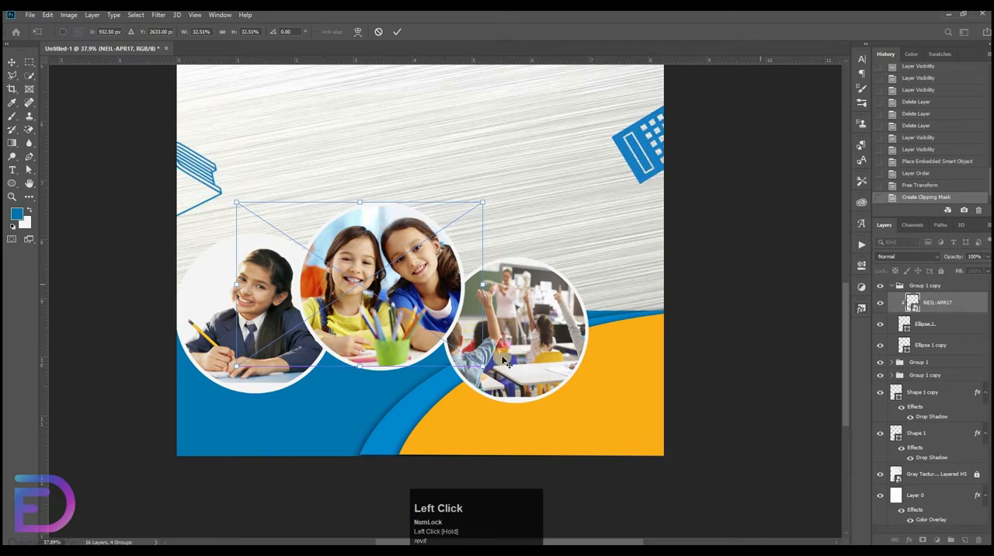
Shift the left student circle's group left to the page edge and nudge the middle circle's group slightly up.
left_click(890, 285)
left_click(915, 301)
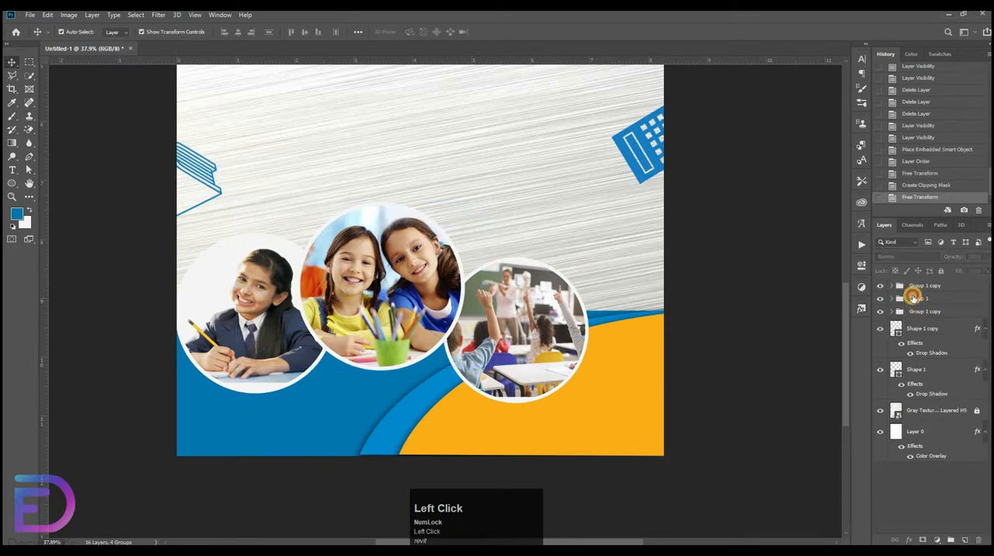
key("ctrl+t")
key("shift+Left")
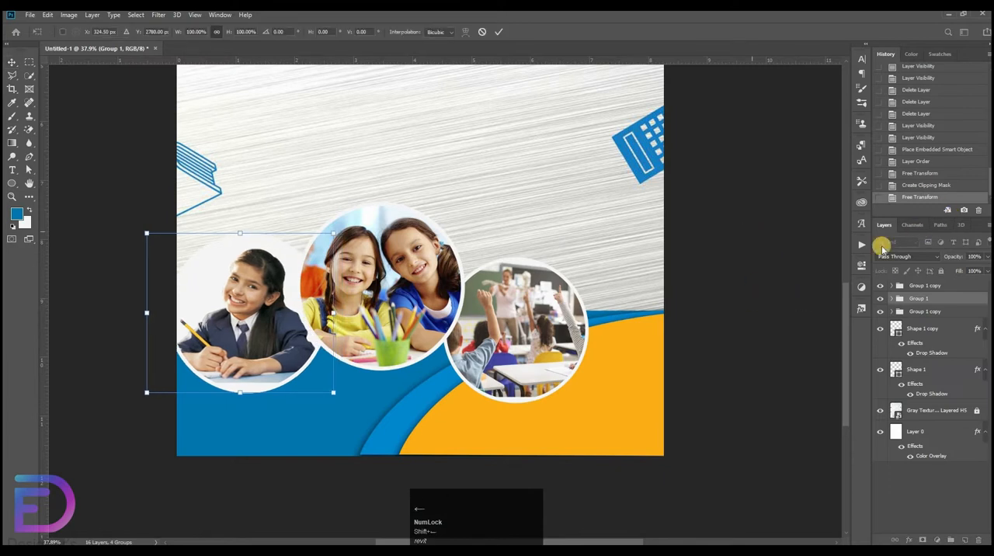
left_click(947, 287)
key("shift+Up")
key("shift+Up")
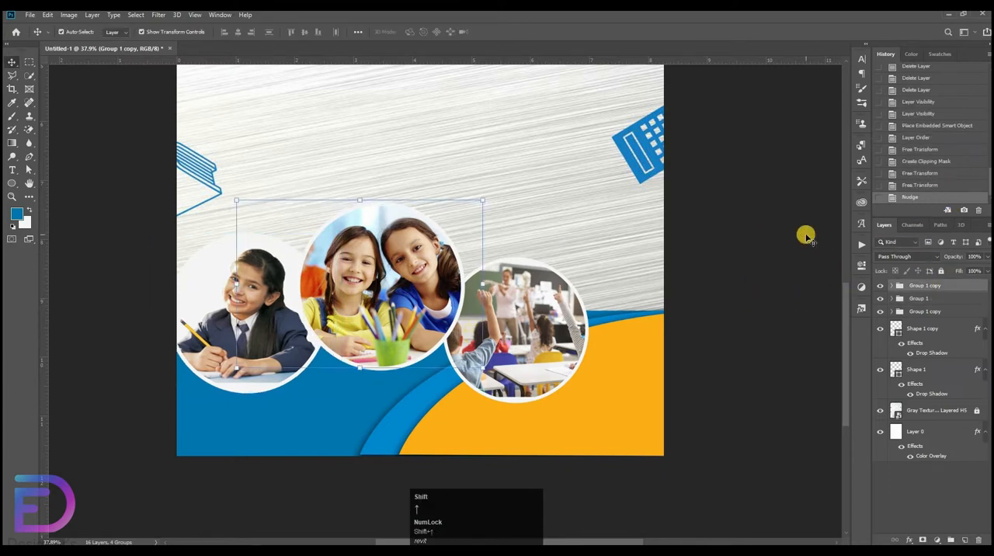
key("shift+Up")
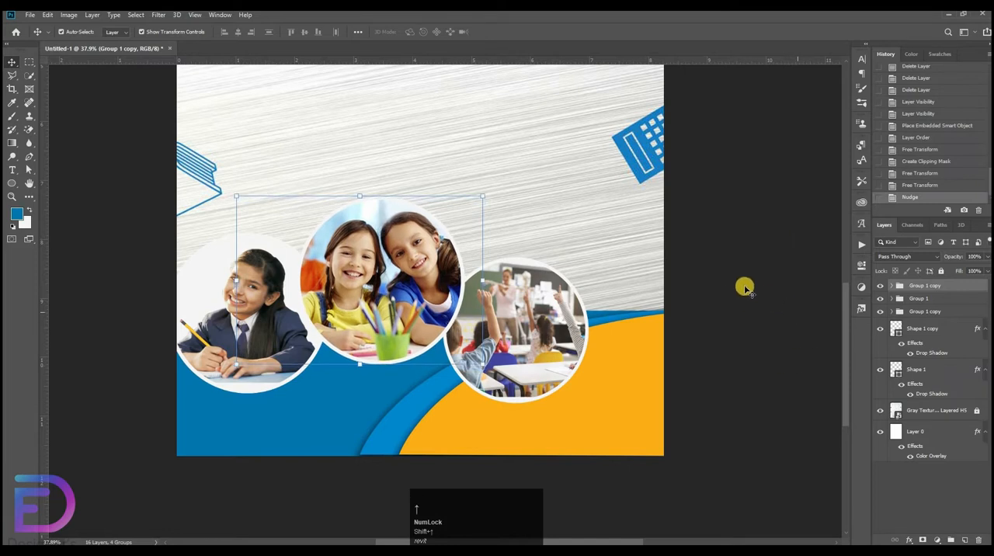
Combine the three circular photo groups into a single layer group.
left_click(924, 311, "shift")
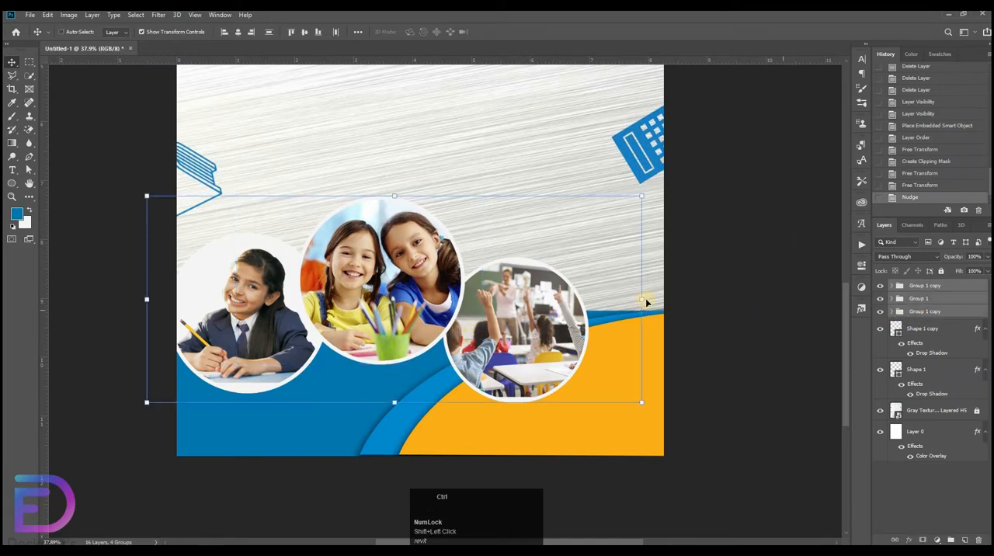
key("ctrl+g")
left_click(840, 309)
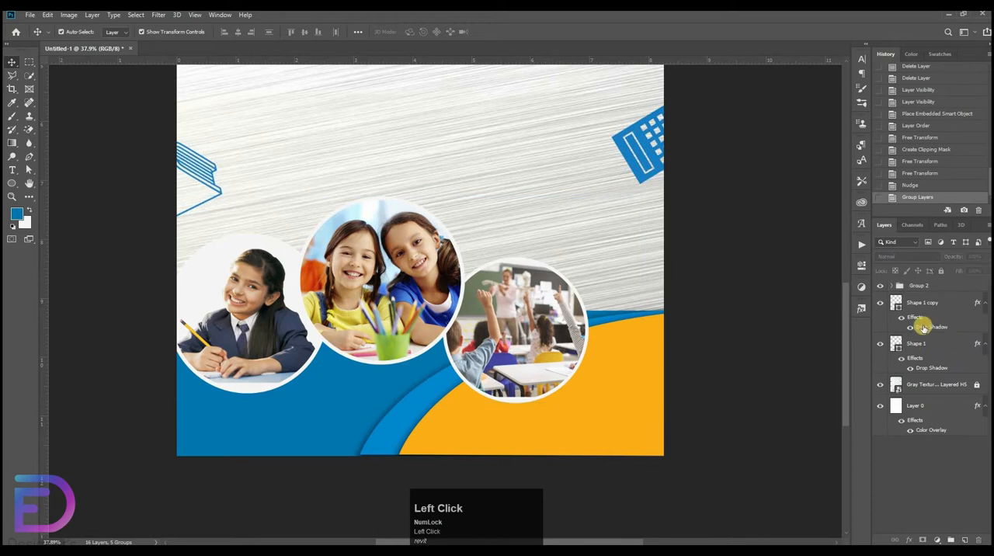
key("ctrl+space")
left_click_drag(625, 281, 544, 254)
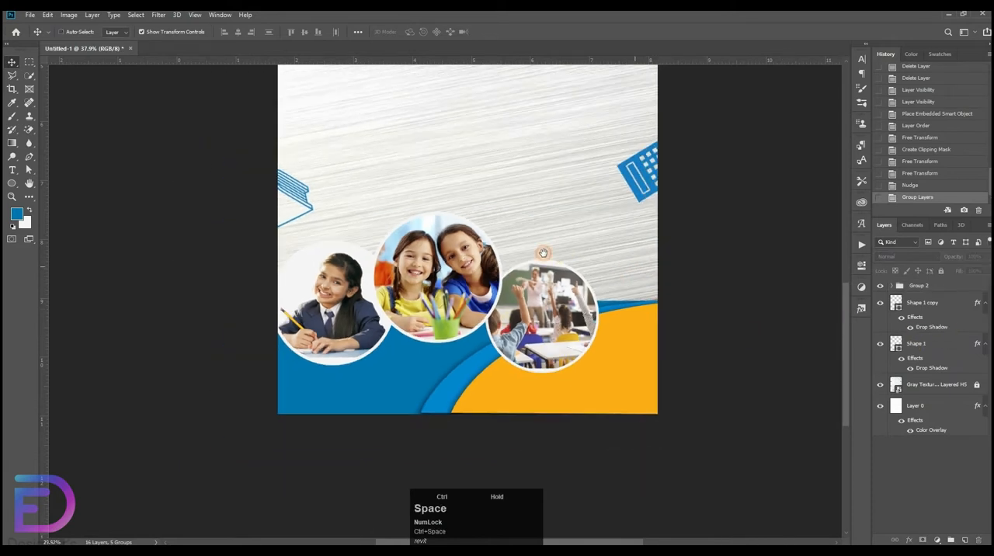
left_click_drag(510, 334, 476, 421)
left_click_drag(568, 293, 528, 261)
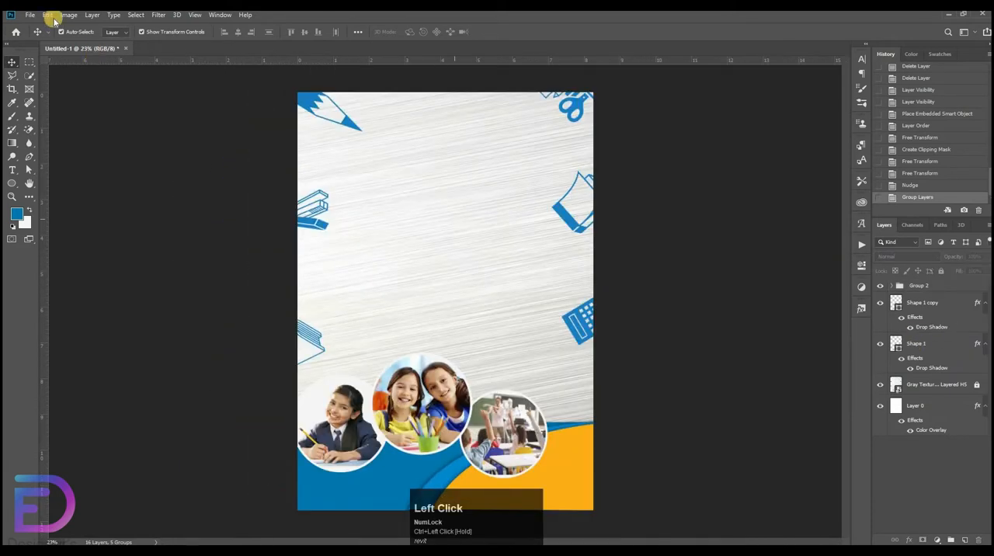
left_click(30, 15)
left_click(29, 18)
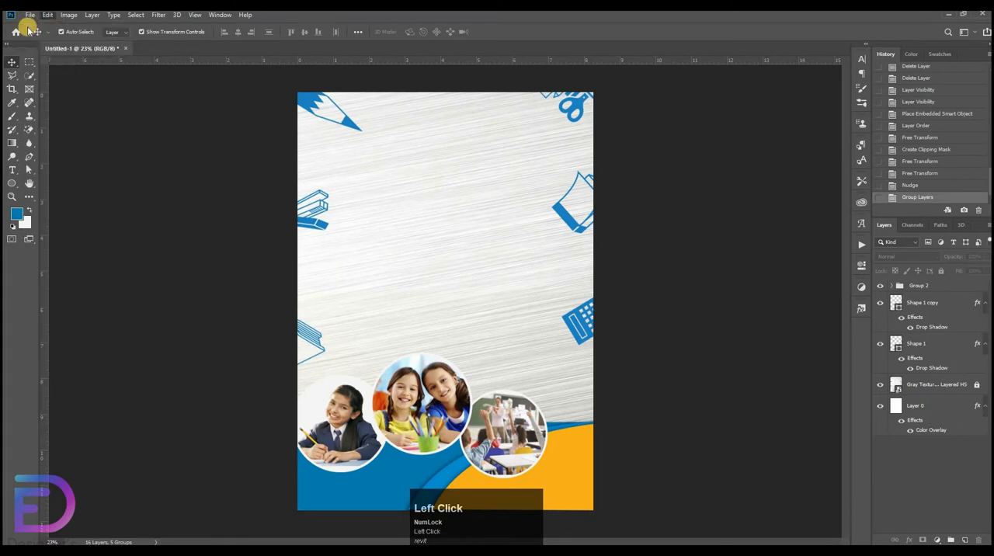
left_click(29, 16)
left_click(52, 207)
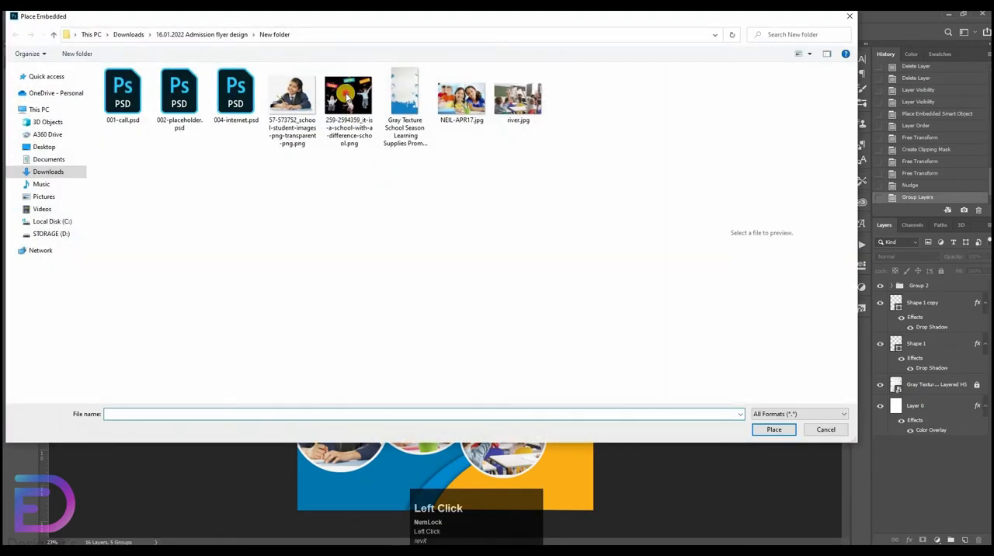
double_click(346, 94)
Scale the jumping children image down and position it centred at the top of the flyer.
left_click_drag(569, 302, 433, 308)
left_click_drag(377, 316, 445, 161)
left_click(708, 166)
Start a horizontal text layer mid-page in Bebas Neue, sized 81.6 pt and coloured black.
left_click(12, 171)
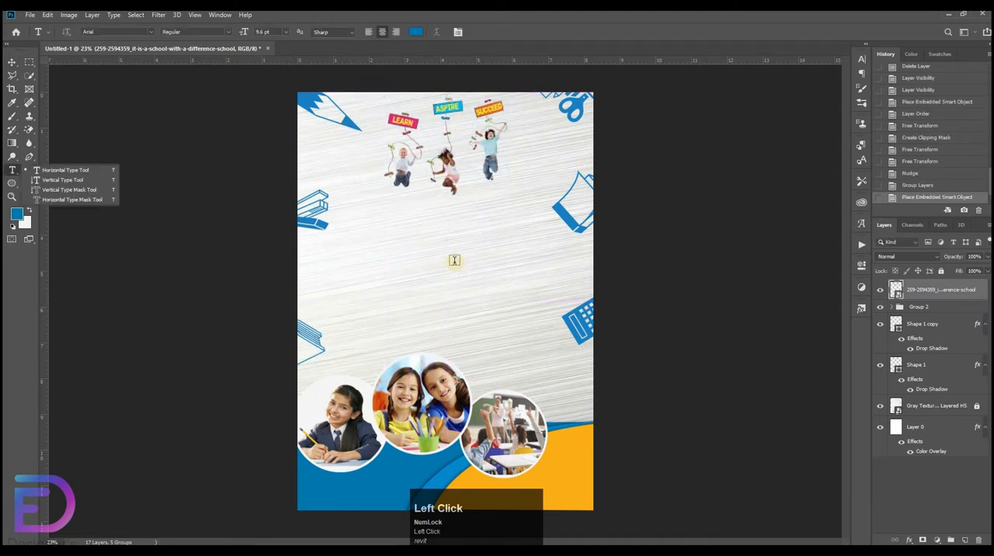
left_click(151, 33)
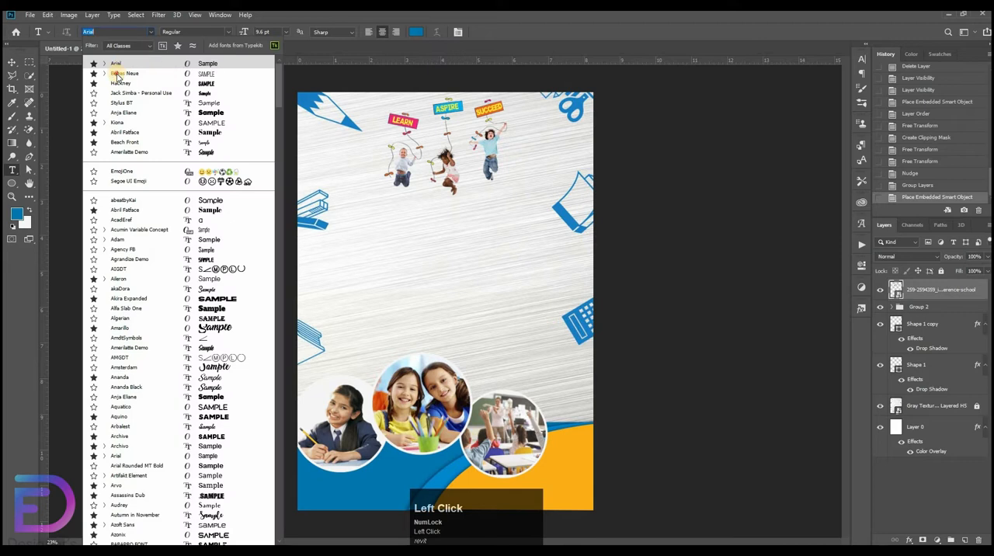
left_click(116, 73)
left_click(366, 232)
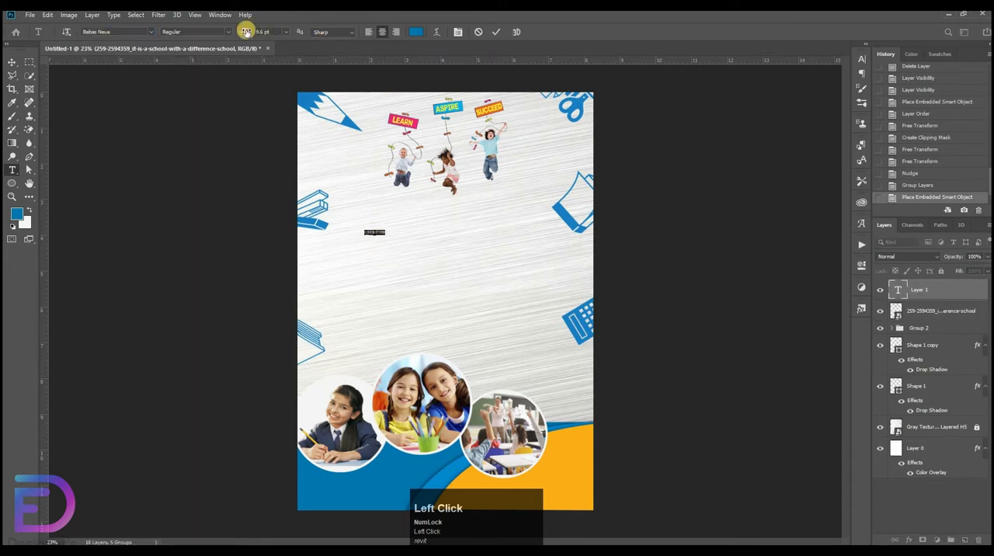
left_click_drag(243, 34, 523, 278)
left_click(422, 37)
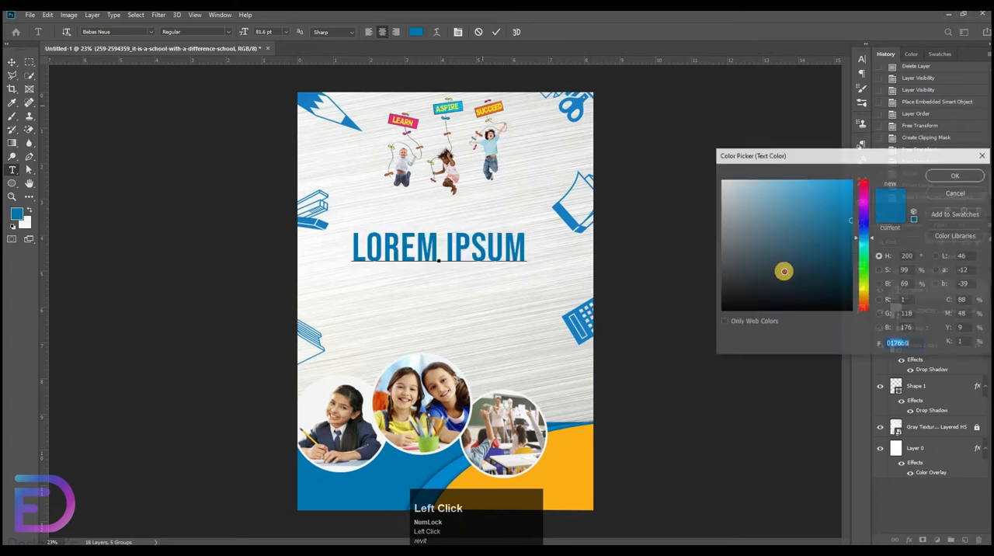
left_click_drag(783, 268, 705, 303)
left_click(949, 173)
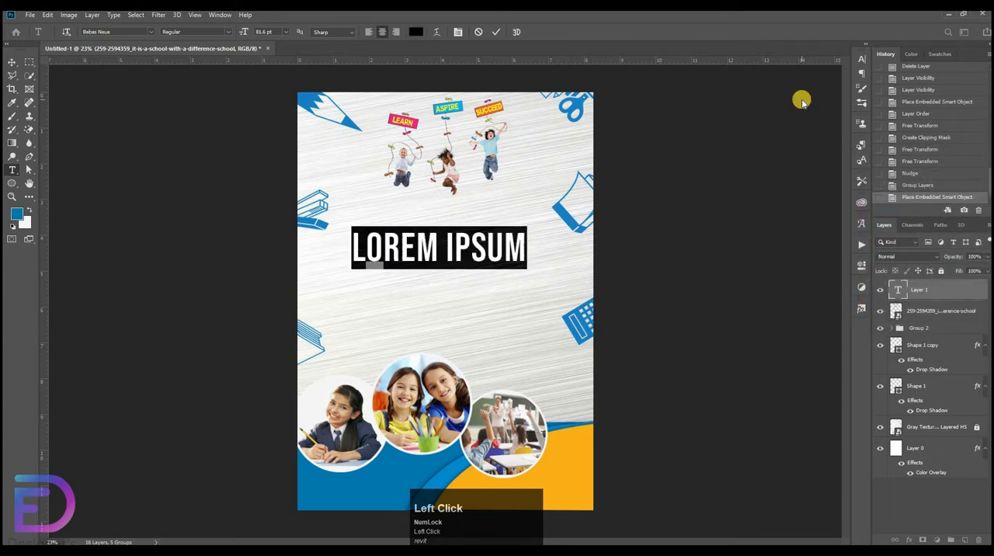
Enter the heading "2022 OPEN FOR ADMISSION" on three lines, broken after "2022" and "OPEN FOR".
type("2022 ")
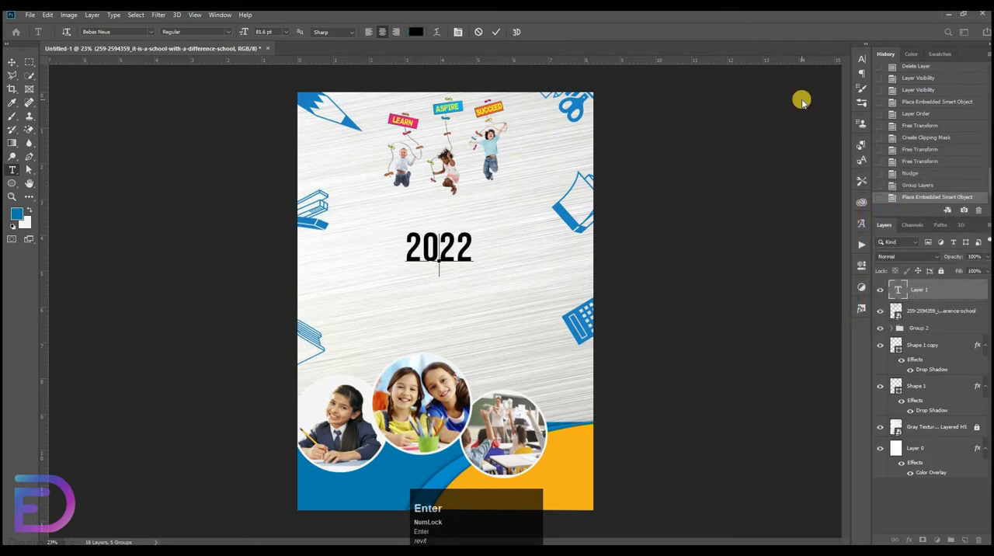
type("OPEN FOR ")
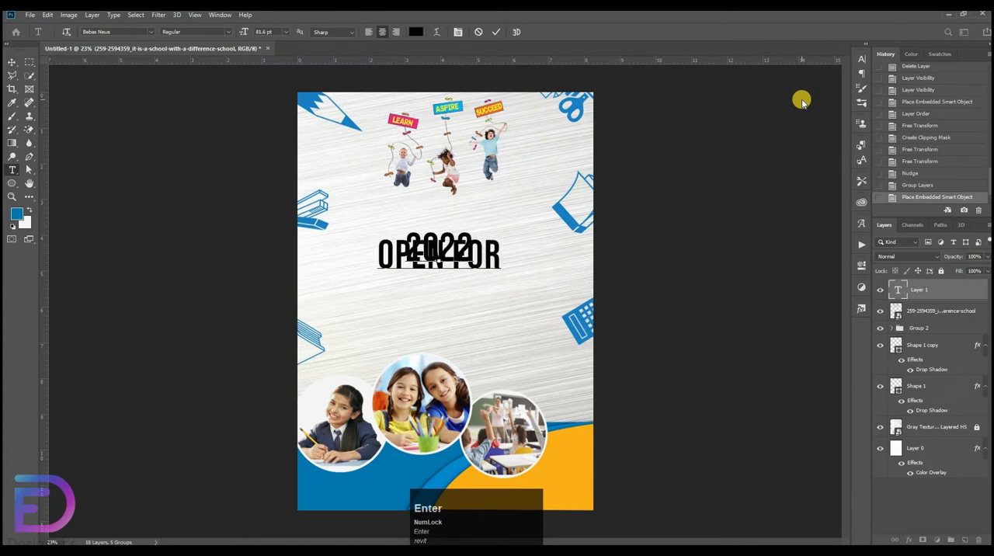
type("ADMIS")
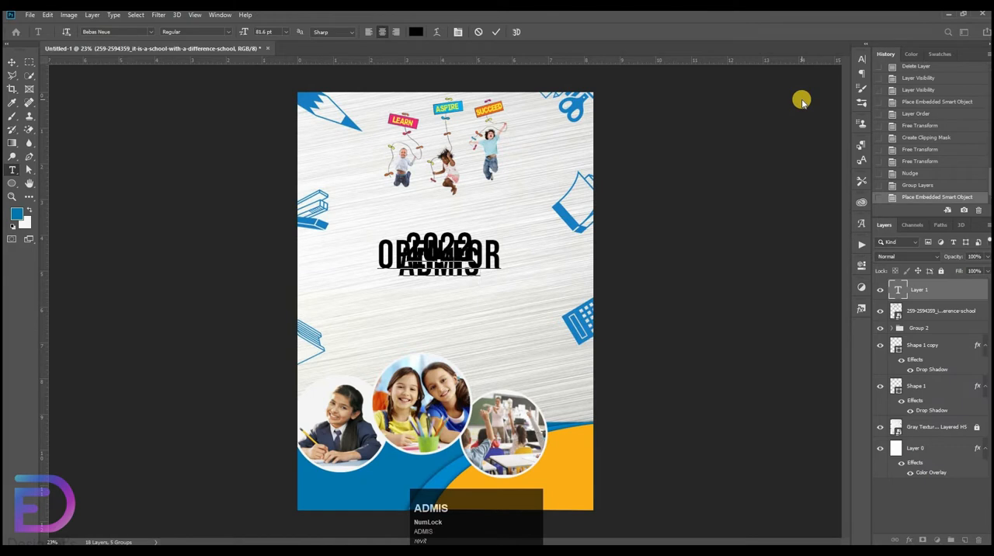
type("SION")
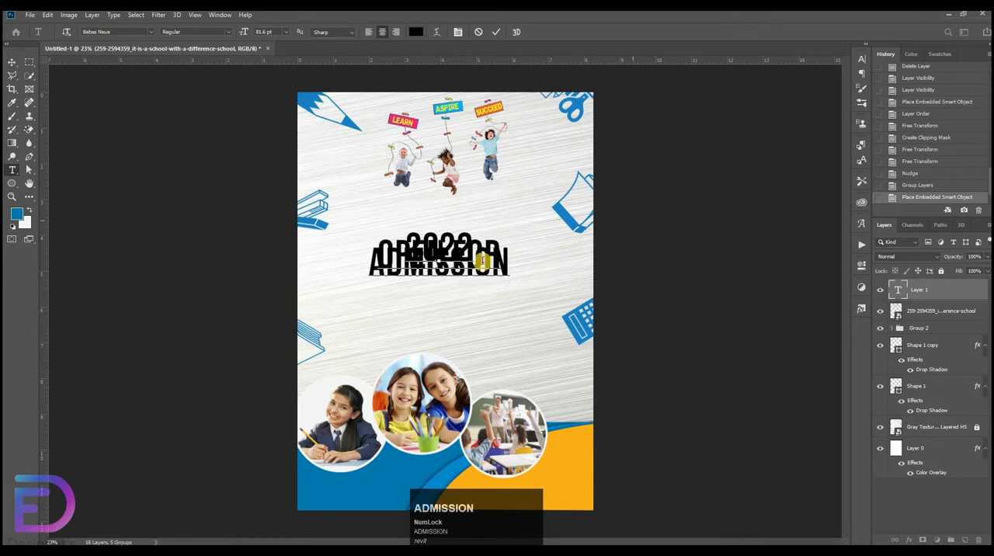
Set the whole heading's font size to 57.6 pt and its leading to 52 pt.
left_click_drag(510, 268, 282, 164)
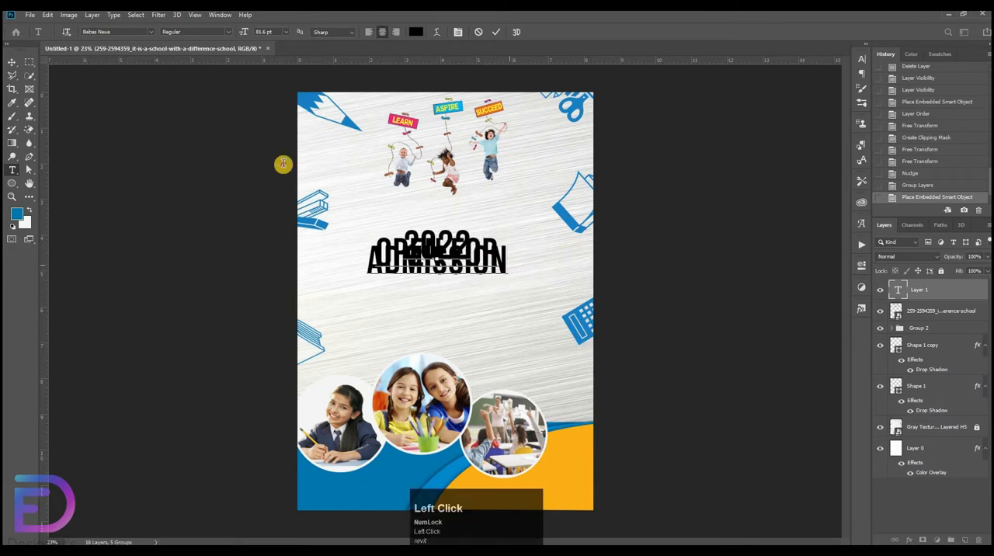
left_click(861, 59)
left_click_drag(807, 87, 730, 102)
left_click(746, 92)
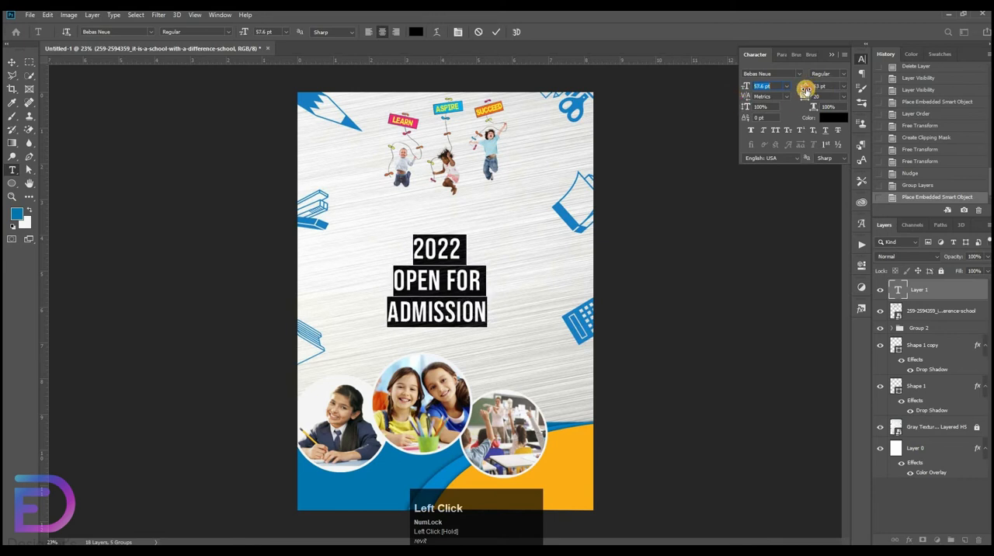
left_click_drag(806, 88, 701, 91)
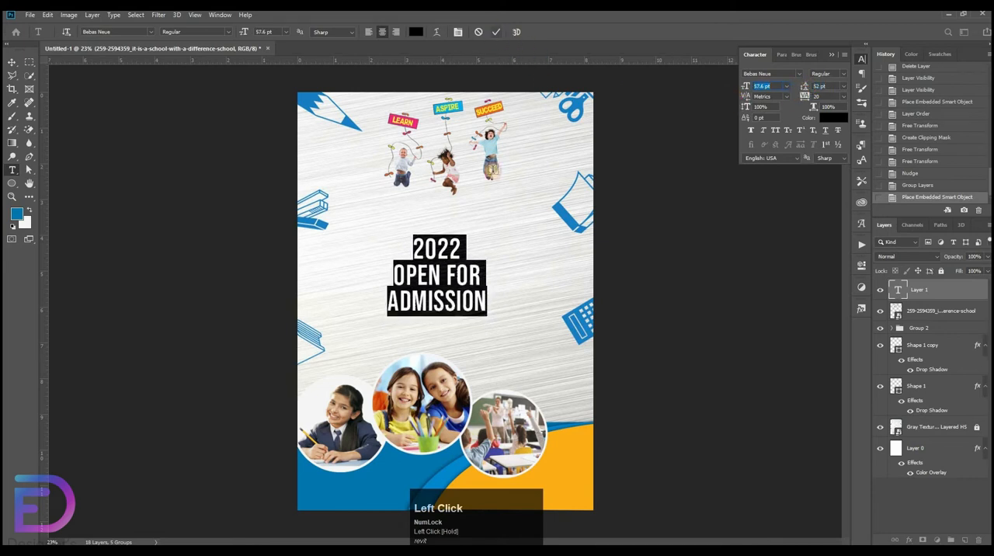
left_click(492, 169)
Colour the heading line "OPEN FOR" blue 0176b0, sampled from the flyer's dark blue base.
left_click_drag(450, 277, 318, 260)
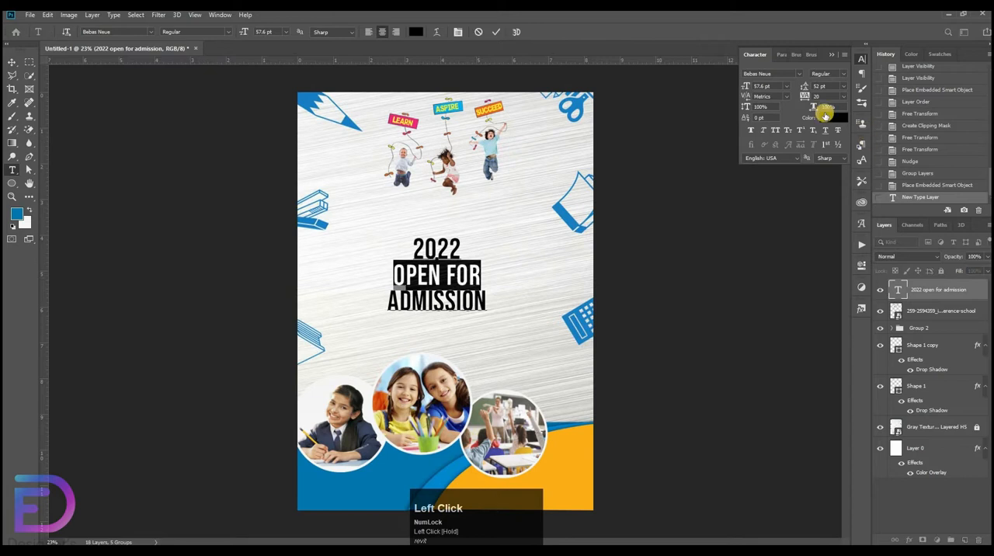
left_click(833, 118)
left_click(457, 463)
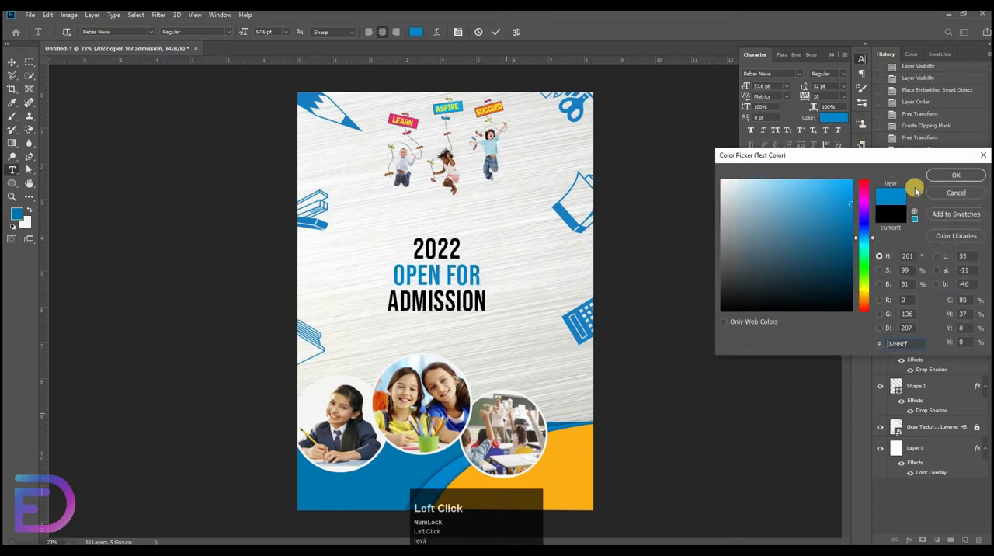
left_click(358, 494)
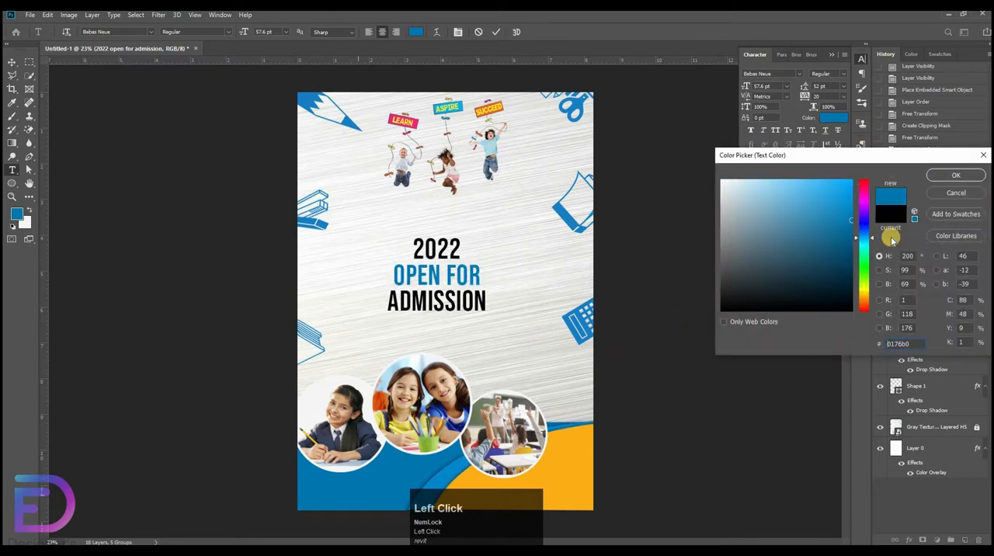
key("Return")
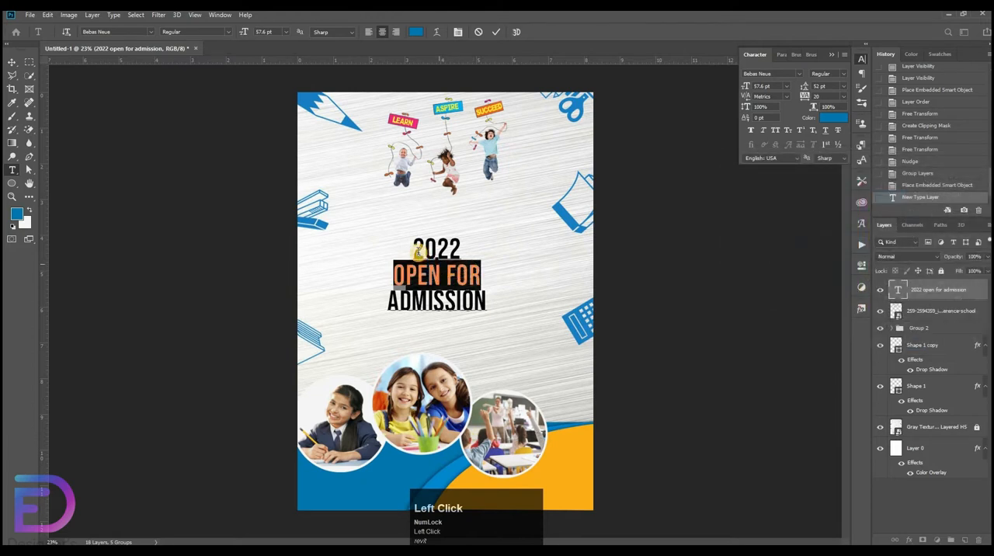
Tighten the leading of all three heading lines to 49 pt.
left_click_drag(417, 252, 499, 308)
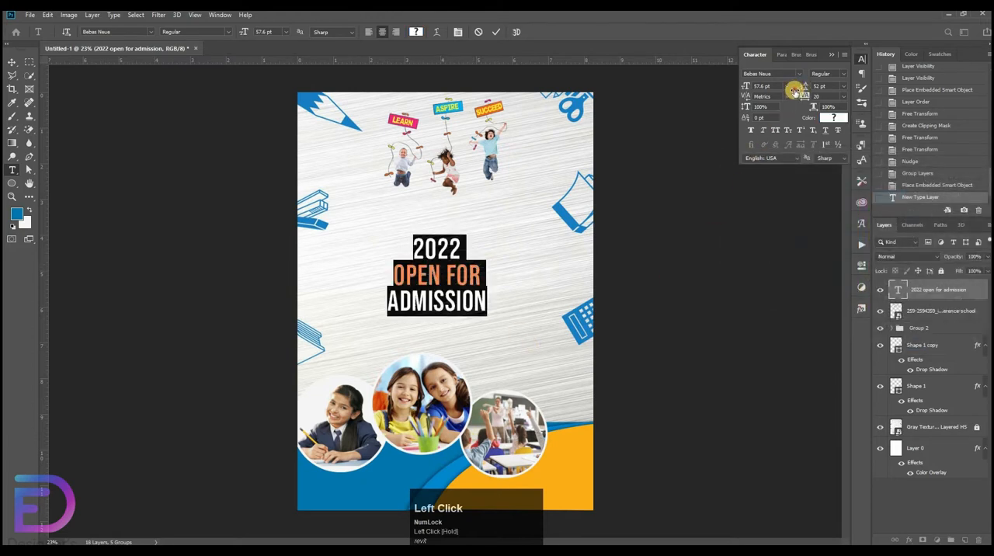
left_click_drag(794, 90, 795, 89)
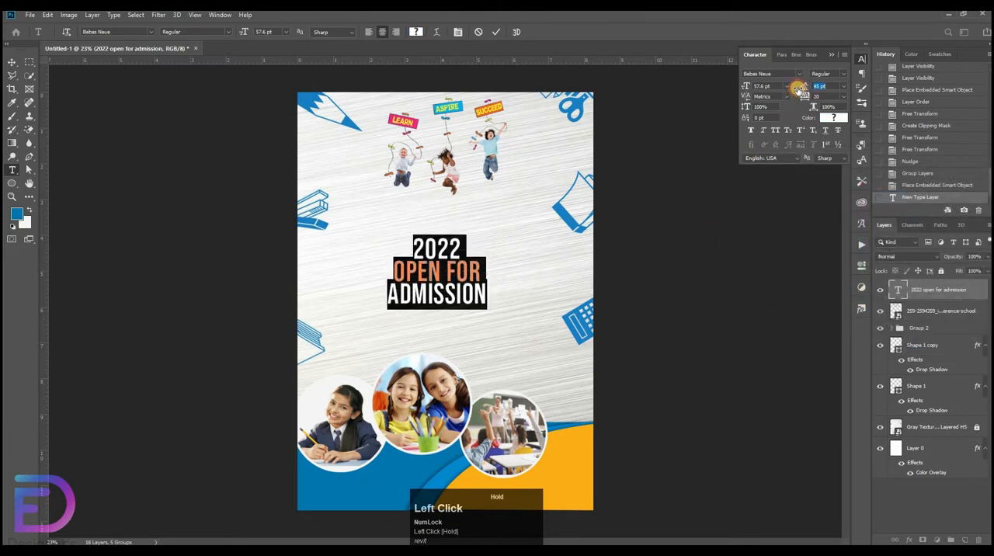
left_click(818, 84)
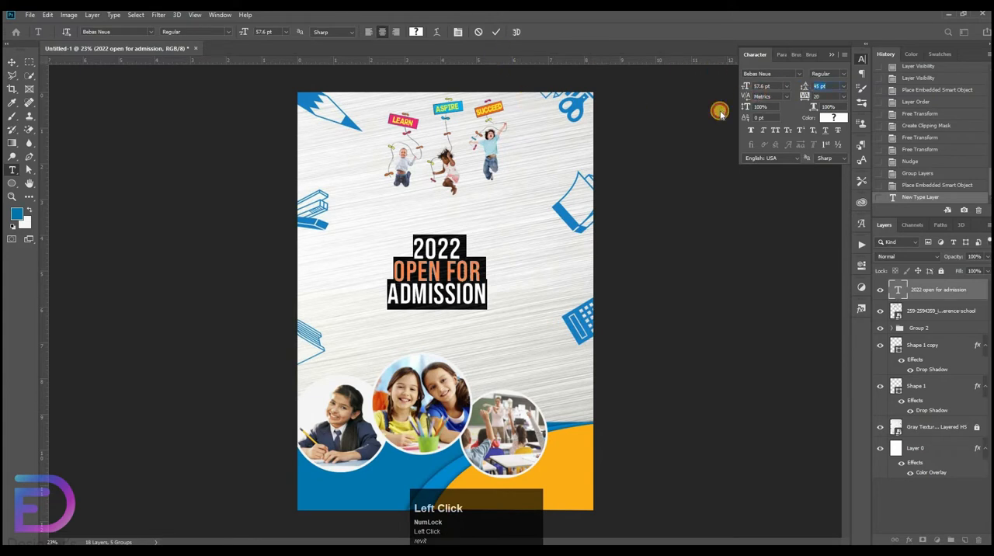
key("Up")
key("Up")
left_click(499, 32)
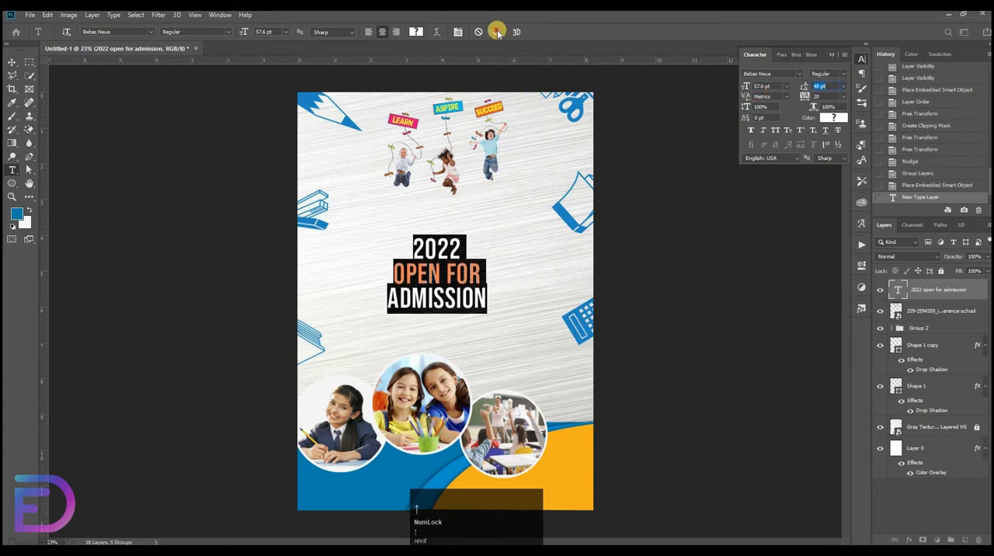
Move the three-line heading up so it sits centred just below the jumping children.
key("v")
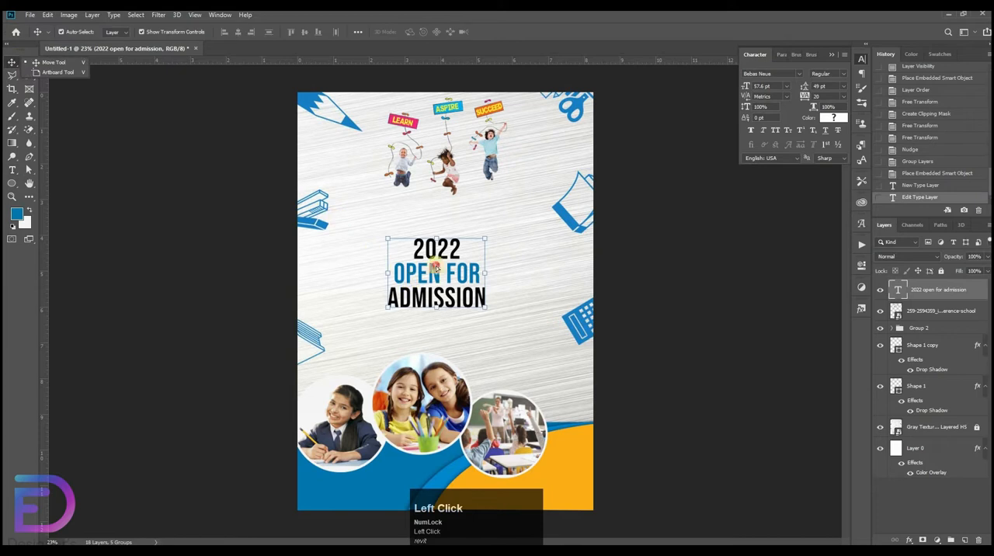
left_click_drag(439, 273, 447, 232)
left_click(48, 187)
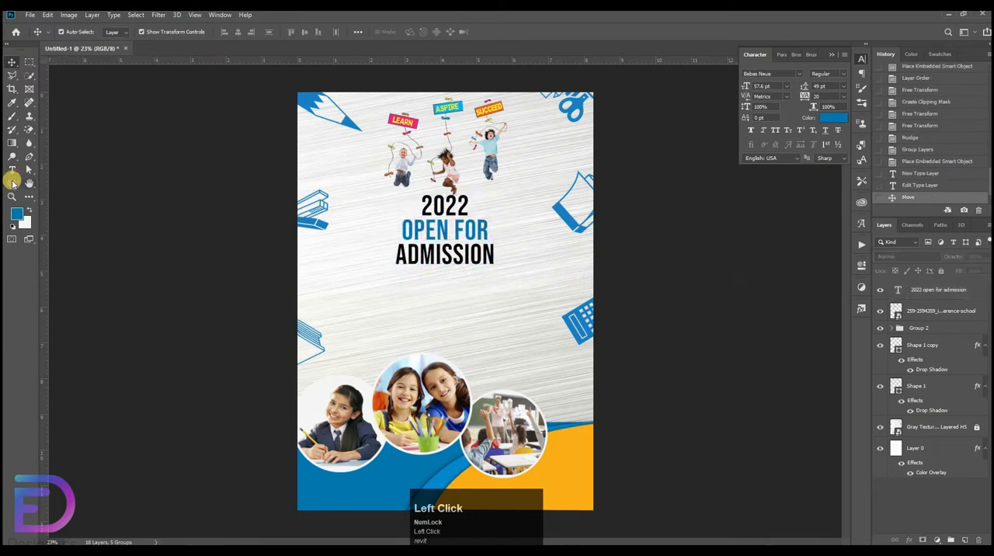
Draw a thin rectangle about 822 by 13 px directly beneath the word "ADMISSION".
right_click(11, 183)
left_click(44, 184)
key("ctrl+space")
left_click_drag(435, 278, 497, 278)
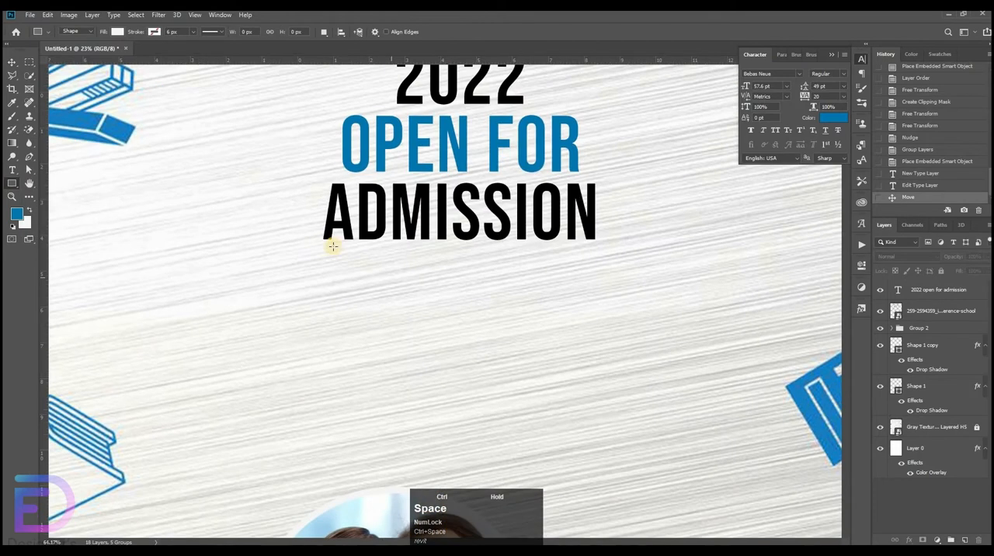
left_click_drag(323, 241, 597, 243)
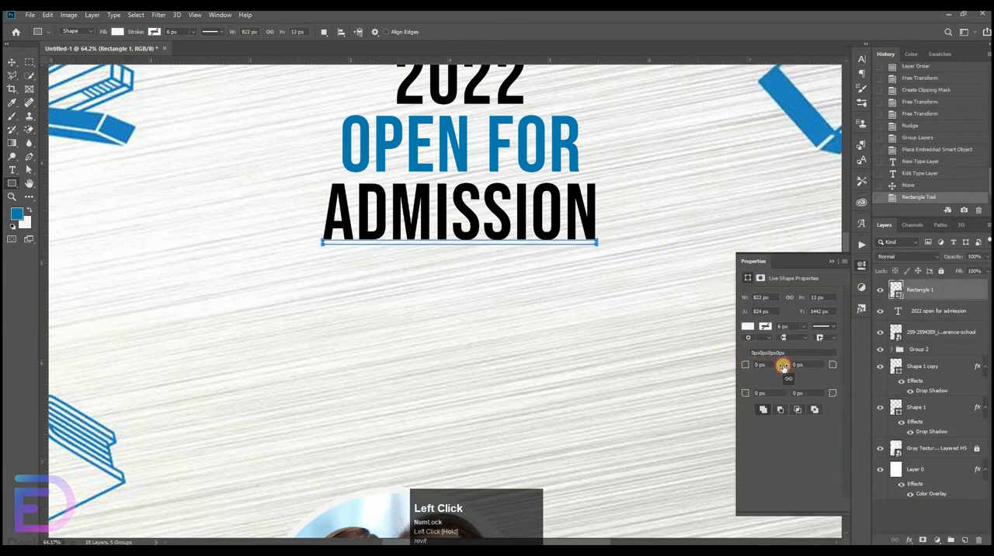
Round the bar's corners to 6.5 px and fill it with the blue sampled from "OPEN FOR".
left_click(749, 327)
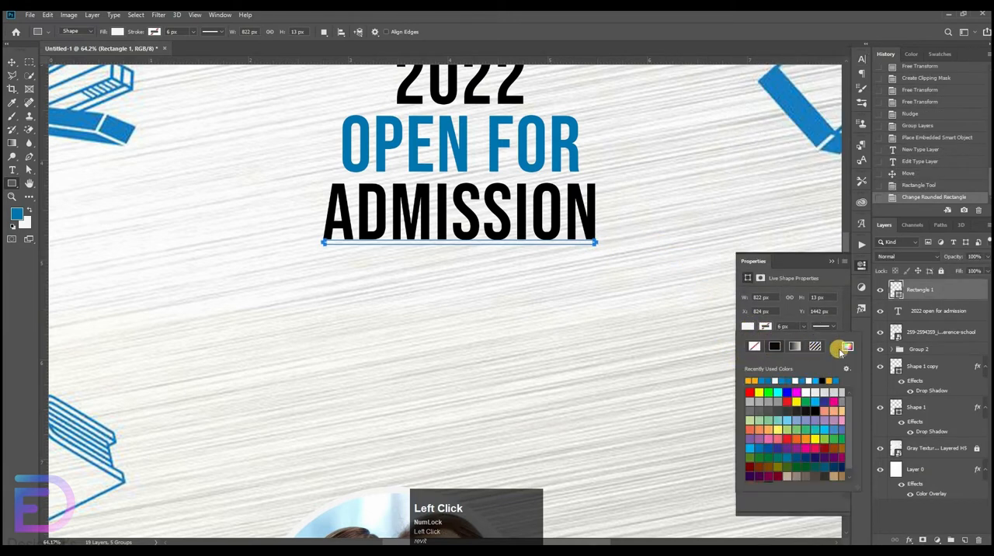
left_click(848, 348)
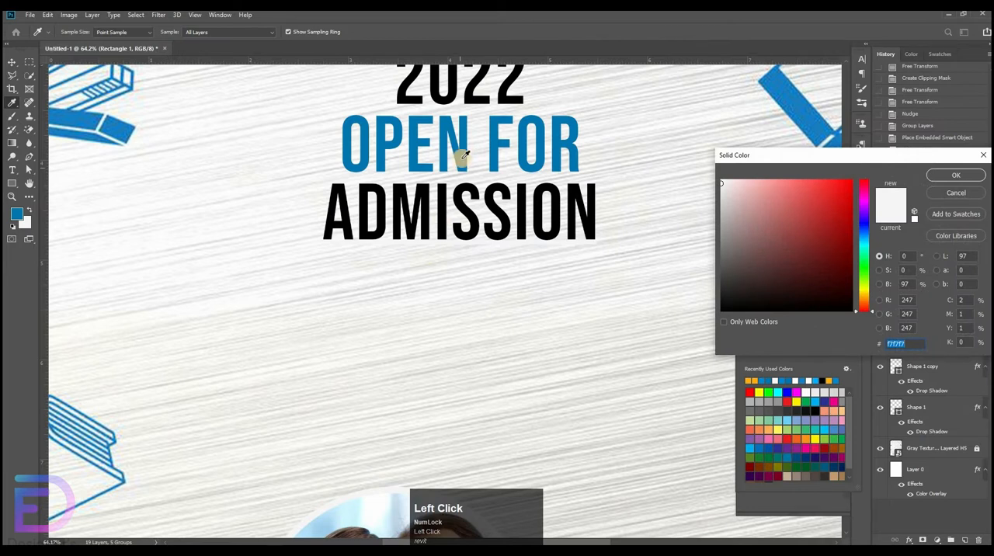
left_click(935, 177)
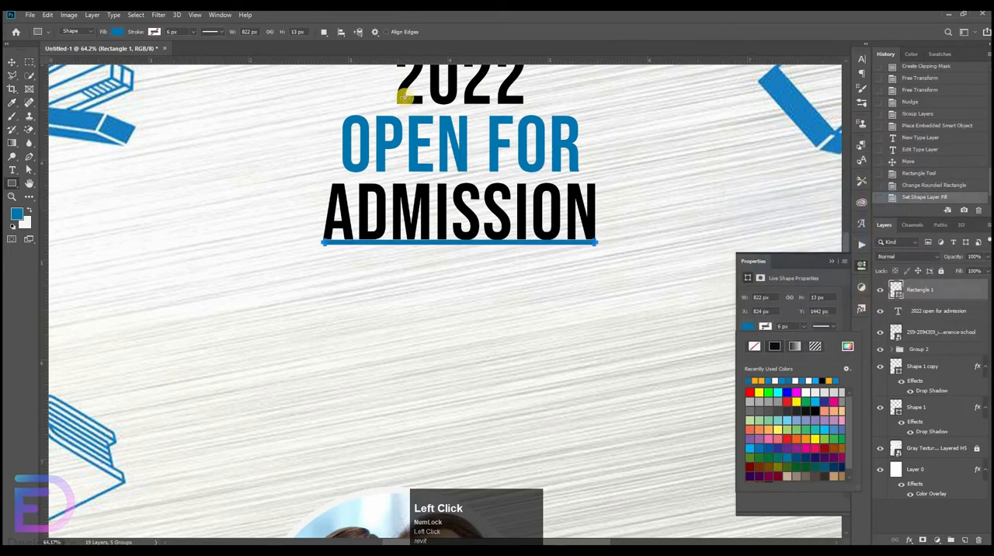
Move the blue bar 20 px down and centre it horizontally on the heading.
left_click(12, 62)
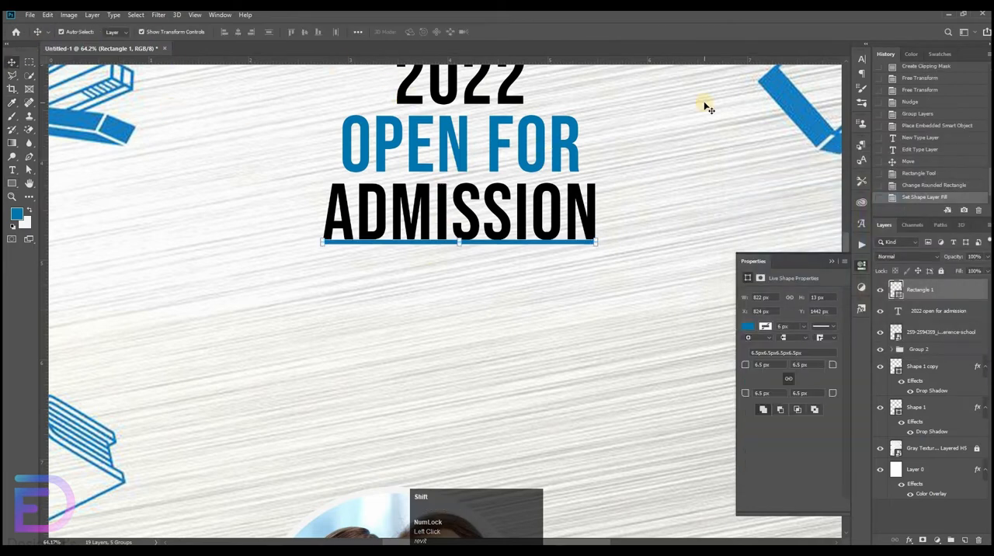
key("shift+Down")
key("shift+Down")
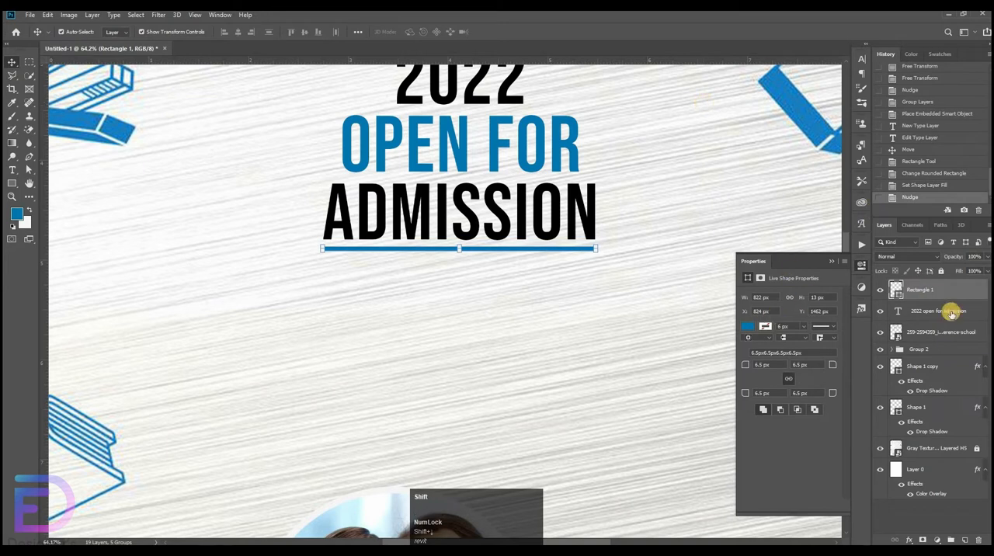
left_click(952, 313, "shift")
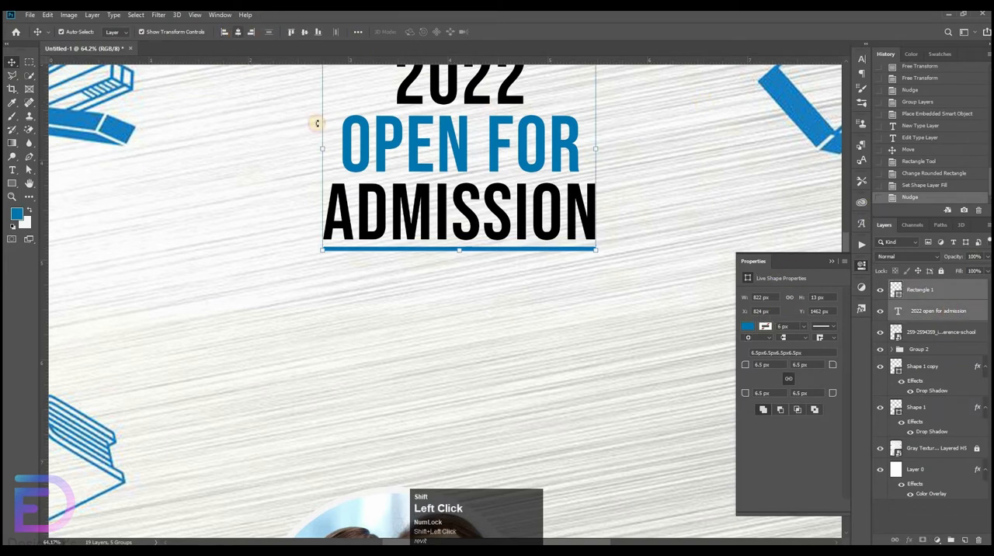
left_click(519, 259)
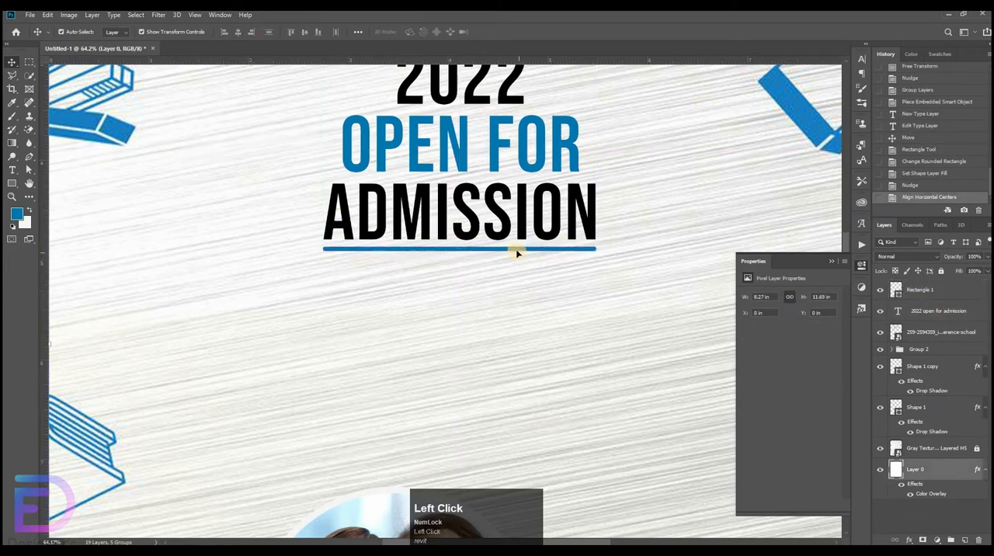
Stretch the blue bar's left end outward so the bar is about 844 px wide.
left_click(513, 250)
left_click(397, 270, "ctrl")
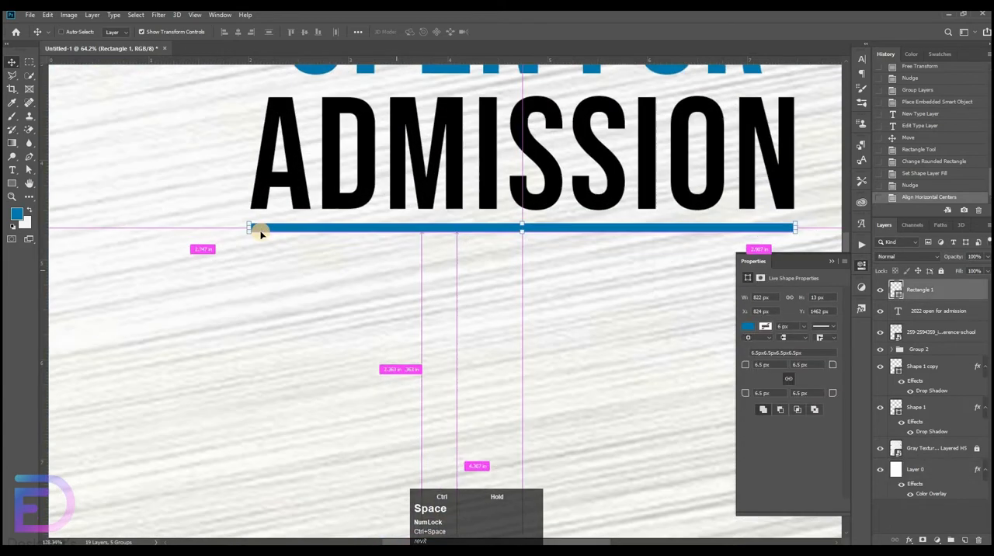
left_click(248, 226)
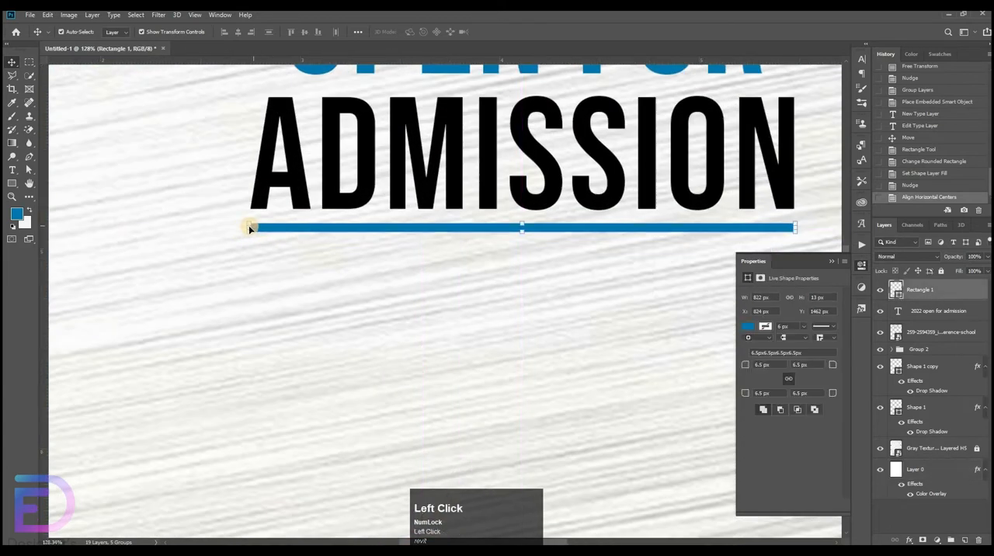
left_click_drag(247, 229, 234, 226)
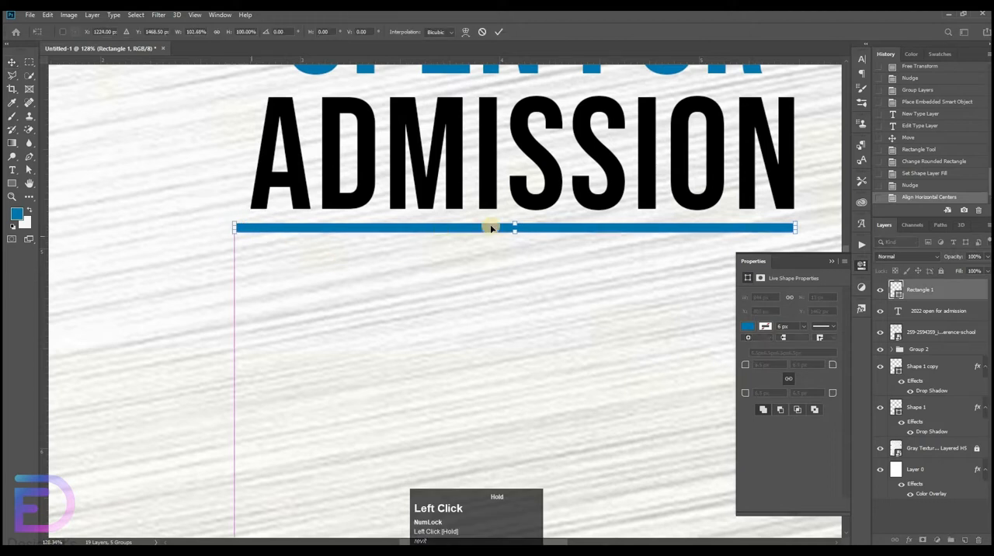
Centre the widened bar horizontally on the heading and nudge it 2 px lower.
left_click(954, 311, "shift")
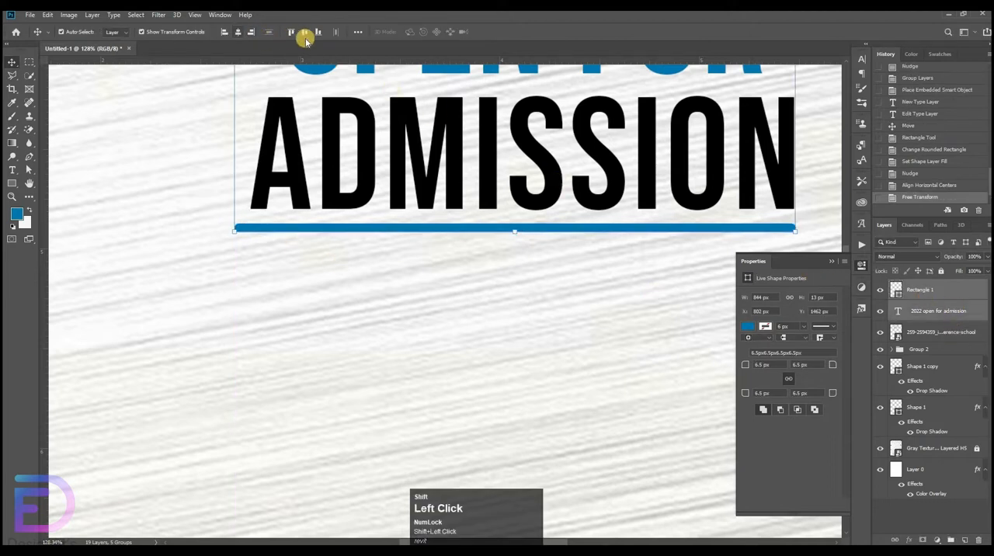
left_click(304, 32)
left_click(238, 32)
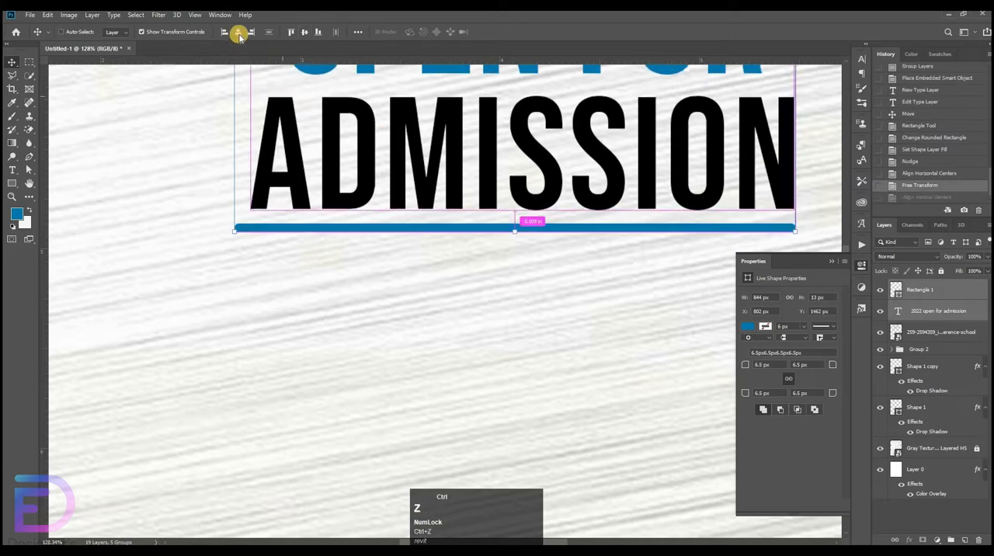
left_click_drag(603, 231, 510, 275)
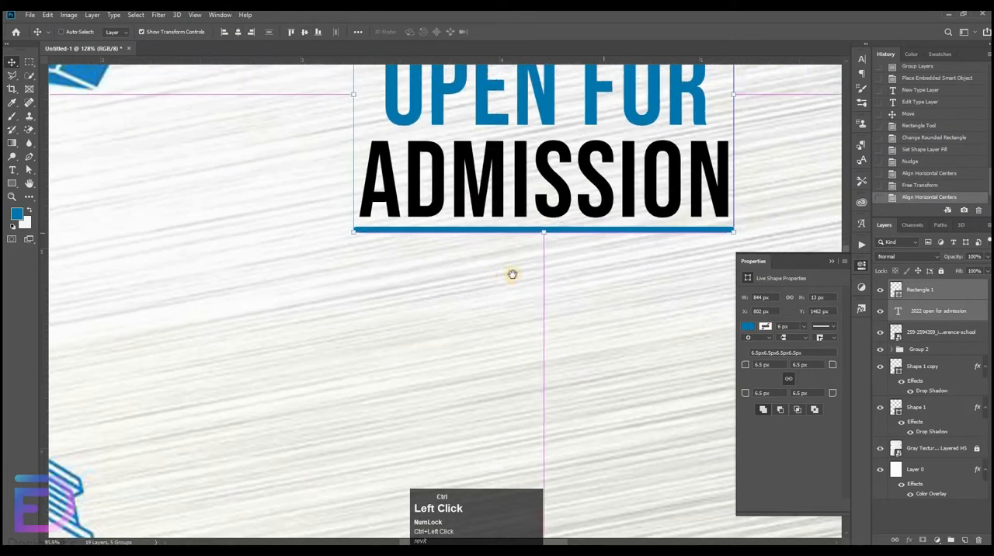
left_click_drag(671, 288, 585, 271)
left_click(588, 213)
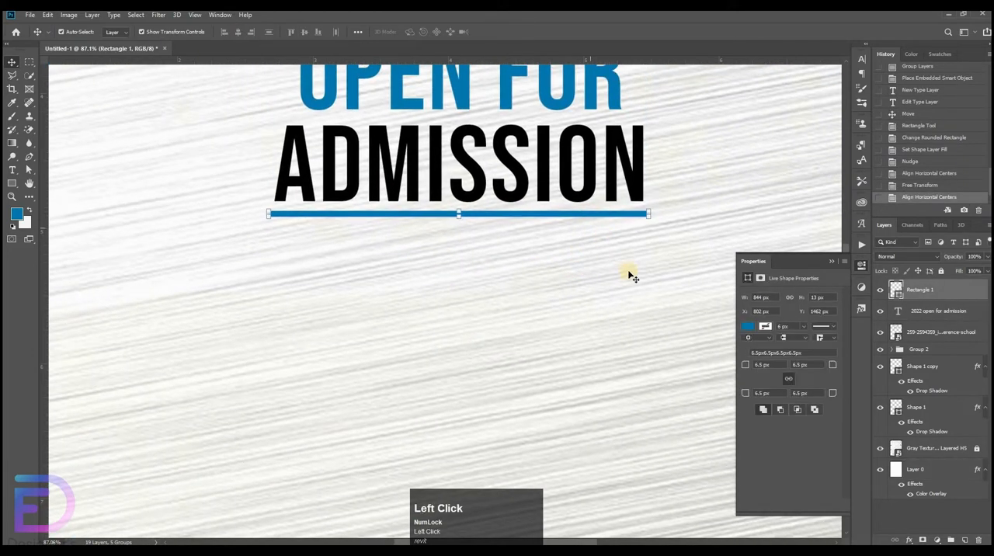
key("Down")
key("Down")
Add the text "About Us" in Arial below the blue bar.
left_click(13, 171)
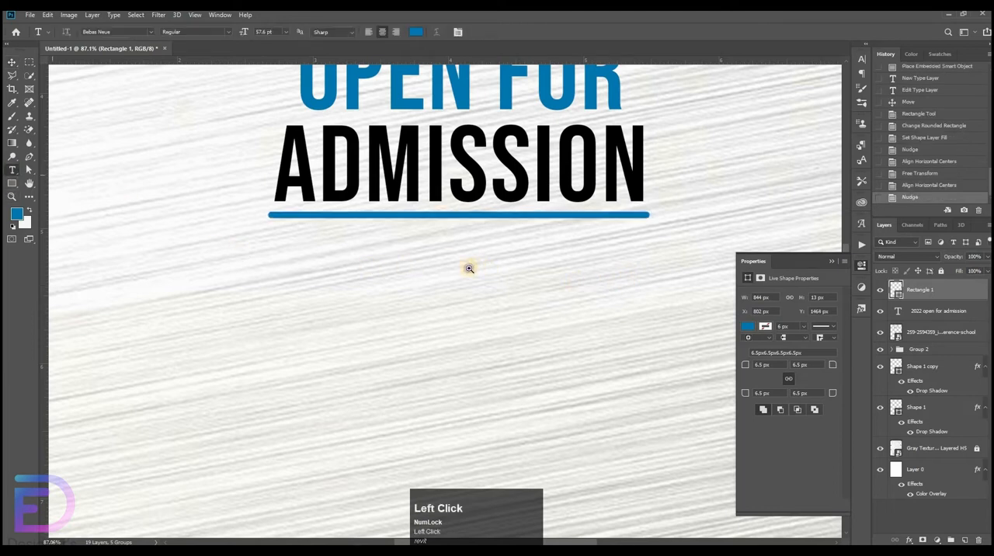
left_click_drag(466, 267, 396, 267)
left_click(358, 284)
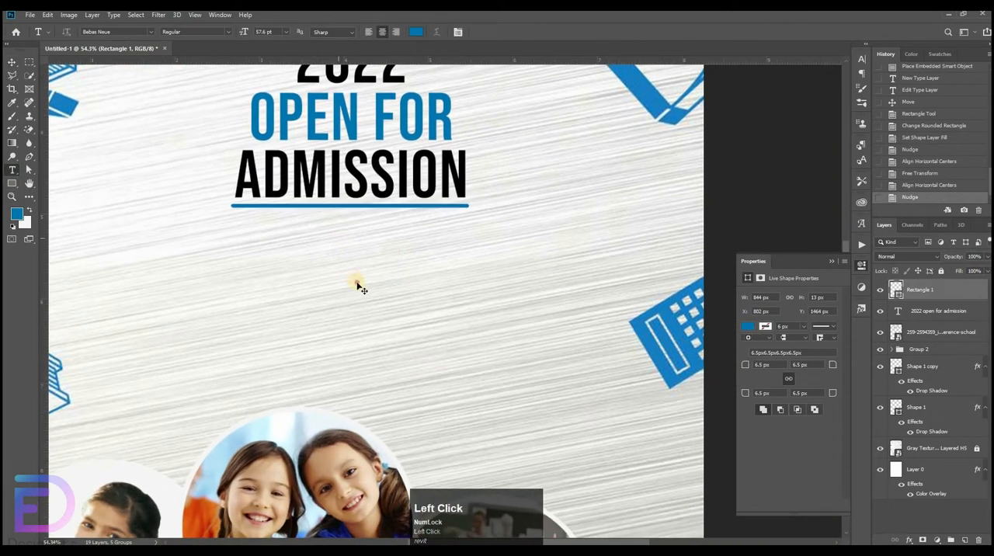
left_click(861, 60)
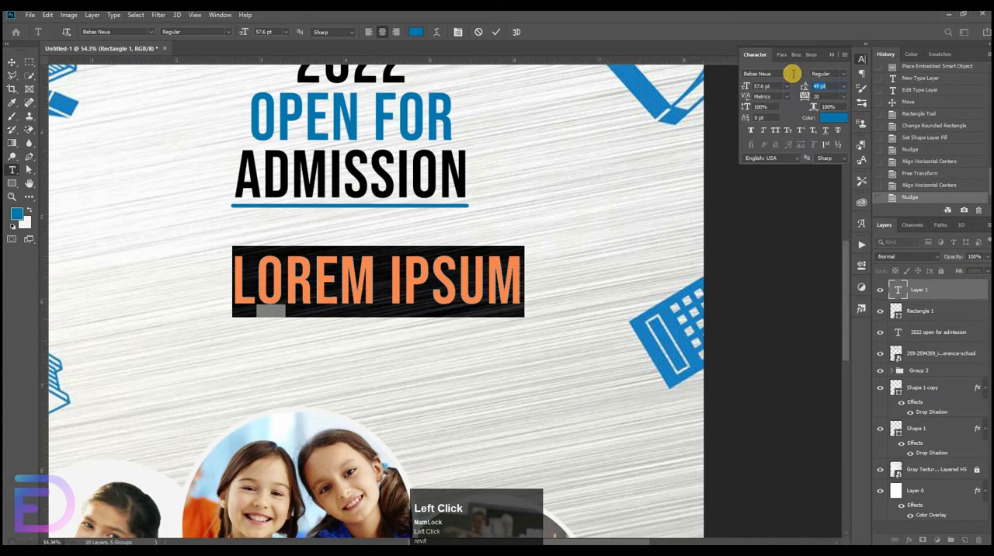
left_click(797, 77)
left_click(779, 115)
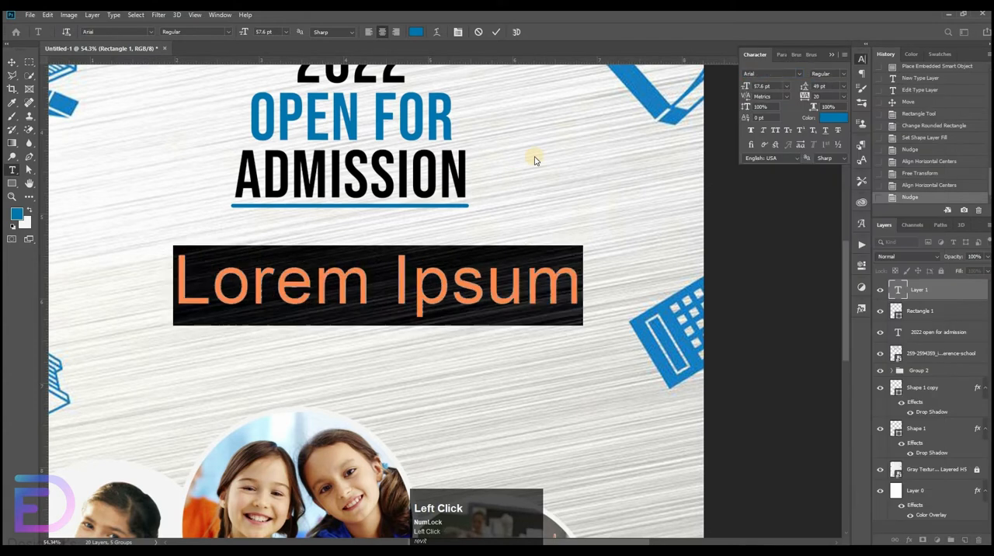
key("BackSpace")
type("About")
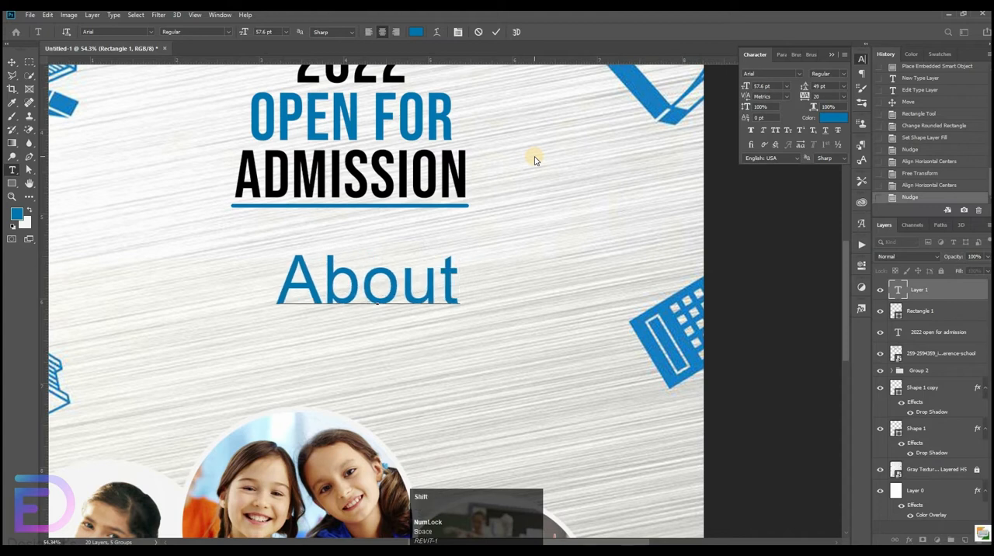
type(" US")
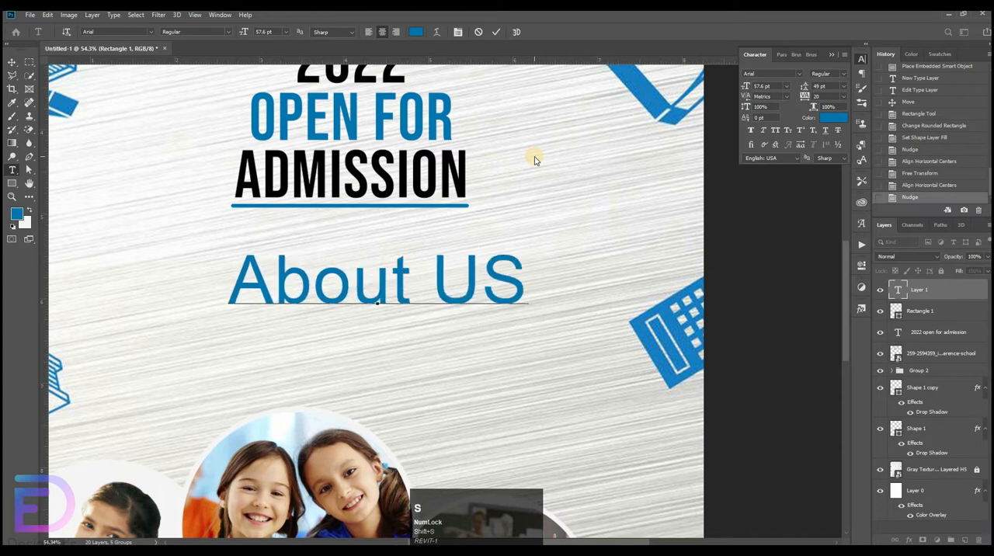
key("BackSpace")
type("s")
Colour the "About Us" text black.
left_click(838, 118)
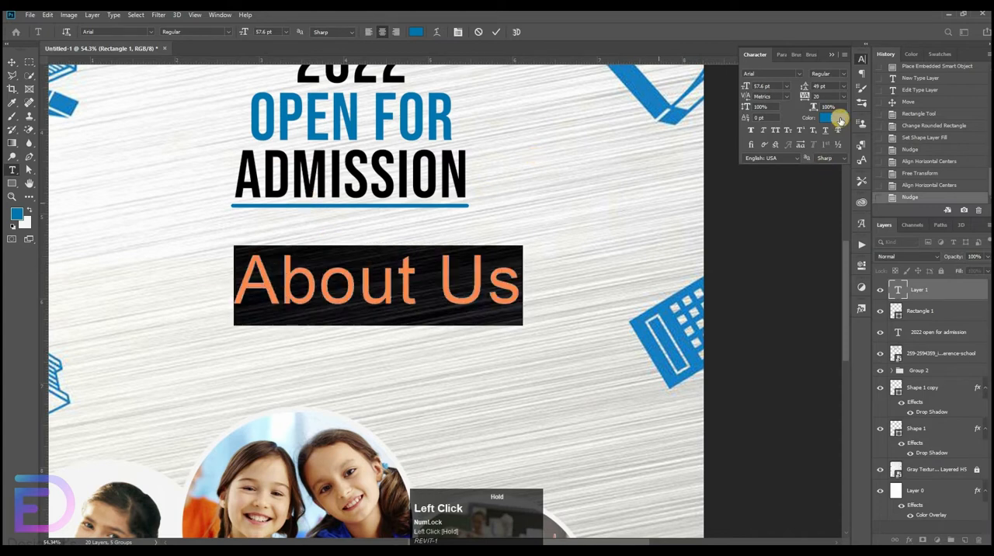
left_click(317, 282)
key("Return")
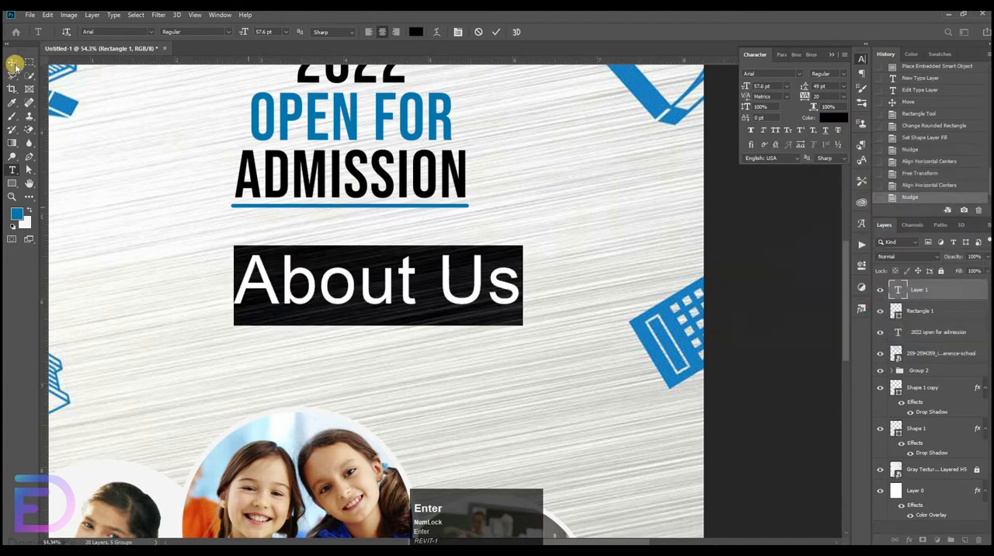
left_click(12, 61)
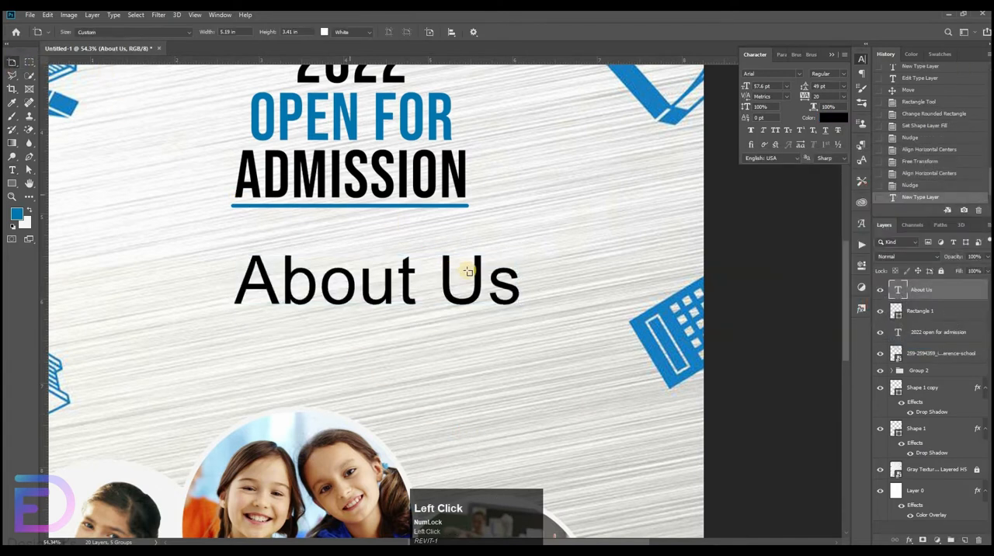
Scale "About Us" down to about 38% and place it centred just under the blue bar.
right_click(11, 62)
left_click(43, 61)
left_click_drag(370, 267, 365, 229)
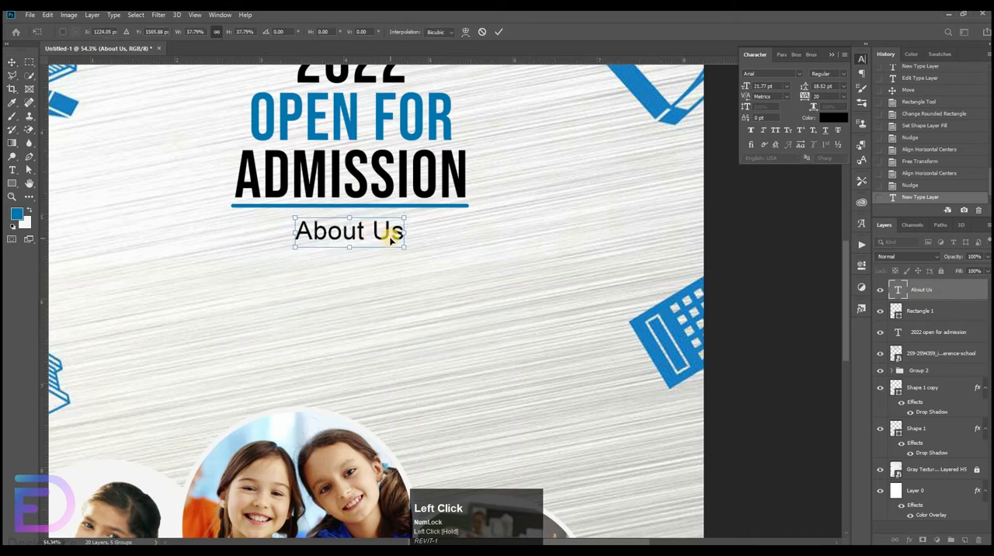
key("shift+Up")
key("shift+Up")
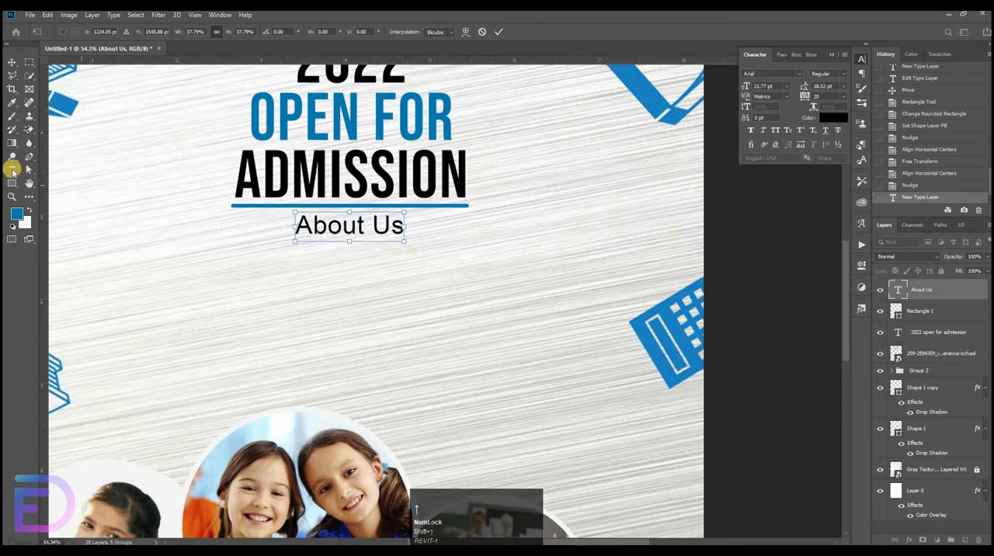
Add a Lorem ipsum placeholder paragraph box below "About Us" with 11 pt text and 18 pt leading.
left_click(12, 170)
left_click_drag(445, 257, 554, 475)
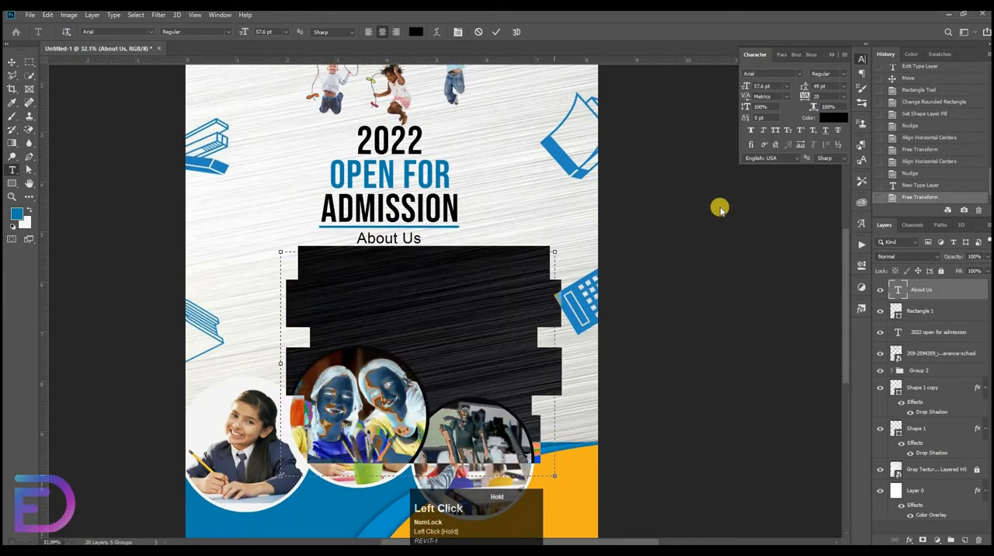
left_click_drag(779, 87, 721, 89)
left_click(786, 90)
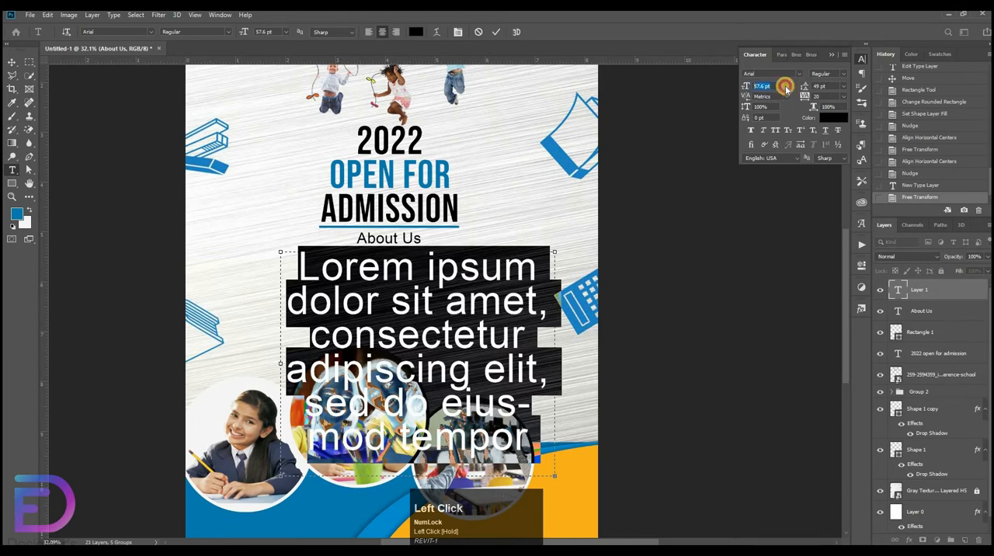
left_click(772, 131)
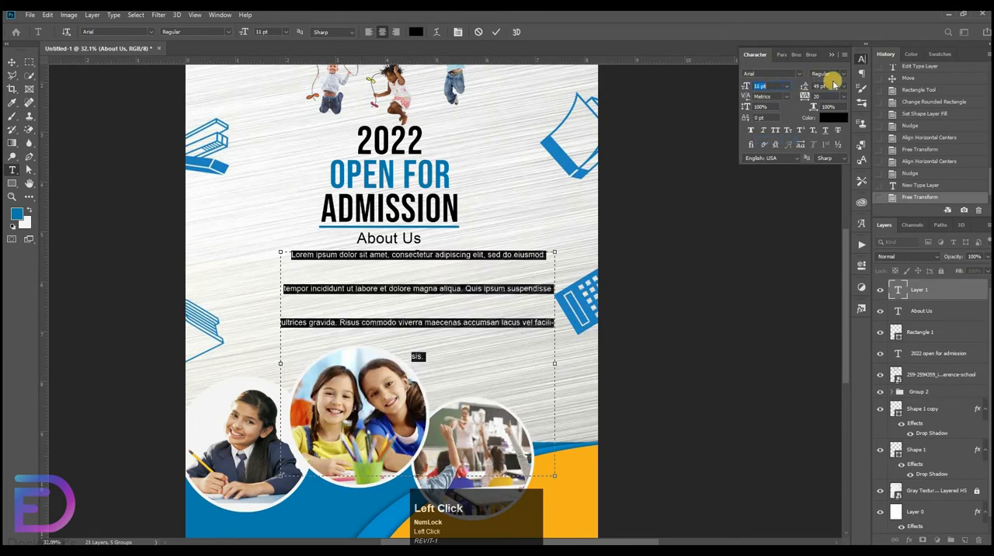
left_click(844, 87)
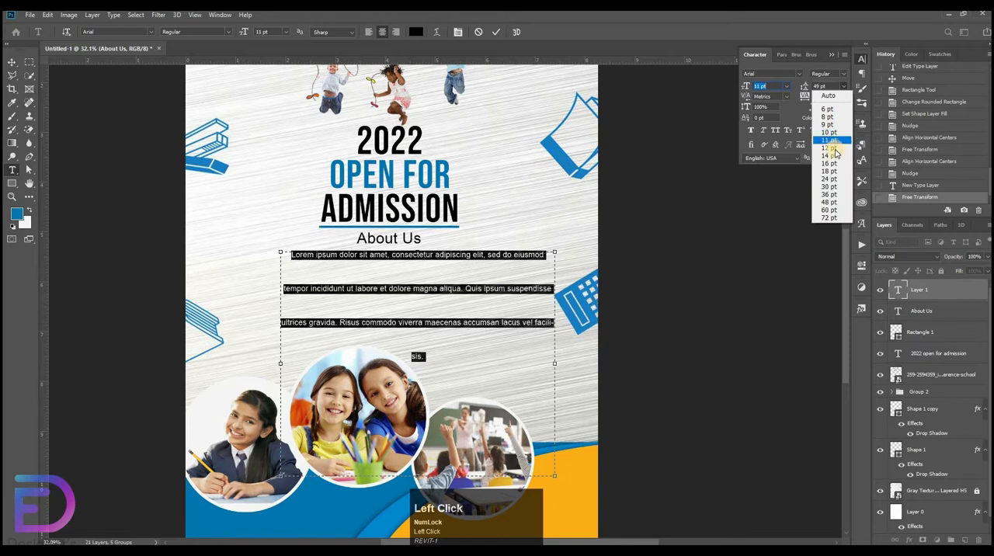
left_click(828, 171)
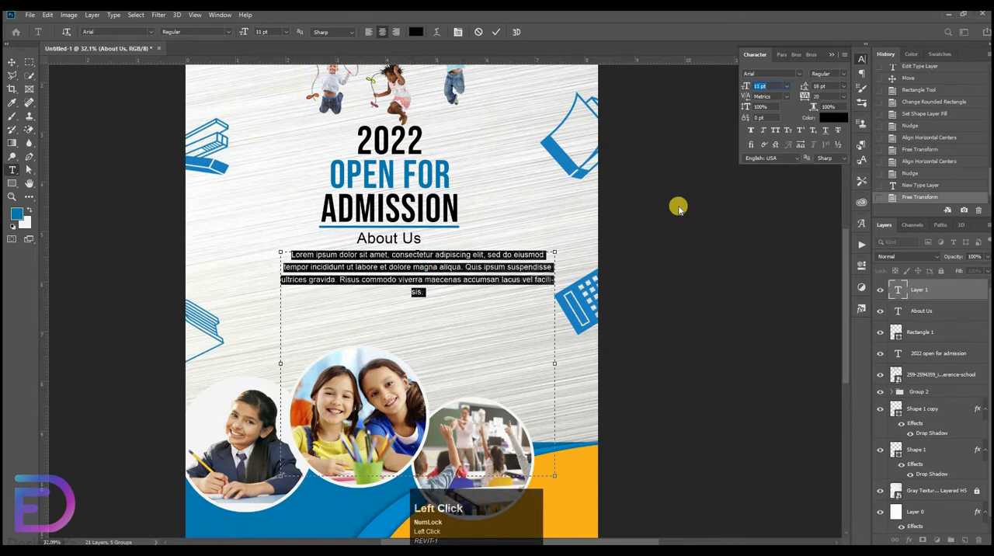
Enlarge the placeholder paragraph's font size to 19 pt and finish editing the text.
left_click_drag(744, 86, 629, 147)
left_click(502, 271)
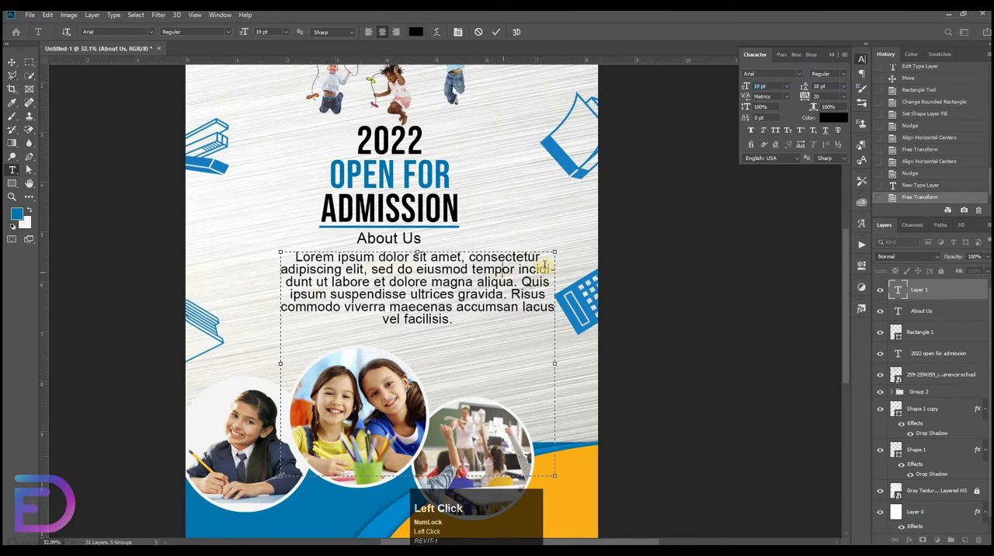
left_click(9, 62)
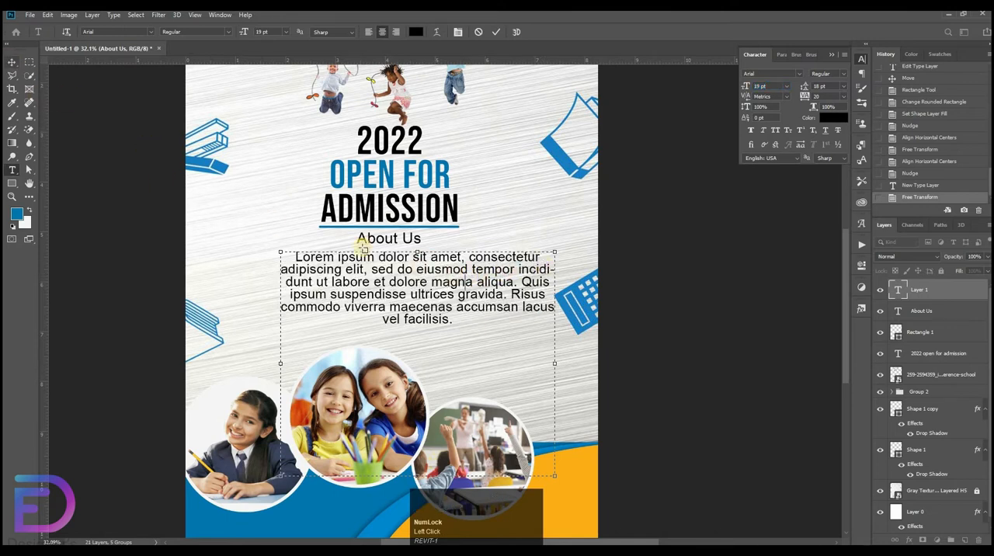
right_click(10, 64)
left_click(45, 62)
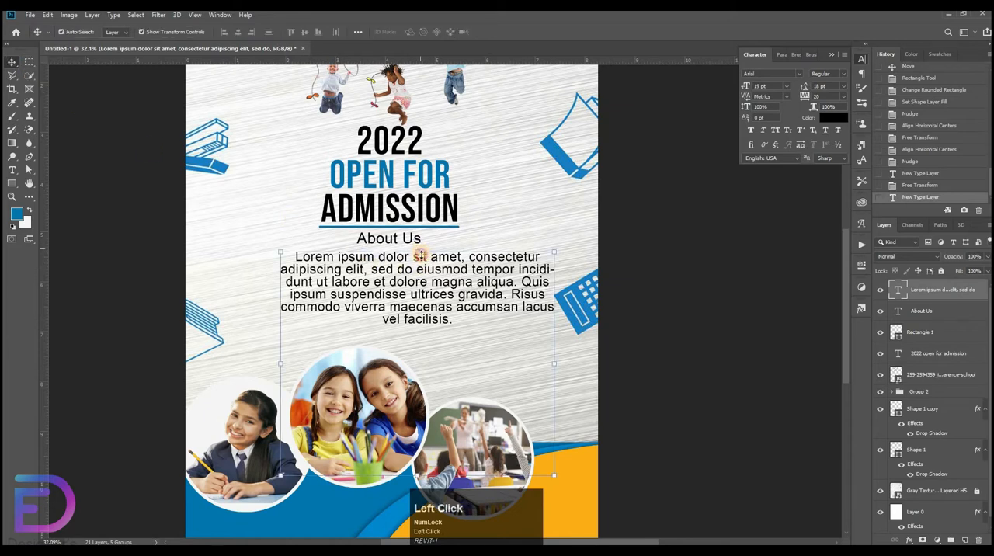
left_click_drag(421, 254, 445, 304)
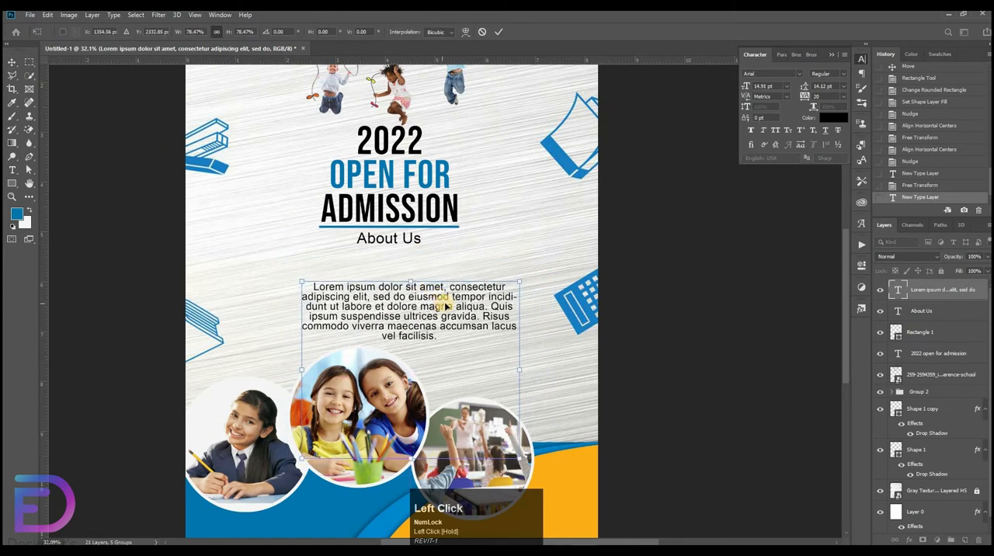
key("ctrl+z")
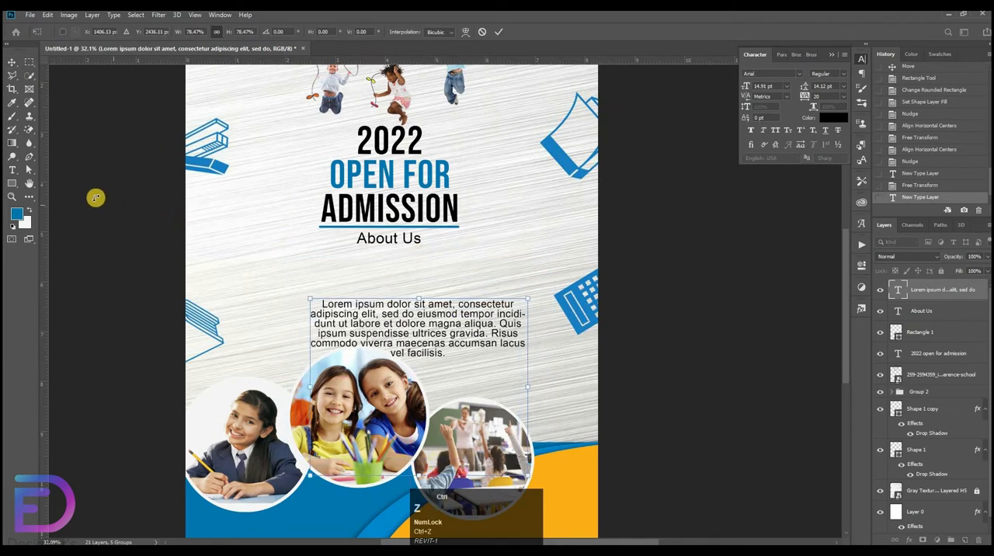
left_click(481, 32)
Set the whole placeholder paragraph's font size to 12 pt.
key("t")
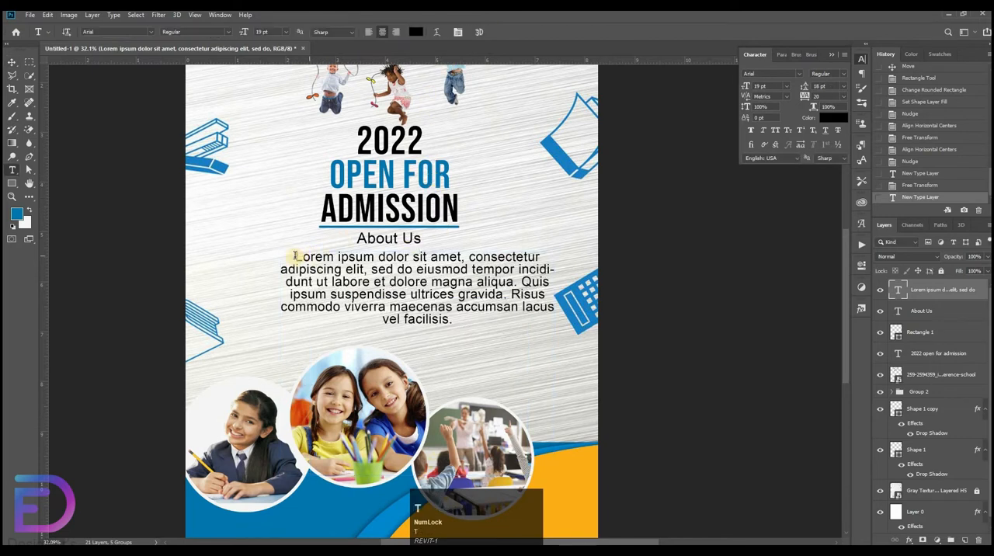
left_click_drag(548, 333, 746, 187)
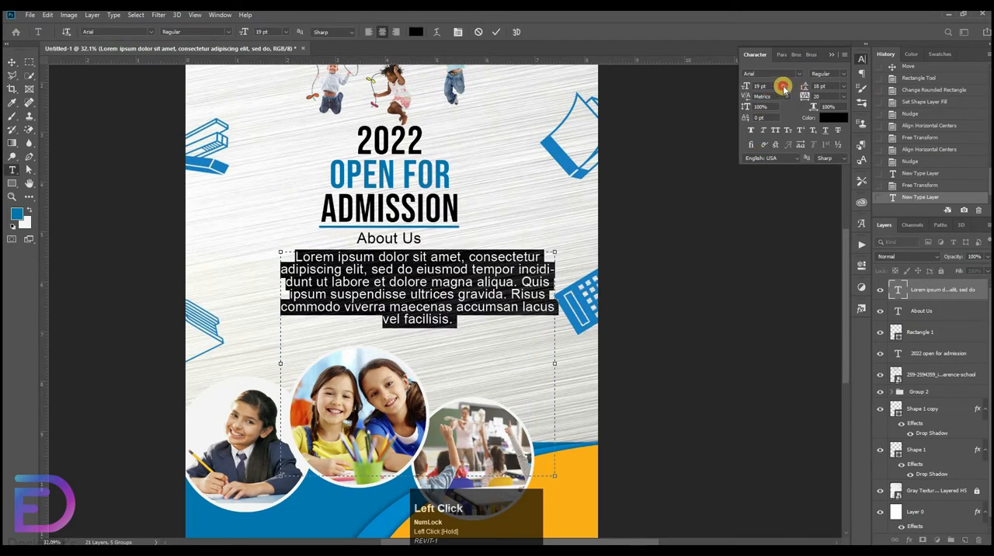
left_click(785, 87)
left_click(768, 128)
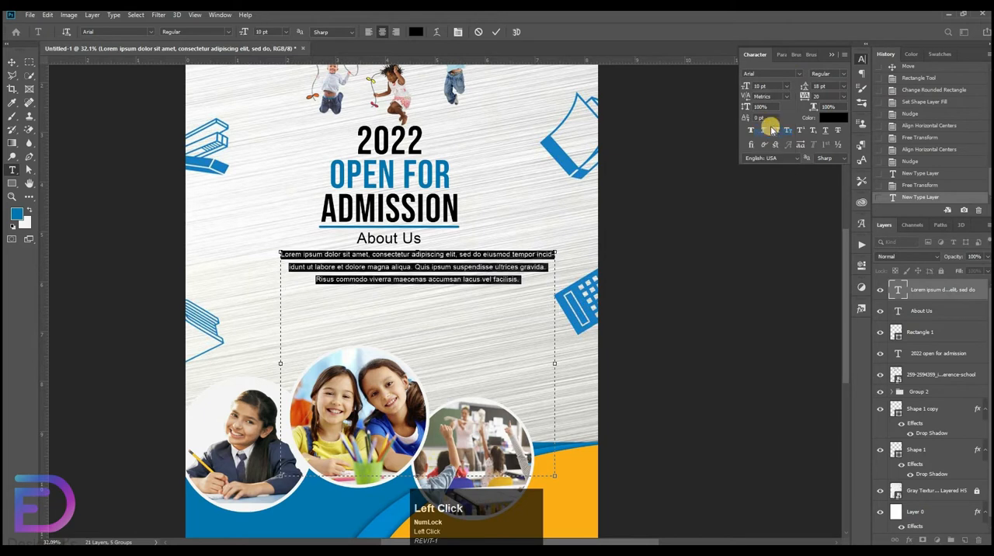
left_click(786, 85)
left_click(769, 146)
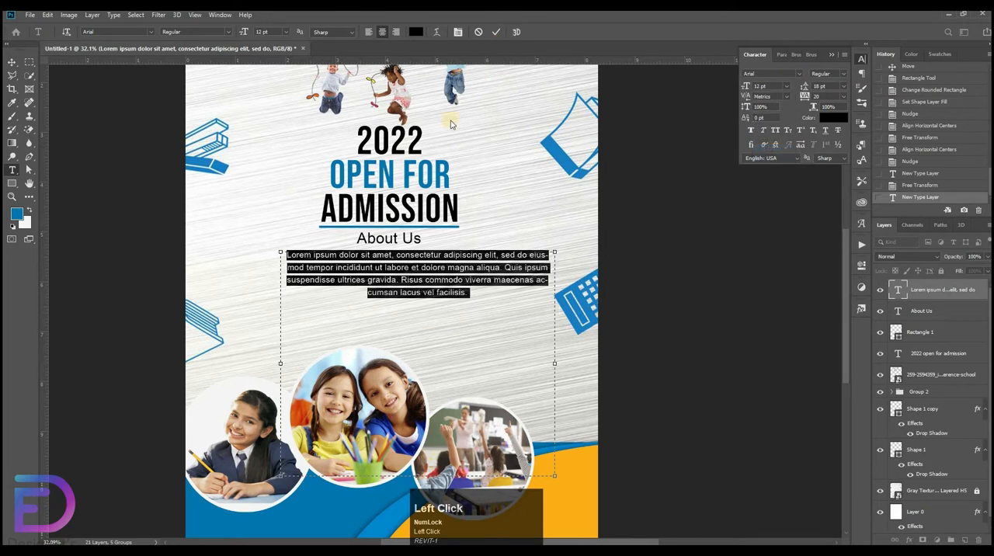
Change the font style of the entire placeholder paragraph to Bold.
left_click(456, 263)
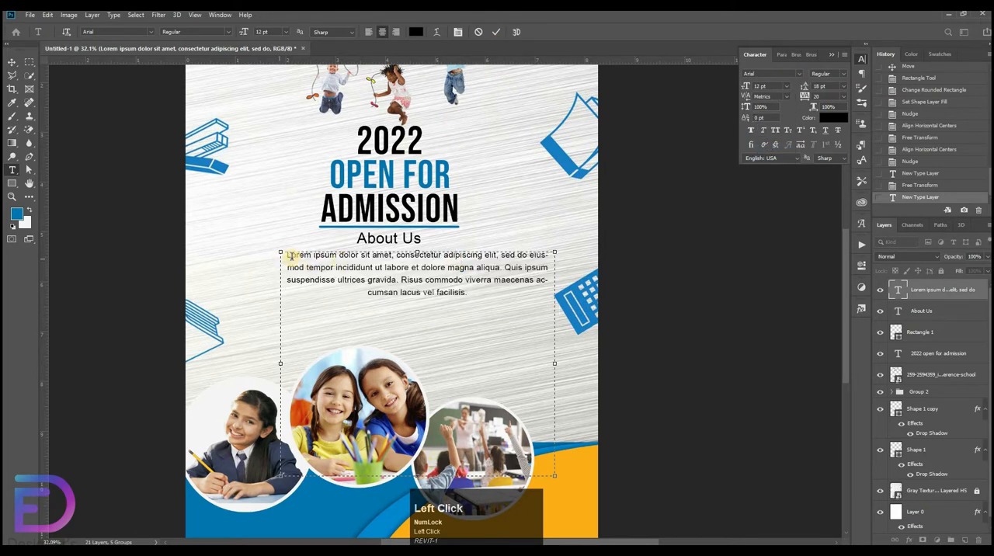
key("ctrl+a")
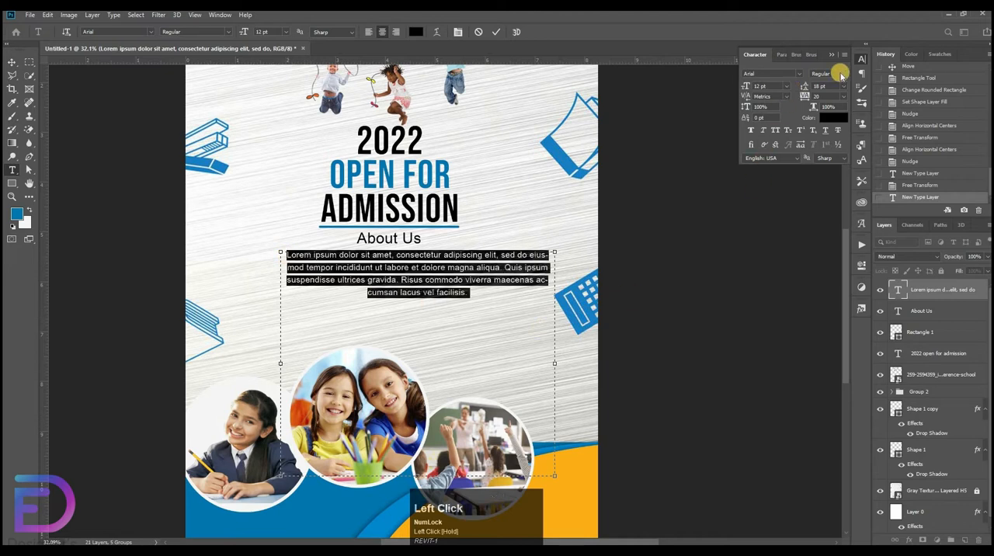
left_click_drag(846, 105, 831, 131)
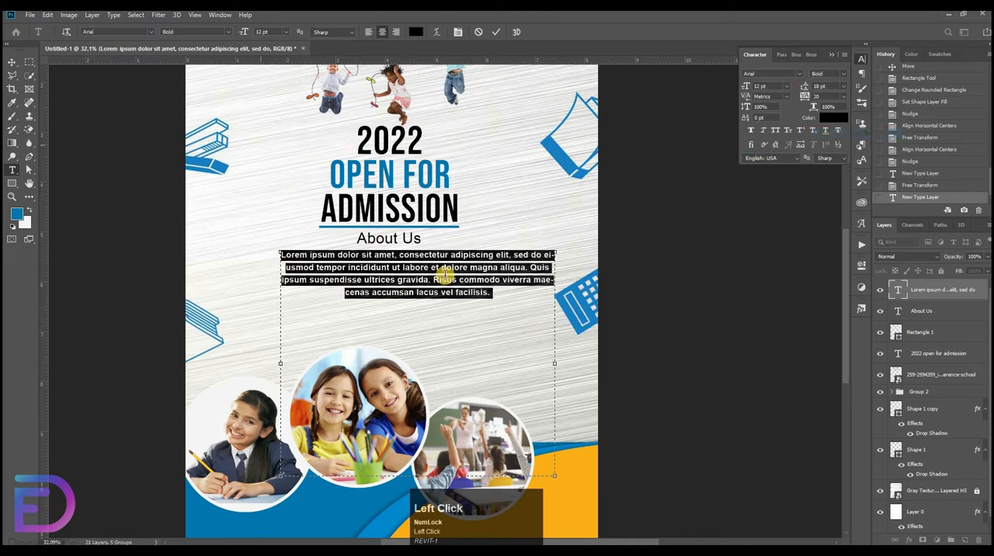
left_click(78, 109)
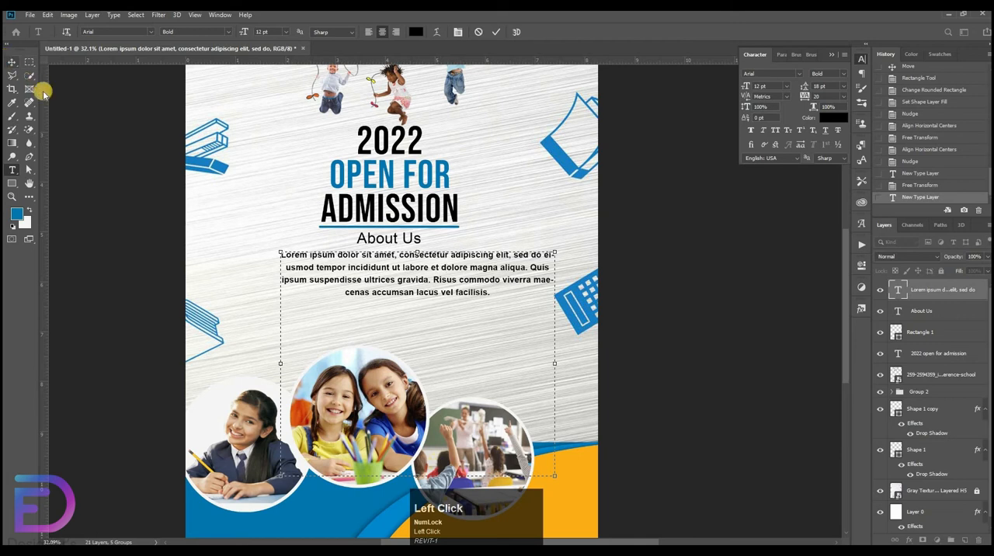
Try enlarging the paragraph's text box, revert its size and finish editing the text.
left_click(569, 501)
key("ctrl+z")
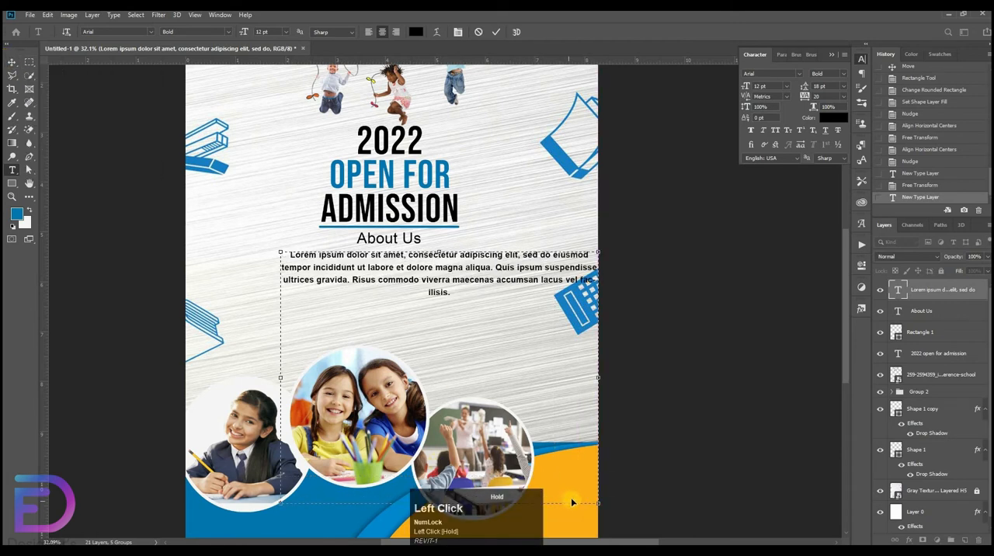
key("ctrl+z")
left_click(12, 62)
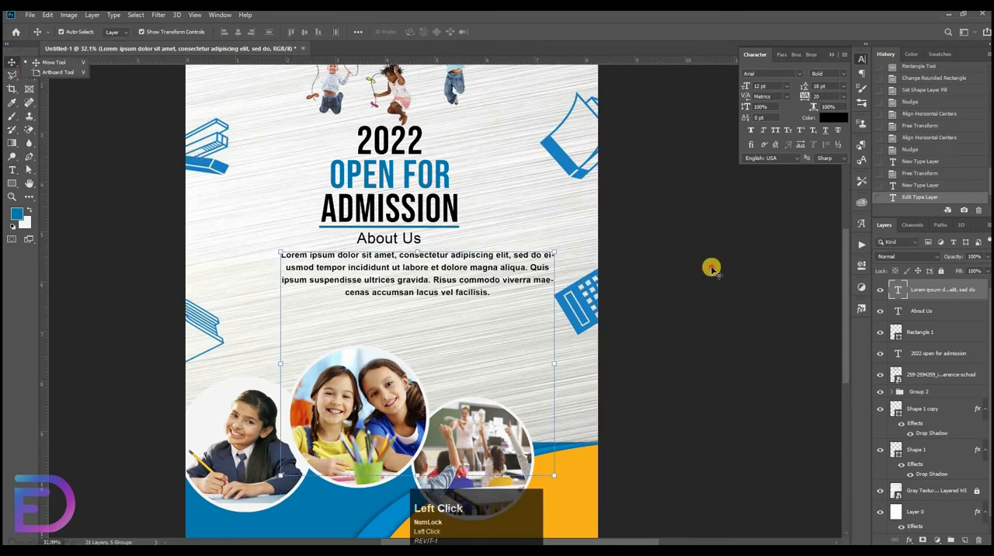
left_click(938, 313, "shift")
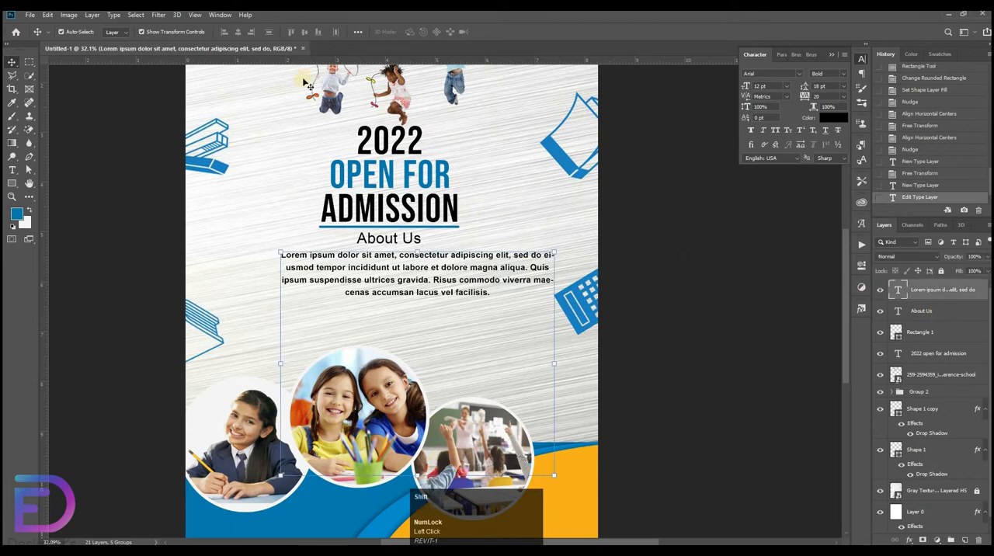
left_click(236, 35)
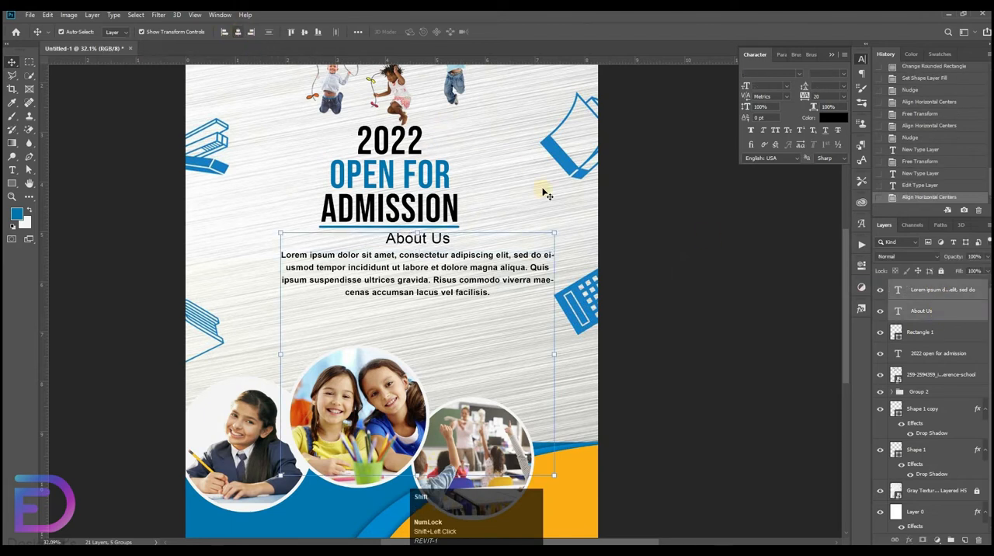
key("ctrl+z")
Align the jumping-children picture, admission heading, blue underline bar, "About Us" and the paragraph on their horizontal centres.
left_click(941, 375)
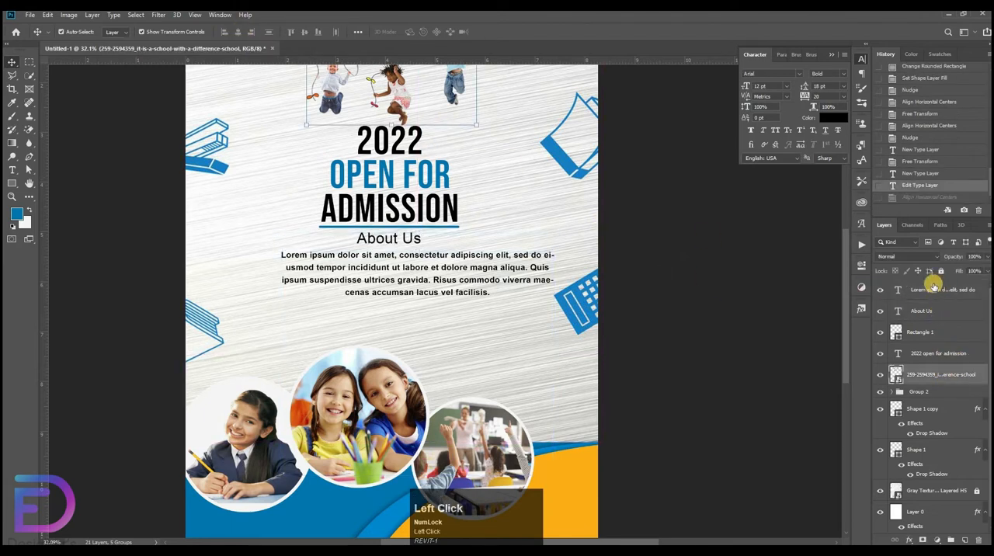
left_click(935, 288, "shift")
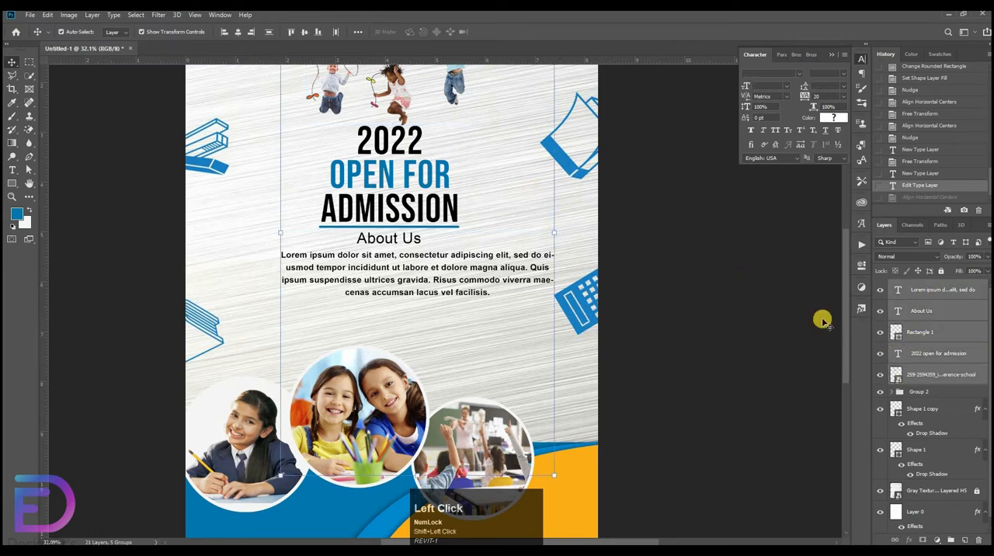
left_click(239, 31)
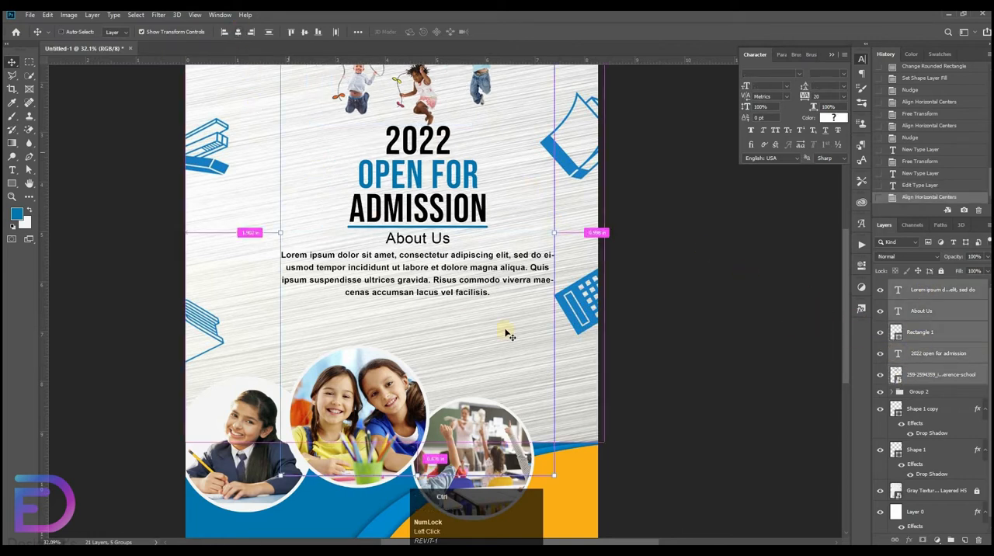
Move the aligned picture and text layers down and left toward the flyer's centre, then scale them up to about 103%.
key("ctrl+minus")
left_click_drag(540, 250, 466, 250)
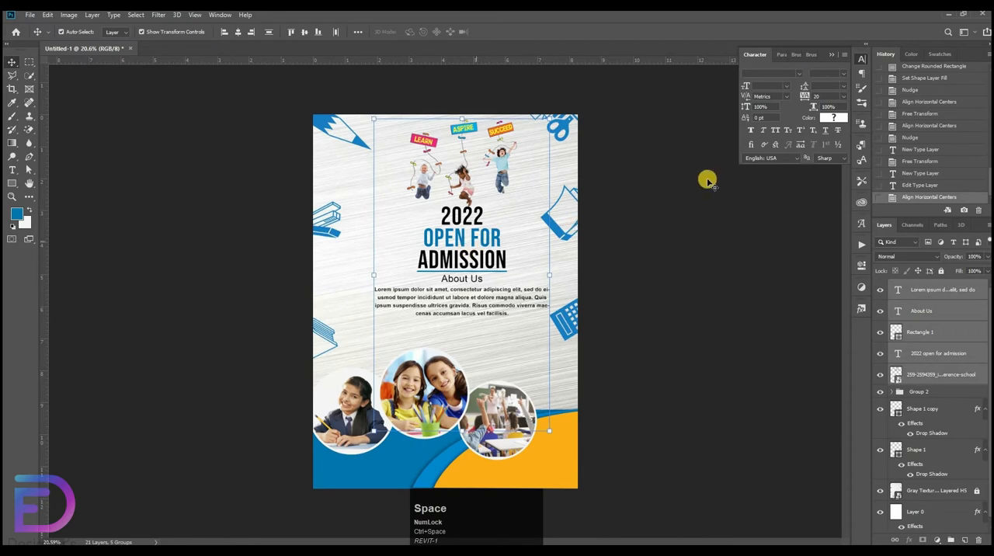
key("shift+Down")
key("shift+Down")
key("shift+Down")
key("shift+Down")
key("shift+Down")
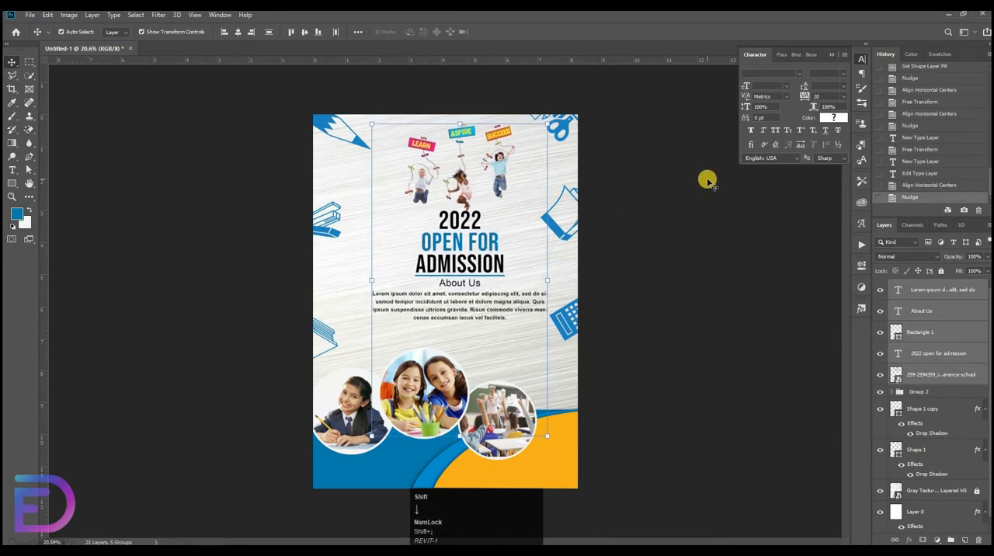
key("shift+Down")
key("shift+Down")
key("shift+Left")
key("shift+Left")
key("shift+Left")
key("shift+Left")
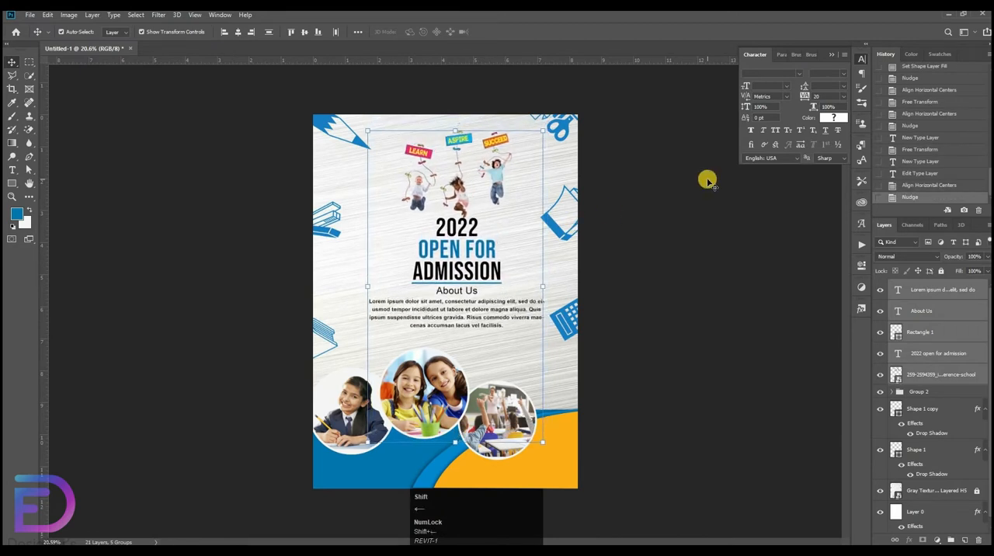
key("shift+Left")
key("shift+Down")
key("shift+Down")
key("shift+Down")
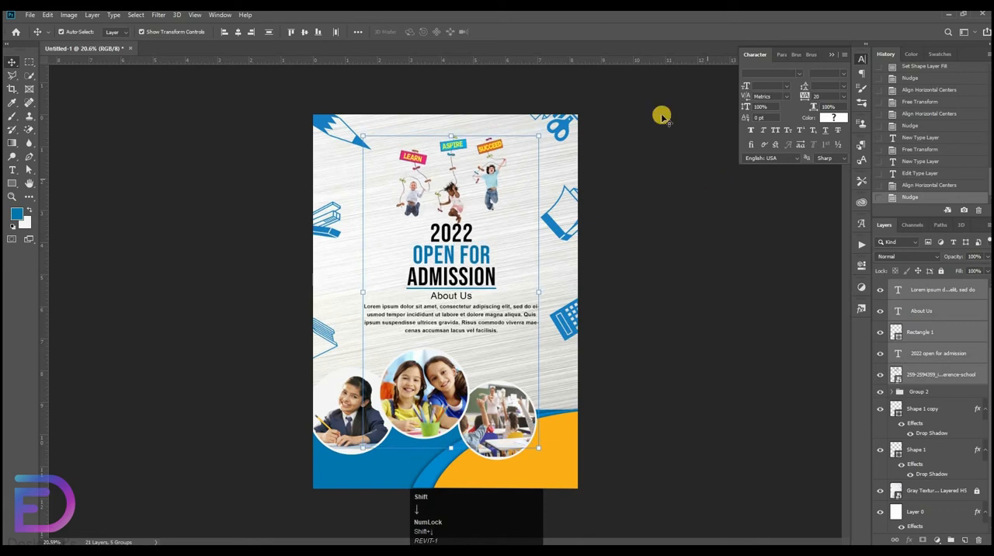
left_click_drag(453, 132, 694, 233)
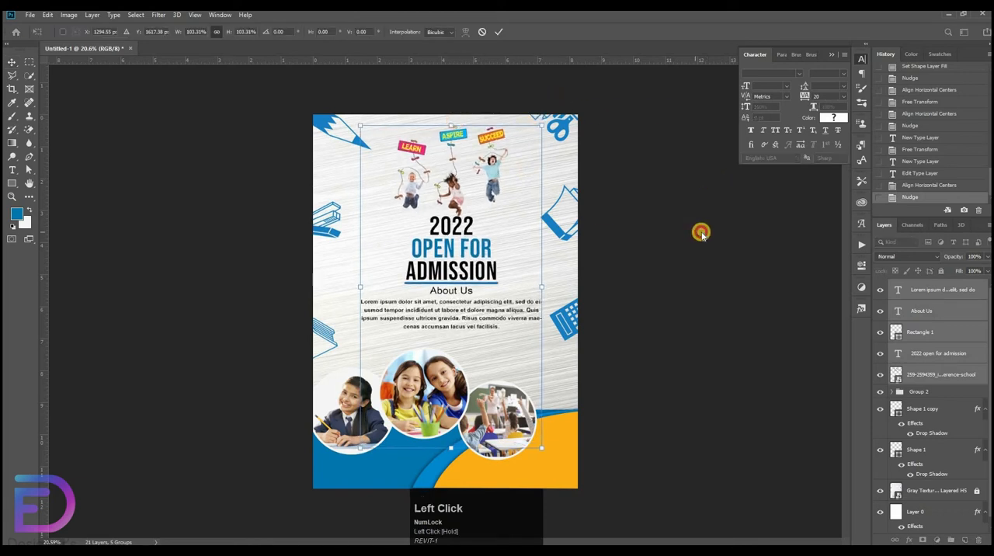
left_click(960, 305)
left_click(939, 354, "shift")
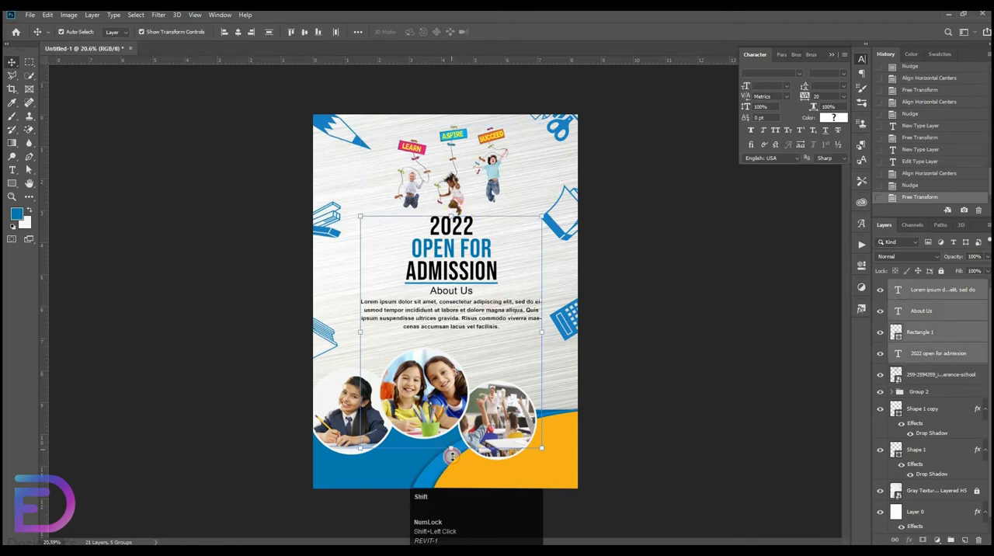
left_click_drag(451, 456, 451, 481)
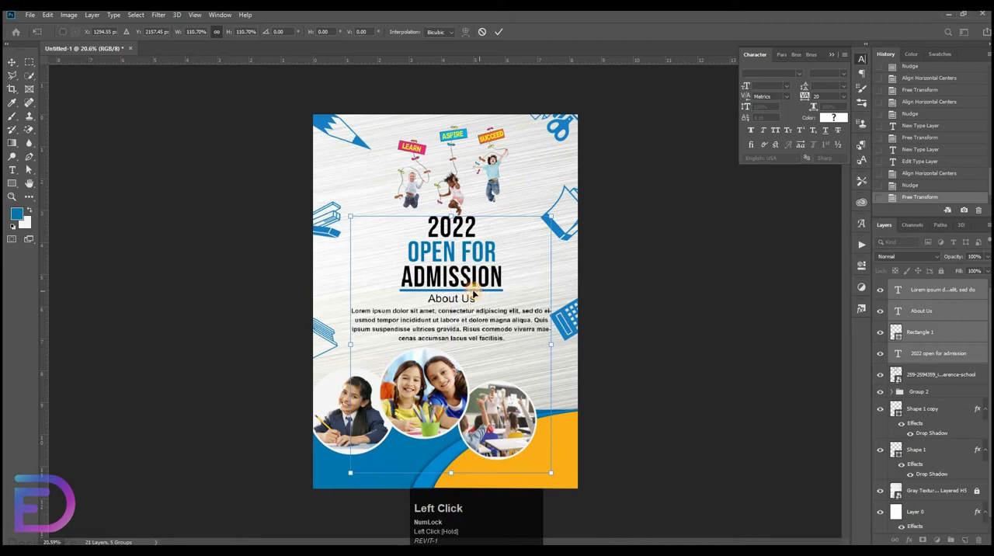
left_click_drag(473, 294, 476, 295)
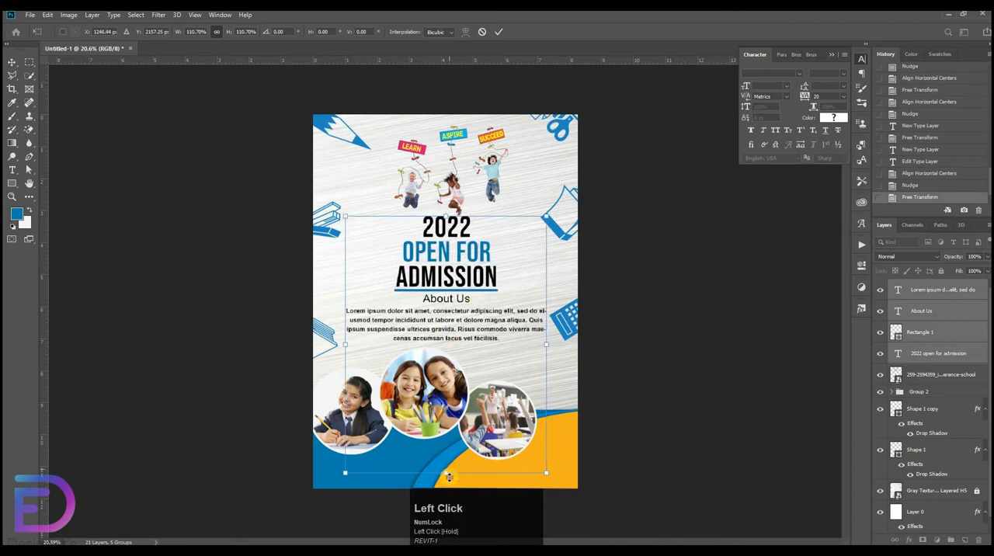
key("Return")
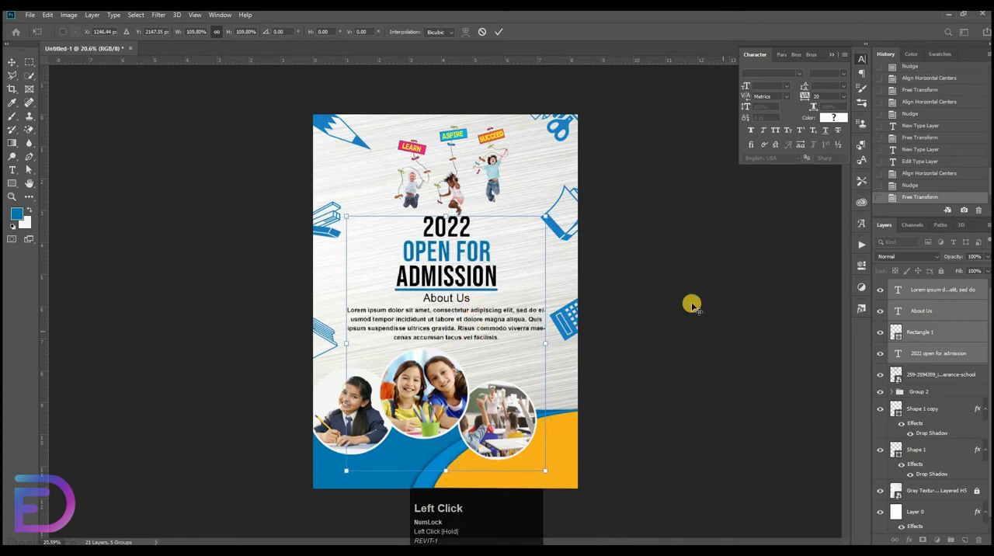
left_click(464, 291)
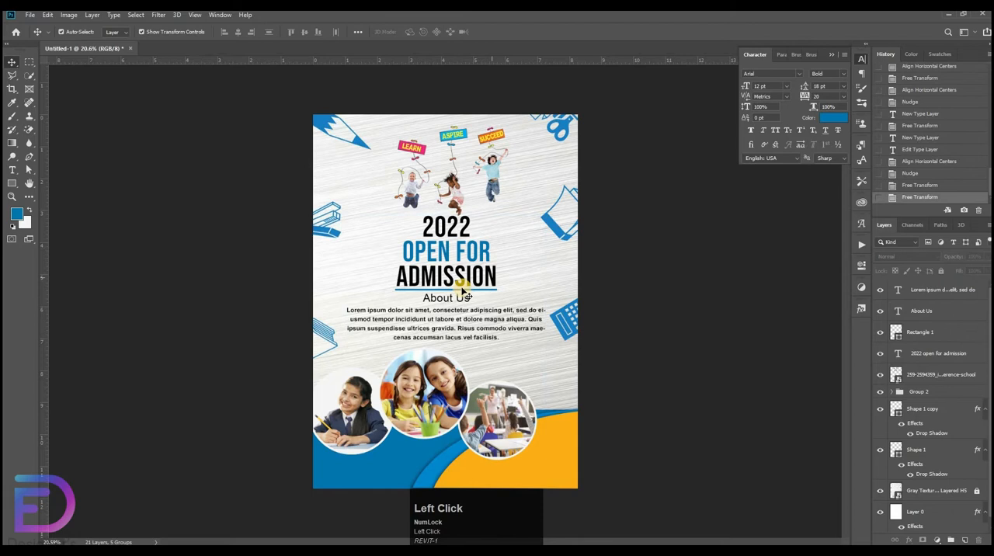
left_click(465, 177)
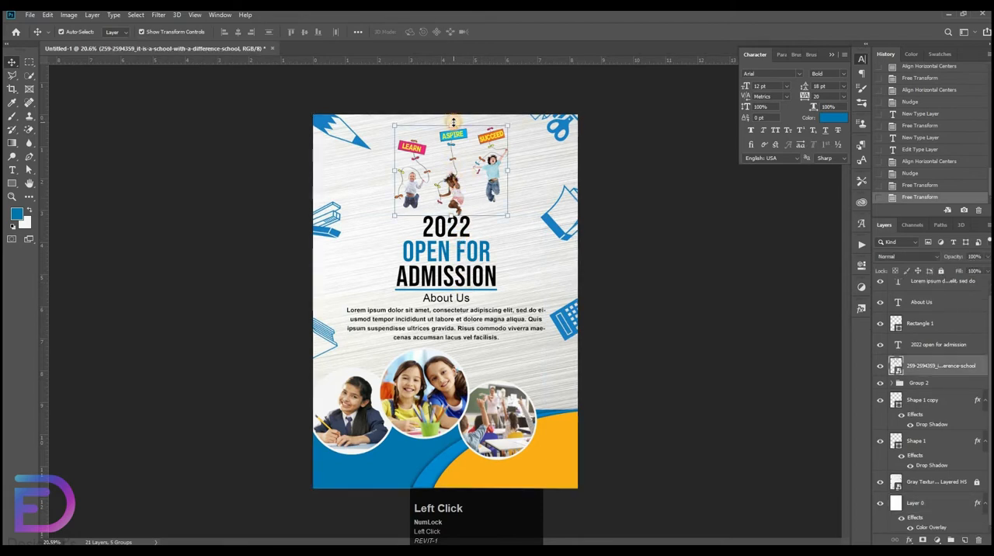
key("ctrl+t")
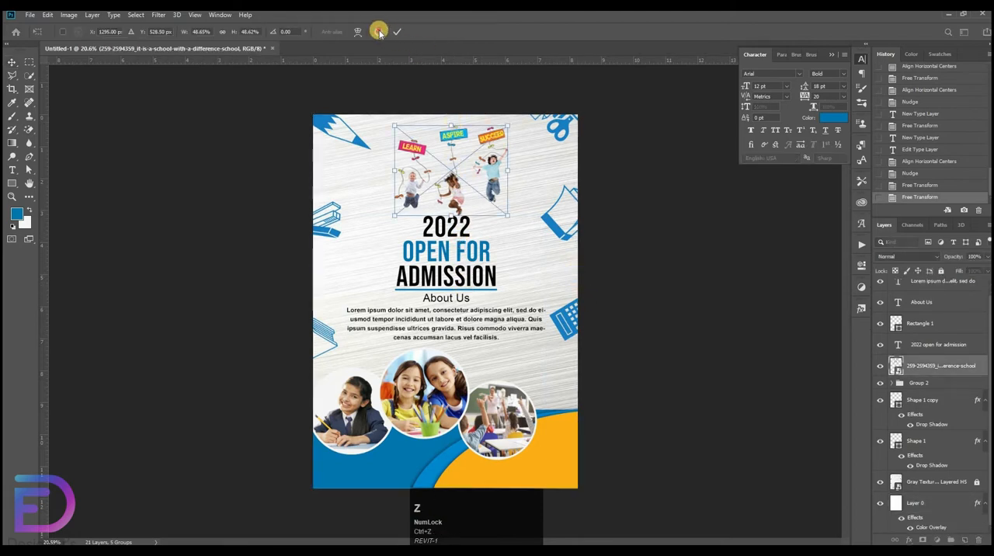
left_click(378, 31)
key("ctrl+z")
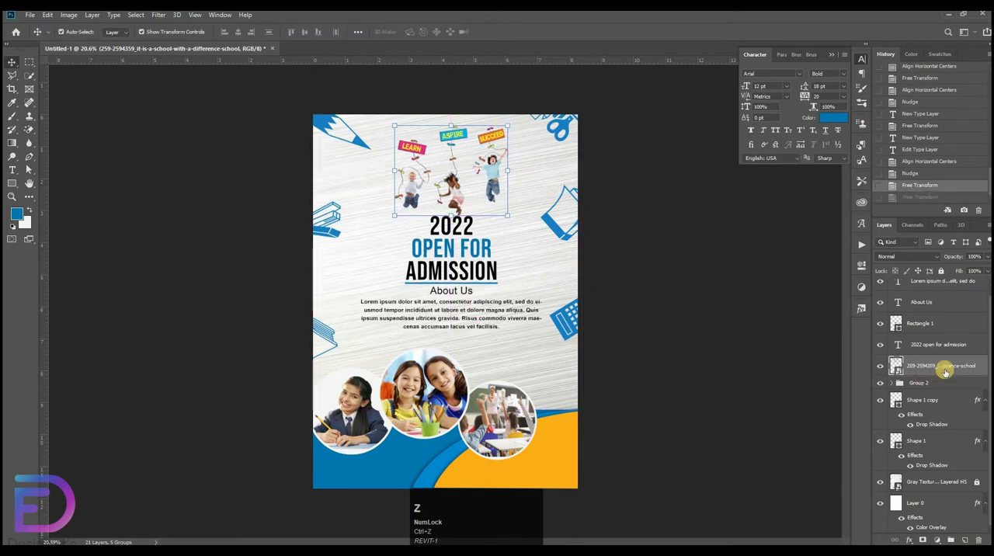
Scale the children picture, heading, bar, "About Us" and paragraph together to about 103.57% and shift them slightly down above the circular photos.
left_click(943, 283, "shift")
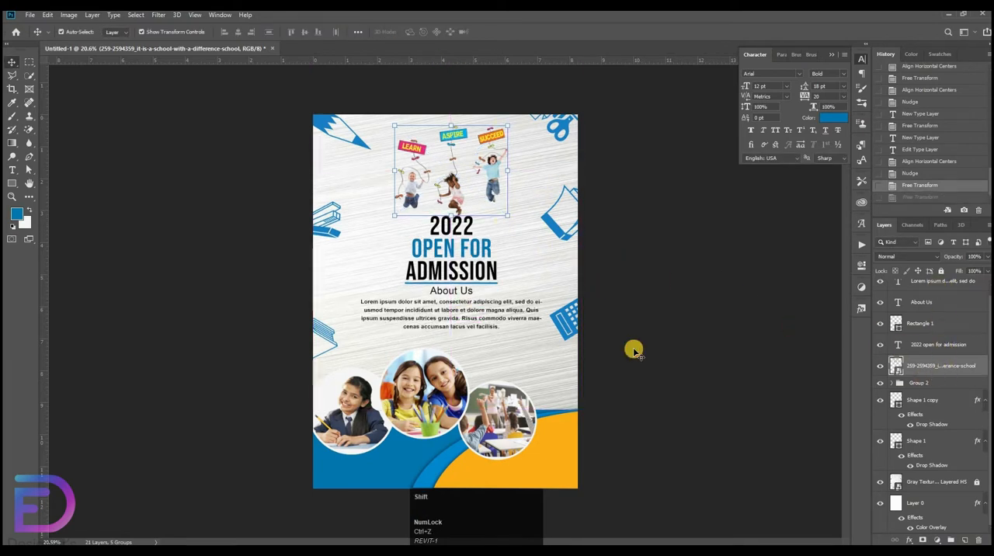
left_click_drag(449, 450, 452, 464)
key("ctrl+z")
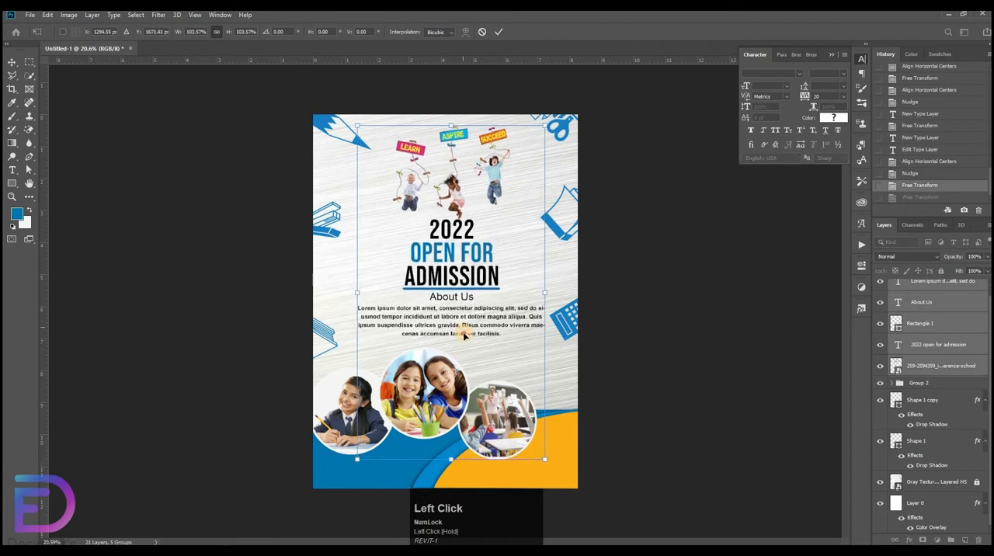
left_click_drag(463, 327, 464, 327)
key("shift+Down")
key("shift+Down")
key("shift+Down")
key("shift+Down")
key("shift+Down")
key("shift+Down")
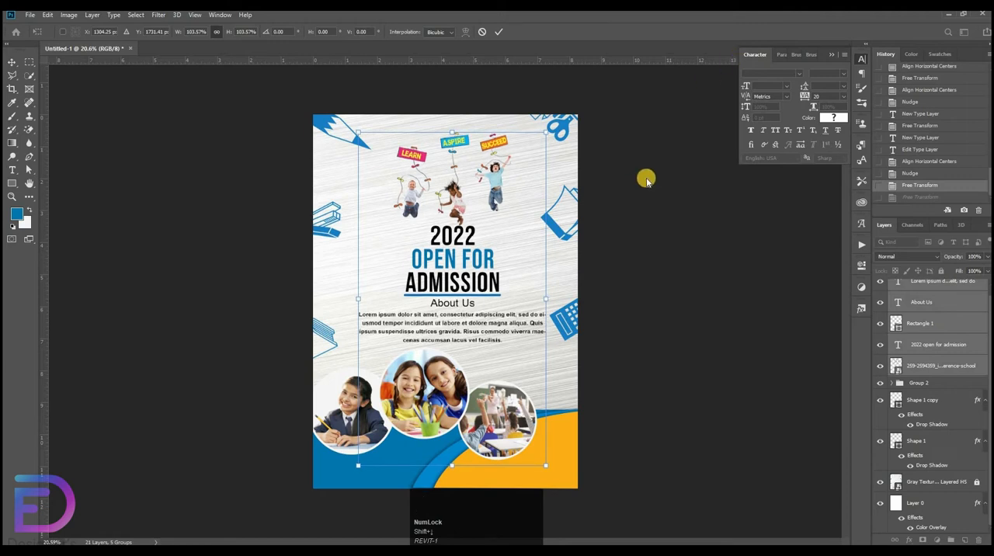
double_click(457, 145)
left_click(689, 174)
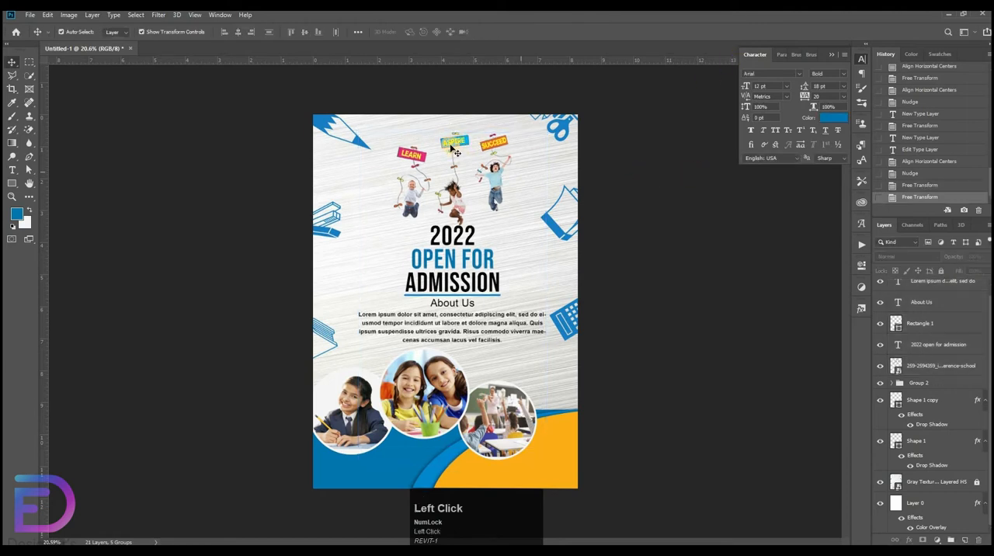
Enlarge the jumping-children picture slightly above the "2022" heading and deselect it.
left_click(454, 136)
mouse_move(454, 135)
left_mouse_down()
mouse_move(456, 126)
mouse_move(468, 145)
left_mouse_up()
left_click(644, 288)
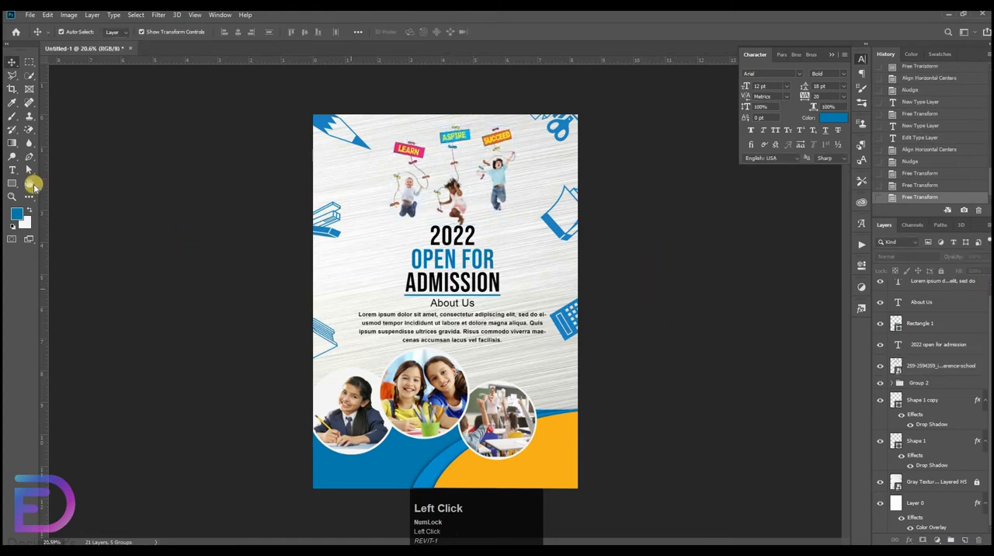
Draw a closed, slanted four-cornered Pen tool shape about 450 × 260 px below the paragraph's end, above the classroom photo.
left_click(32, 159)
left_click_drag(621, 344, 691, 342)
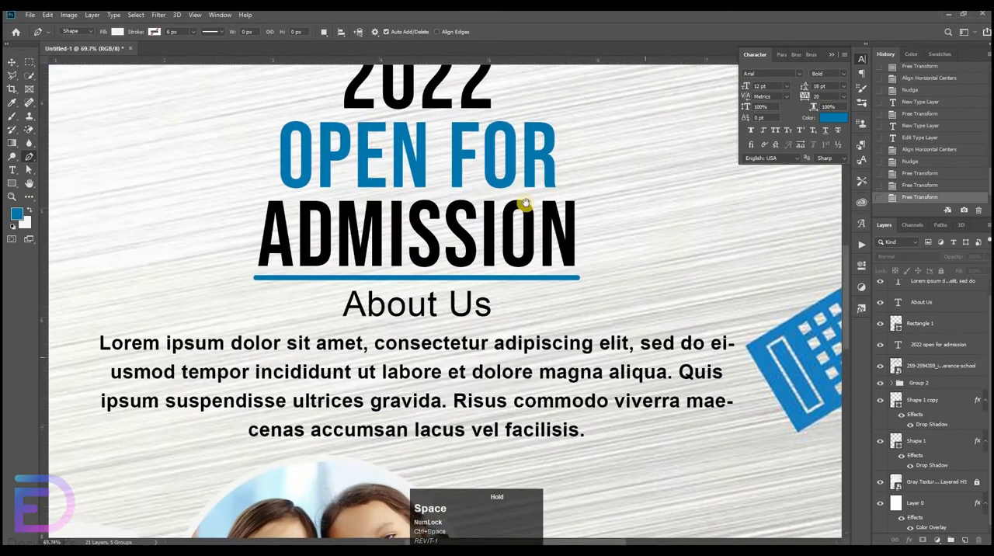
left_click_drag(606, 435, 376, 249)
left_click_drag(587, 373, 551, 373)
left_click_drag(337, 201, 498, 302)
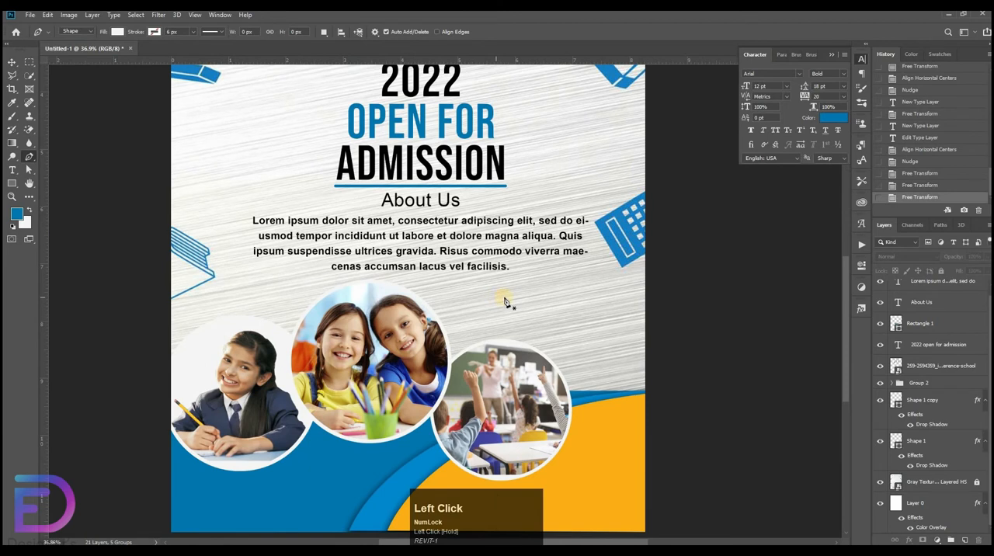
left_click(506, 295)
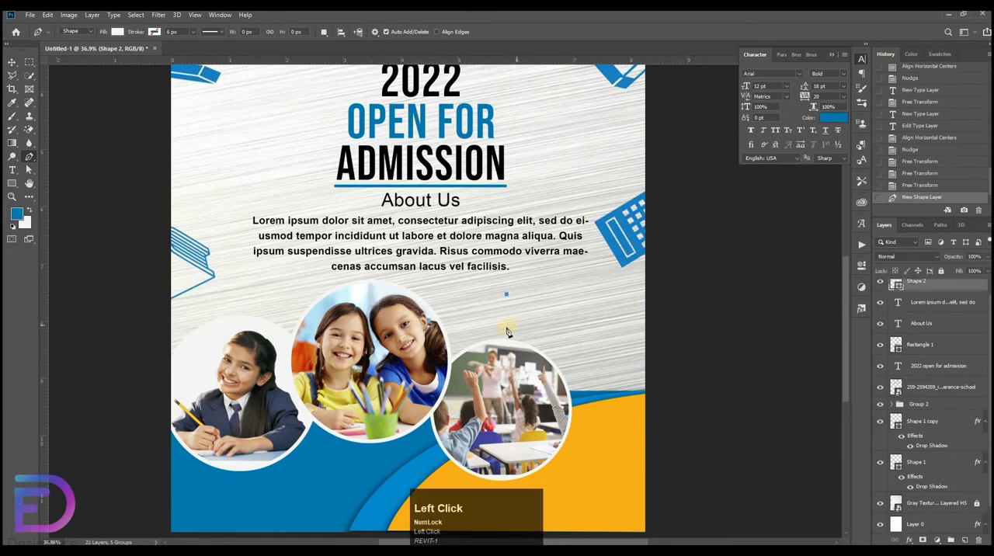
key("ctrl+z")
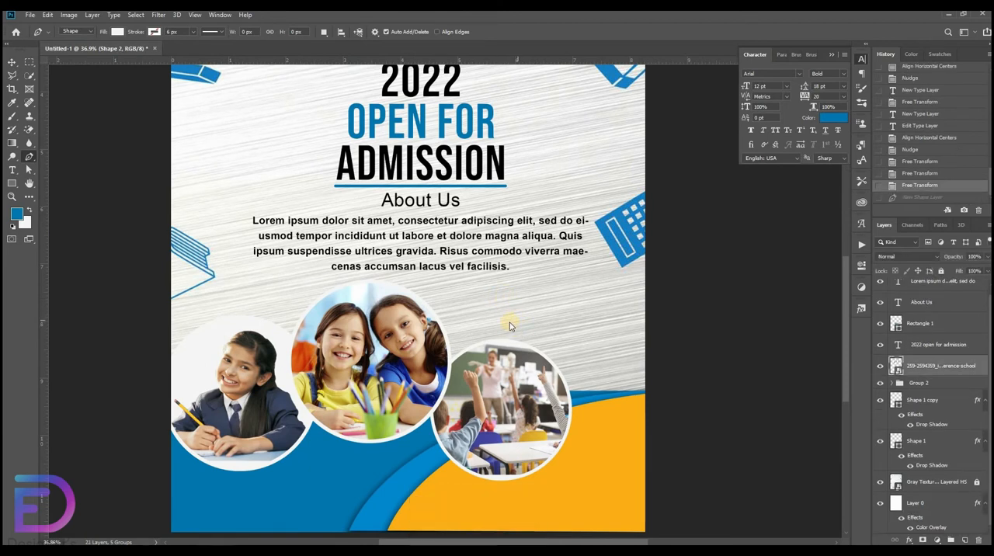
left_click(510, 321)
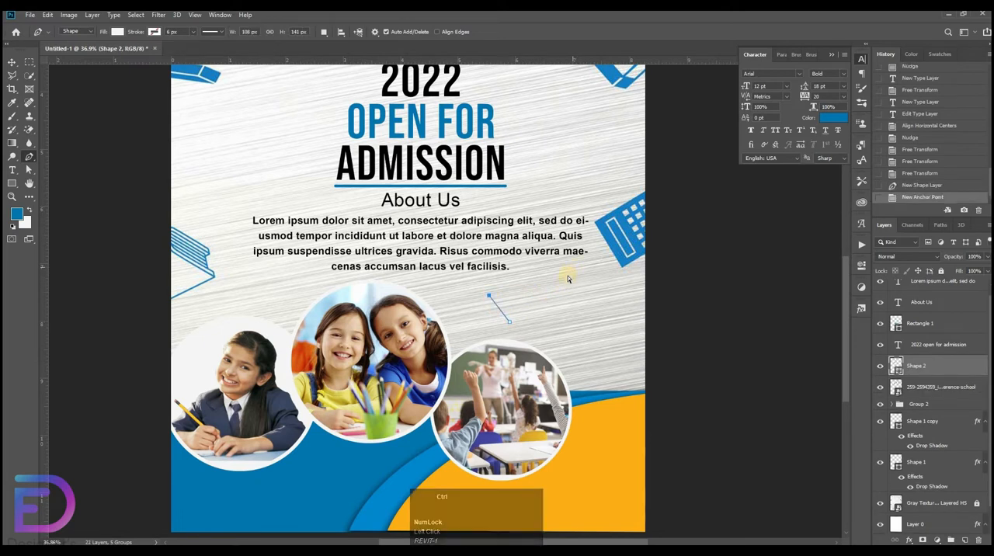
key("ctrl+z")
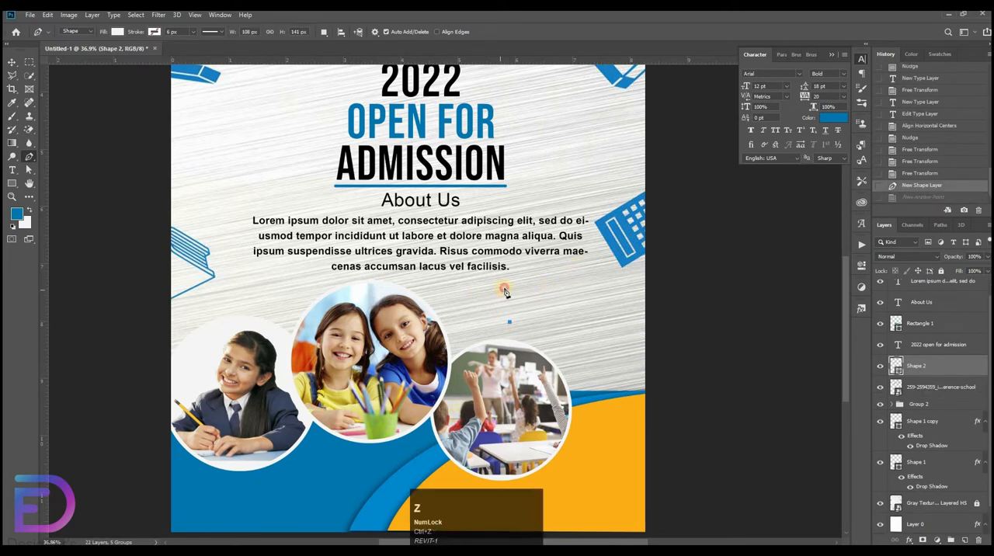
left_click(504, 289)
left_click(590, 274)
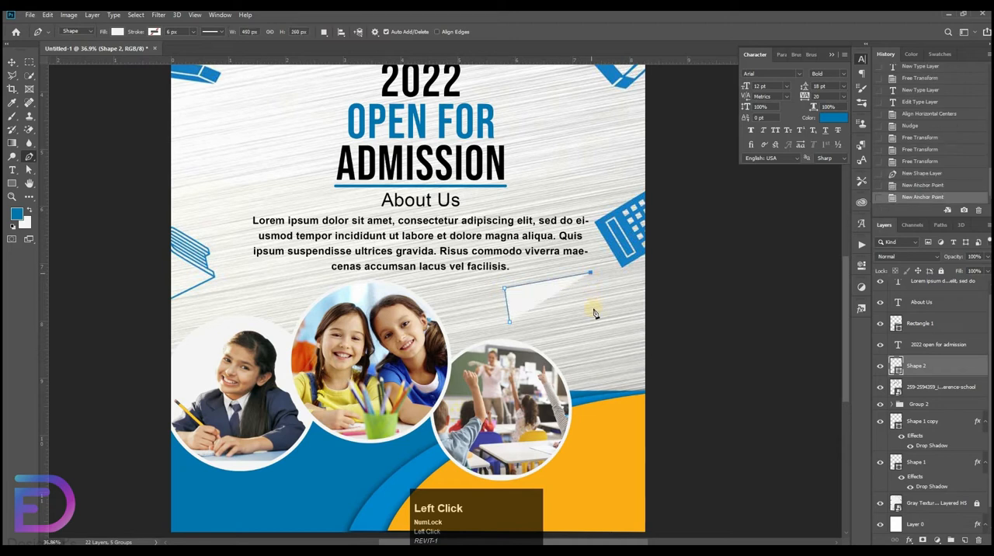
key("ctrl+z")
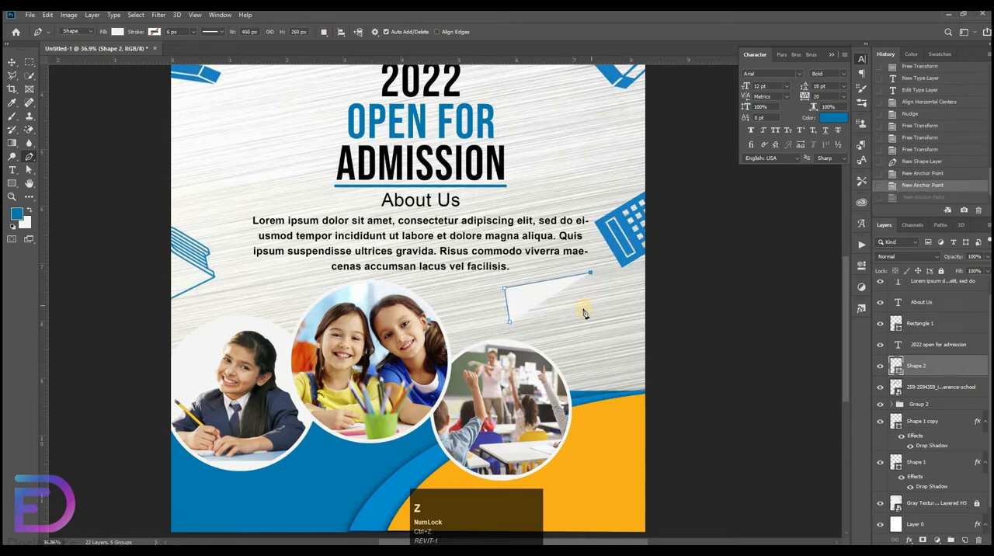
left_click(583, 309)
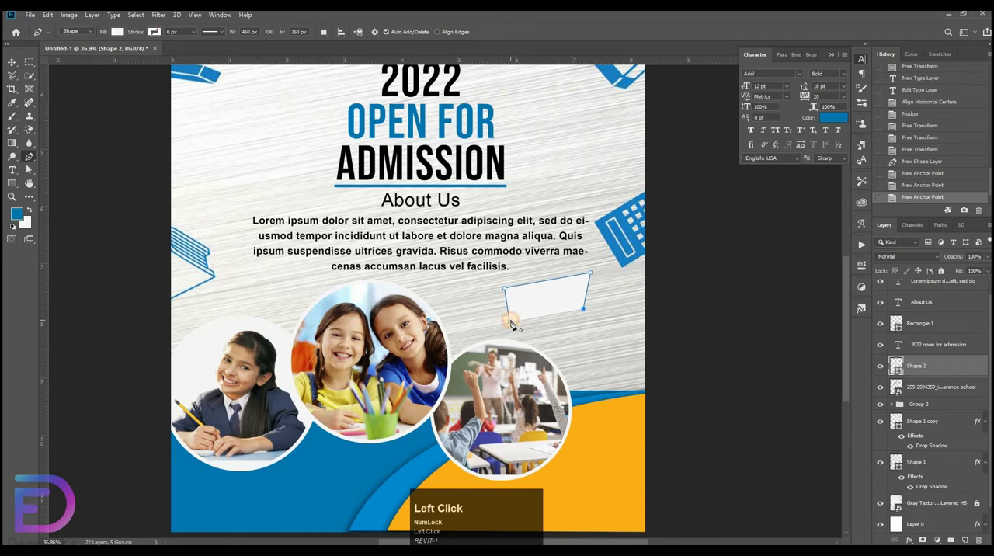
left_click(509, 322)
Fill the four-cornered shape with the flyer's blue and scale it up to about 125%.
left_click(115, 36)
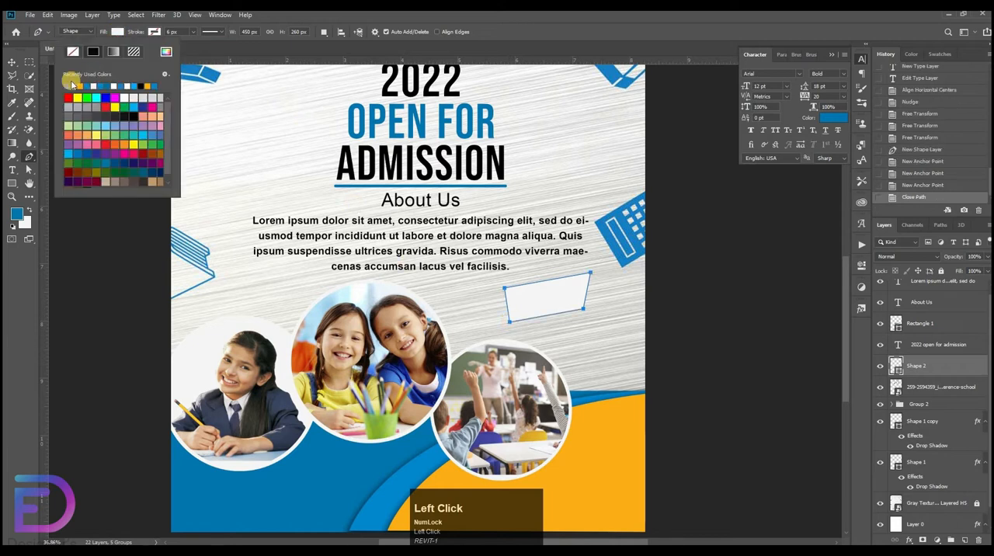
left_click(68, 85)
left_click(11, 62)
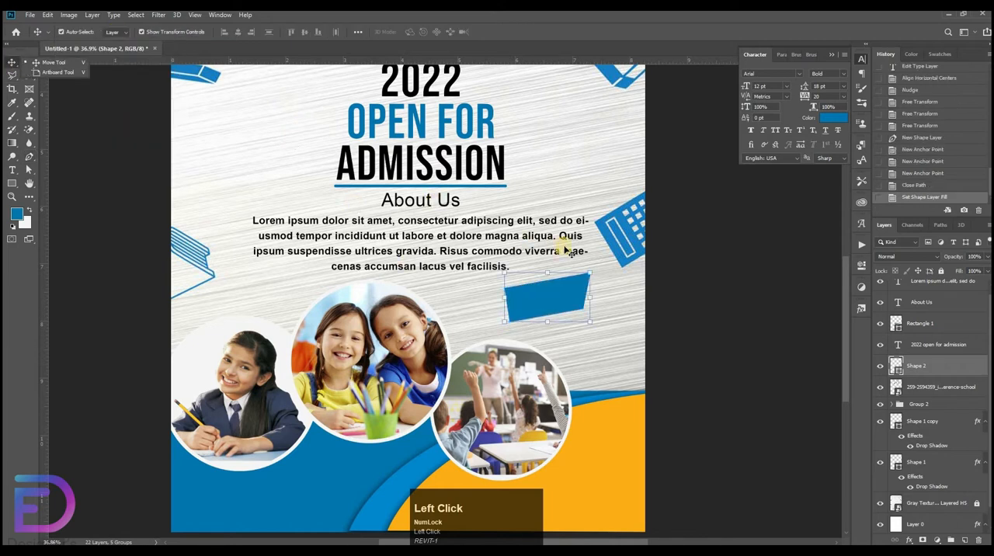
key("ctrl+t")
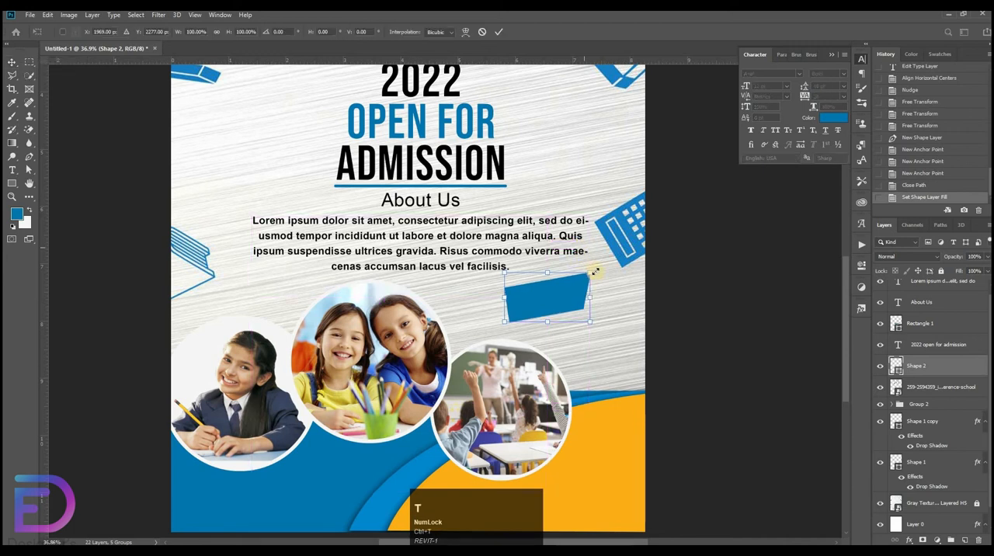
left_click_drag(591, 268, 577, 294)
key("ctrl+z")
left_click(655, 291)
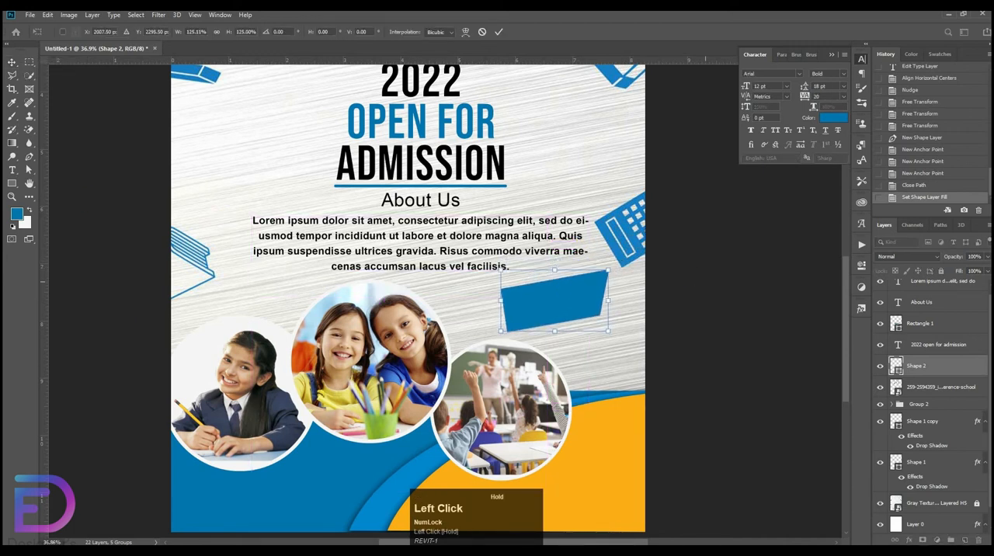
Draw a second closed Pen tool shape about 510 × 217 px over the blue shape's lower part, extending slightly past its bottom edge.
key("p")
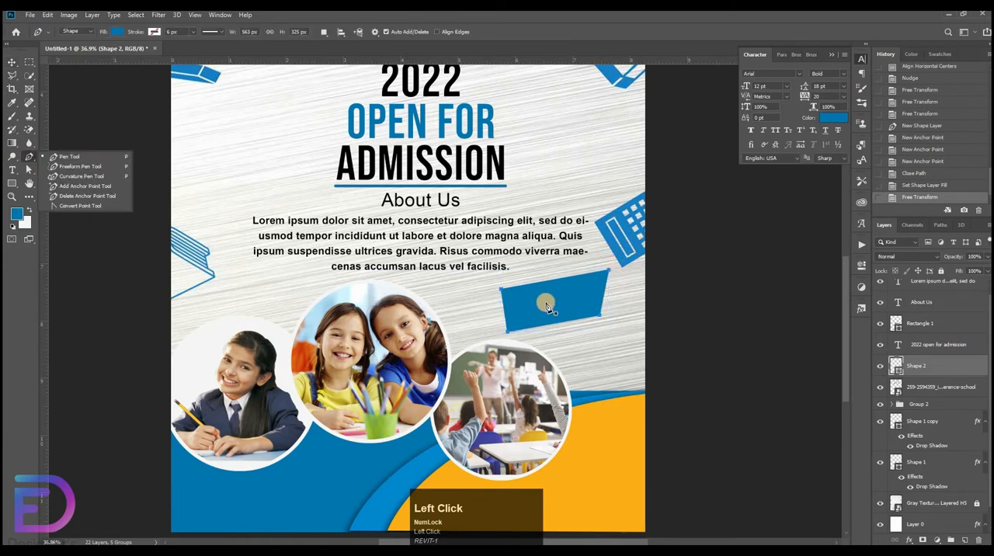
left_click(514, 335)
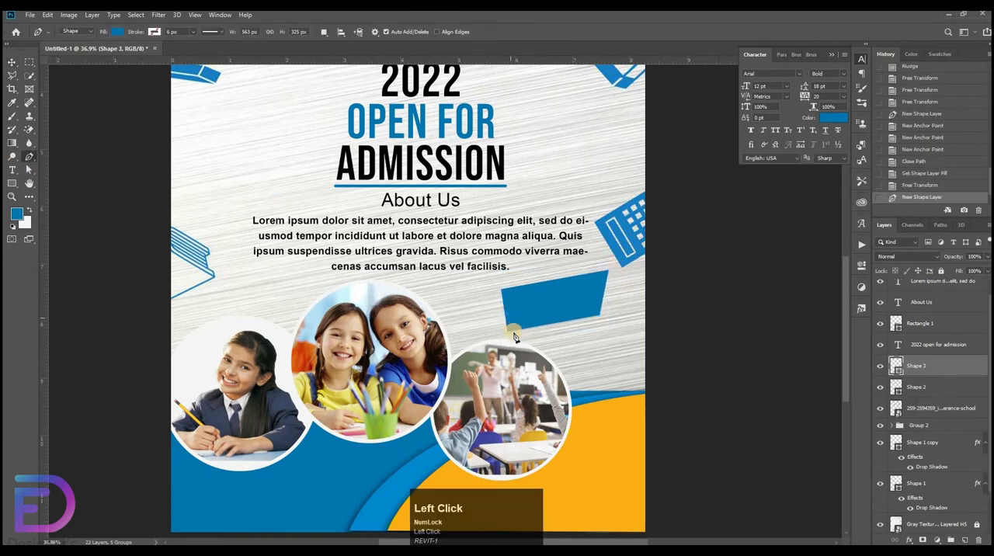
left_click(507, 314)
left_click(606, 320)
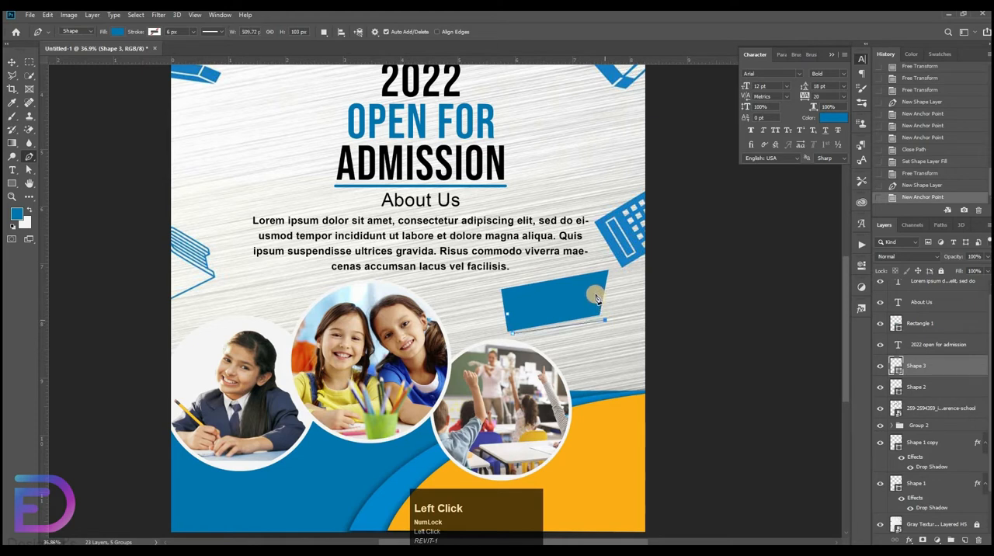
left_click(595, 294)
left_click(513, 334)
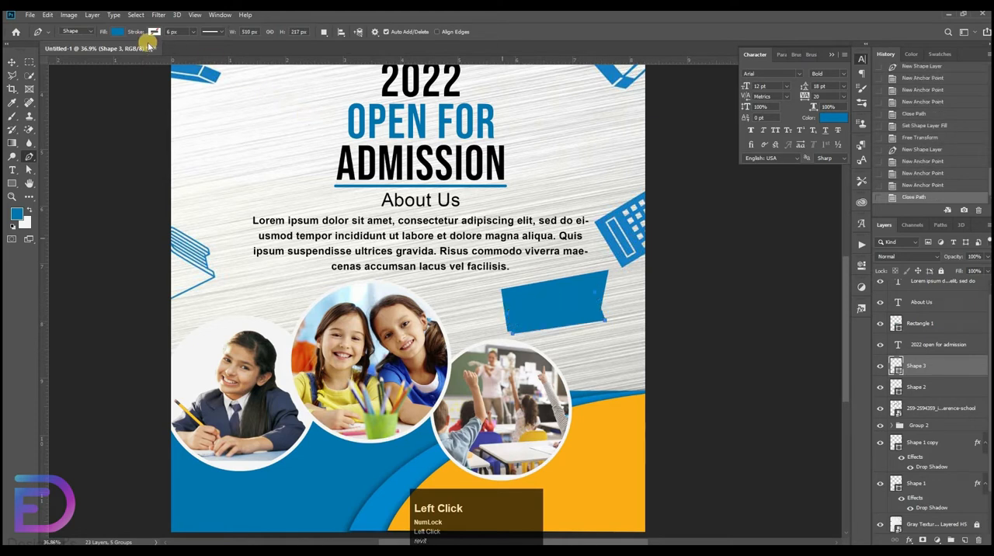
Fill the second shape with black and move its layer beneath the blue shape as a shadow.
left_click(117, 31)
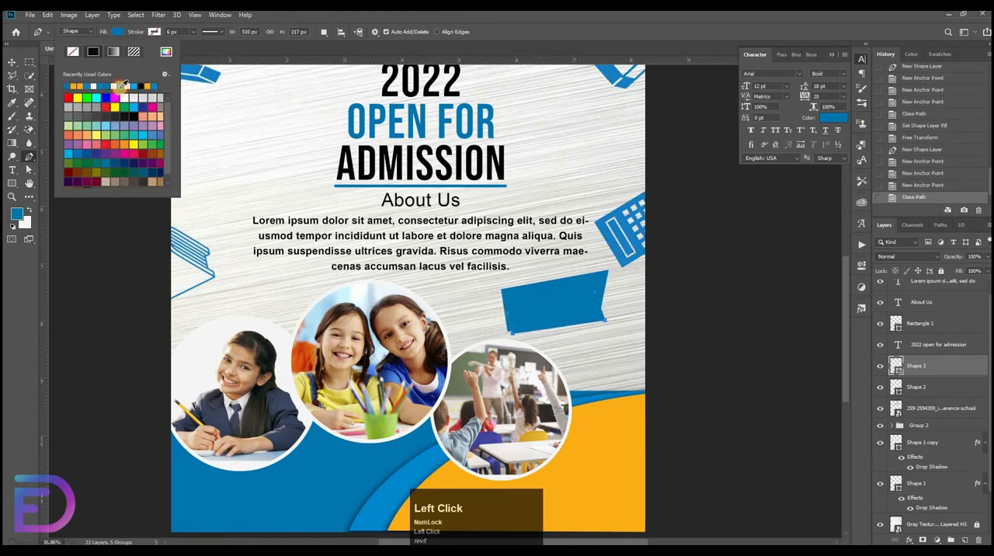
left_click(122, 84)
left_click_drag(940, 370, 937, 397)
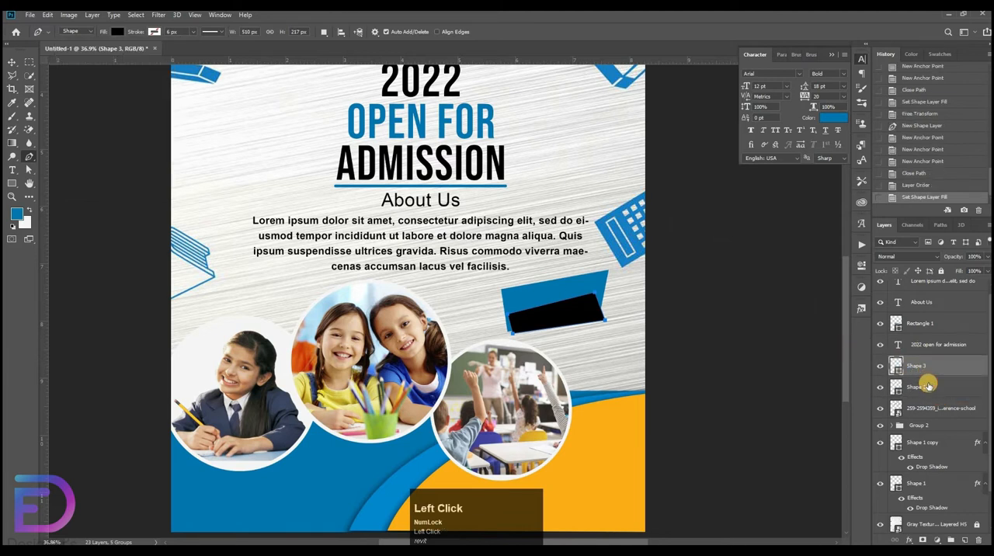
left_click(928, 386)
left_click_drag(935, 370, 935, 397)
Convert the black shadow shape to a smart object and open the Gaussian Blur settings for it.
left_click(158, 15)
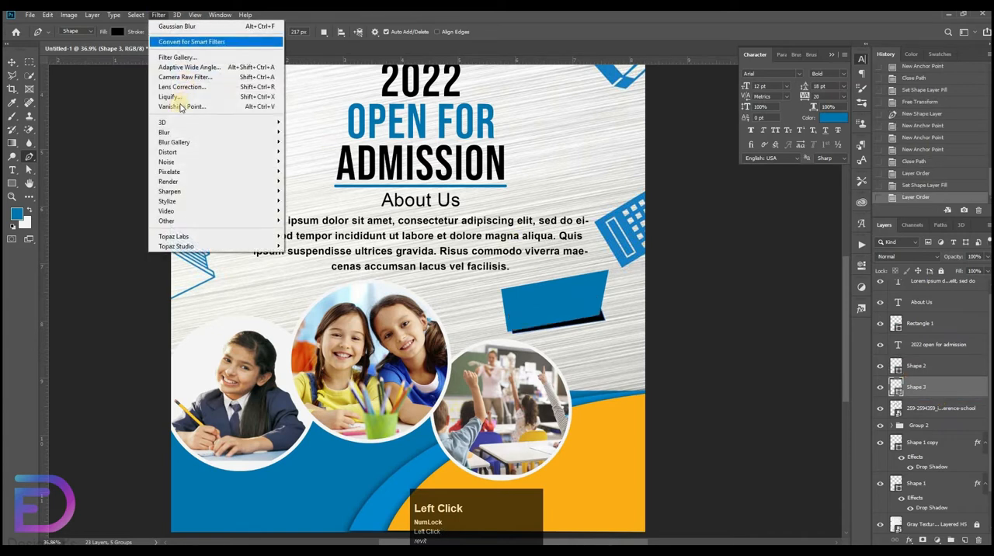
mouse_move(202, 142)
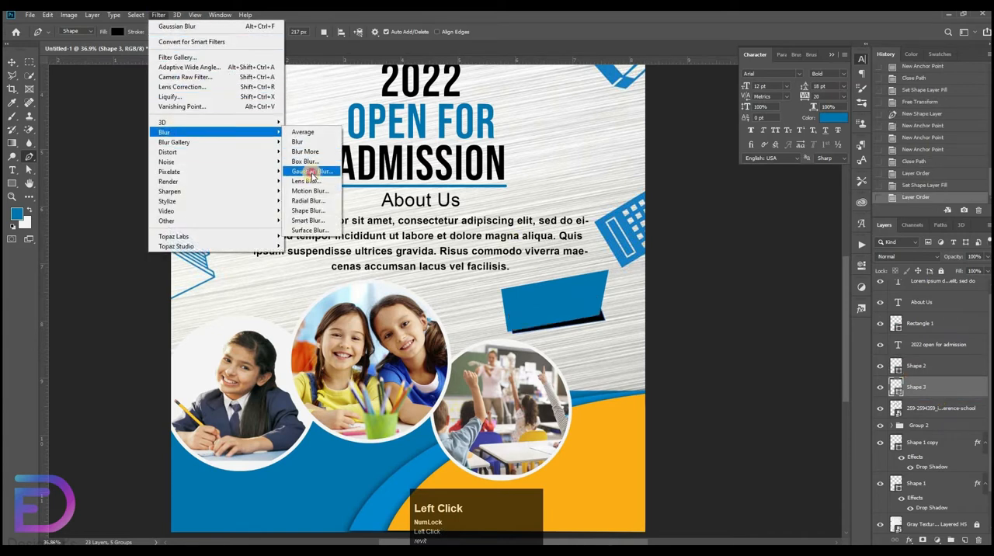
left_click(311, 172)
left_click(499, 211)
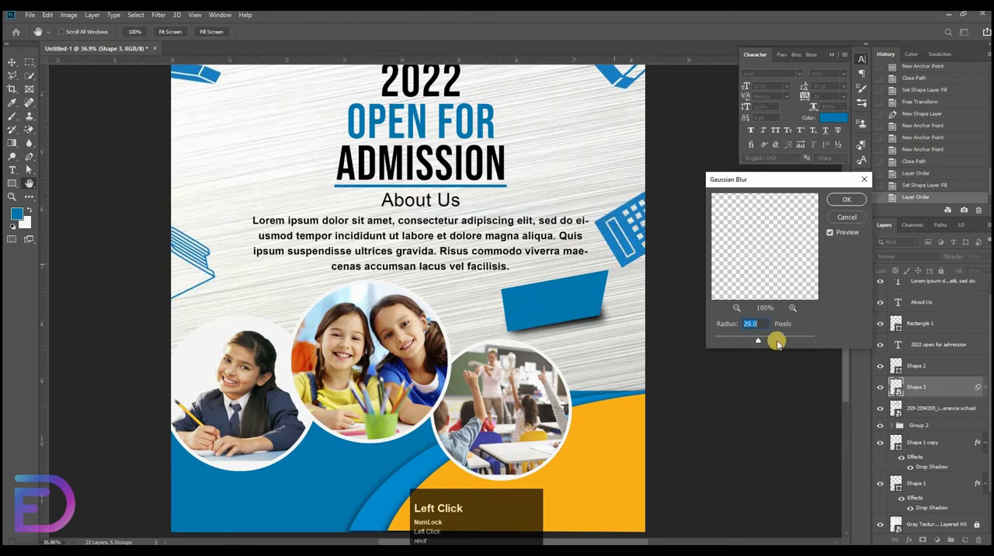
Apply a Gaussian Blur with a 20-pixel radius to the black shadow shape.
left_click(842, 200)
key("v")
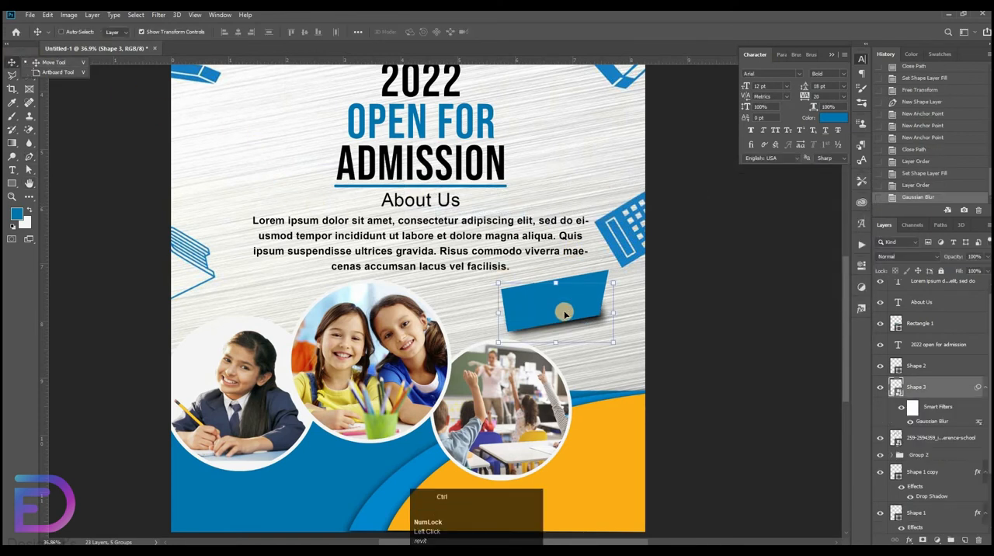
key("ctrl+t")
mouse_move(606, 289)
left_mouse_down()
mouse_move(637, 267)
mouse_move(613, 305)
left_mouse_up()
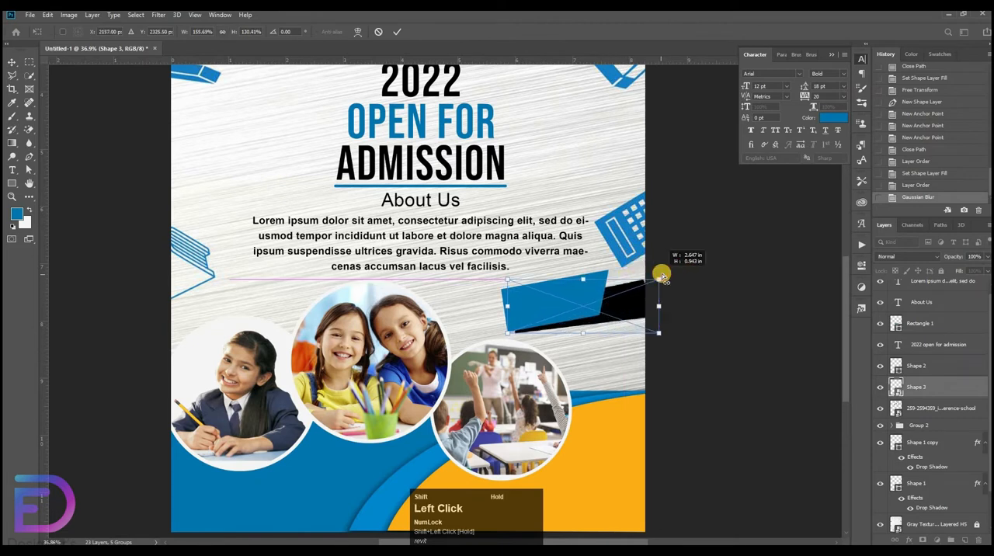
key("ctrl+z")
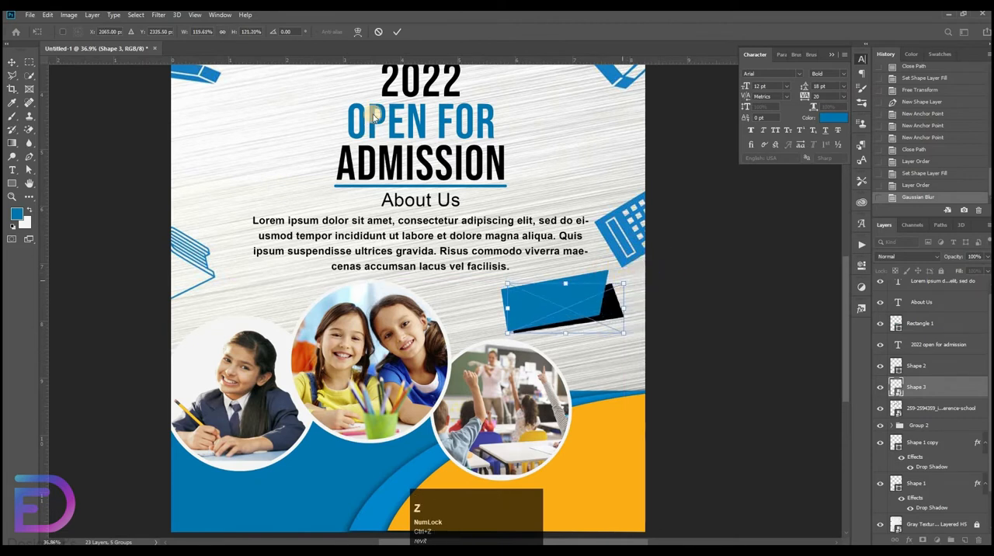
left_click(602, 294)
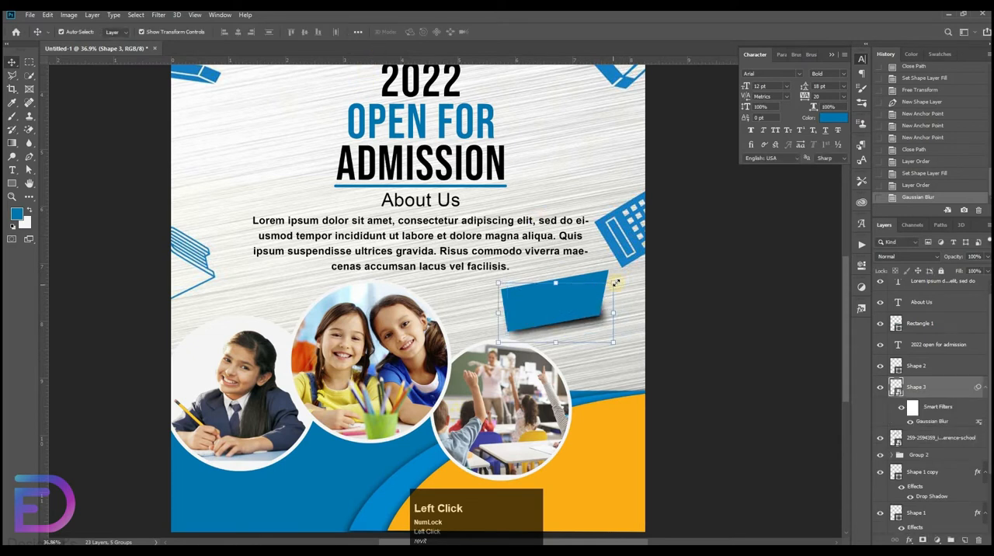
Scale the shadow to about 117%, offset it below the blue banner's lower right corner, and nudge it slightly up and left.
key("ctrl+t")
left_click_drag(611, 281, 595, 310)
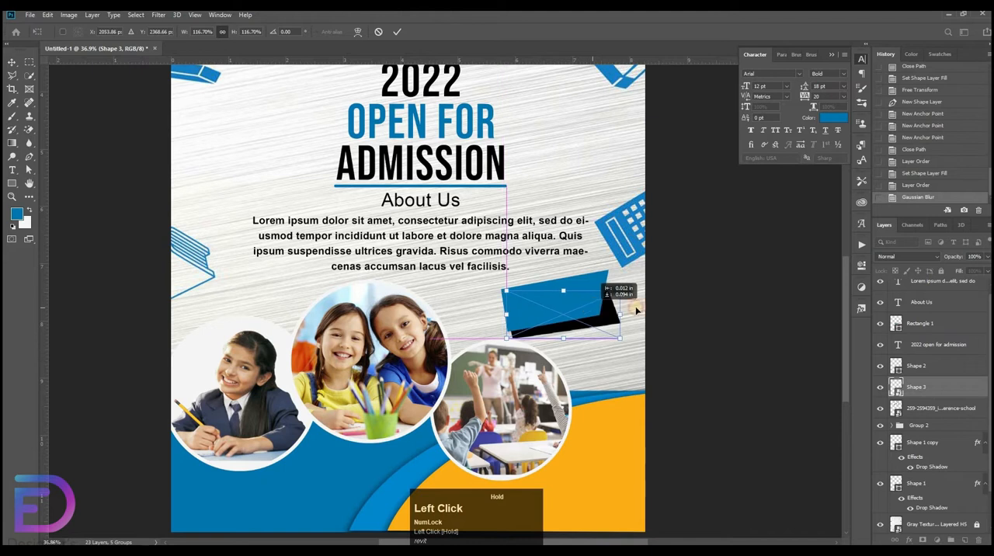
key("Return")
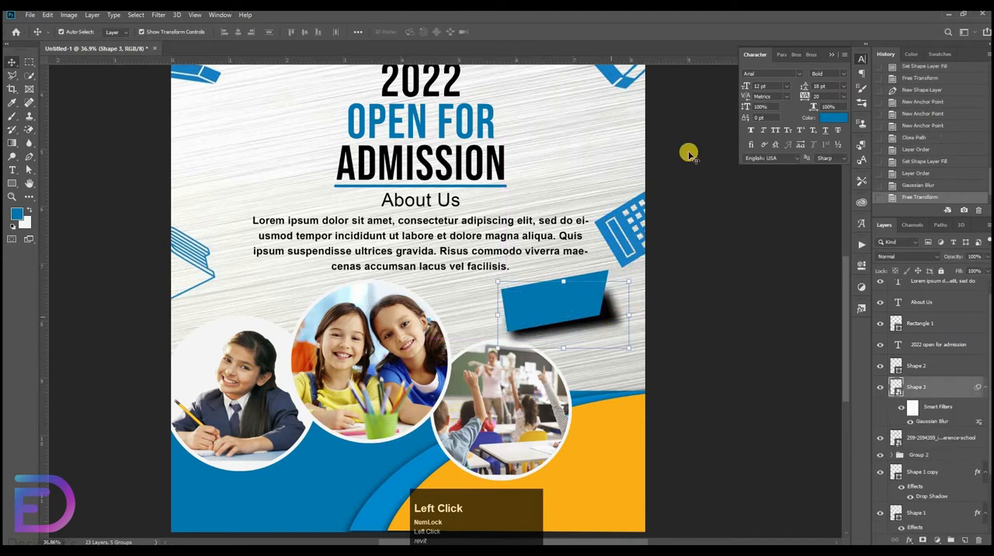
key("Up")
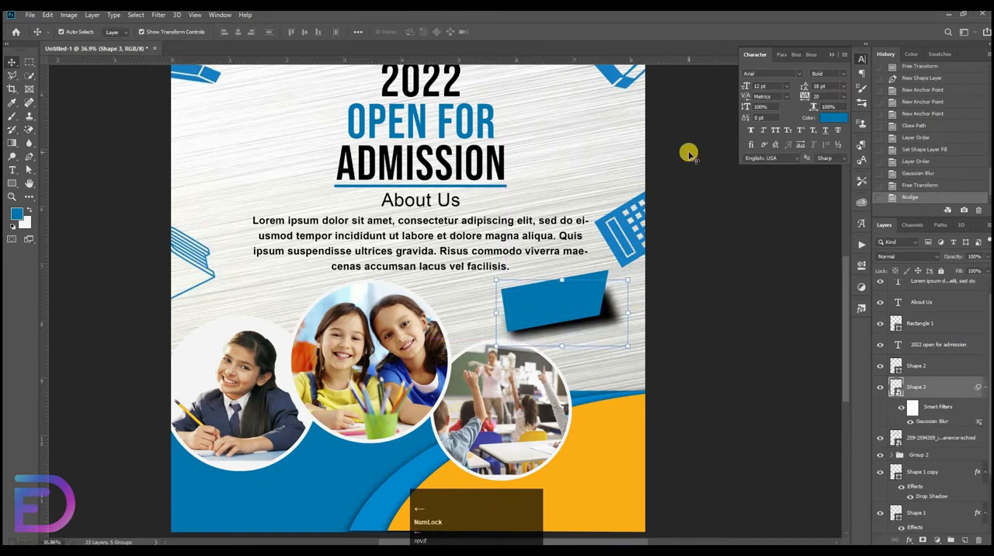
key("Up")
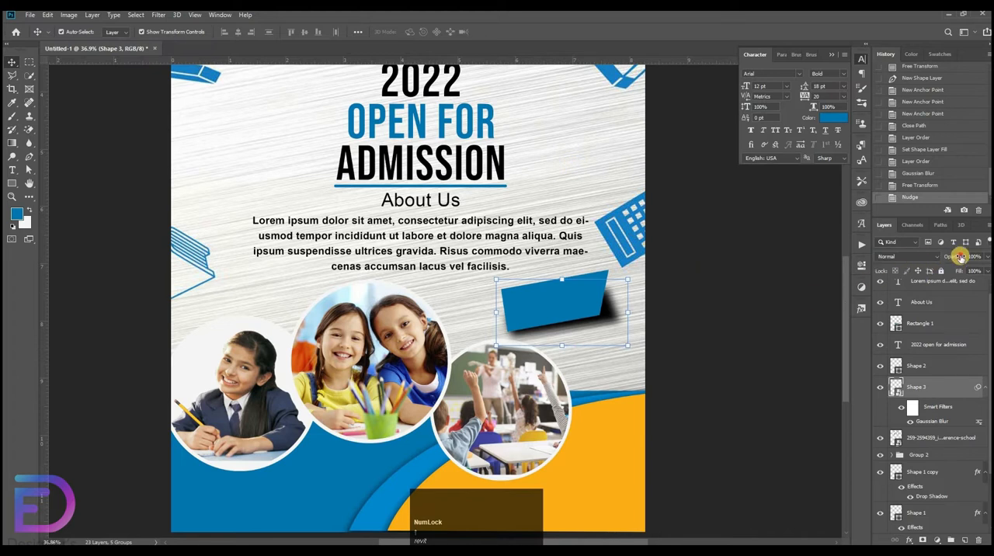
Lower the shadow's opacity to 61% and scale it down to about 113% so it tucks closer under the banner.
left_click_drag(960, 258, 611, 311)
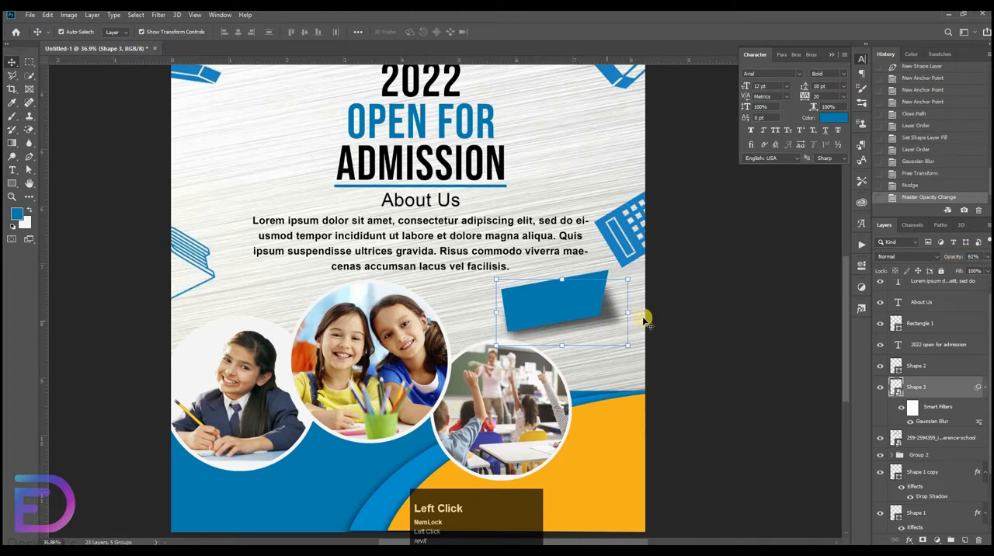
key("Up")
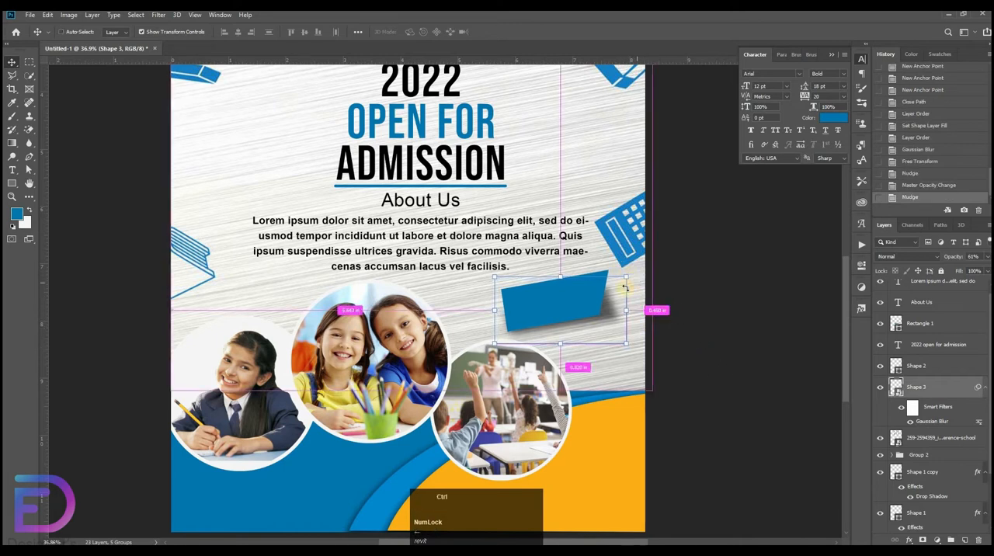
key("ctrl+t")
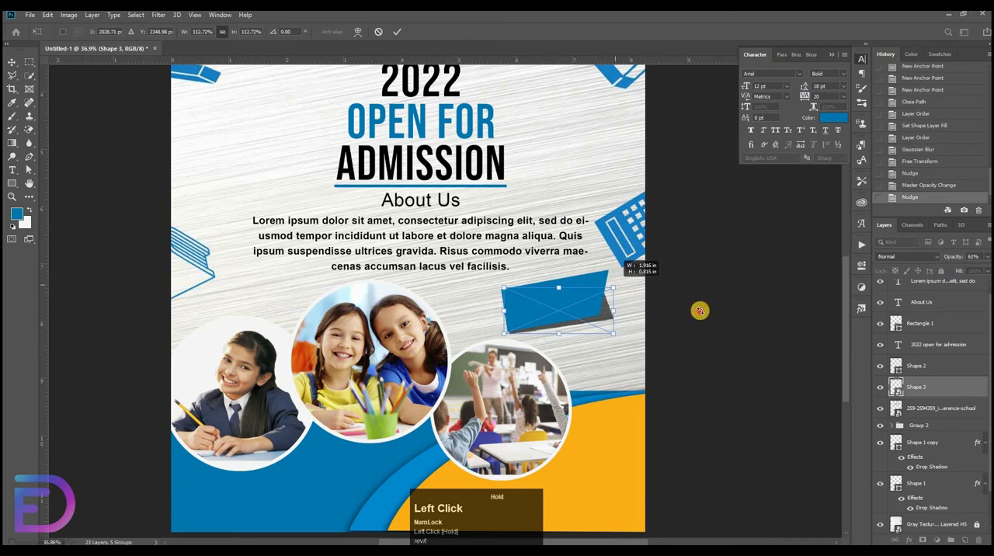
left_click(734, 310)
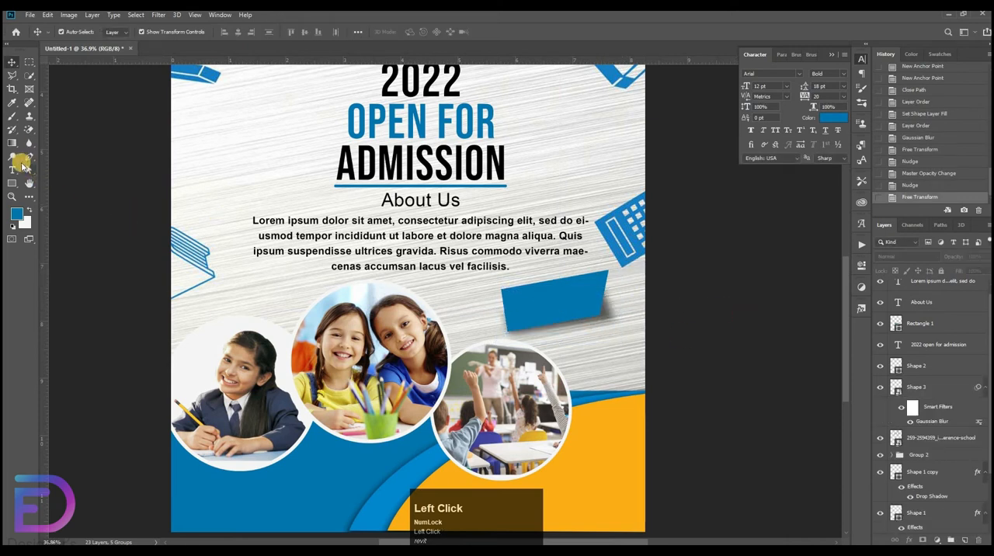
Add the text "apply now" over the middle photo in Bebas Neue Bold at 12 pt.
left_click(13, 169)
left_click(309, 323)
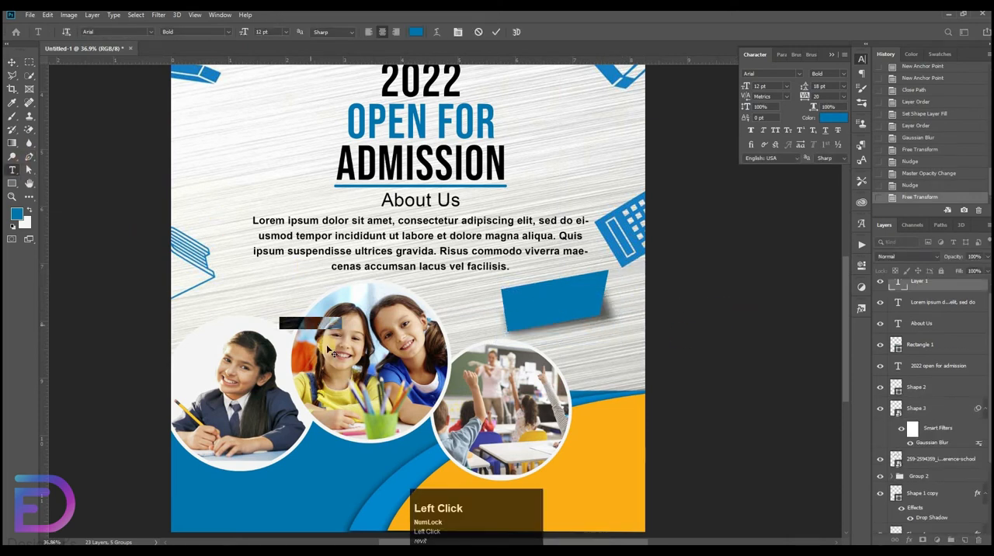
left_click_drag(464, 298, 700, 166)
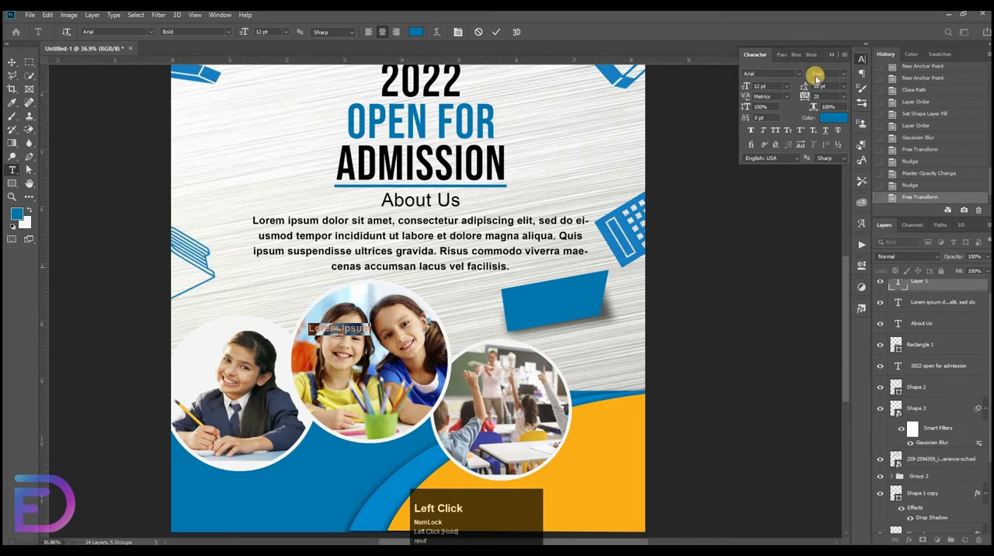
left_click(793, 74)
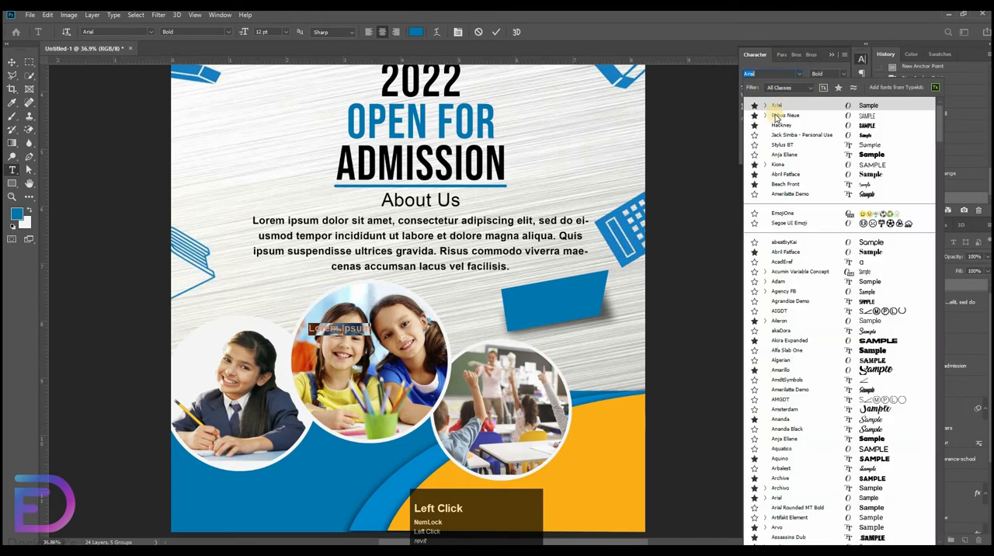
left_click(776, 116)
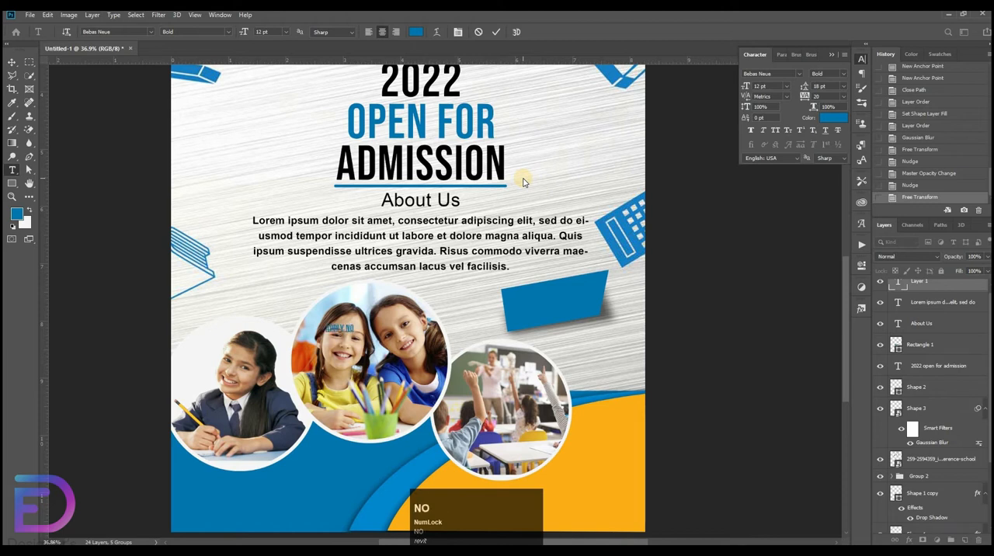
Color the "apply now" text black and commit it.
left_click(833, 118)
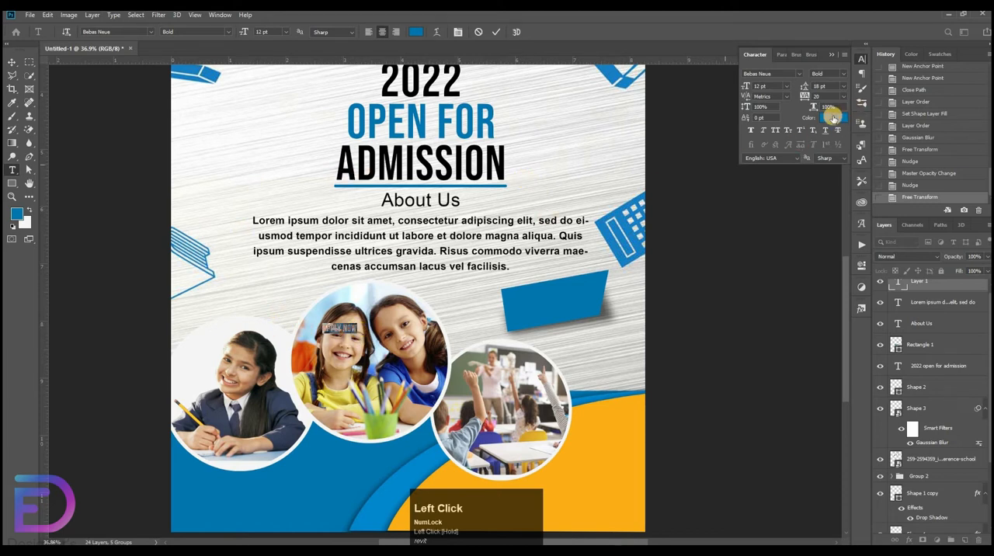
left_click(73, 71)
key("Return")
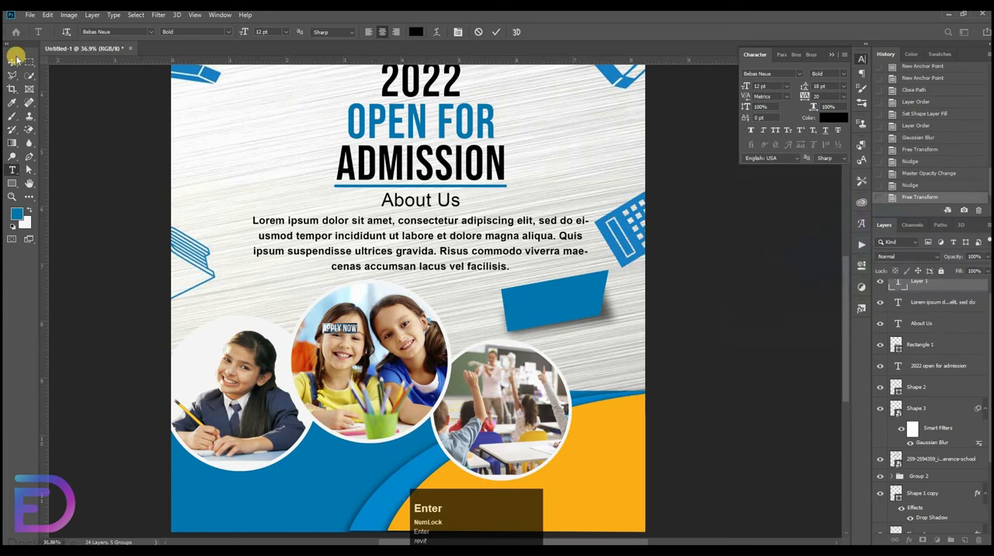
left_click(12, 63)
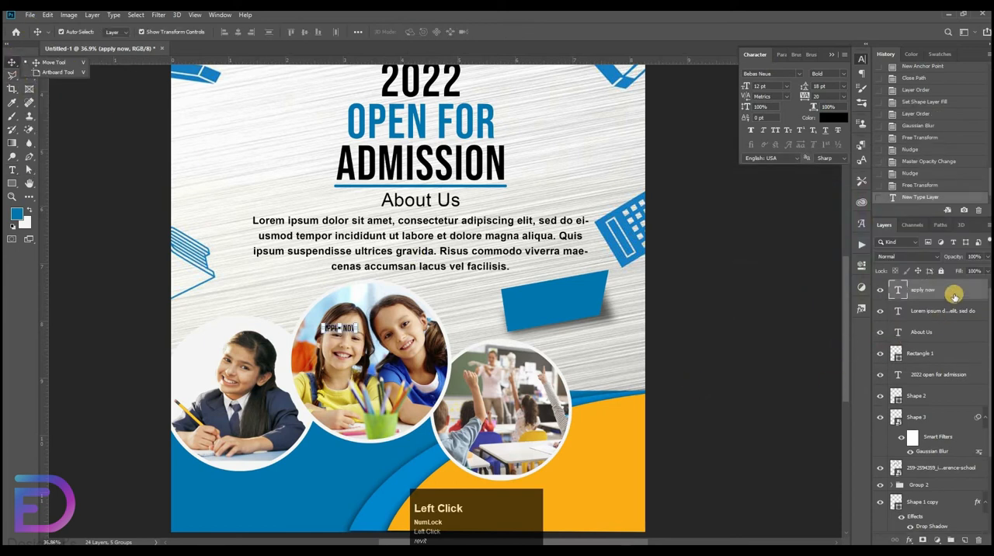
Move the "apply now" layer down the layer stack to directly above the blue banner shape.
left_click(954, 297)
left_click(923, 396)
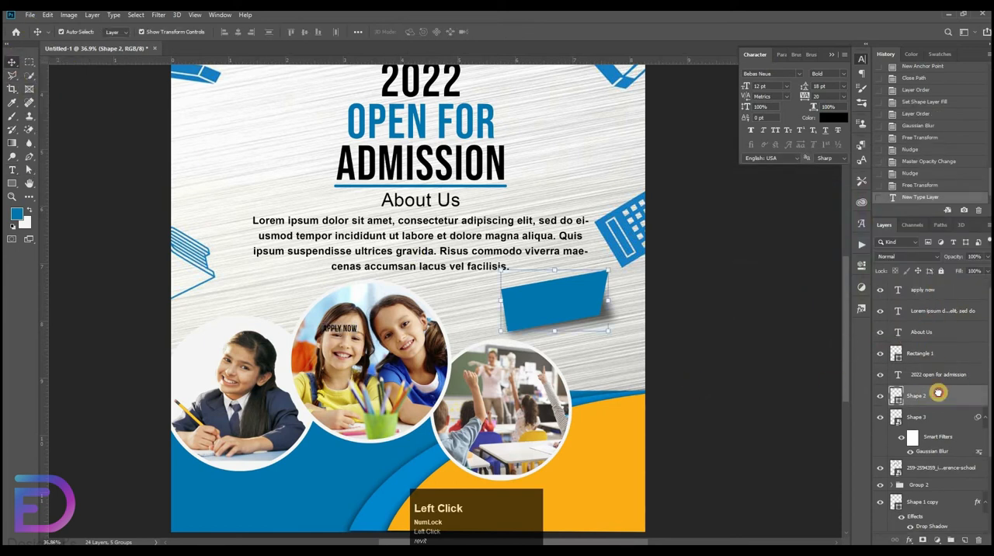
left_click_drag(937, 393, 940, 385)
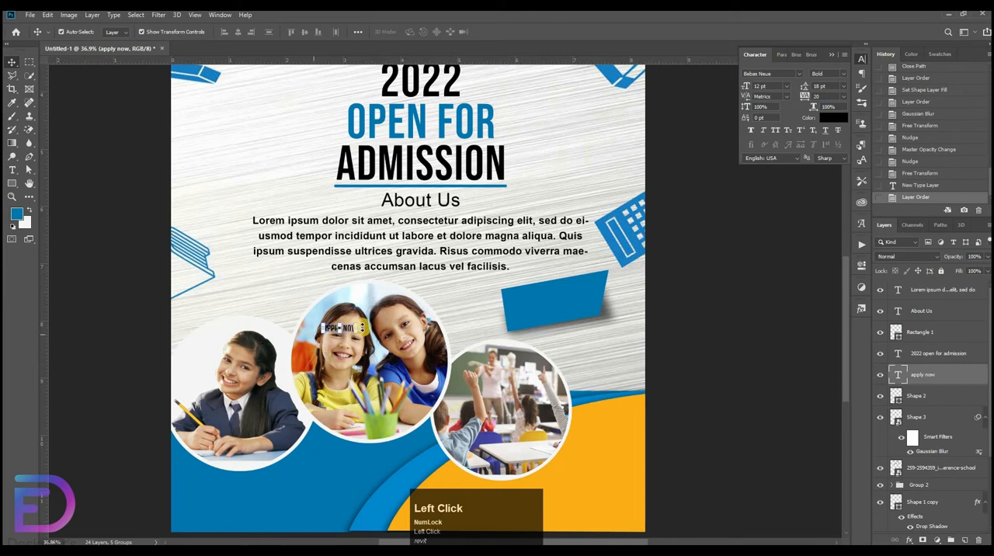
Place the "apply now" text on the blue banner, enlarged to about 243% and tilted to match the banner's slant.
left_click_drag(358, 329, 572, 299)
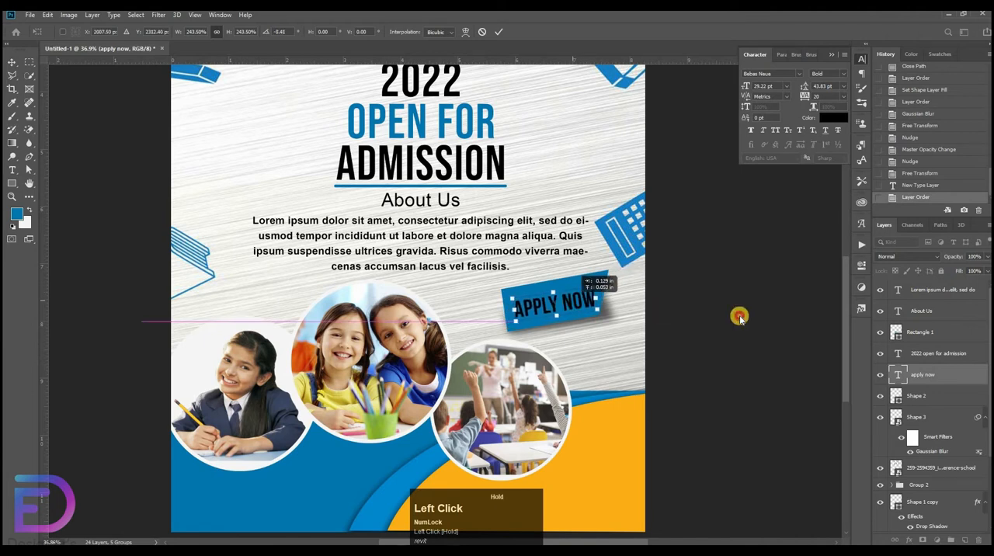
left_click(739, 316)
left_click(49, 189)
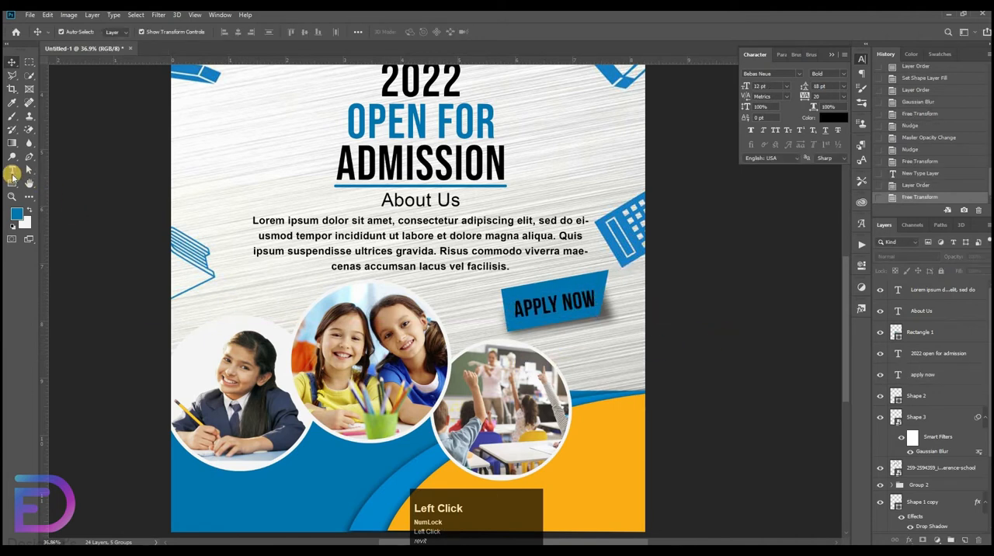
Open the icon files 001-call.psd, 002-placeholder.psd and 004-internet.psd.
left_click(25, 14)
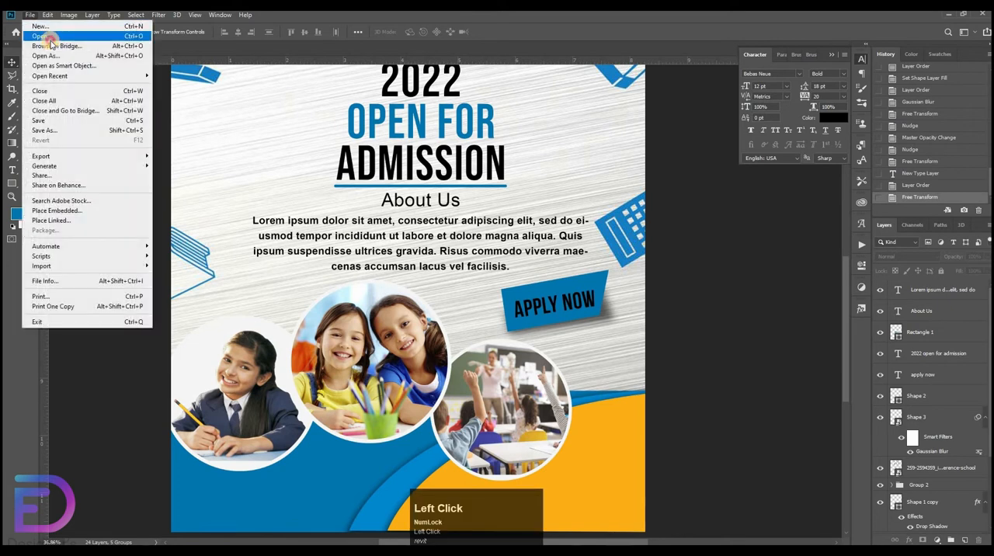
left_click(44, 37)
left_click(224, 111, "shift")
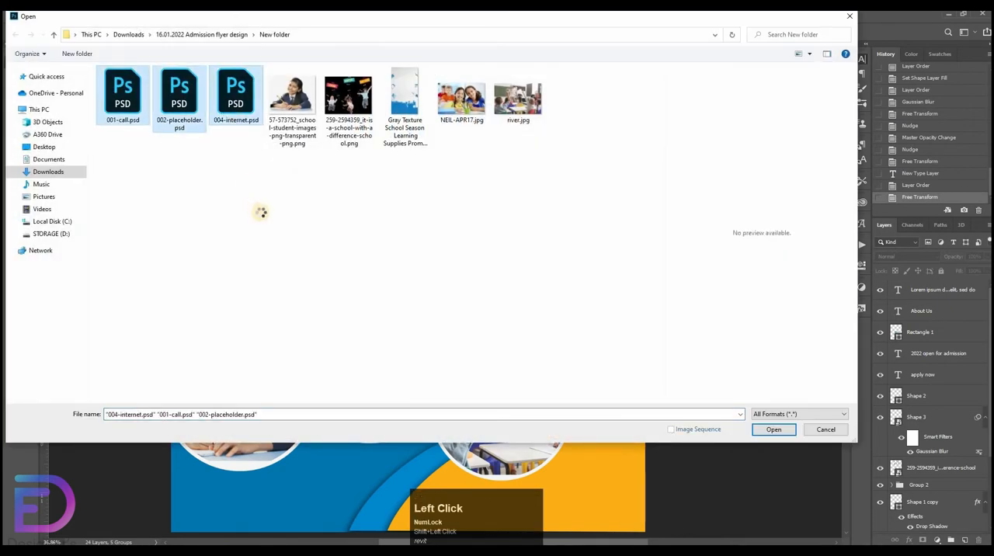
key("Return")
Bring the globe, location pin and phone icons into the flyer document and unlock the globe's layer.
left_click_drag(407, 233, 291, 117)
left_click(408, 49)
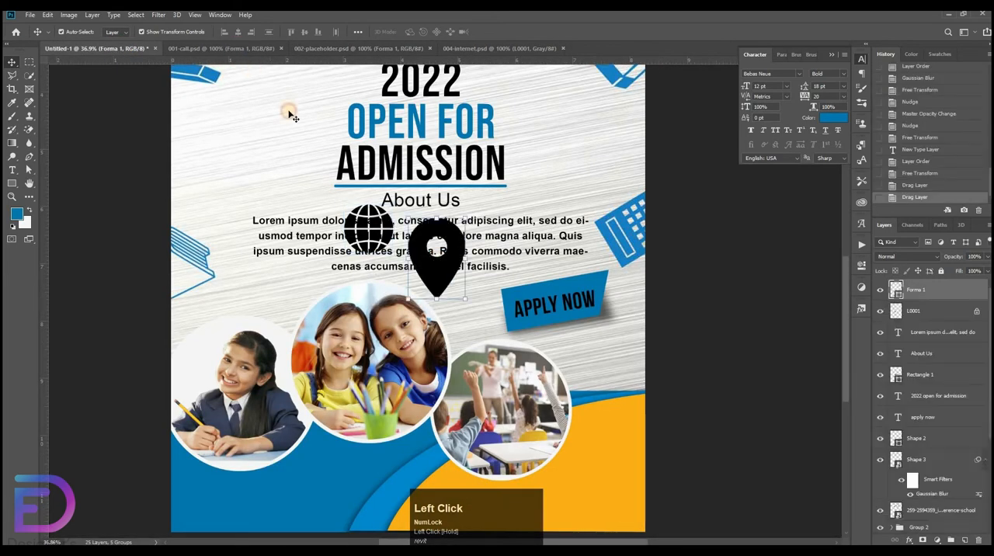
left_click(221, 48)
left_click_drag(365, 222, 460, 315)
left_click(977, 334)
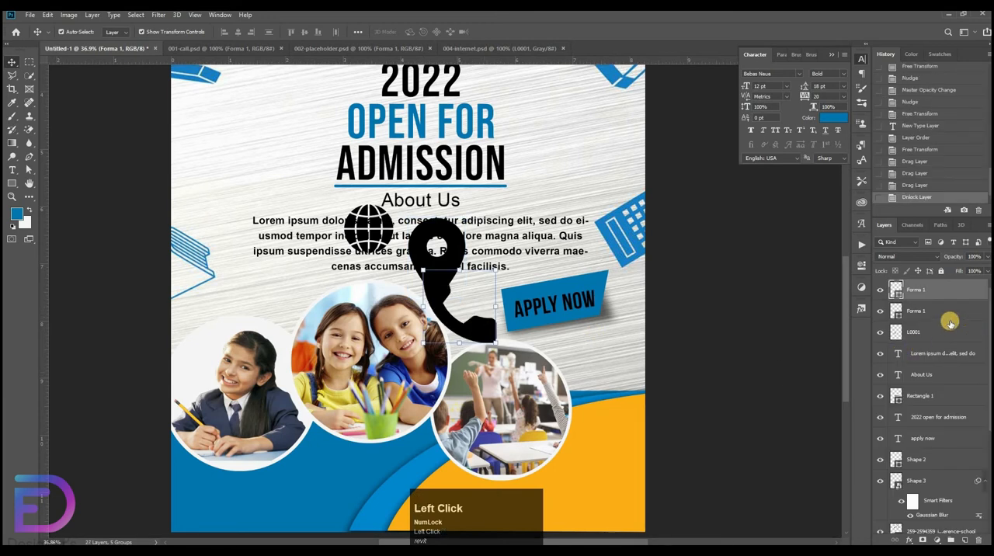
Rename the phone icon's layer "p", the location pin's layer "L" and the globe's layer "W".
left_click(925, 292)
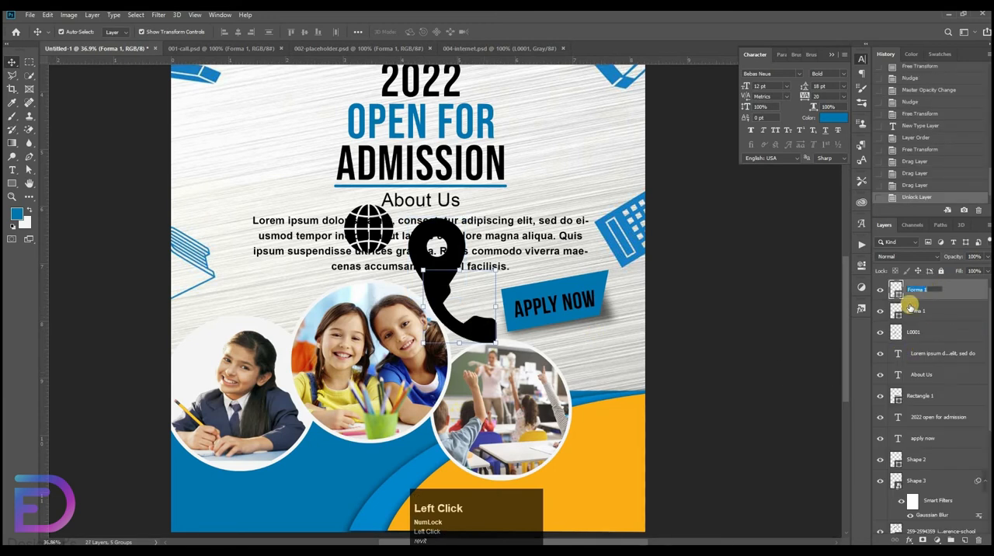
type("p")
key("Return")
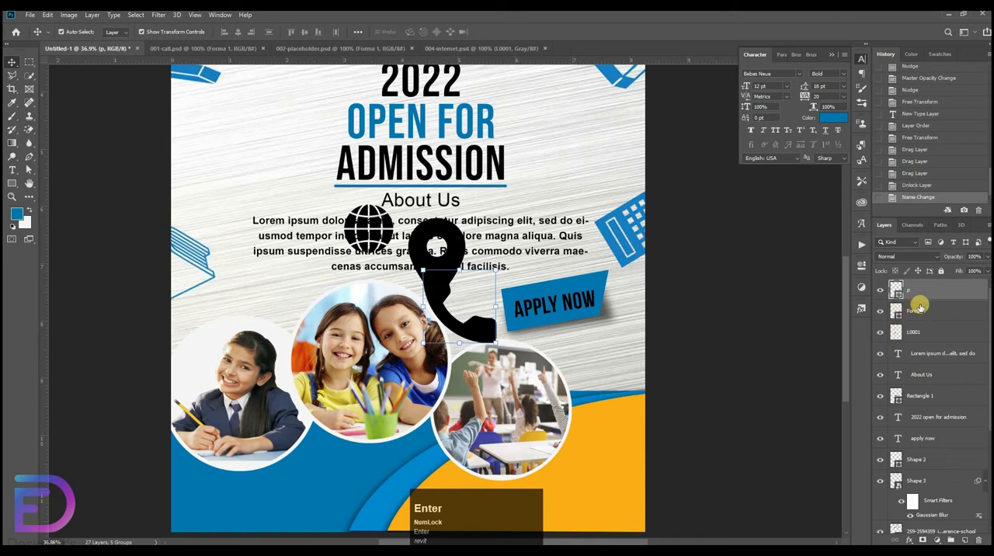
left_click(919, 313)
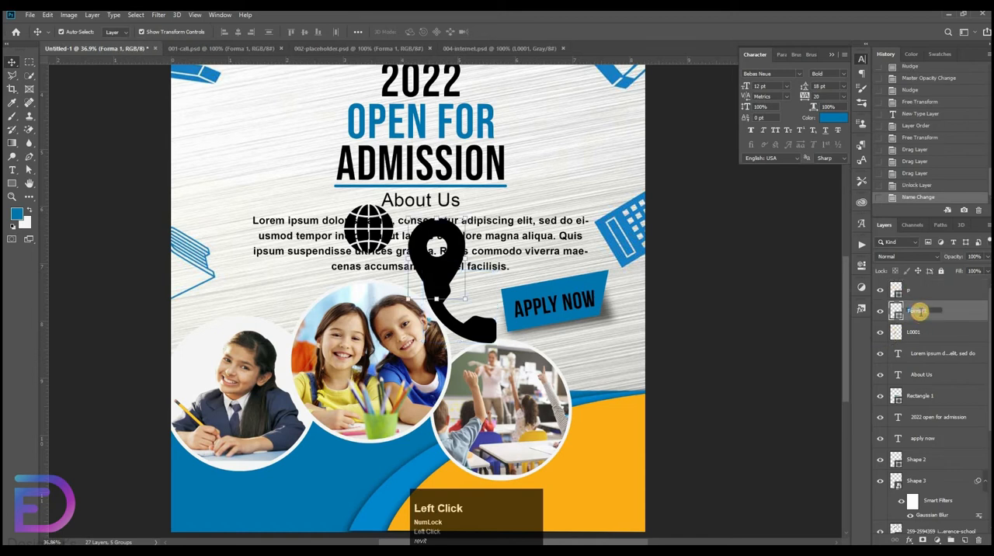
key("Caps_Lock")
type("L")
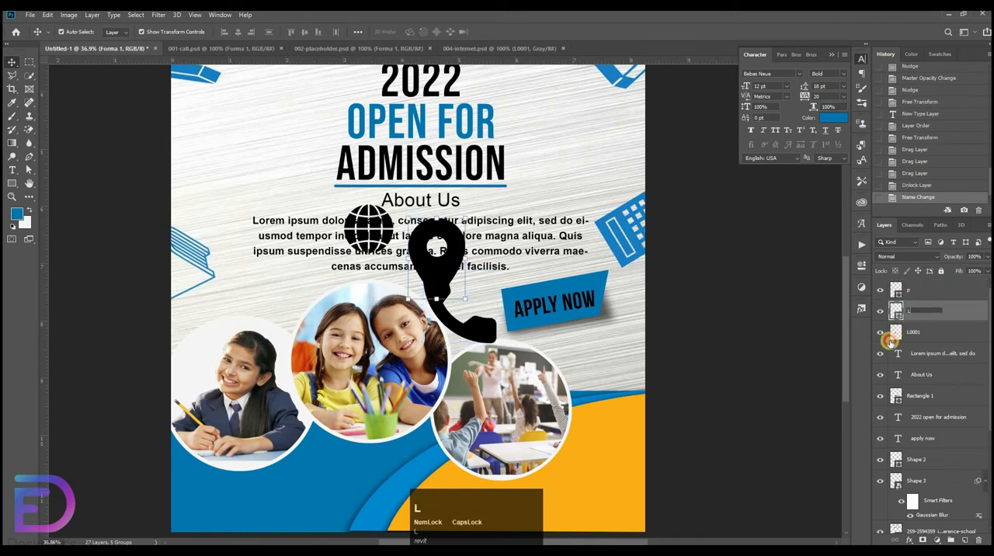
double_click(910, 332)
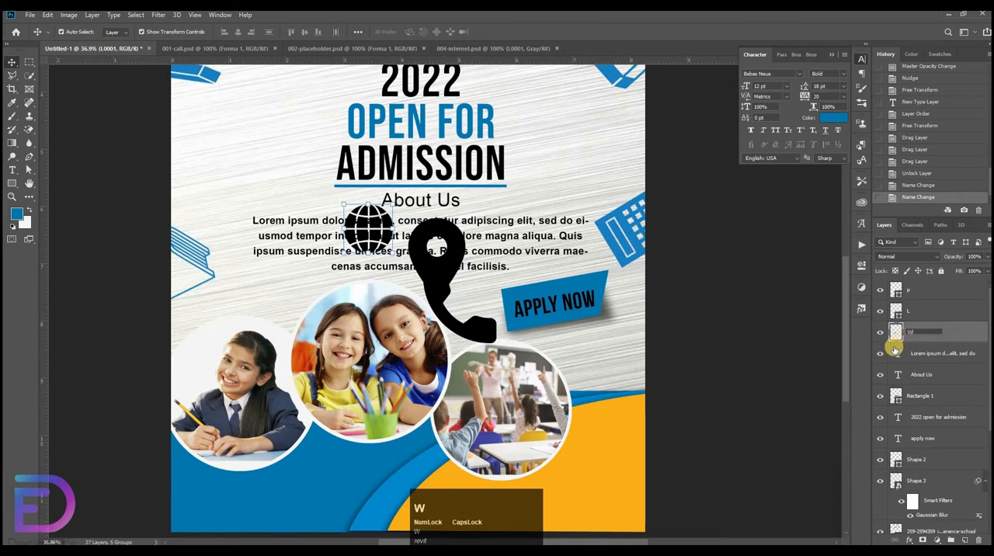
key("Return")
Scale the three contact icons down together and place them in the blue area at the flyer's lower left.
left_click(918, 295, "shift")
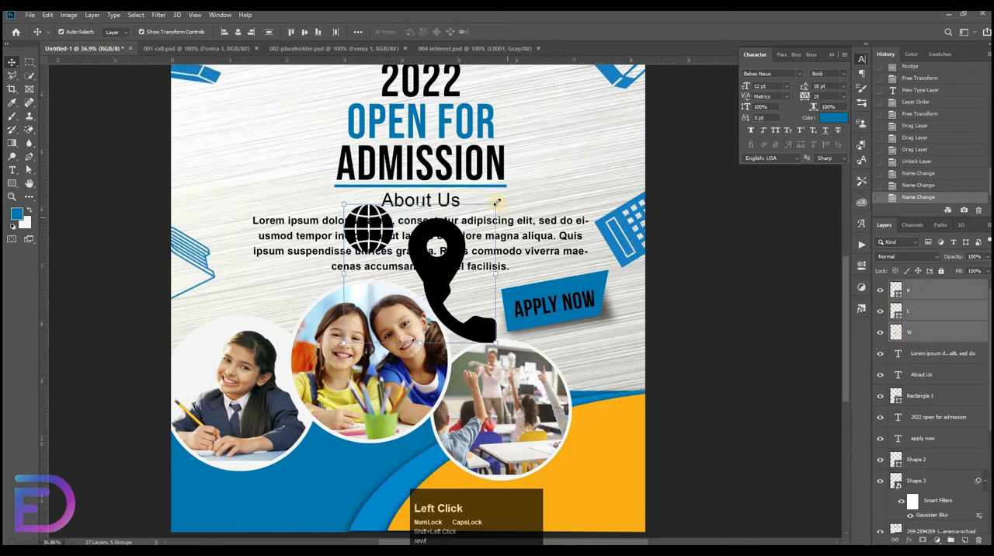
left_click_drag(458, 235, 379, 309)
left_click_drag(360, 332, 214, 506)
key("Return")
Add a horizontal guide across the flyer's bottom area, level with the globe icon.
left_click_drag(351, 429, 719, 202)
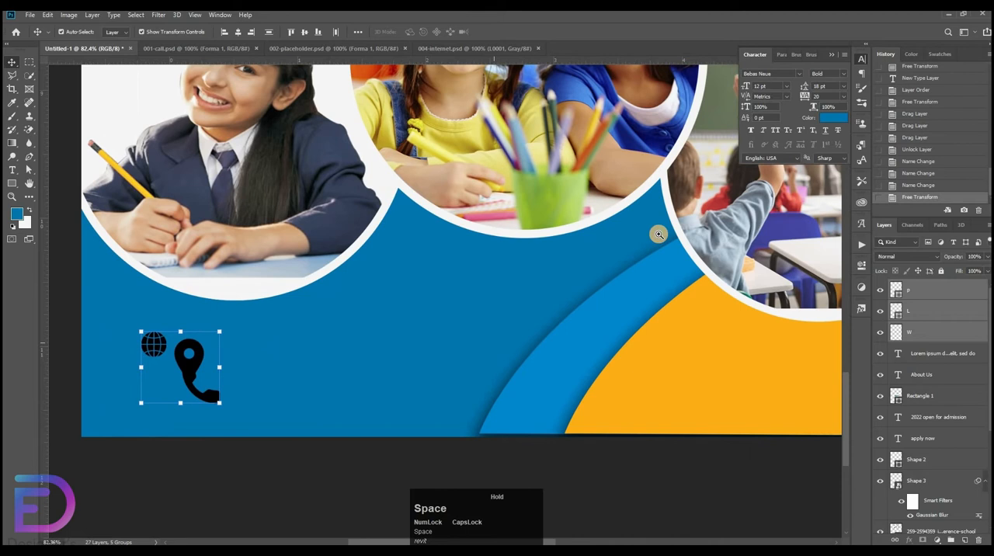
left_click_drag(657, 233, 512, 295)
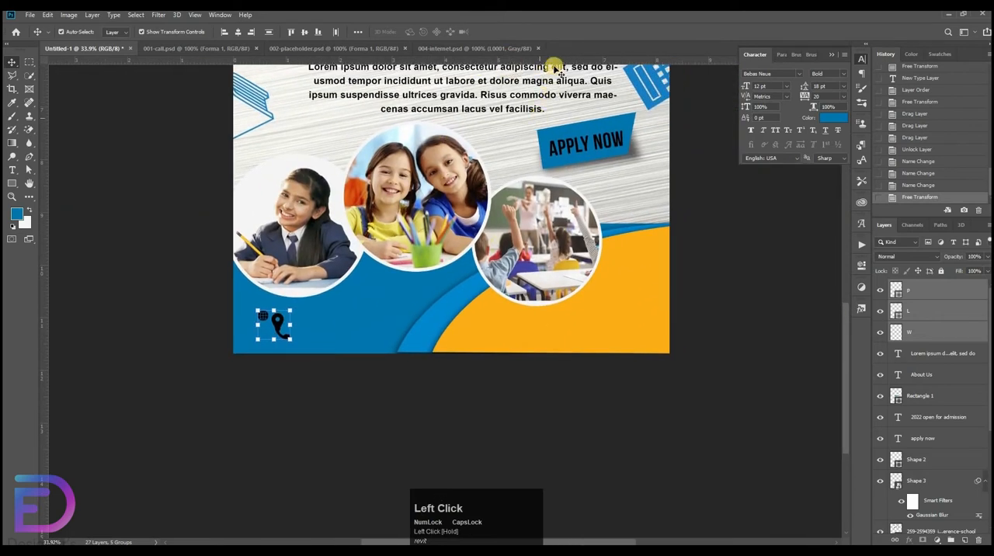
left_click(629, 58)
left_click_drag(653, 306, 659, 313)
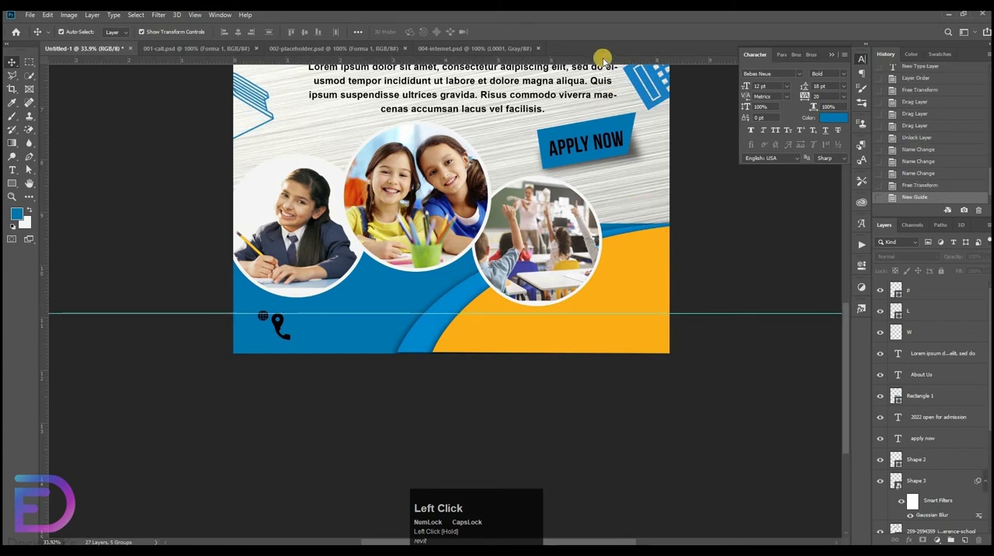
Add a second horizontal guide just below the first one, across the flyer's contact area.
left_click_drag(614, 59, 618, 330)
left_click_drag(388, 385, 420, 376)
left_click_drag(256, 307, 313, 436)
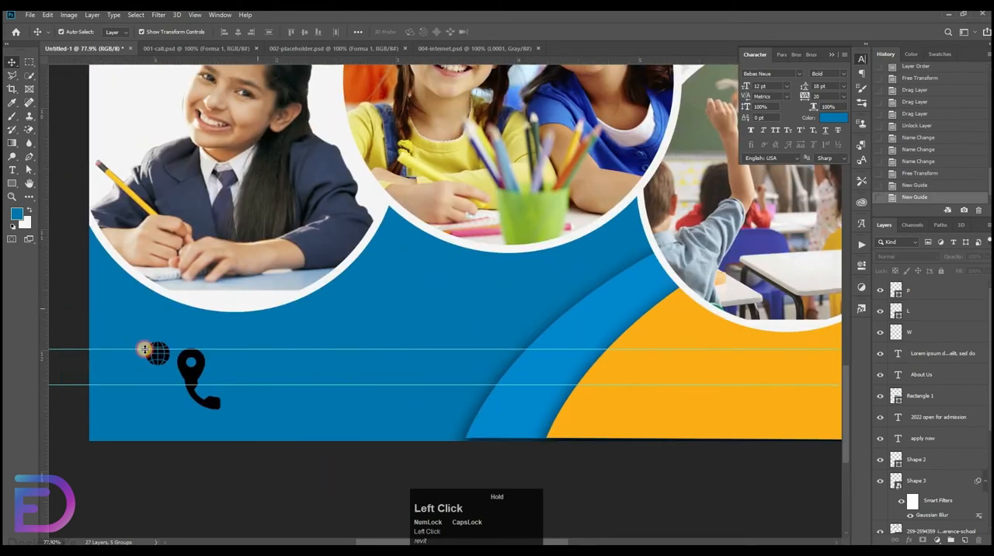
Spread the globe, location pin and phone icons from right to left along the contact row, and raise the lower guide slightly.
left_click_drag(158, 354, 719, 368)
left_click_drag(191, 371, 568, 372)
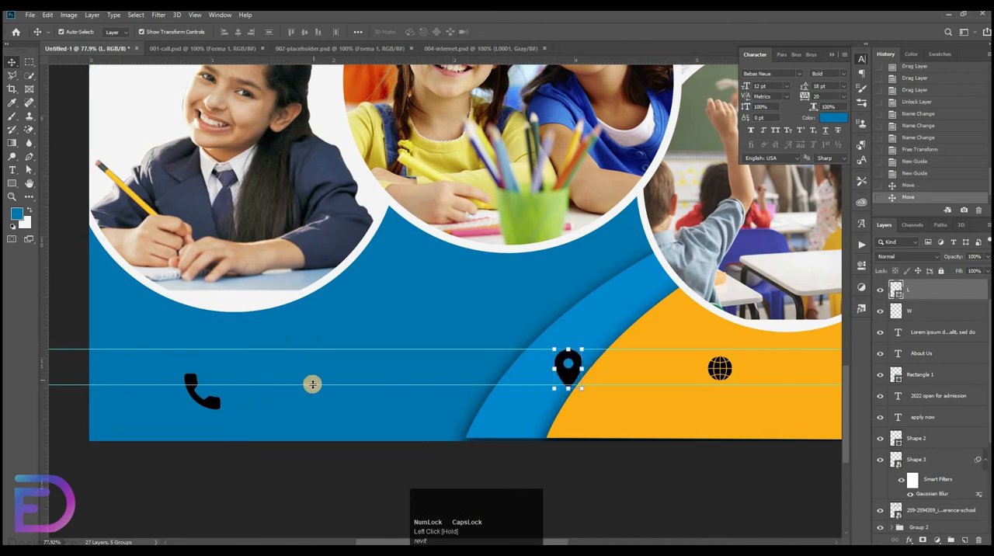
left_click_drag(313, 384, 313, 378)
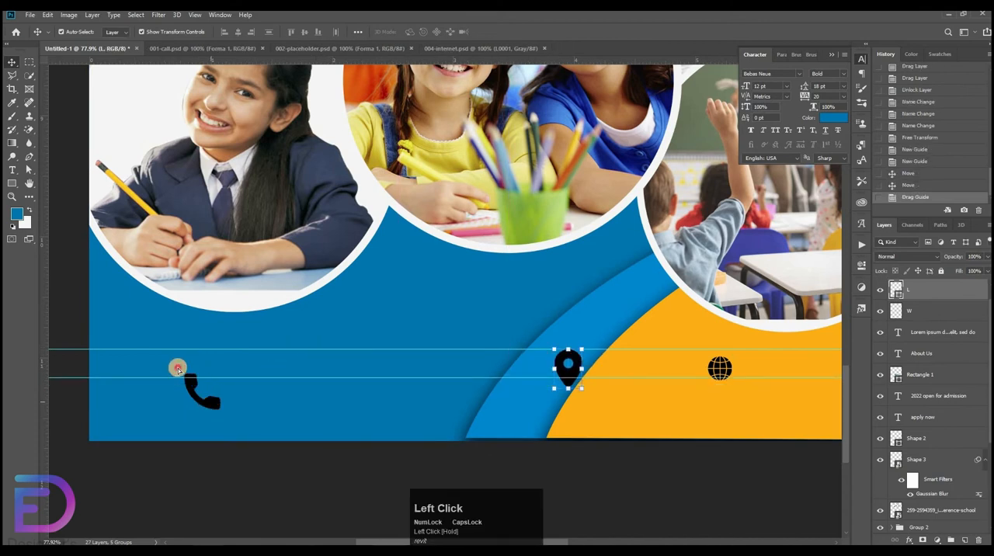
left_click_drag(214, 403, 178, 368)
Scale the phone icon down to about 64% and place it between the two guides near the flyer's left edge.
left_click_drag(258, 361, 355, 363)
left_click_drag(53, 327, 330, 365)
left_click_drag(411, 299, 388, 303)
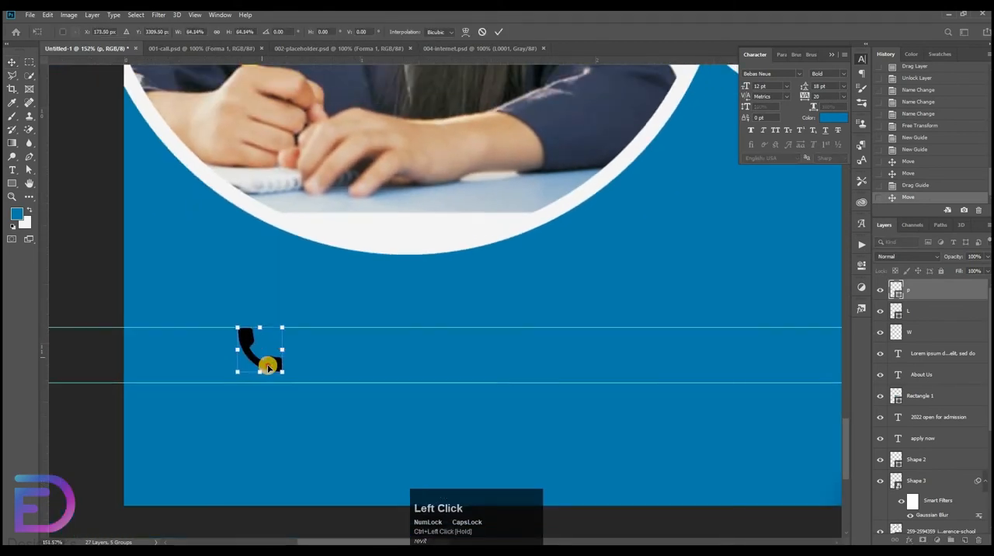
left_click_drag(268, 366, 251, 339)
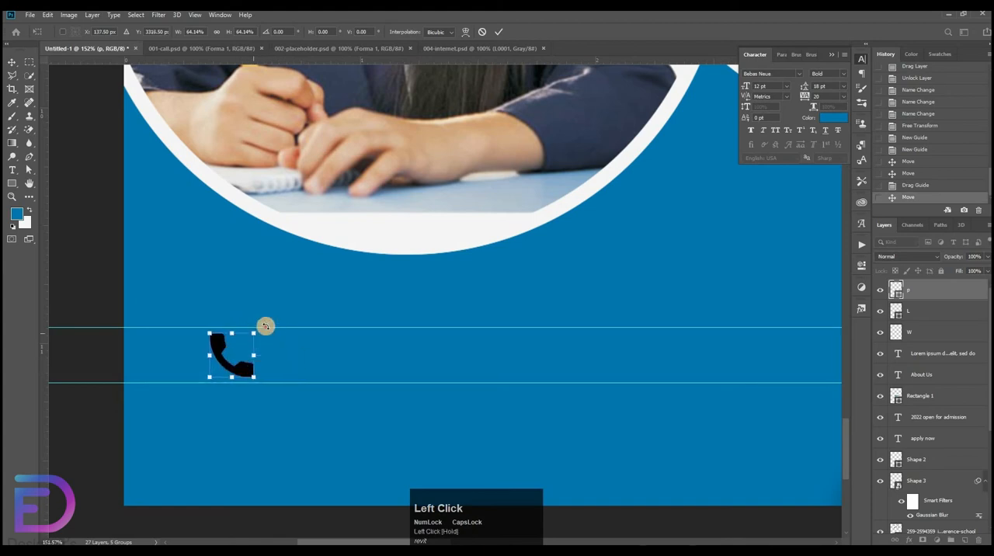
key("Return")
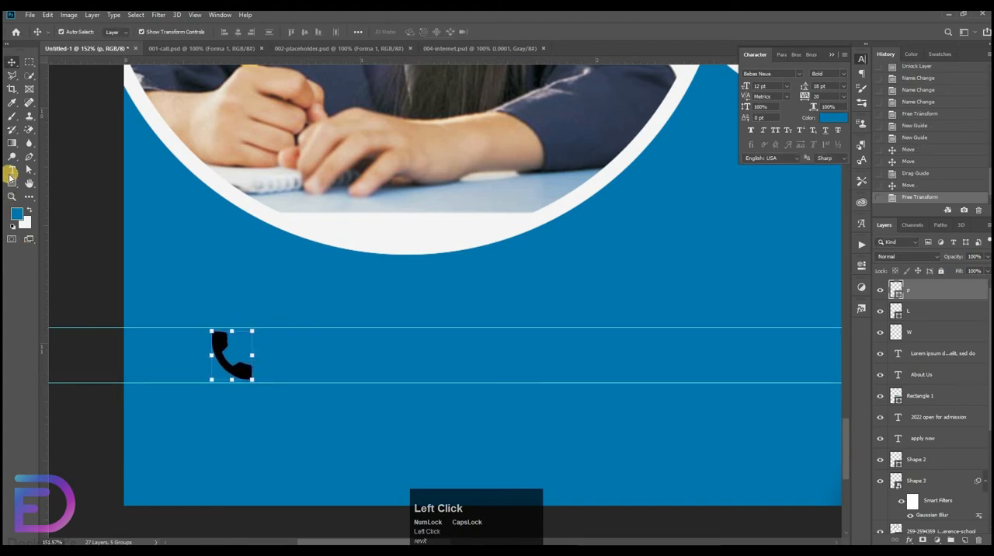
Start a text line beside the phone icon with black colour and the Arial font.
left_click(356, 353)
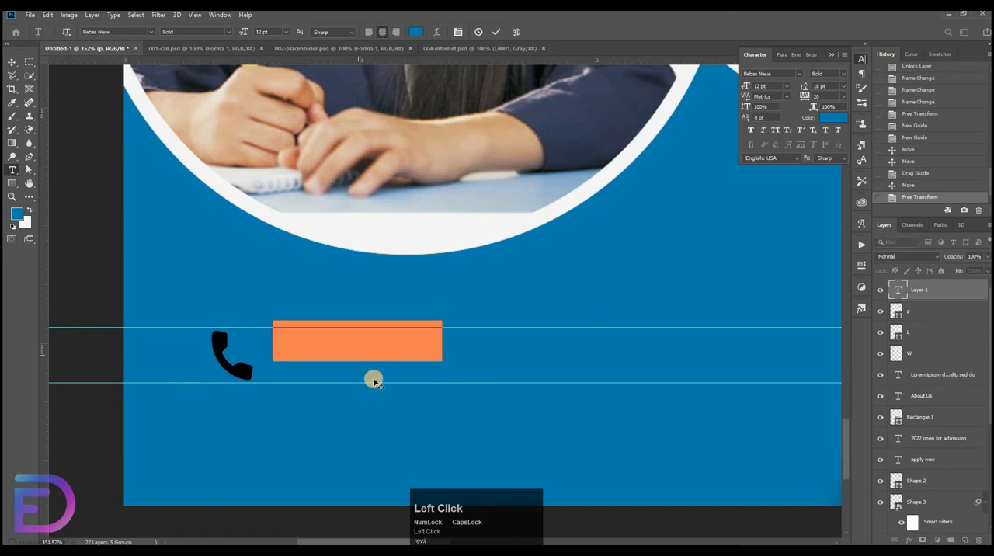
left_click(416, 32)
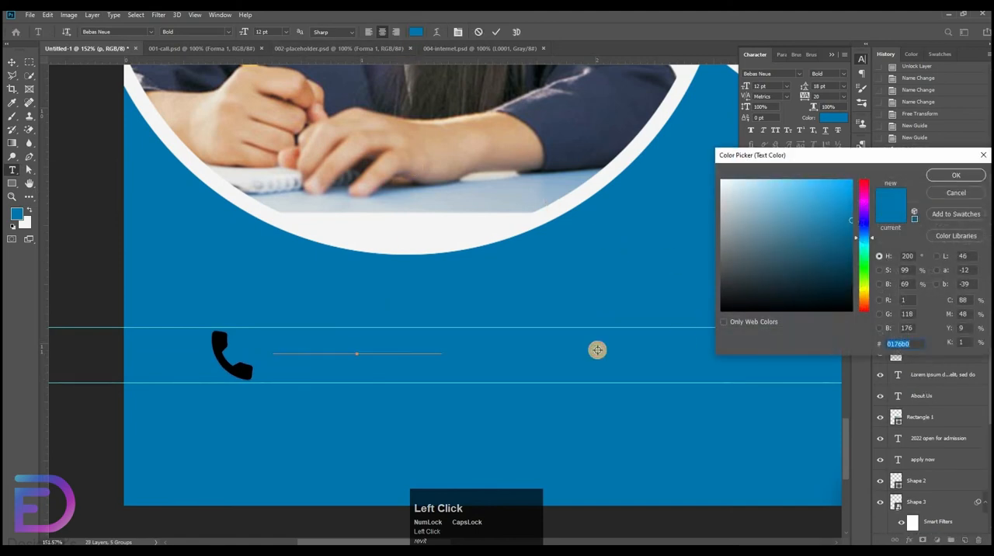
left_click(534, 330)
key("Return")
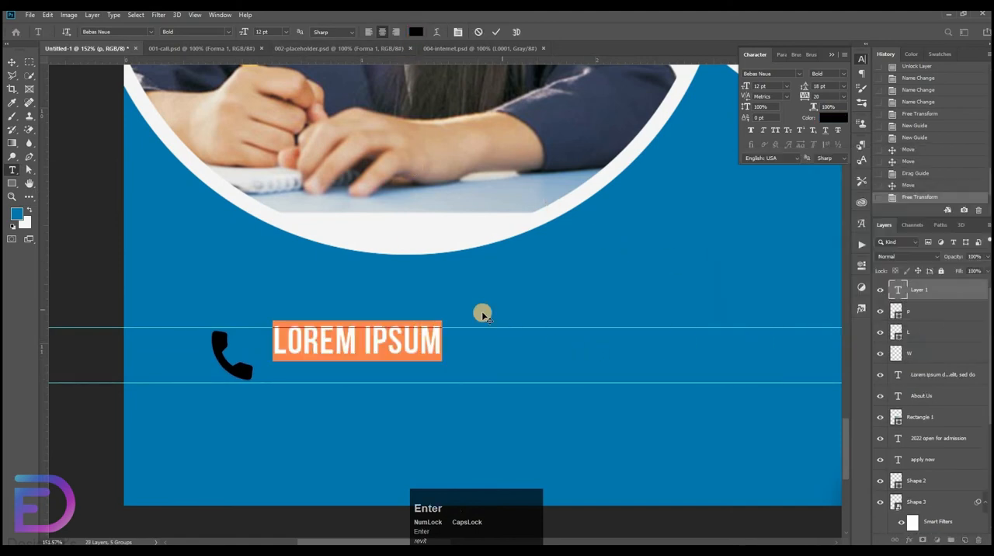
left_click(800, 74)
left_click(778, 116)
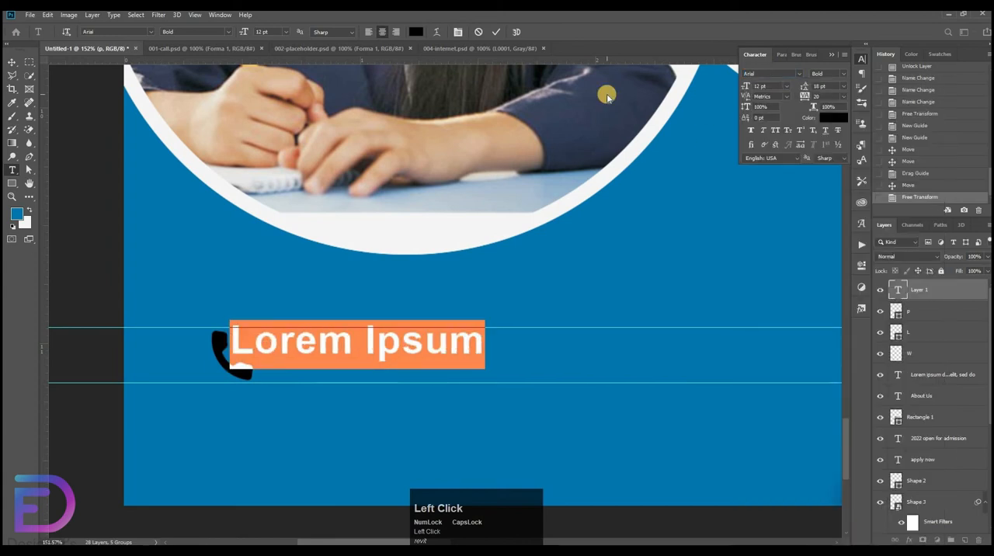
Enter the school's phone number in place of the placeholder text and set its font style to Regular.
key("BackSpace")
type("012 3")
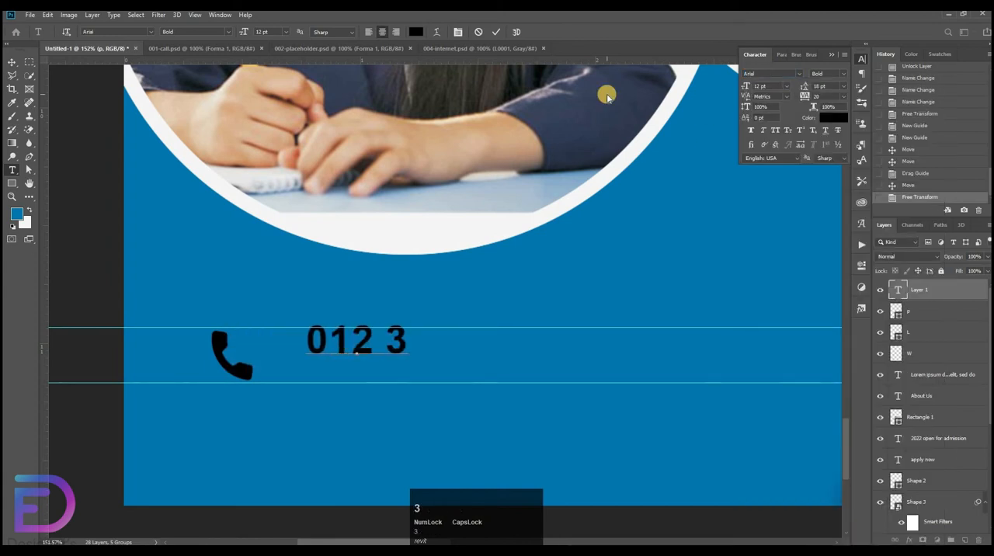
type("45 678")
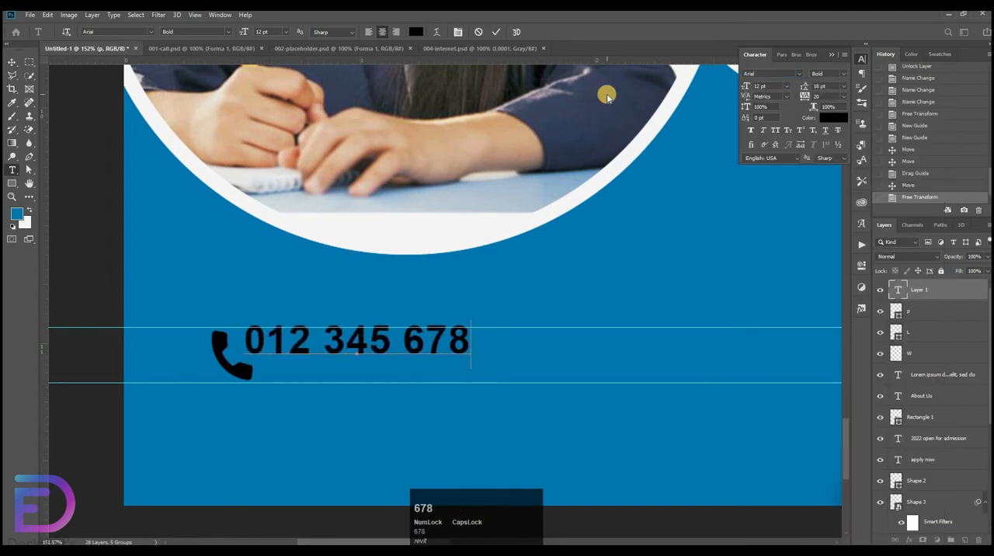
type("9")
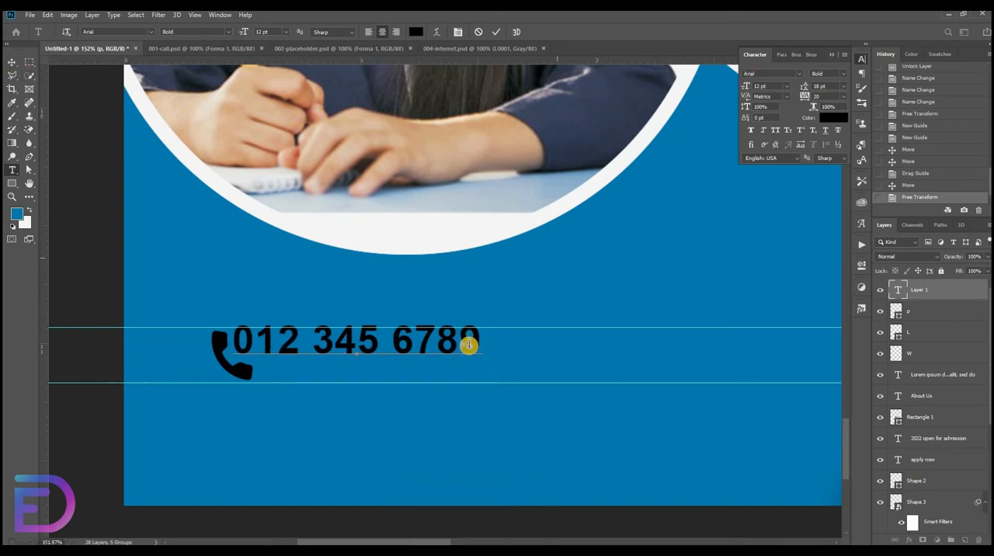
left_click_drag(480, 338, 838, 74)
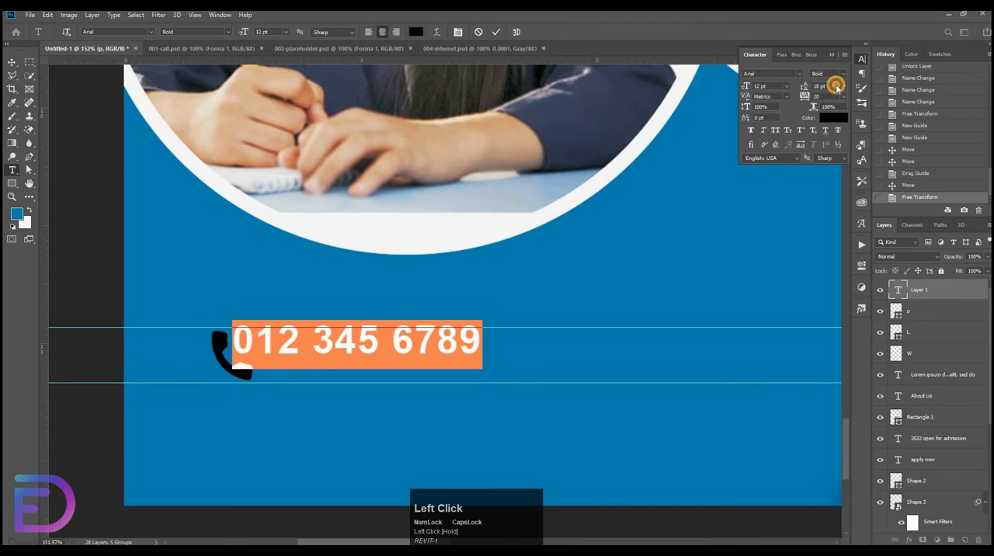
left_click(839, 75)
left_click(829, 117)
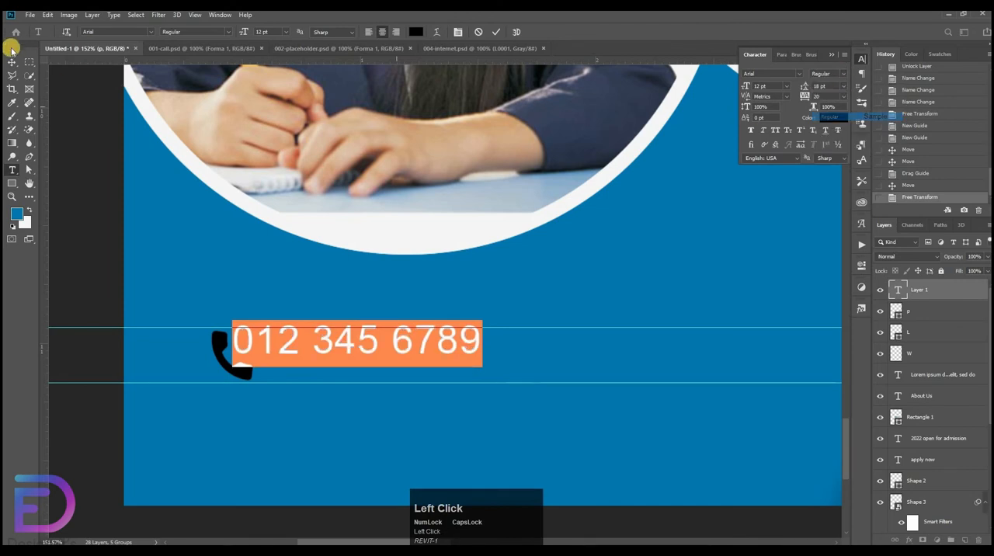
Scale the phone number text up to 129% and place it between the guides, just right of the phone icon.
left_click(12, 61)
left_click_drag(420, 370, 441, 359)
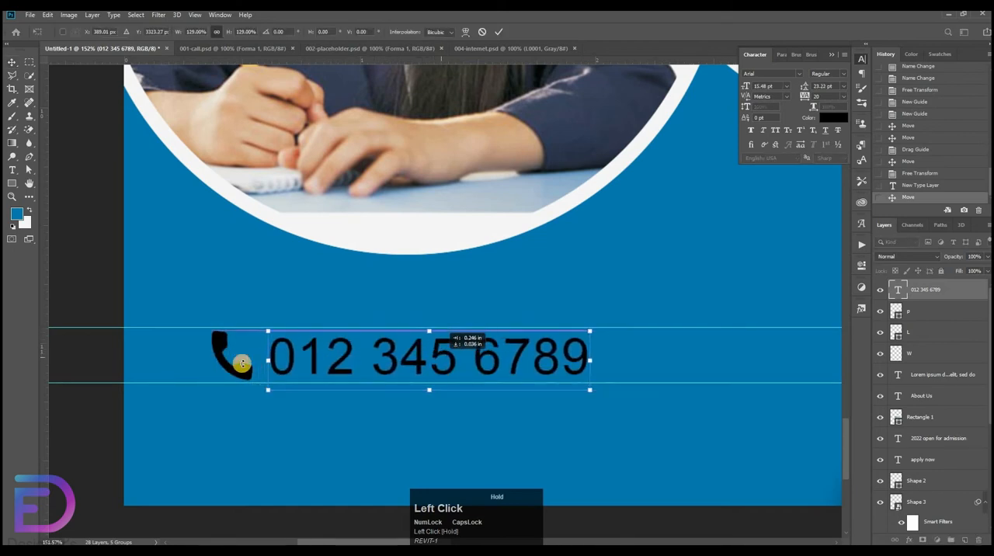
left_click_drag(242, 364, 260, 374)
left_click(98, 380)
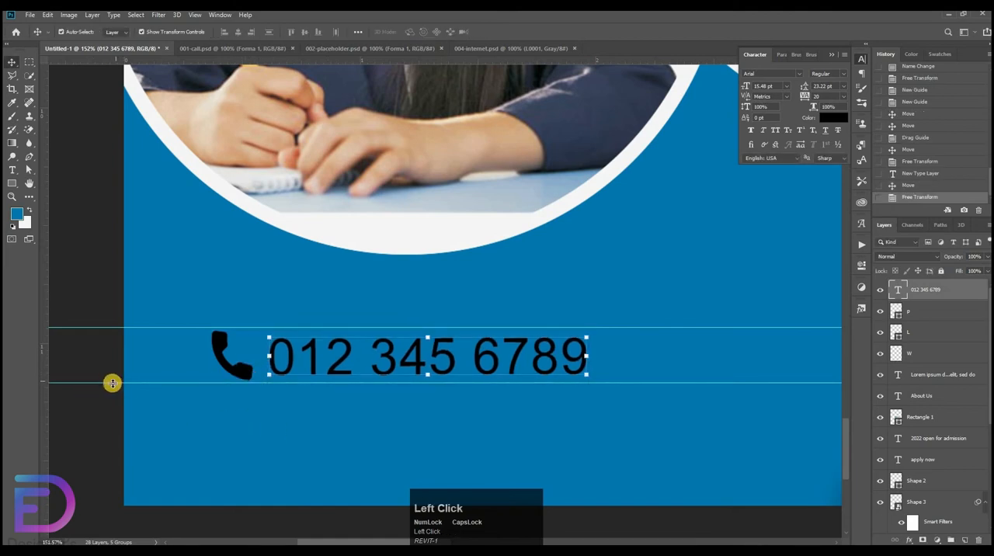
Raise the lower guide to the base of the phone number and align the phone icon and number by their vertical centers.
left_click_drag(116, 382, 246, 375)
left_click(223, 343)
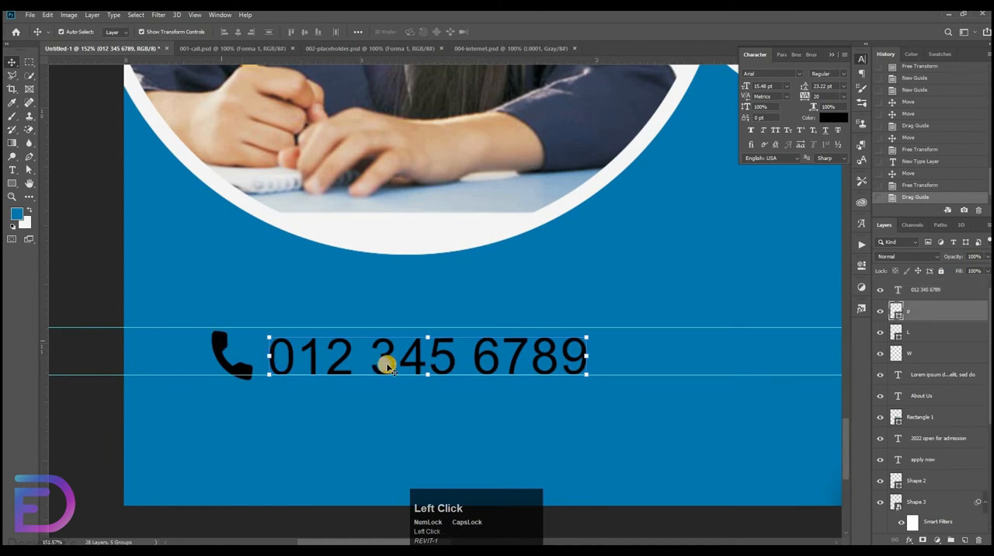
left_click(388, 361, "shift")
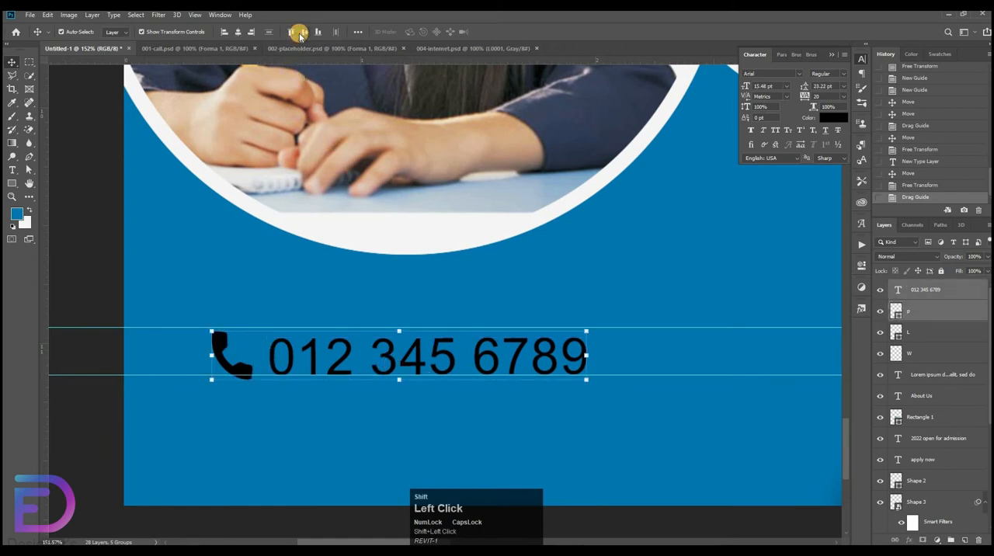
double_click(301, 35)
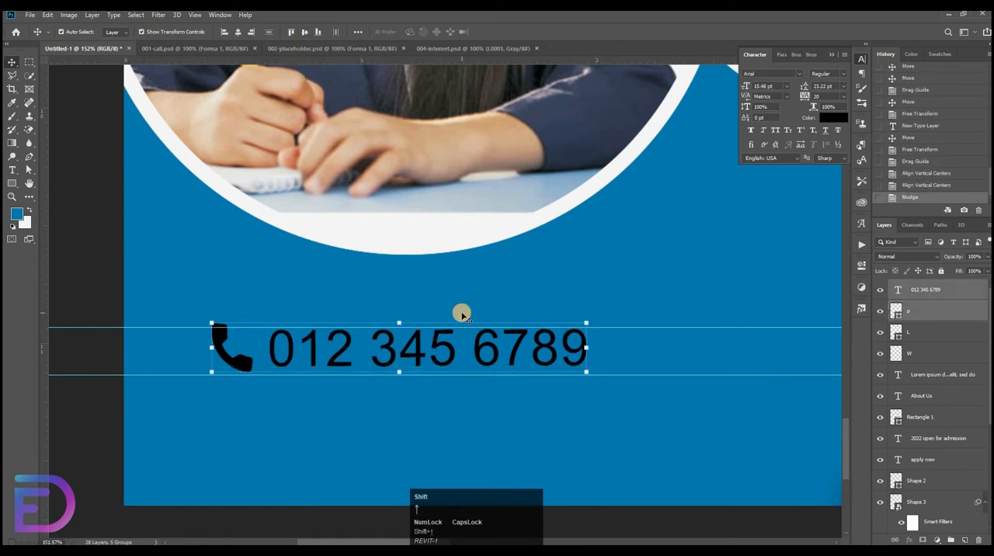
Nudge the phone icon and number up between the guides, and shift the number slightly away from the icon.
key("Up")
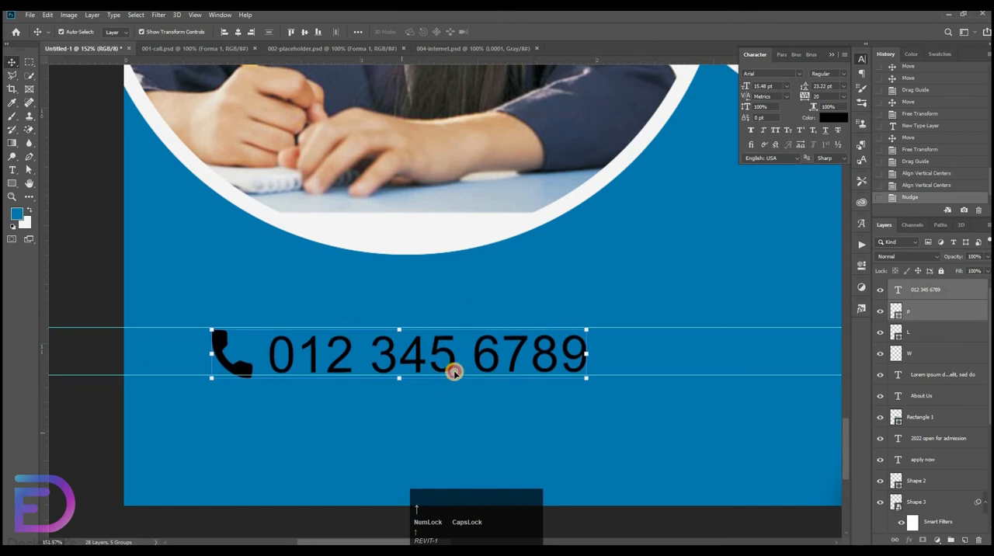
left_click(481, 353)
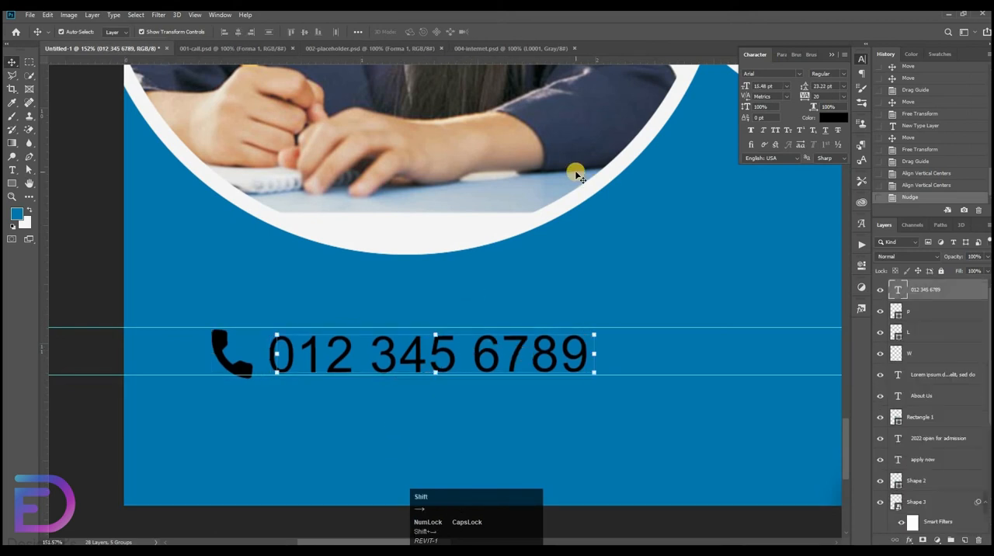
key("shift+Right")
key("ctrl+0")
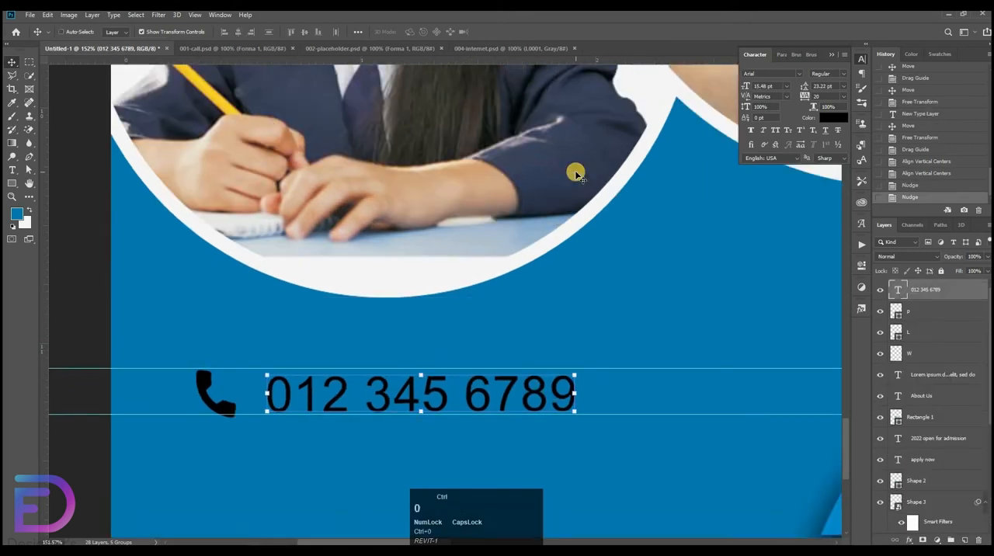
Scale the location pin icon down so that it fits between the two guides.
left_click_drag(427, 266, 680, 325)
left_click_drag(680, 325, 579, 117)
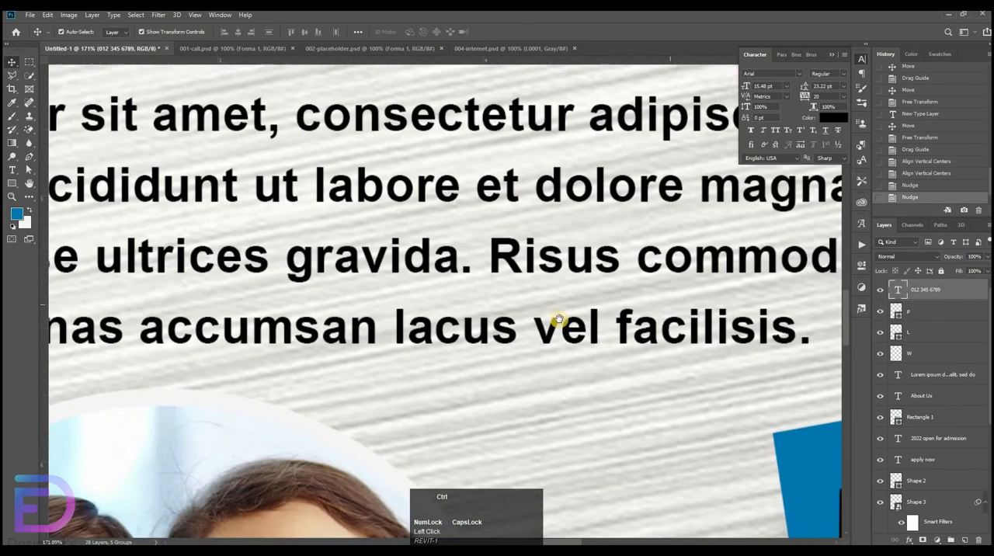
left_click_drag(560, 327, 699, 345)
left_click_drag(337, 280, 502, 291)
left_click(634, 307)
key("ctrl+z")
key("ctrl+z")
Duplicate the phone number text and place the copy between the location pin and the globe.
left_click(280, 298)
left_click(262, 307)
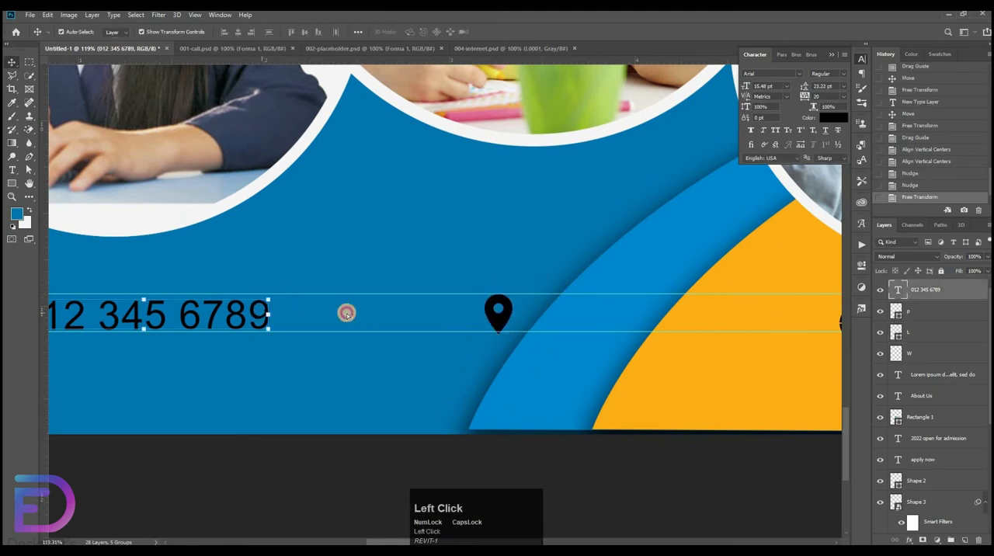
left_click_drag(347, 313, 801, 313)
left_click_drag(662, 355, 417, 356)
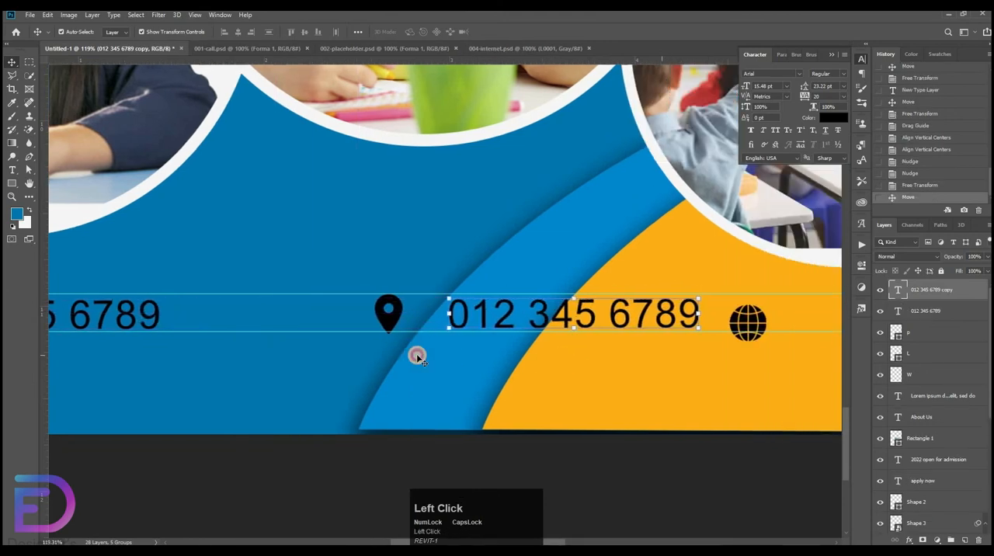
Open the copied text beside the location pin for editing and clear all of its contents.
key("t")
double_click(554, 312)
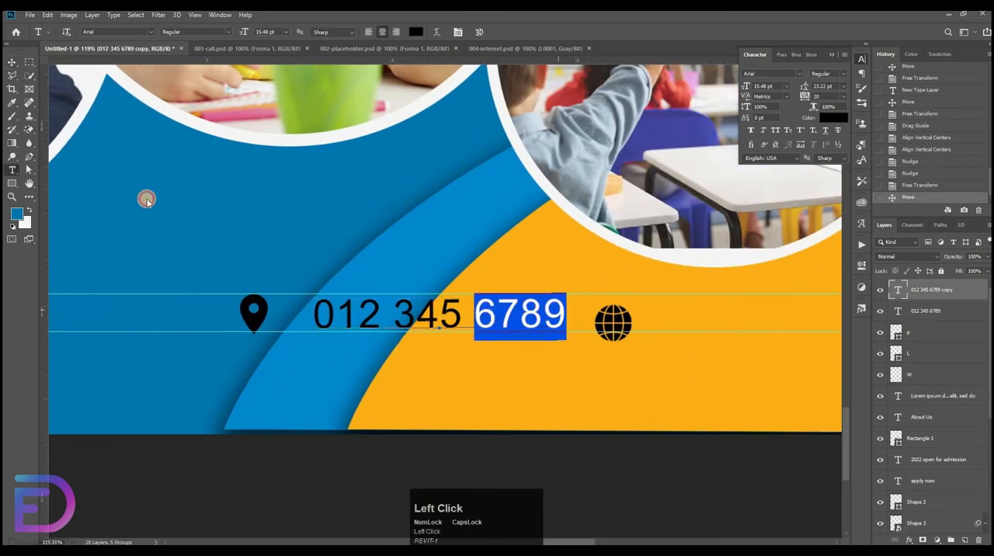
left_click_drag(148, 201, 148, 202)
key("BackSpace")
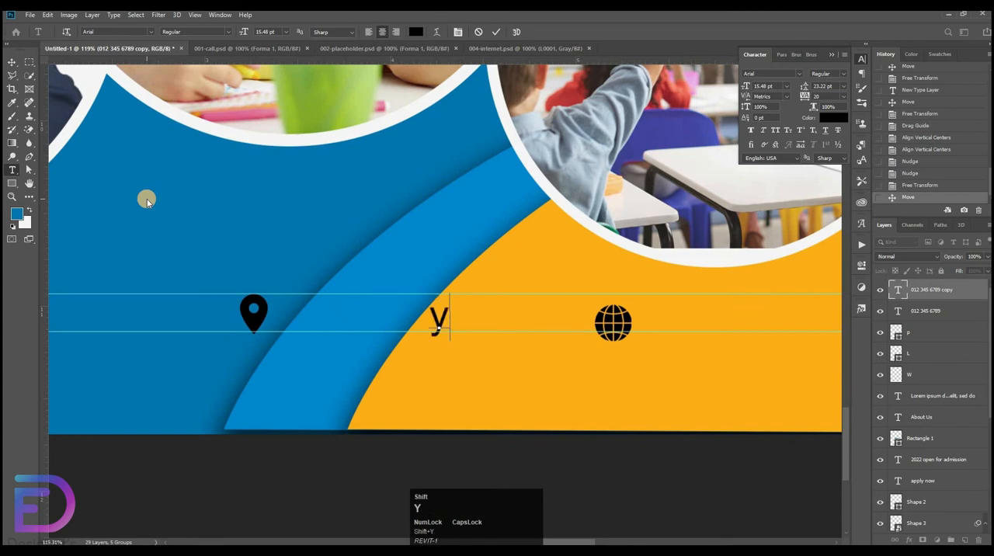
type("yOUR")
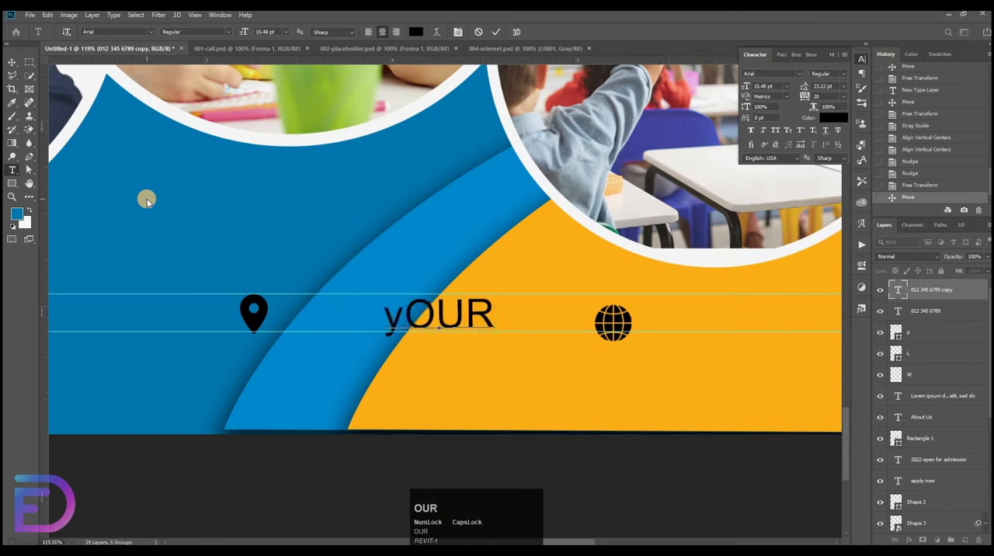
key("BackSpace")
key("BackSpace")
key("BackSpace")
key("BackSpace")
type("L")
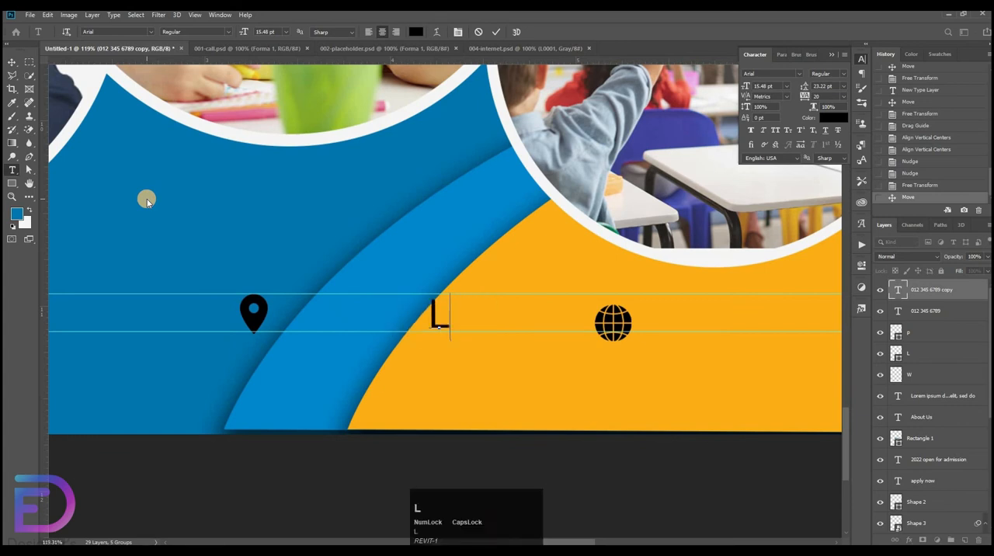
key("BackSpace")
Enter "Your School,Your City" as the first line of the text beside the location pin.
key("Caps_Lock")
type("Y")
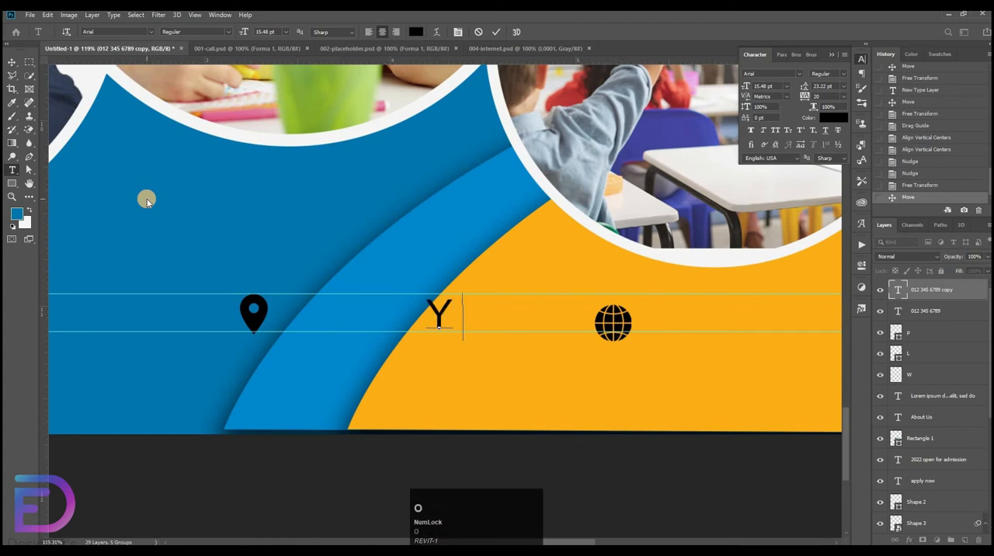
type("our School")
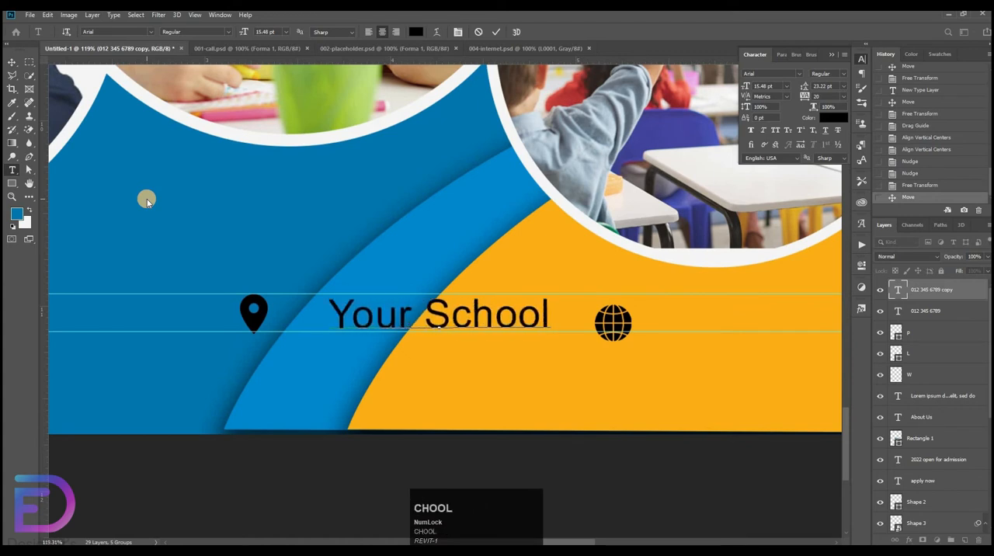
type(",You")
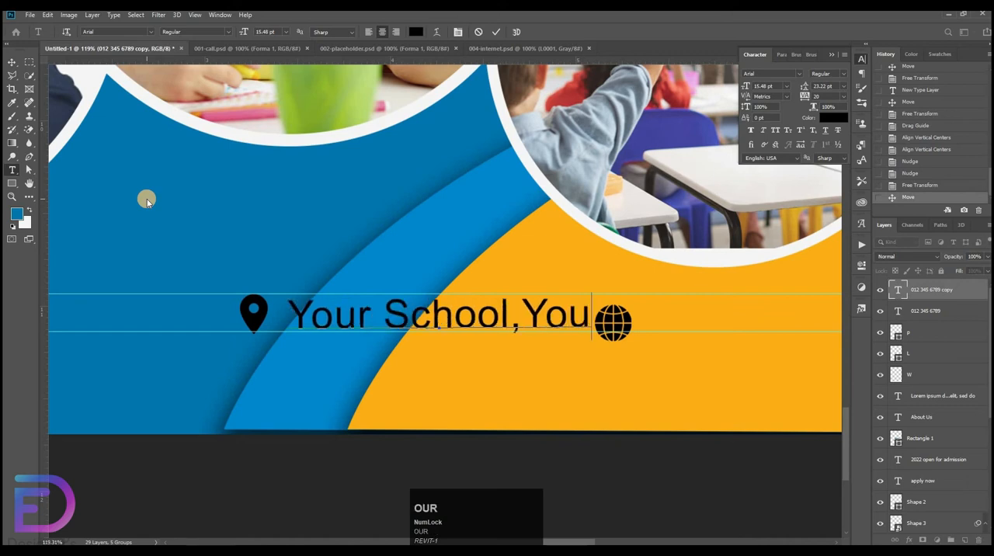
type("r C")
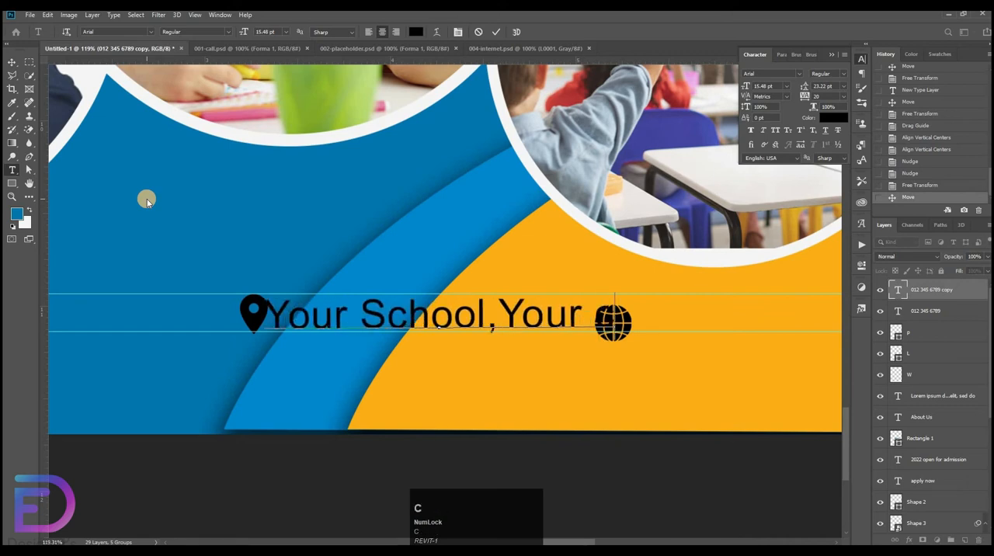
key("BackSpace")
key("BackSpace")
type("i")
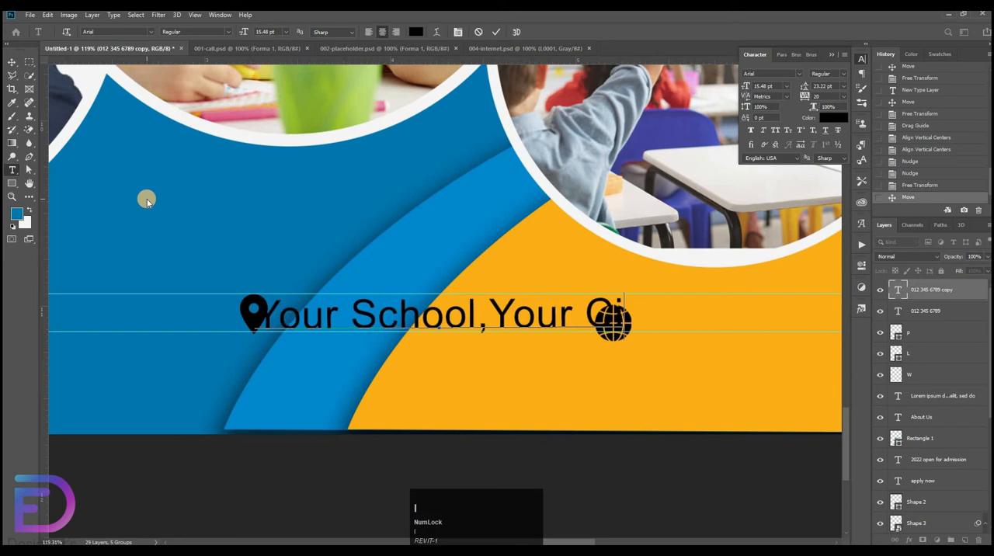
type("ty")
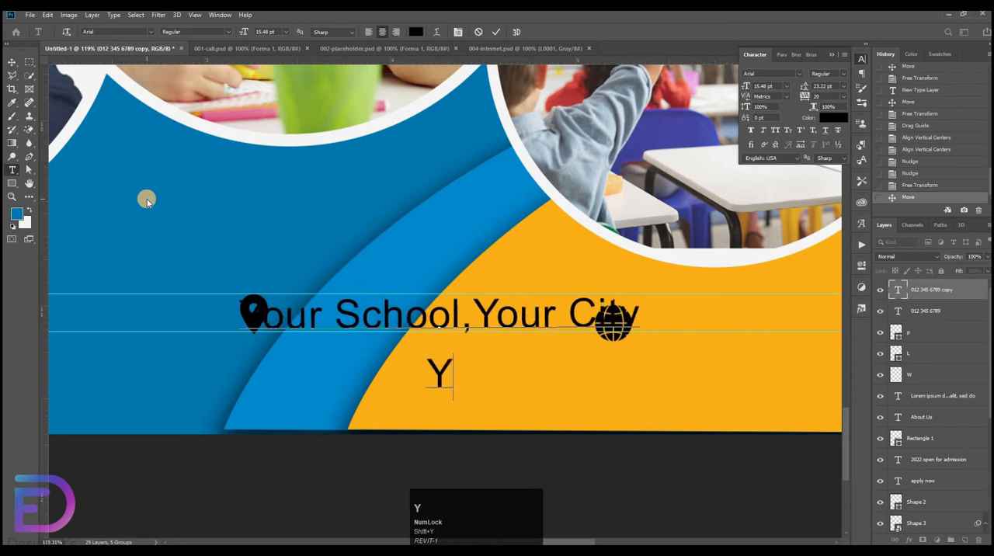
type("Your")
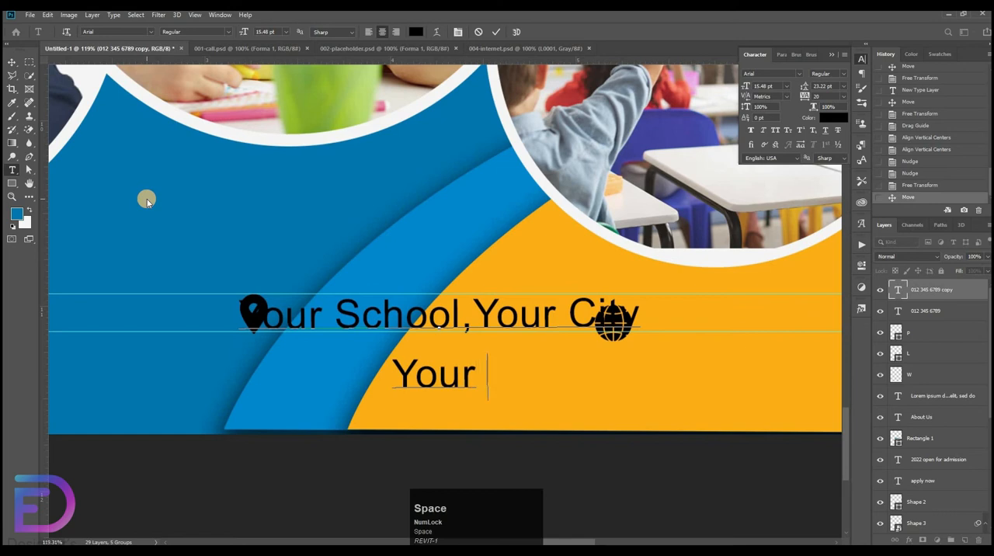
type(" s")
Add a second line to the address text with the placeholder street, state and postal code.
key("BackSpace")
type("Str")
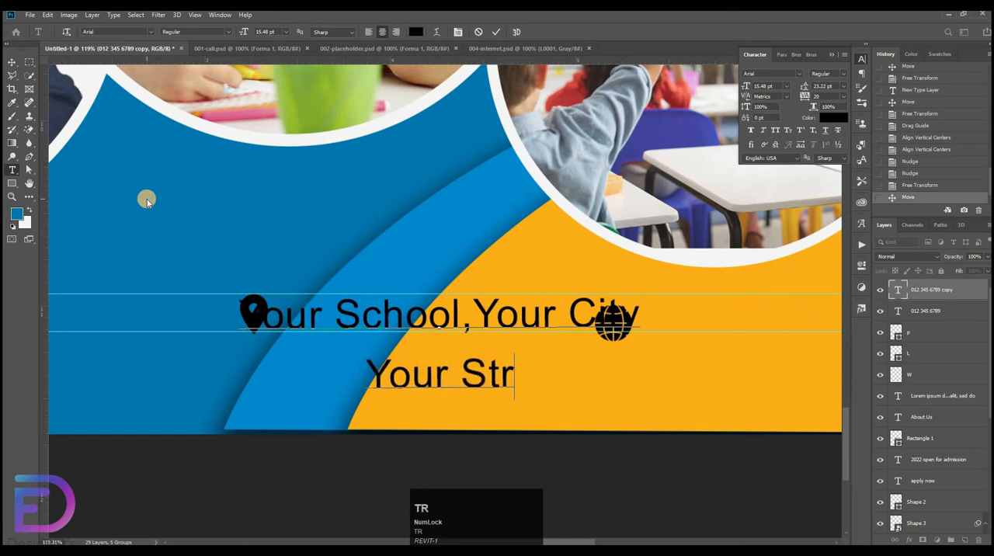
type("eet,")
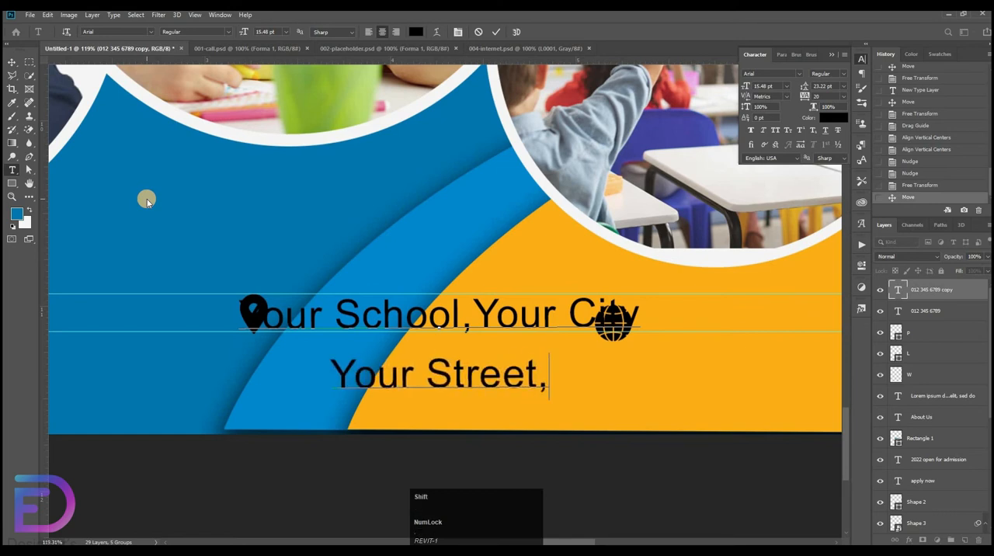
type("NY 1002")
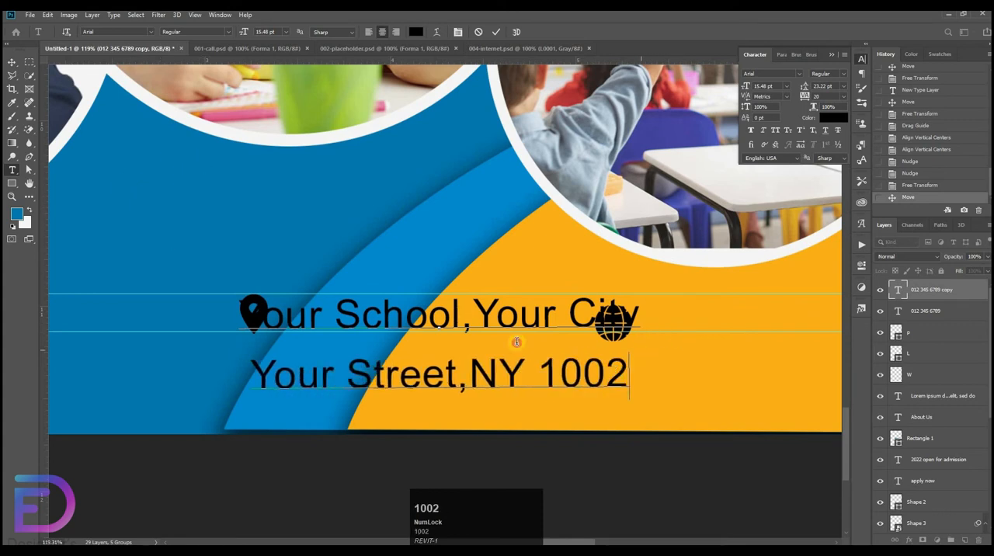
Left-align both lines of the address text and move the text up and left, closer to the location pin.
left_click_drag(517, 342, 79, 202)
left_click(369, 32)
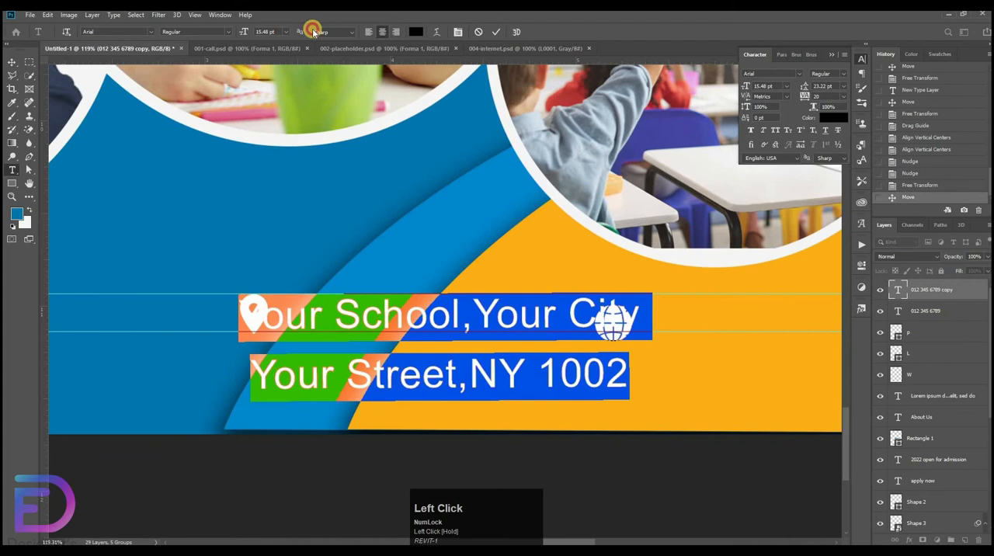
left_click(11, 62)
left_click_drag(462, 277, 443, 256)
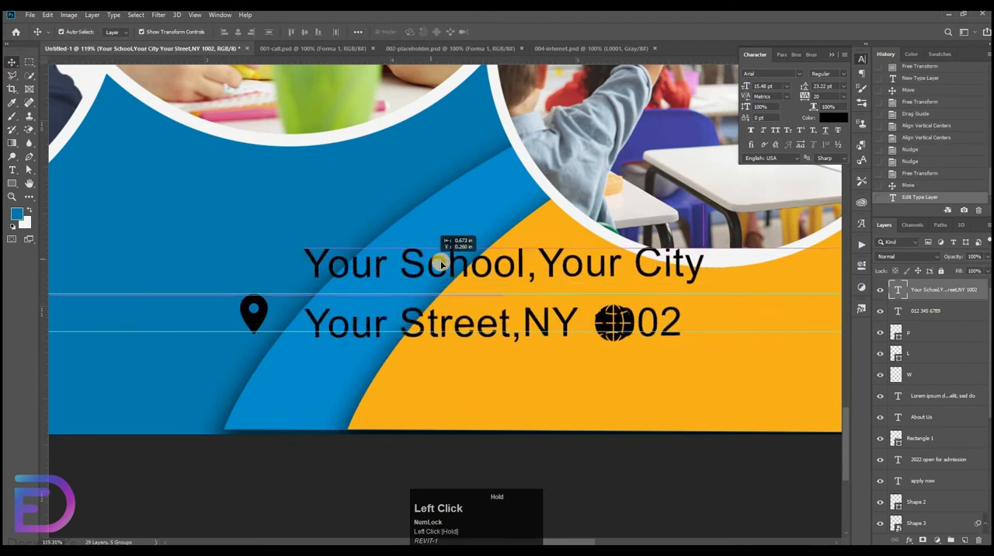
Set the leading of the two address lines to 14.22 pt.
key("t")
left_click_drag(306, 264, 685, 334)
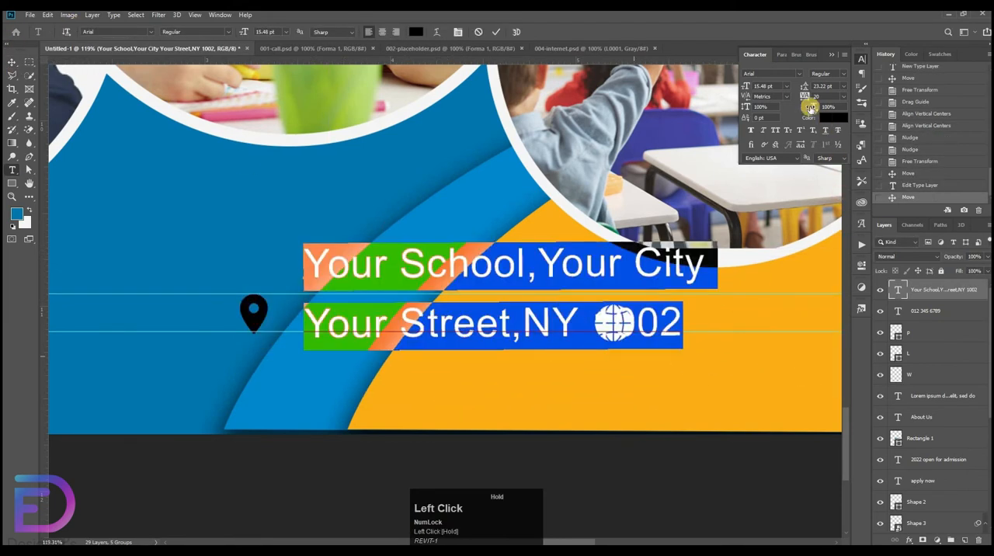
left_click_drag(801, 86, 799, 87)
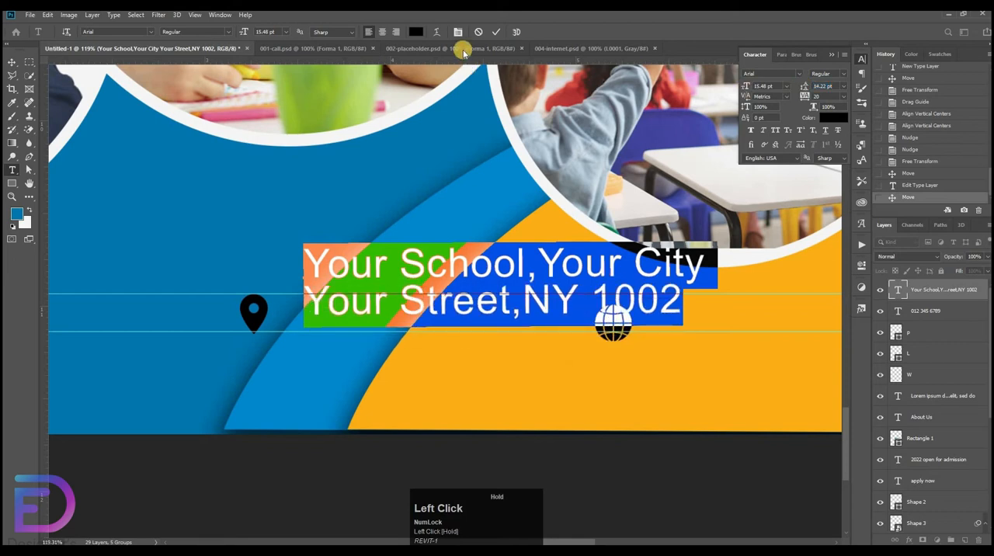
left_click(87, 75)
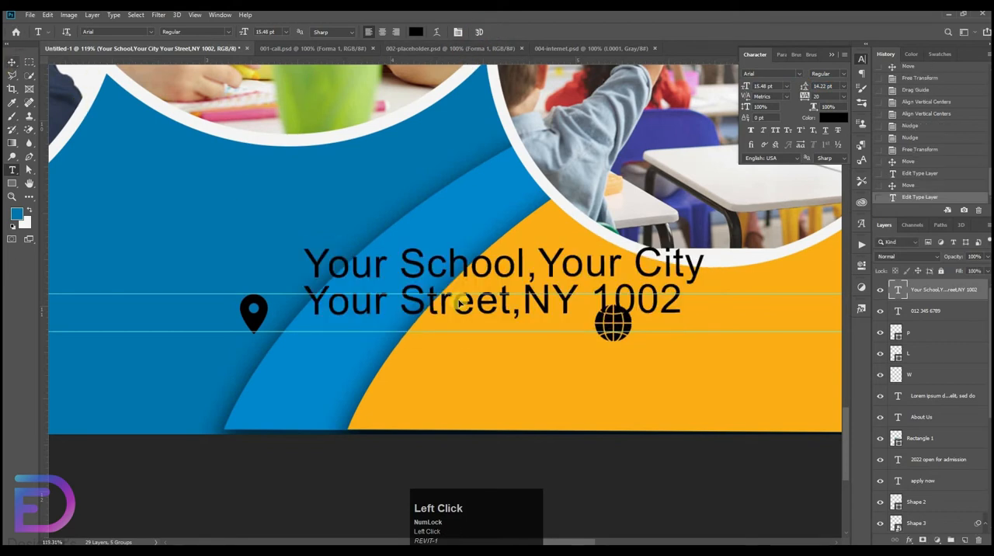
Move the address text down beside the location pin so that its first line sits between the guides.
left_click(12, 61)
mouse_move(501, 325)
left_mouse_down()
mouse_move(510, 308)
mouse_move(513, 315)
left_mouse_up()
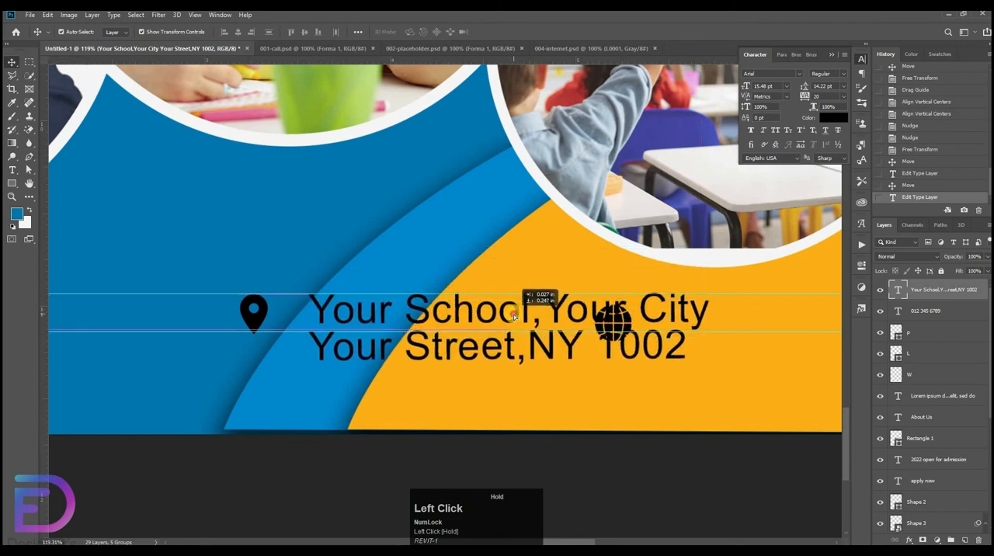
left_click_drag(437, 215, 362, 264)
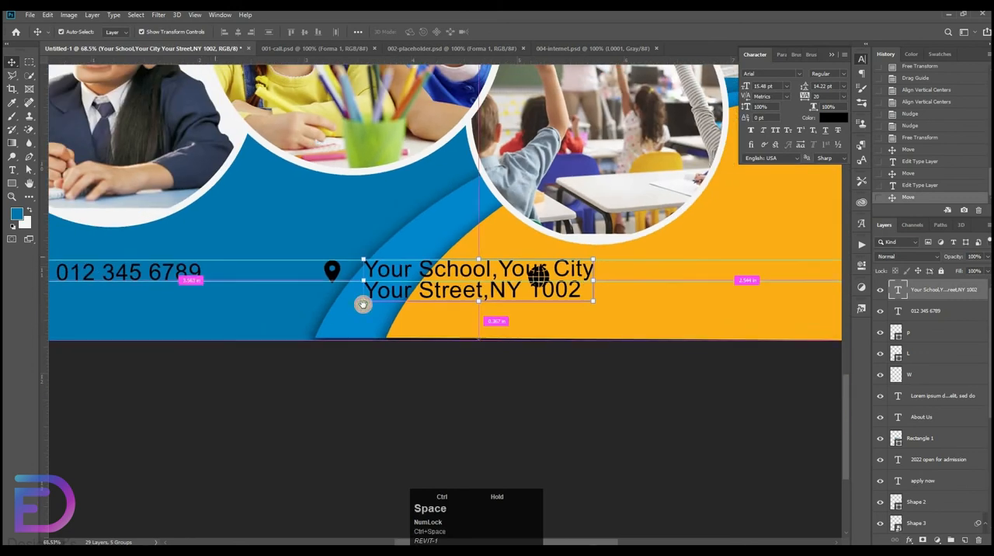
left_click_drag(145, 271, 212, 306)
key("Left")
key("Left")
key("Left")
key("Left")
key("Left")
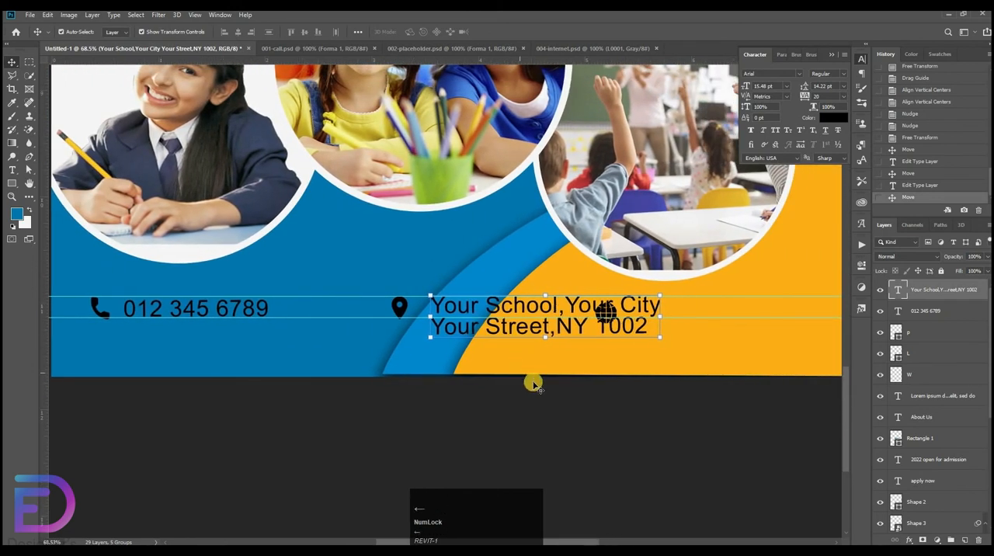
Reorder the layers so the phone number lies directly below the phone icon and the address directly below the location pin.
left_click(939, 312)
left_click_drag(928, 336, 929, 302)
left_click(935, 288)
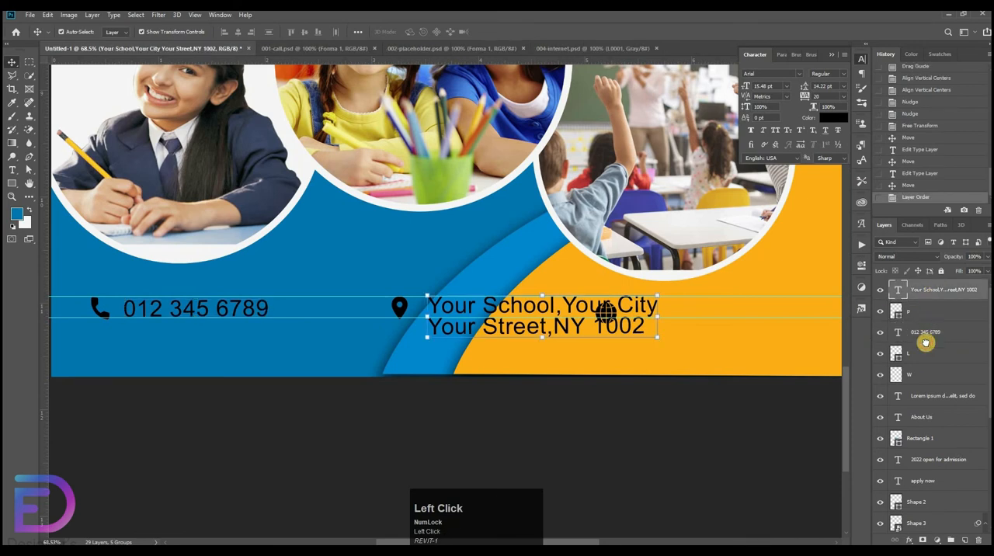
left_click_drag(925, 343, 922, 369)
left_click(602, 312)
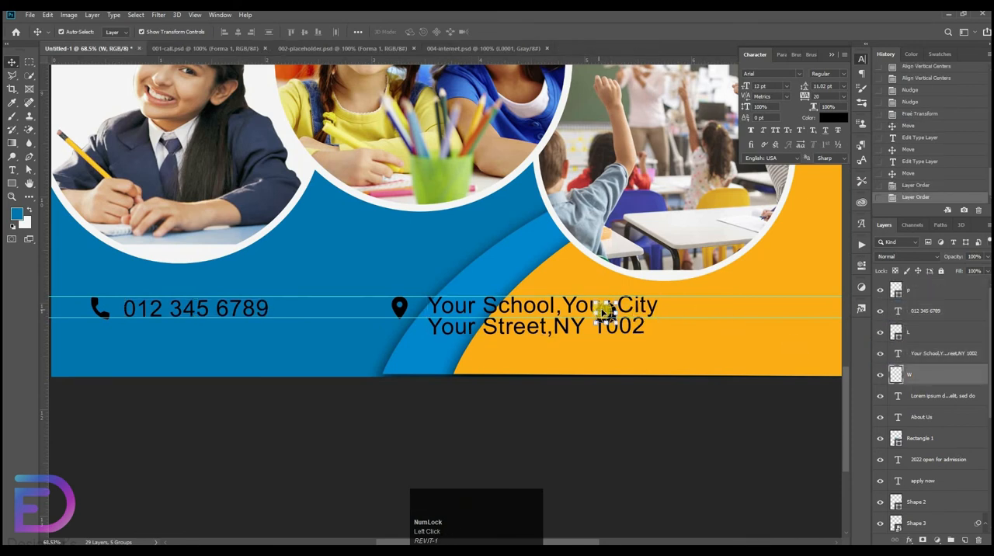
left_click_drag(605, 312, 729, 309)
key("ctrl+z")
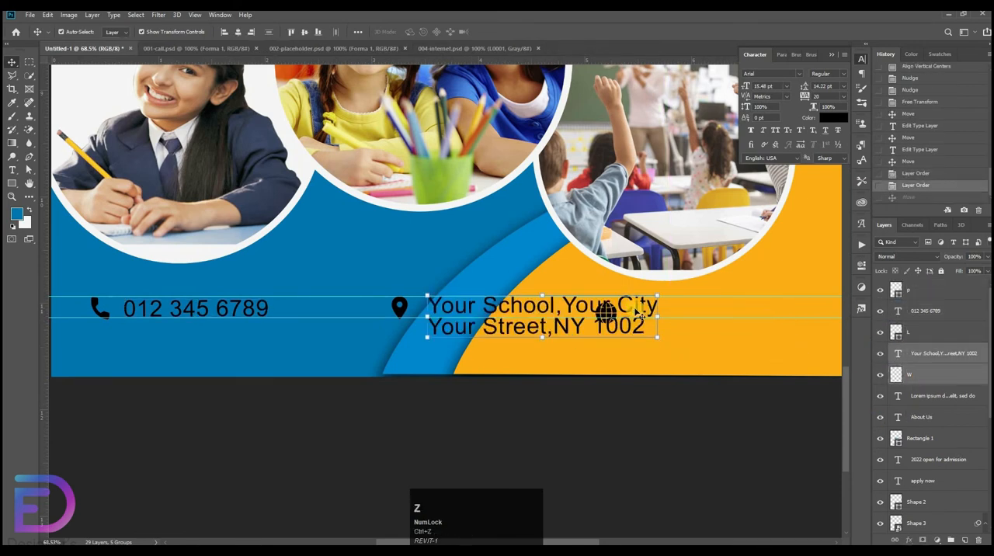
left_click(610, 313)
left_click_drag(607, 312, 719, 312)
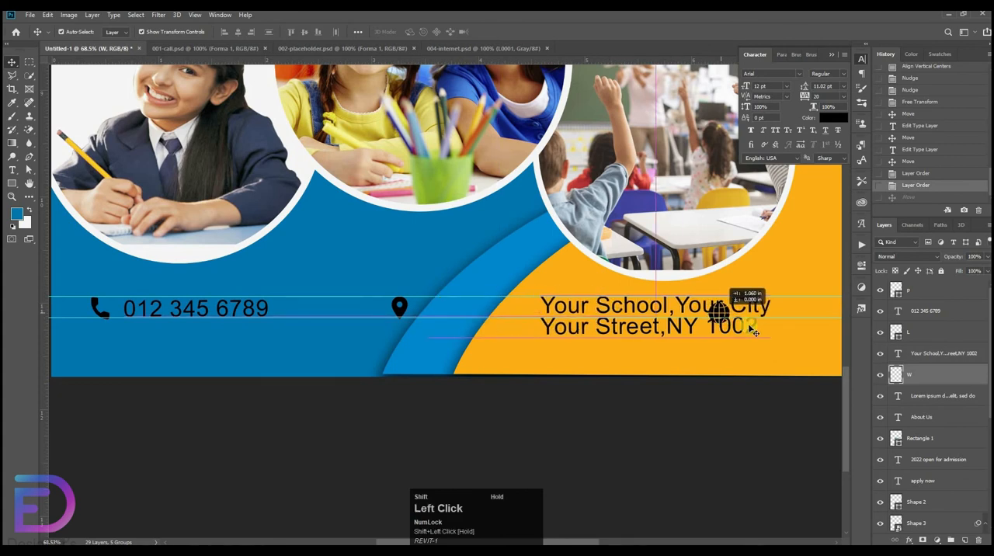
key("ctrl+z")
Nudge the globe icon's layer to the right until it is clear of the address text.
left_click(912, 377)
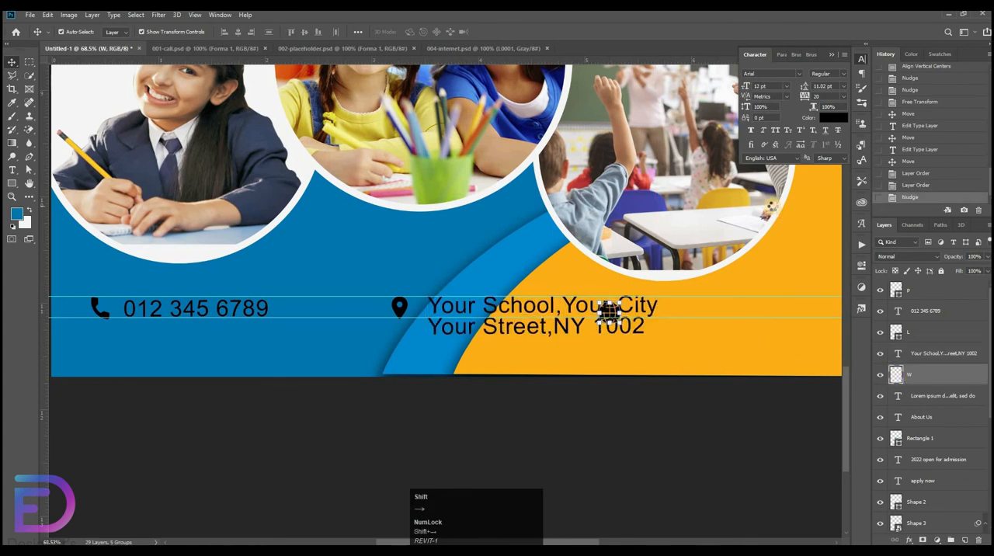
key("shift+Right")
key("shift+Right")
key("shift+Right")
key("shift+Right")
key("shift+Right")
key("shift+Right")
key("shift+Right")
key("shift+Right")
key("shift+Right")
key("shift+Right")
key("shift+Right")
key("shift+Right")
key("shift+Right")
key("shift+Right")
key("shift+Right")
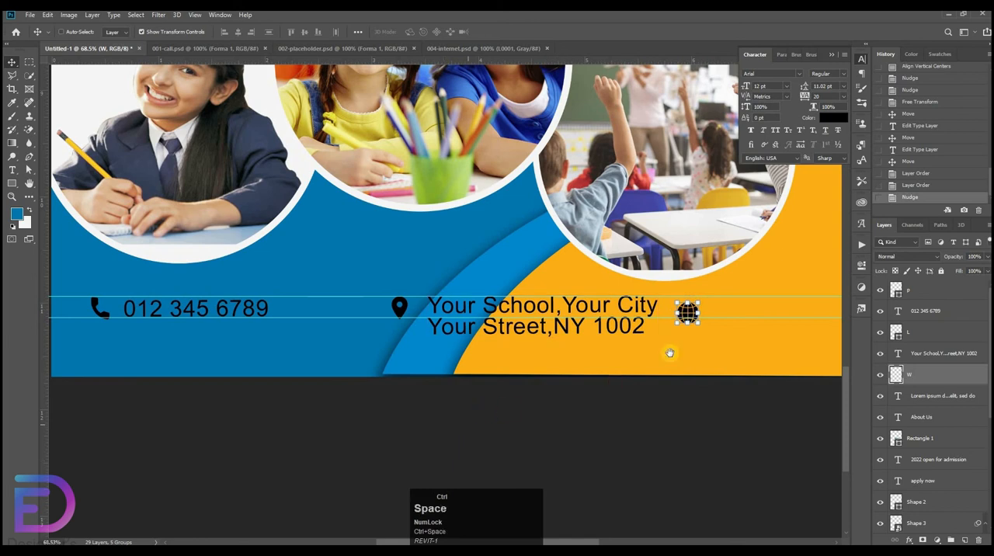
Nudge the location pin and the address text together to the left, towards the phone number.
left_click(368, 435)
left_click_drag(427, 414, 572, 413)
left_click_drag(586, 399, 458, 411)
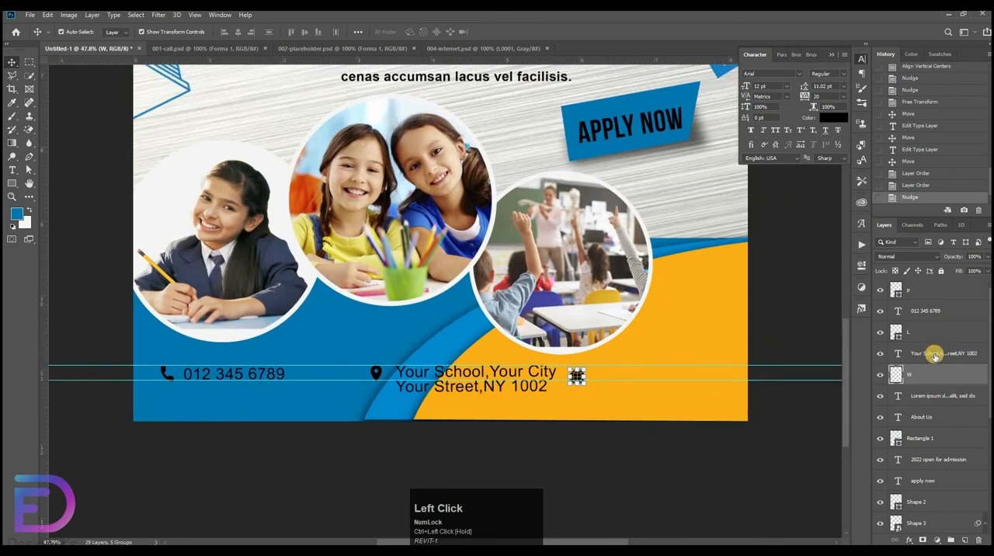
left_click(934, 355)
left_click(904, 333, "shift")
key("shift+Left")
key("shift+Left")
key("shift+Left")
key("shift+Left")
key("shift+Left")
key("shift+Left")
key("shift+Left")
key("shift+Left")
key("shift+Left")
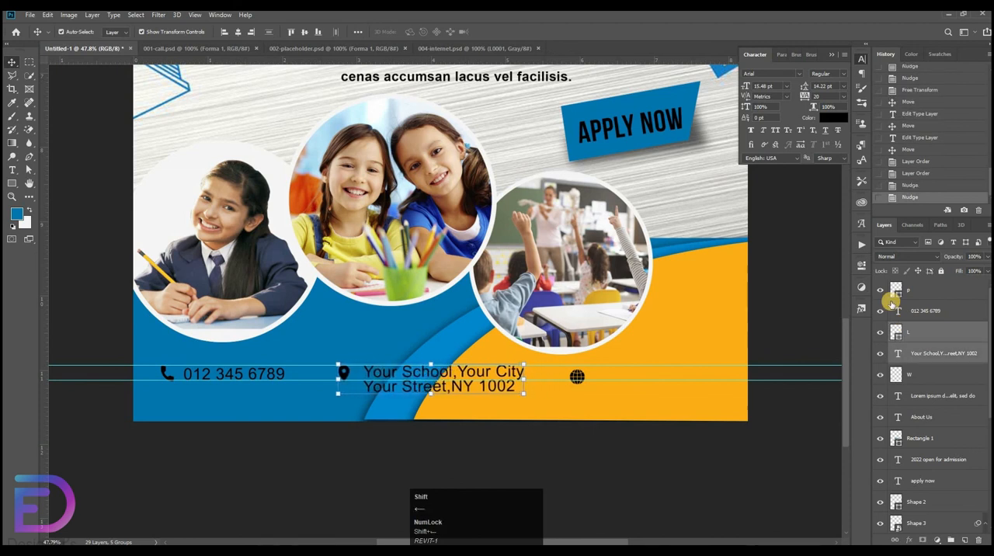
key("shift+Left")
left_click_drag(626, 461, 658, 439)
left_click(528, 311)
left_click_drag(246, 399, 322, 417)
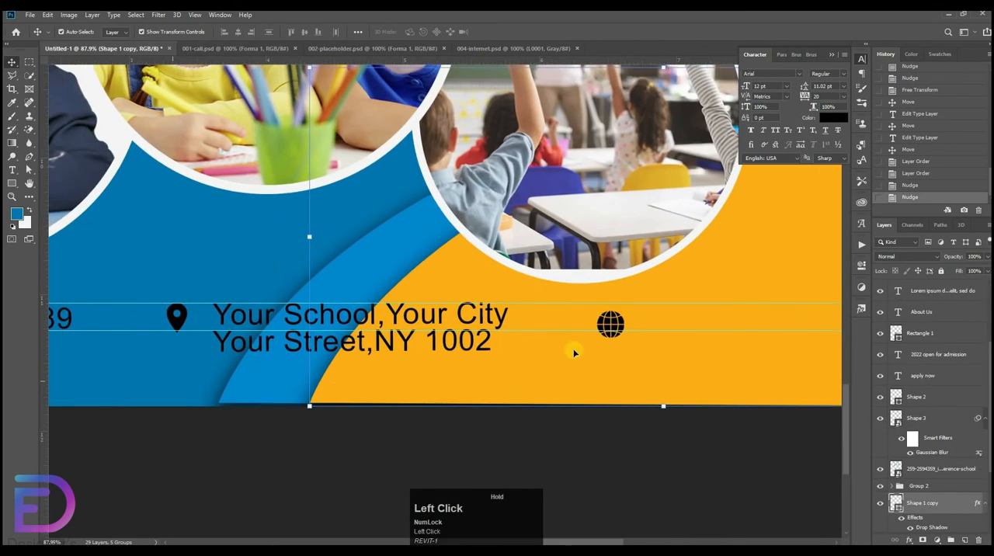
left_click(613, 320)
left_click_drag(613, 322, 621, 313)
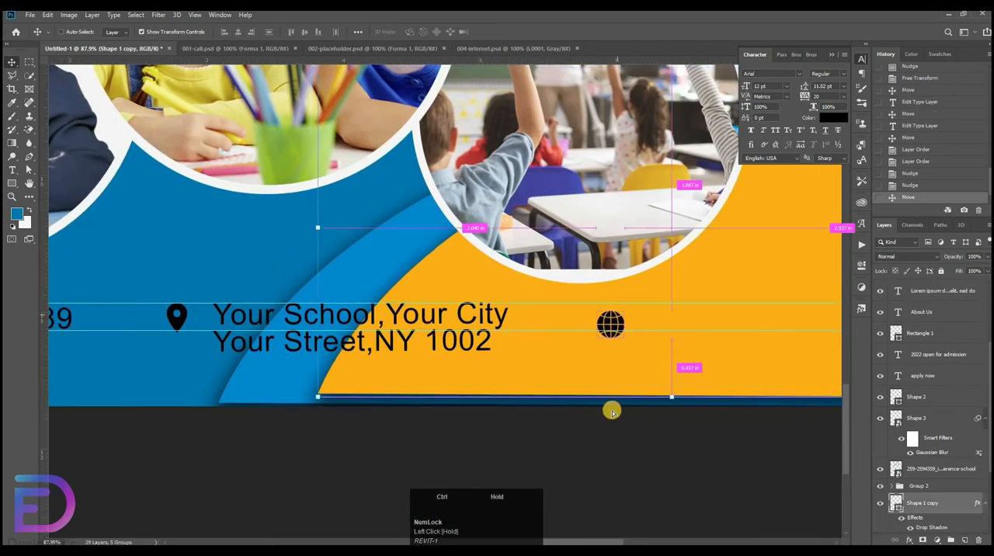
key("ctrl+z")
Move the globe icon up so that it fits between the two guides.
left_click_drag(665, 411, 714, 411)
left_click_drag(565, 539, 561, 543)
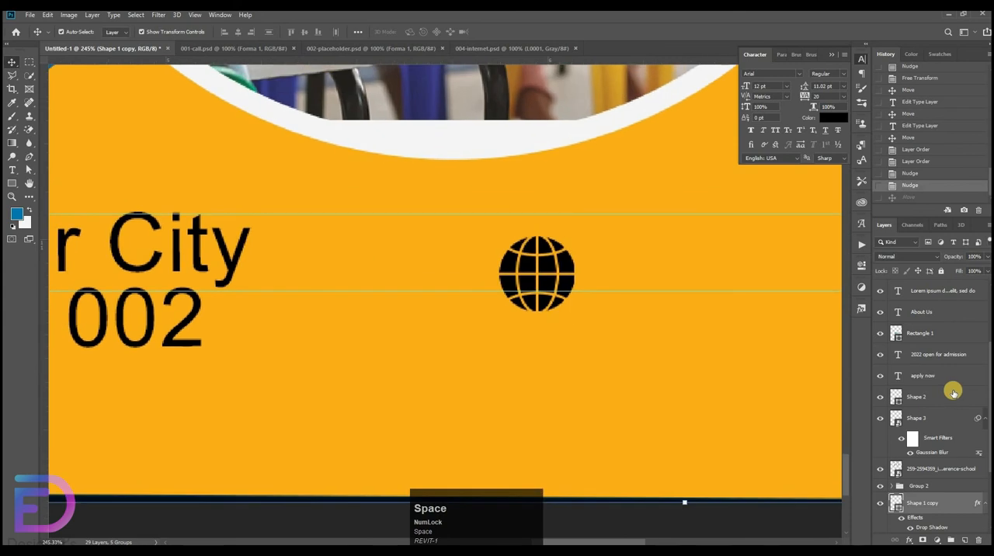
scroll(927, 329, "up", 3)
left_click_drag(546, 280, 550, 260)
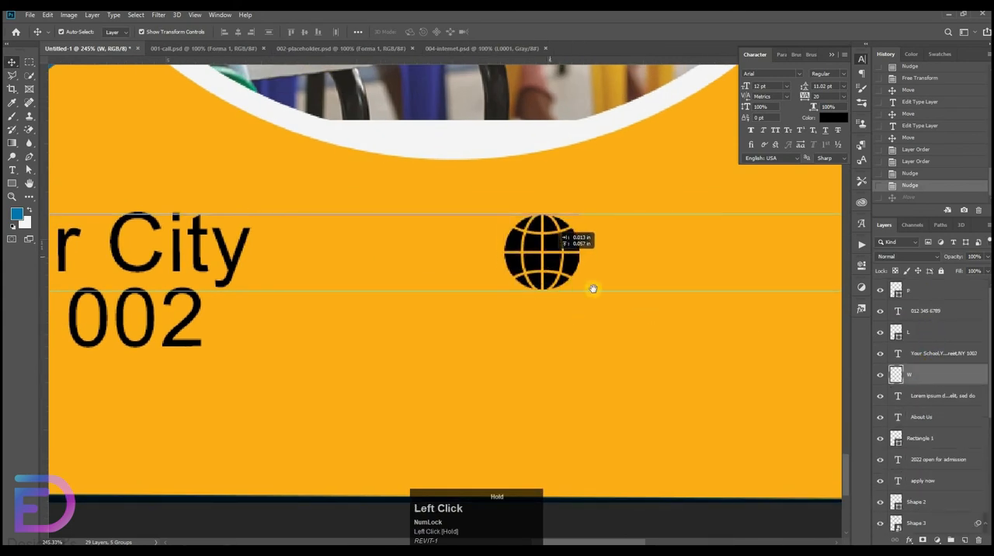
left_click_drag(592, 289, 593, 289)
Duplicate the phone number text and place the copy to the right of the globe icon.
scroll(593, 289, "down", 5)
left_click(189, 281)
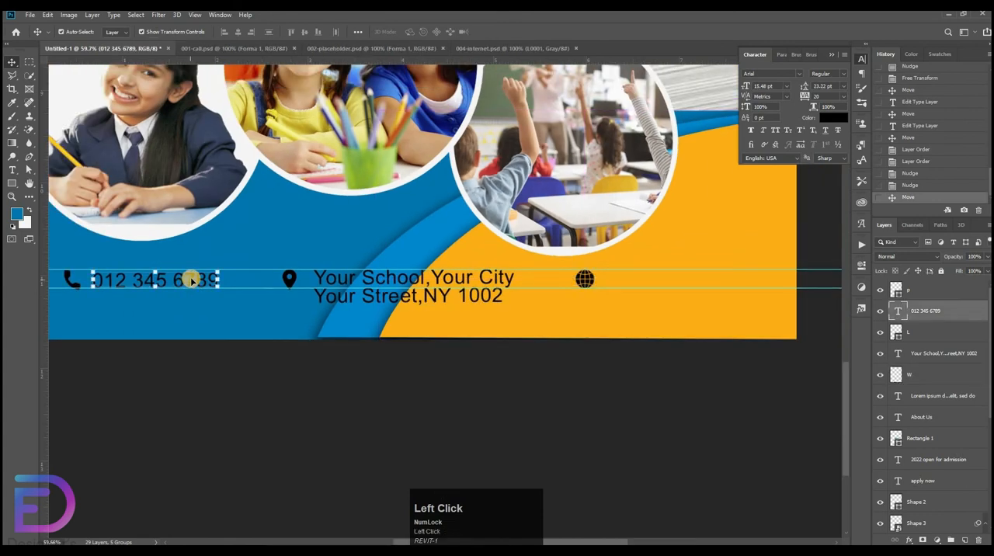
left_click_drag(191, 281, 718, 279)
Open the copied text beside the globe icon for editing and clear its contents.
key("t")
left_click(582, 278)
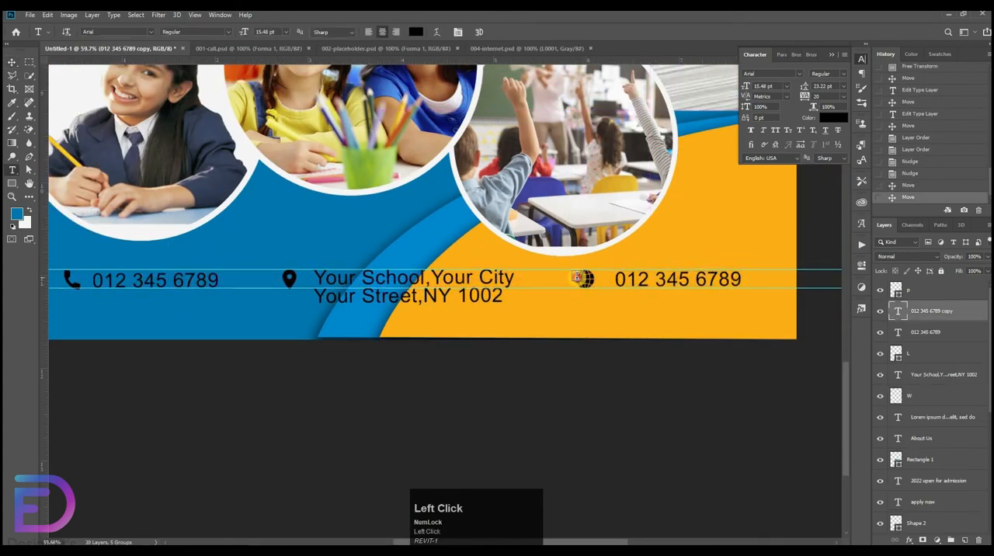
key("BackSpace")
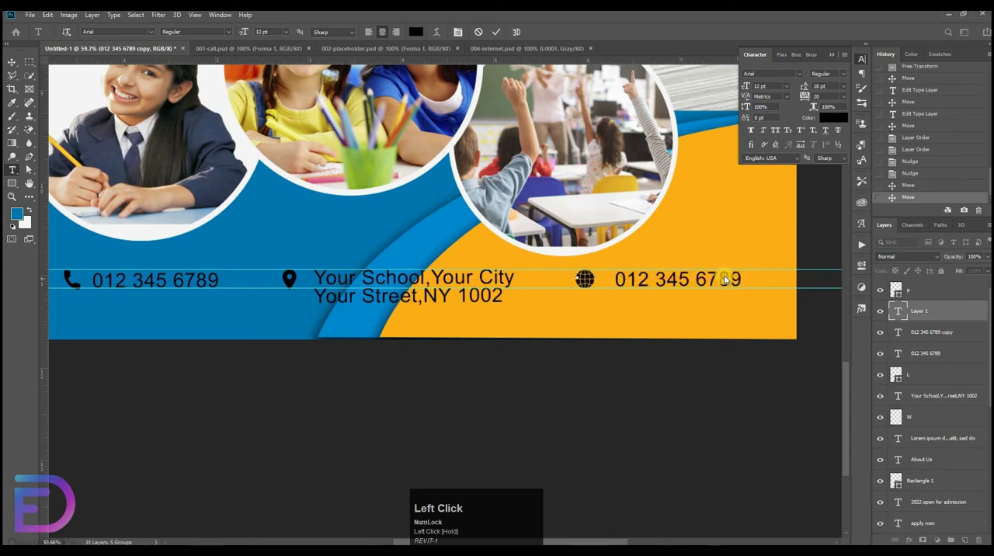
left_click(929, 311)
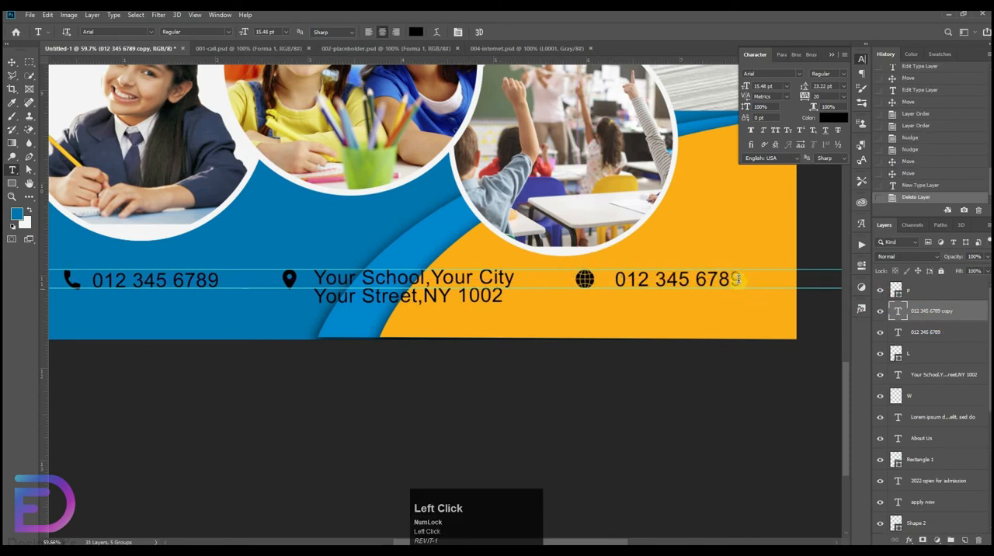
key("Return")
key("BackSpace")
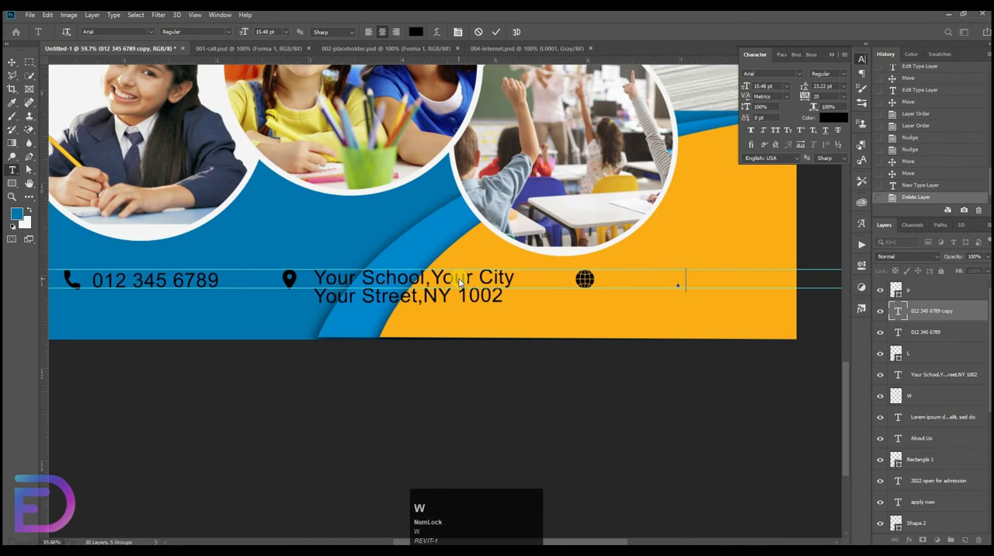
type("www.s")
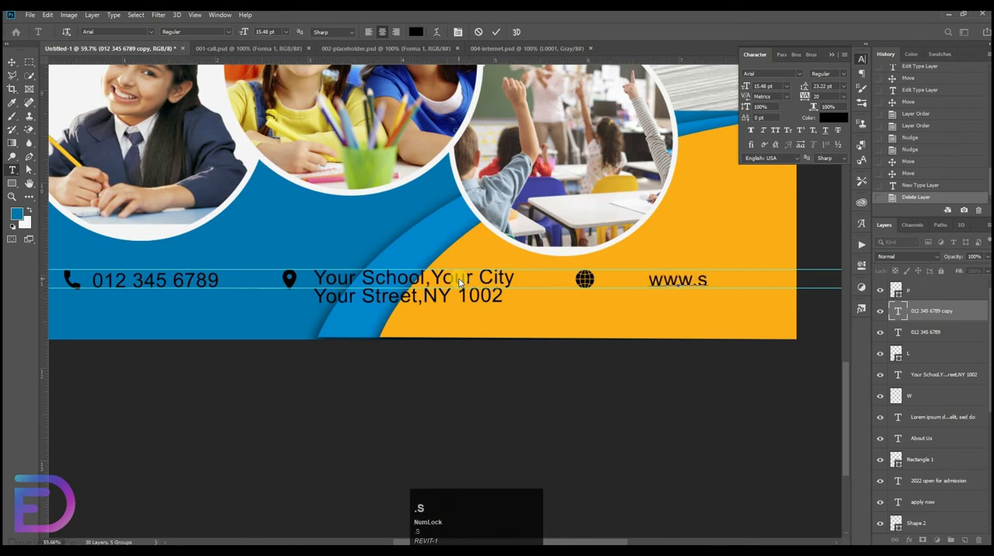
type("c")
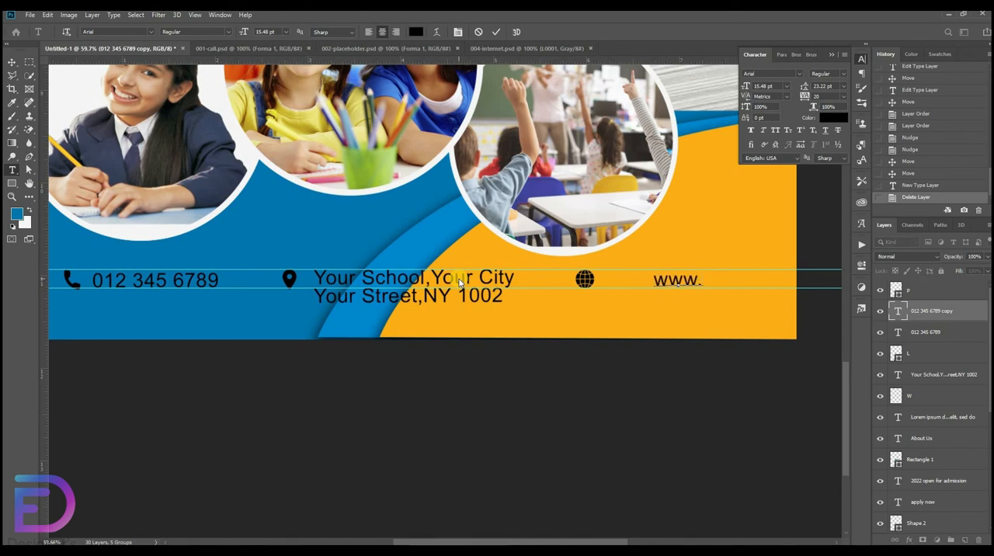
type("yoursc")
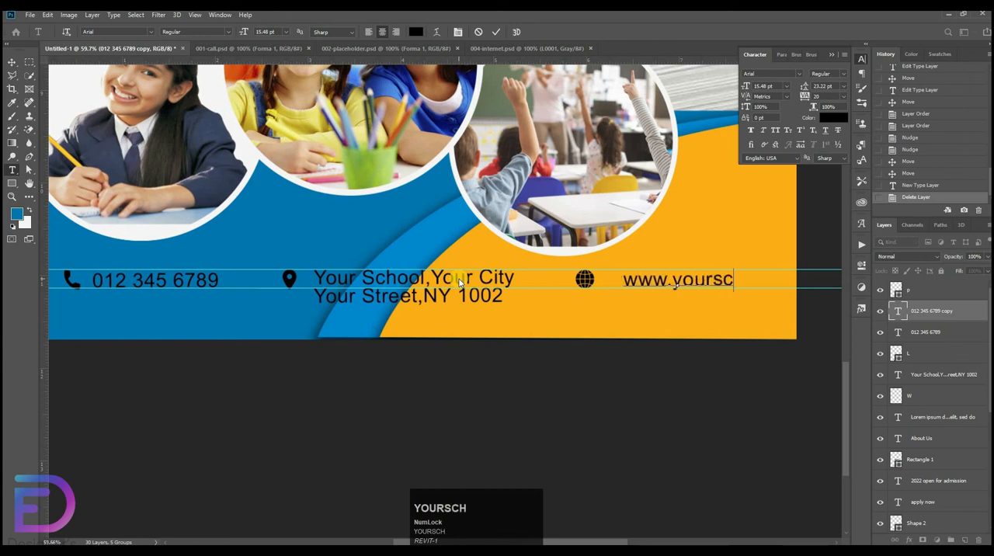
type("hool.com")
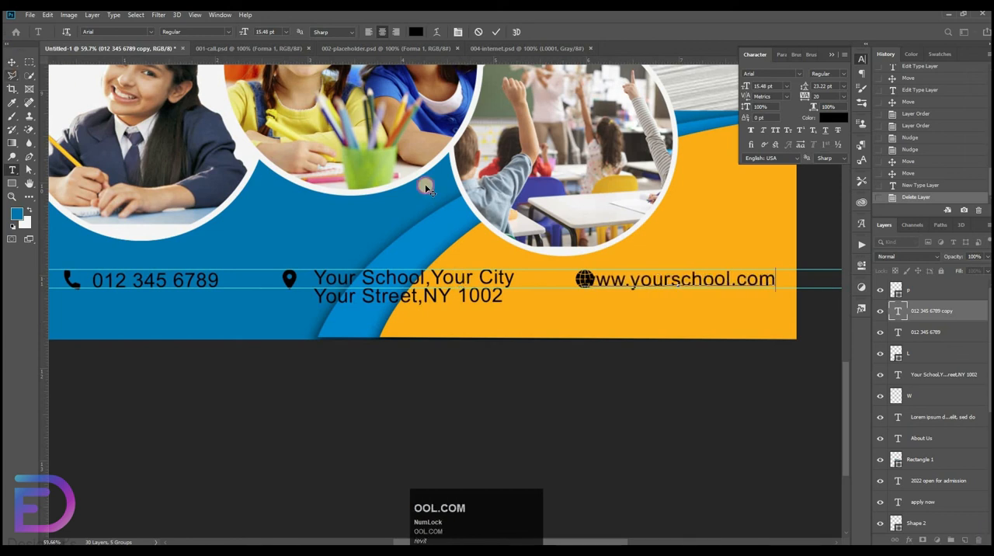
Move the website text to the right so that it clears the globe icon.
left_click(12, 62)
left_click_drag(667, 279, 695, 282)
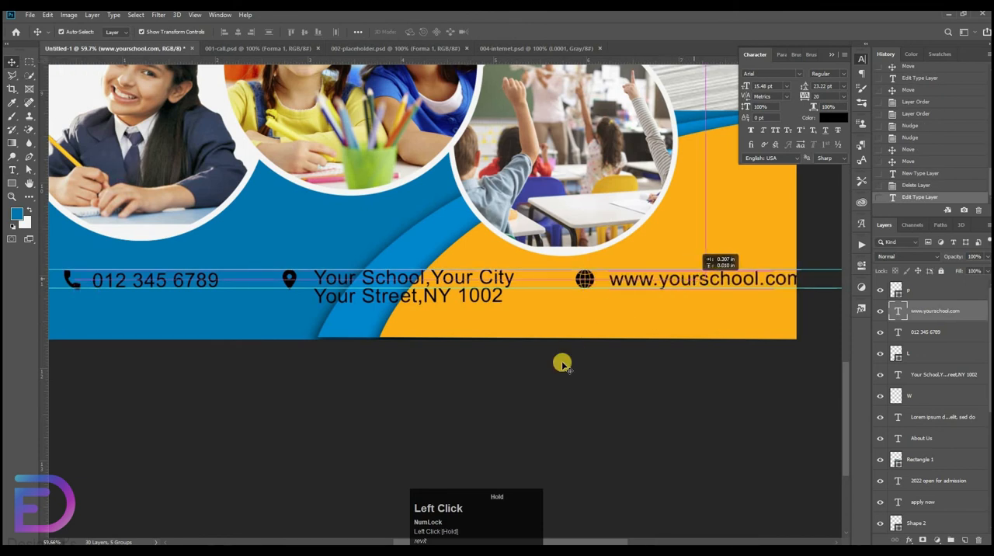
left_click_drag(562, 363, 562, 364)
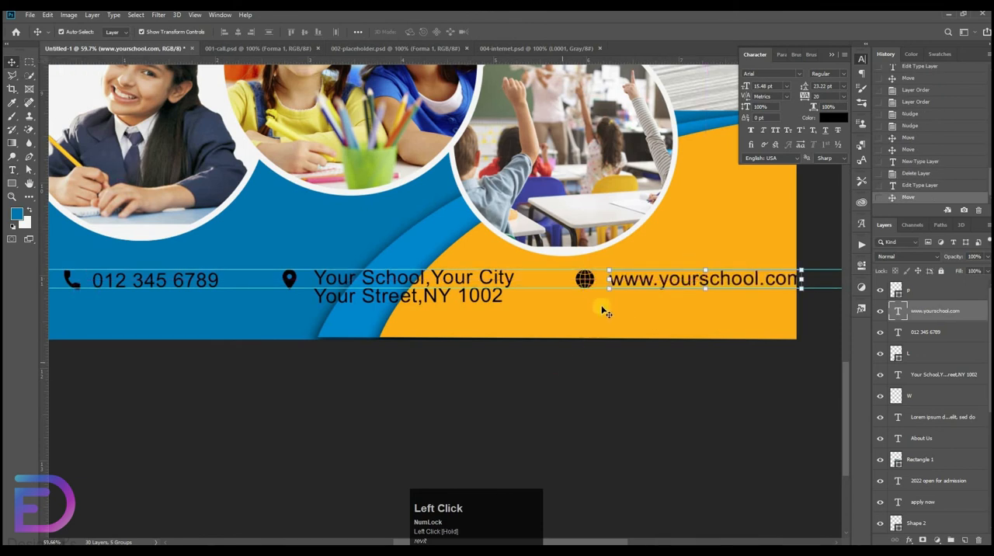
Reorder the website text layer so that it sits directly below the globe icon layer W.
left_click(952, 290)
scroll(932, 365, "up", 1)
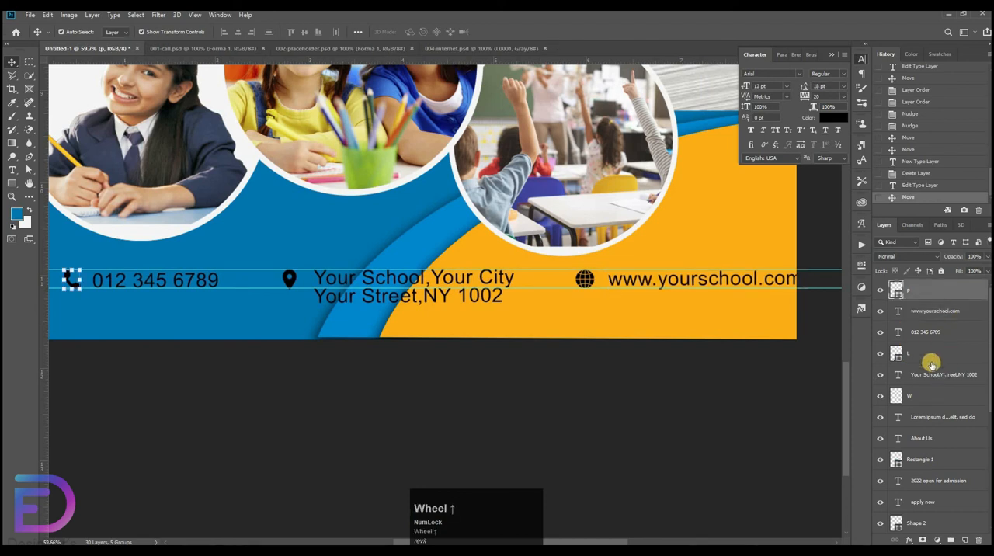
left_click(926, 417)
left_click(928, 400)
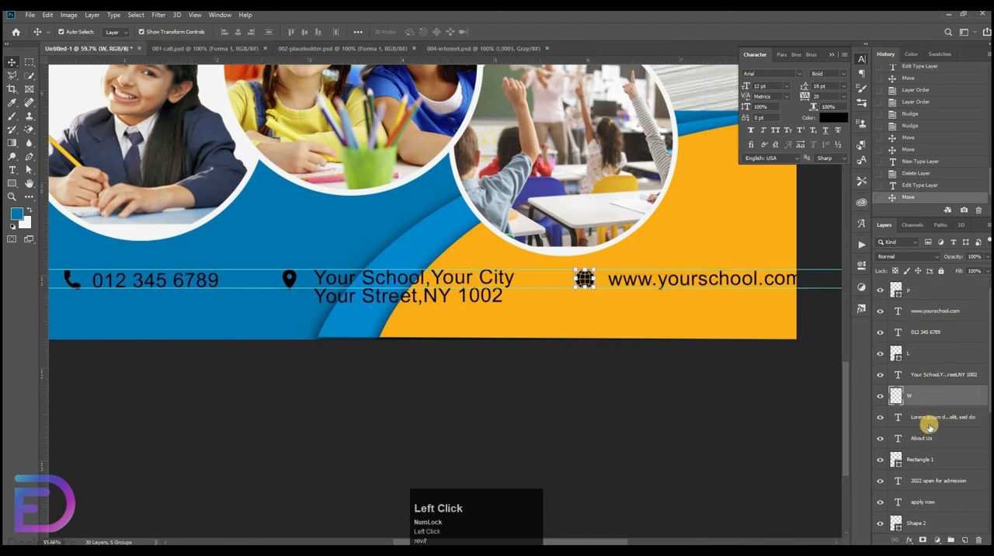
left_click_drag(944, 312, 943, 405)
Select all six contact row layers, from the phone icon to the website, and move them together 30 px to the left.
scroll(941, 311, "up", 1, "shift")
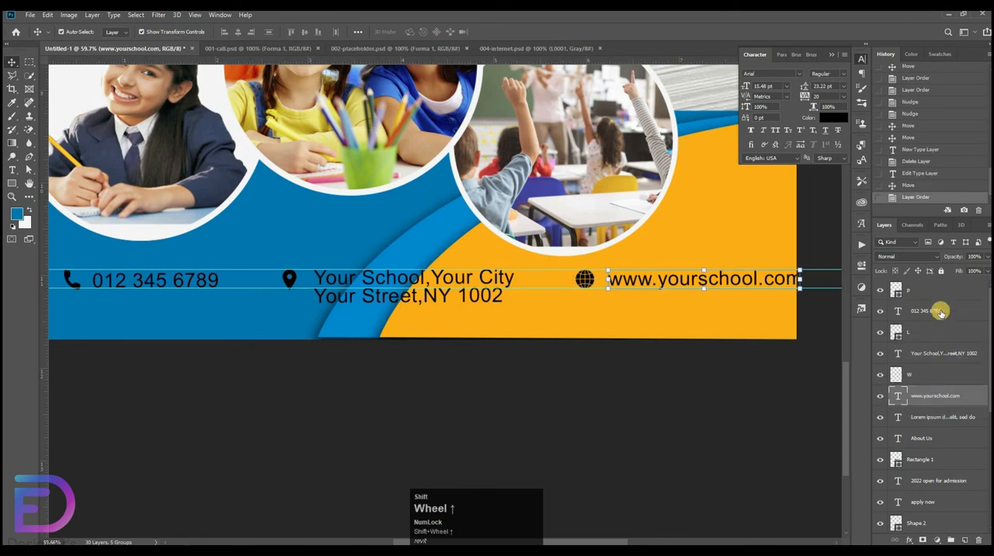
left_click(918, 387, "shift")
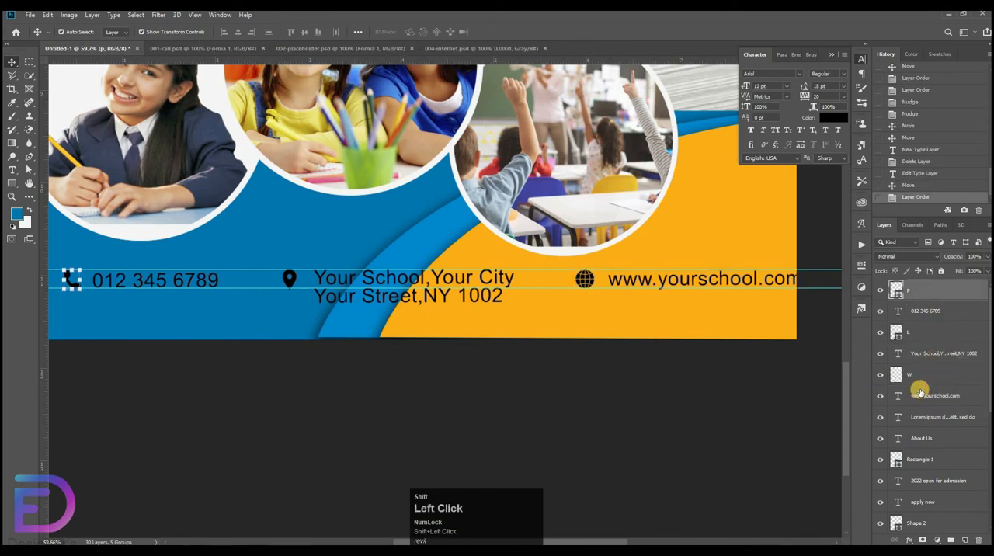
key("ctrl+t")
left_click_drag(626, 267, 604, 287)
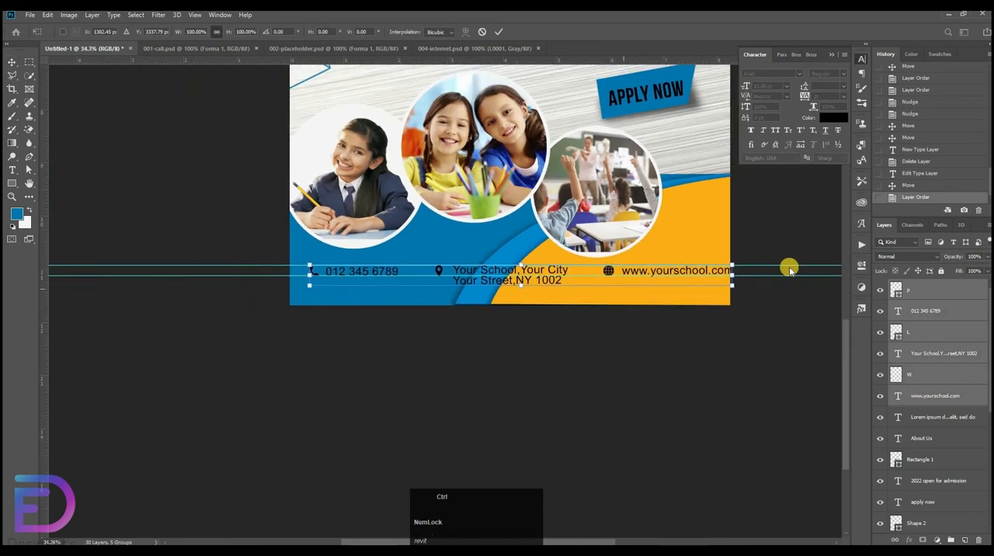
key("shift+Left")
key("shift+Left")
key("shift+Left")
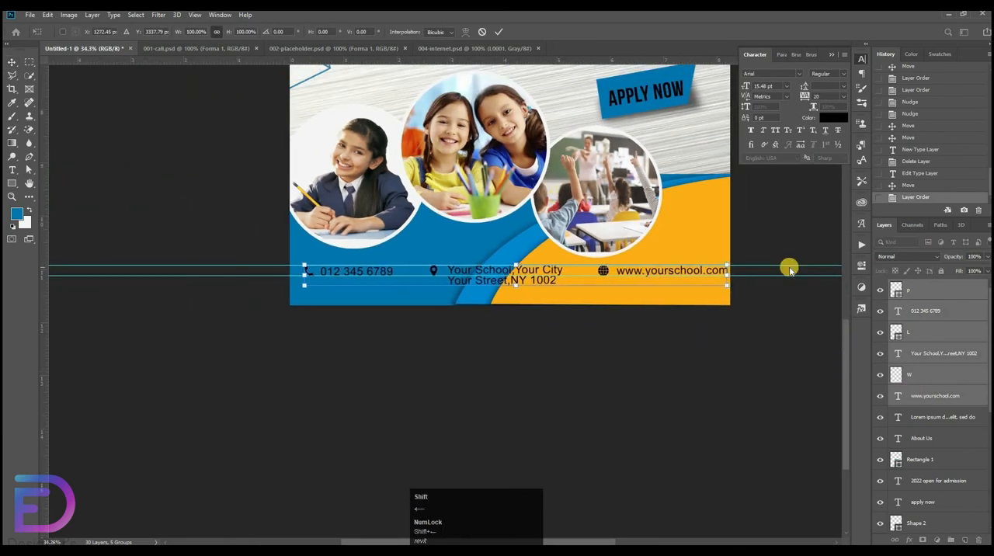
left_click(600, 377)
Nudge the address text closer to the location pin and nudge the globe icon slightly left.
left_click(466, 276)
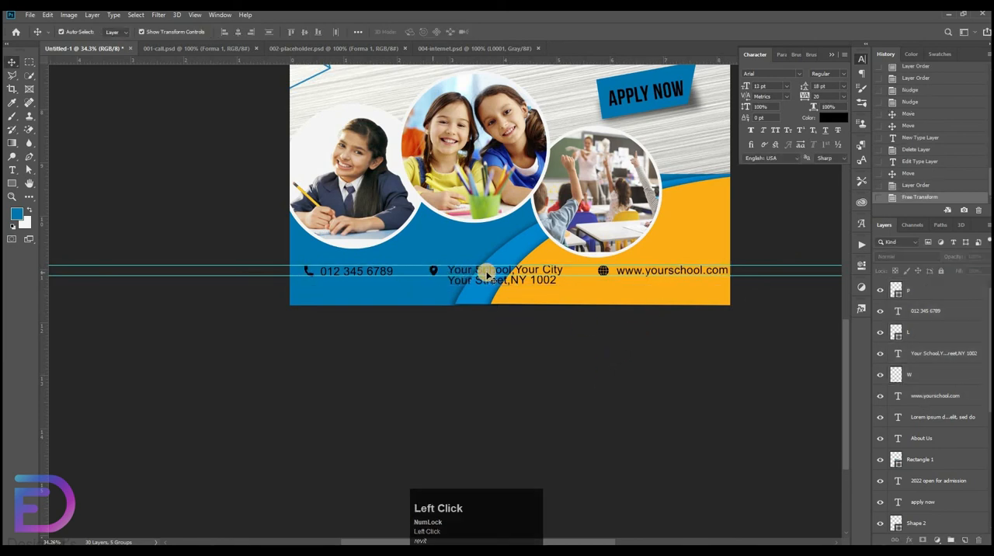
key("Left")
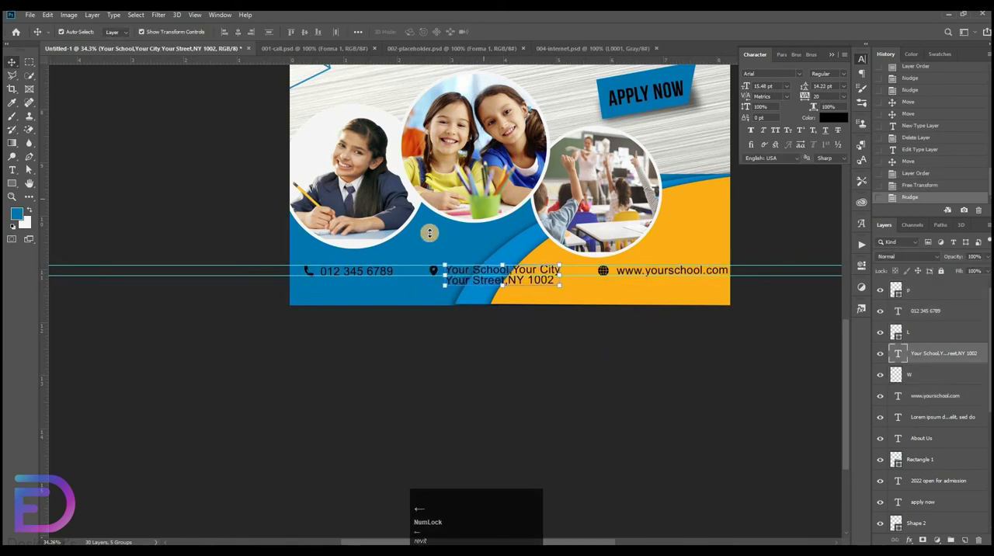
left_click(608, 272)
key("Left")
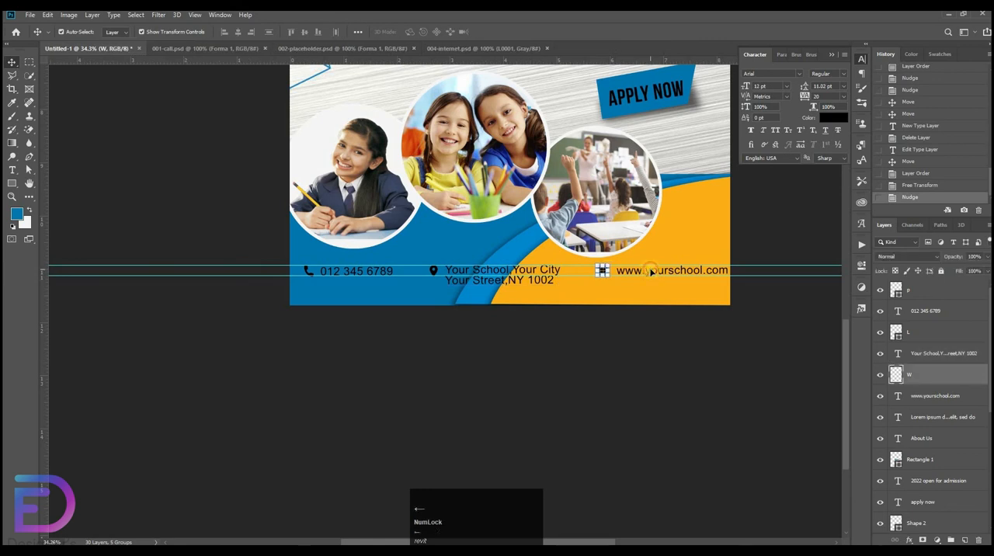
Shift the globe icon and the website text together to the left, towards the address.
left_click(651, 272)
left_click(949, 377, "shift")
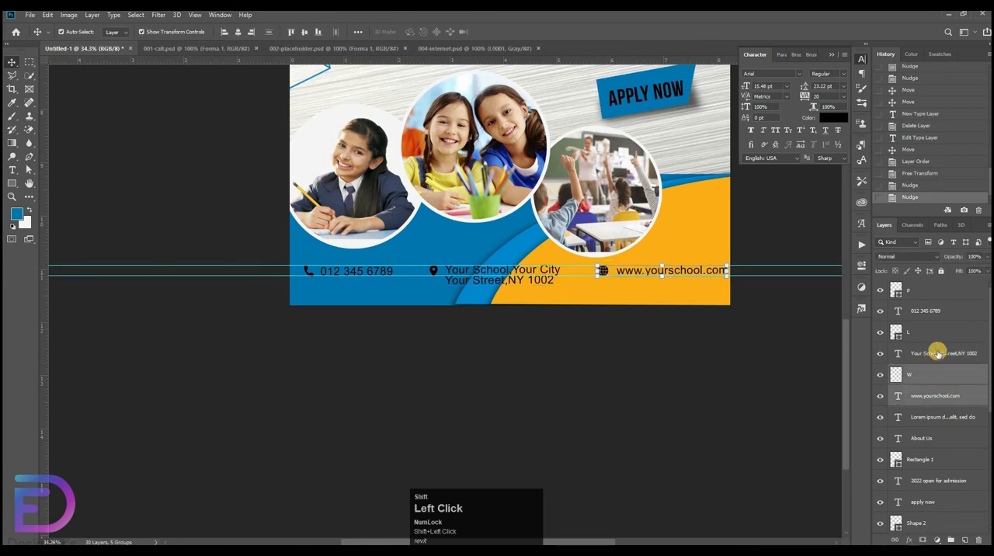
key("shift+Left")
key("shift+Left")
key("shift+Left")
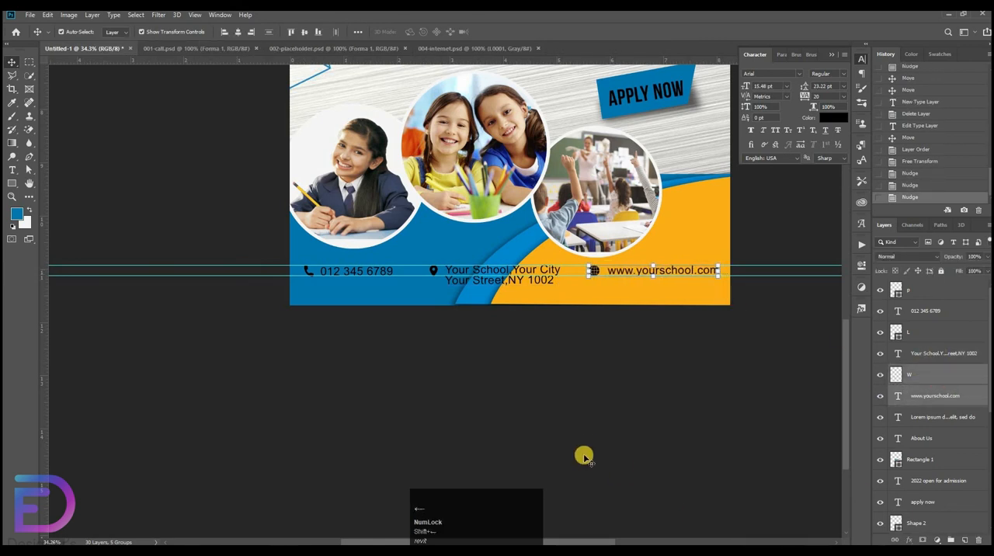
Nudge the website text slightly left, closer to the globe icon.
left_click(661, 272)
key("Left")
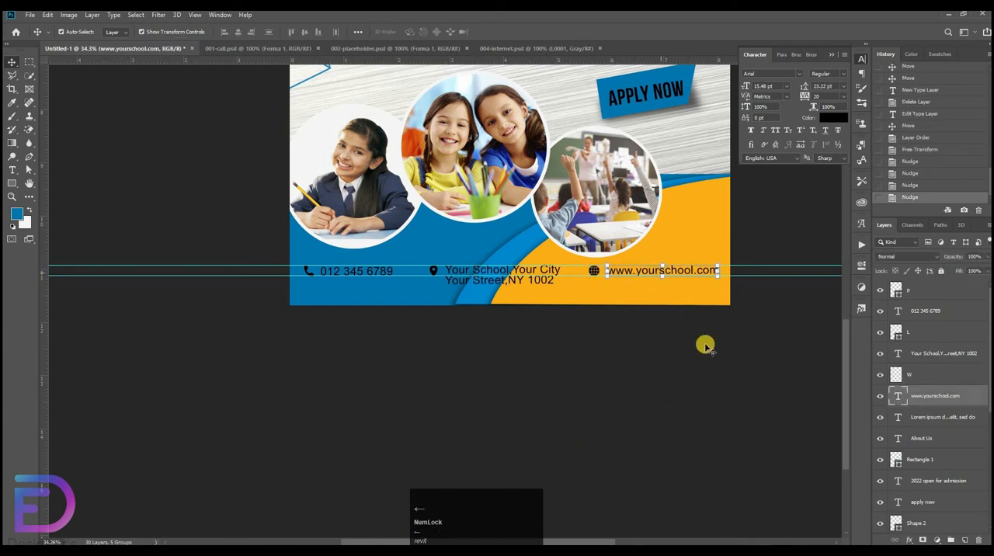
key("Left")
key("Left")
key("Left")
key("Left")
key("Left")
key("Left")
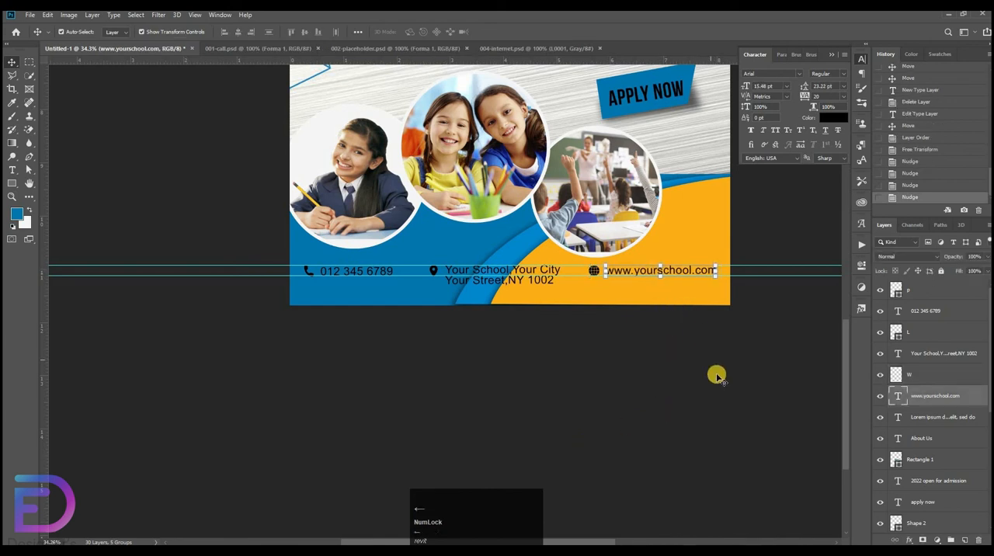
Move the whole contact row together 10 px to the right and hide the guides.
left_click(925, 291, "shift")
key("ctrl+t")
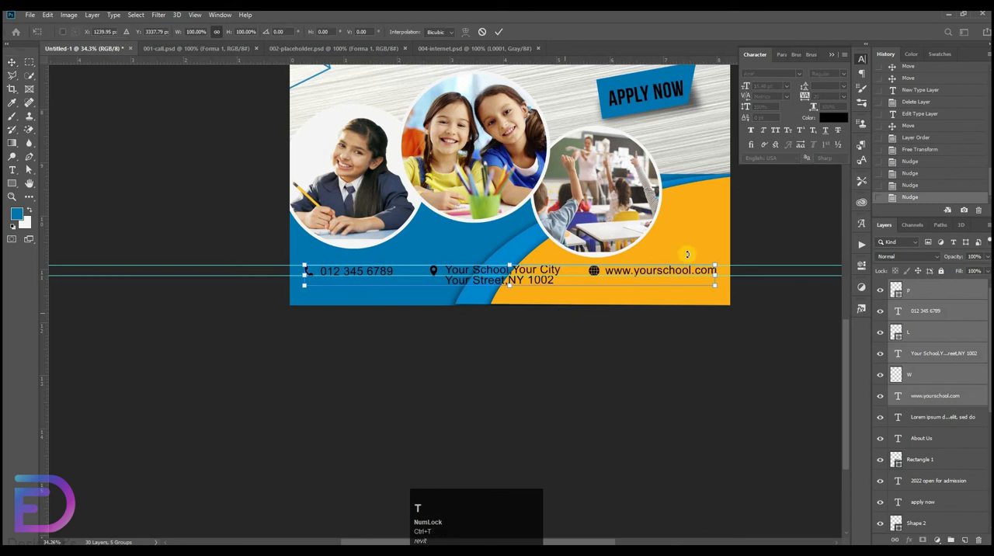
key("shift+Right")
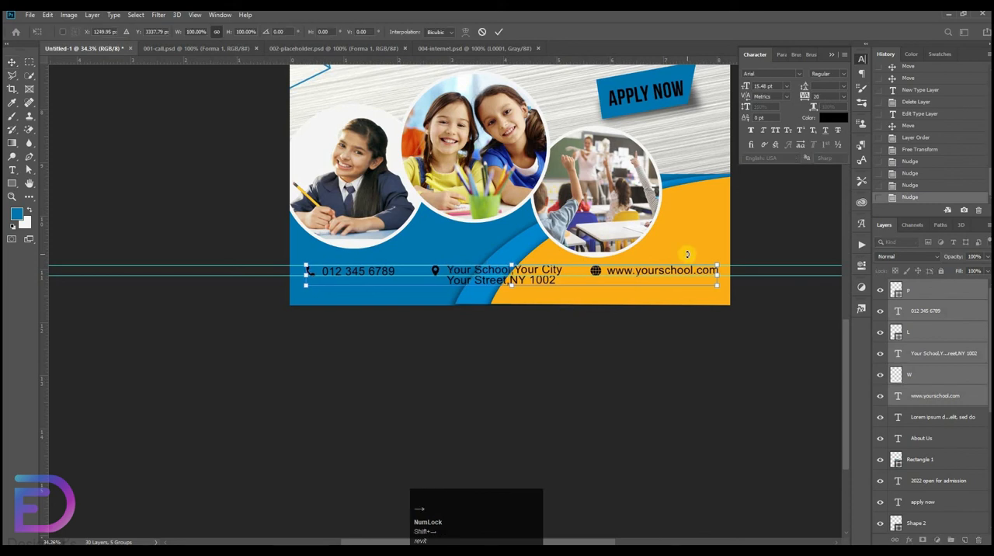
key("ctrl+0")
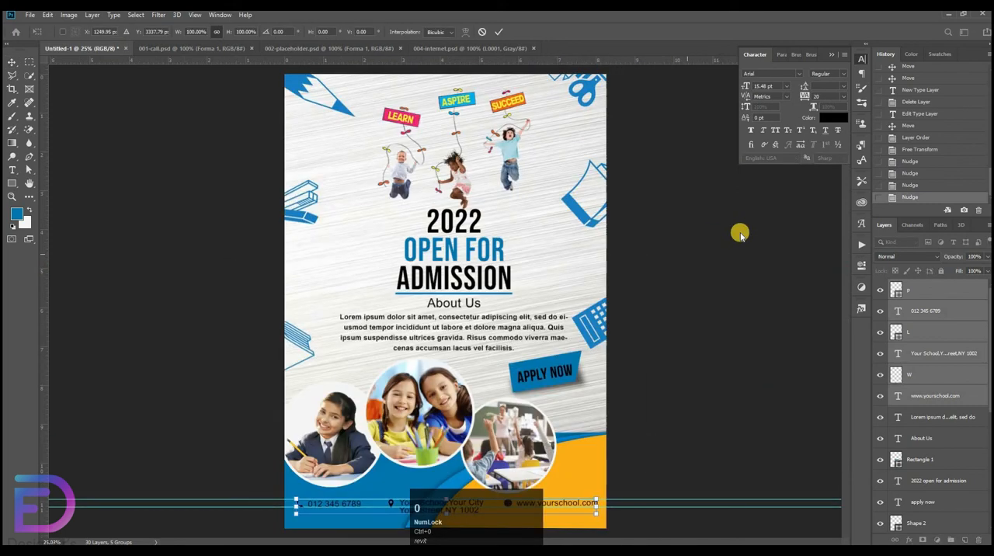
left_click(712, 294)
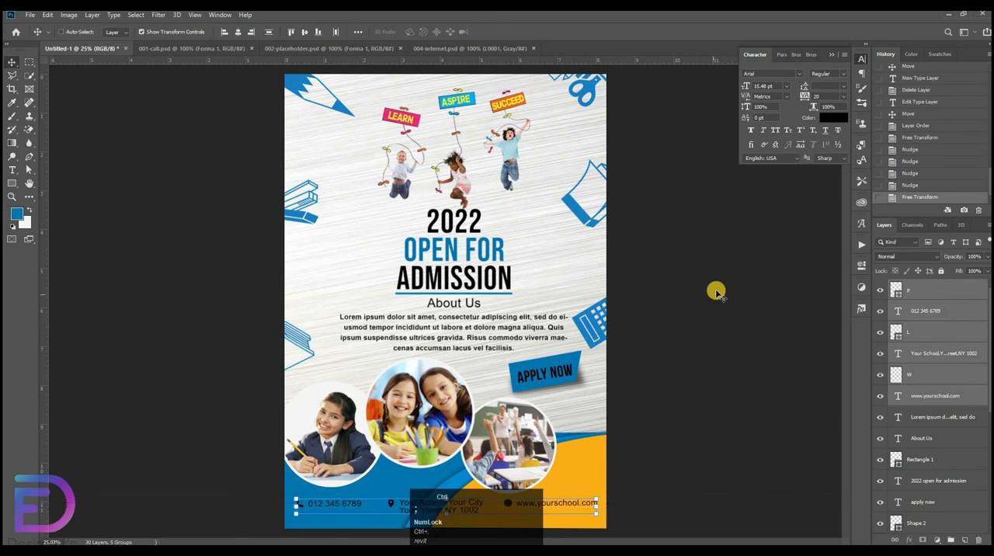
left_click(738, 292)
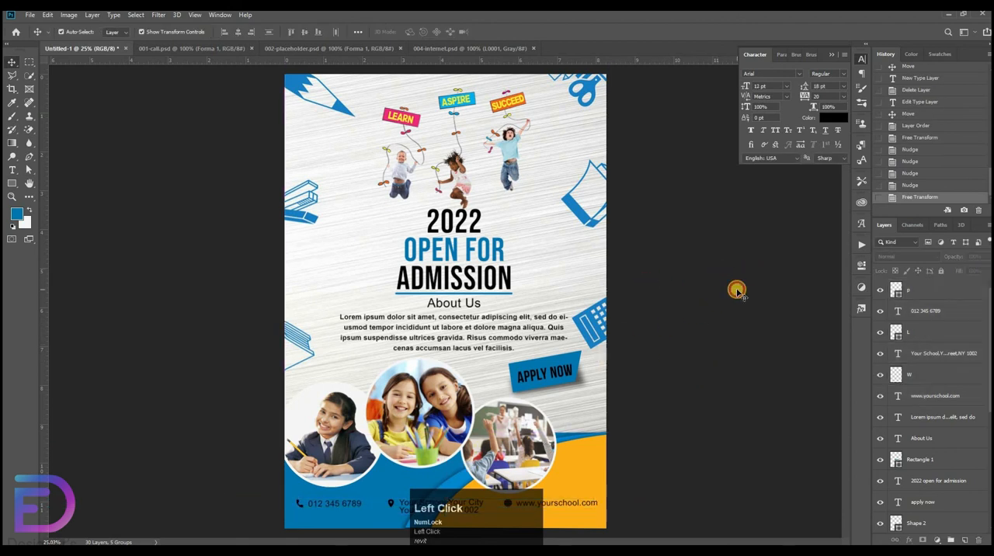
left_click_drag(743, 289, 723, 299)
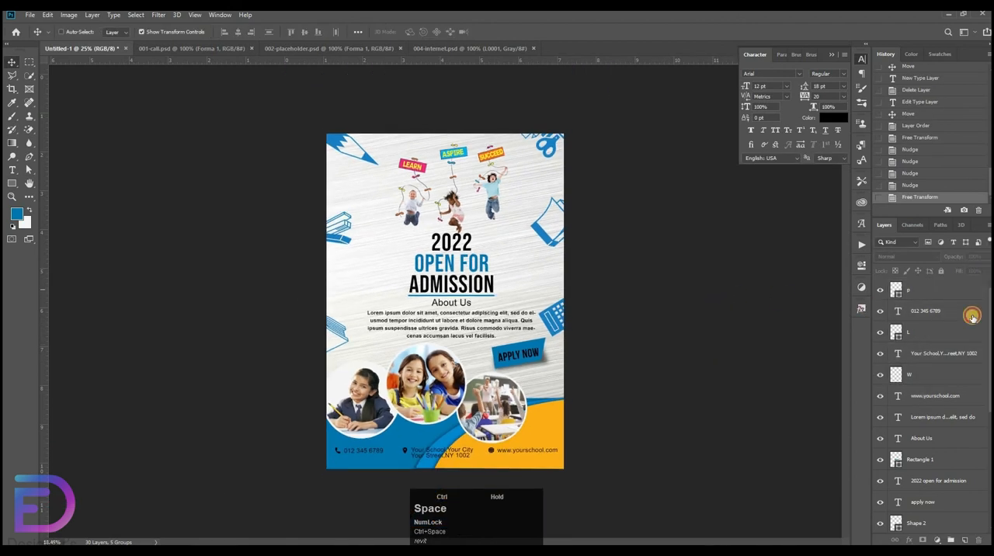
Group all layers from the phone icon layer down to Shape 3.
left_click(949, 289)
scroll(942, 411, "down", 3)
scroll(937, 420, "up", 3)
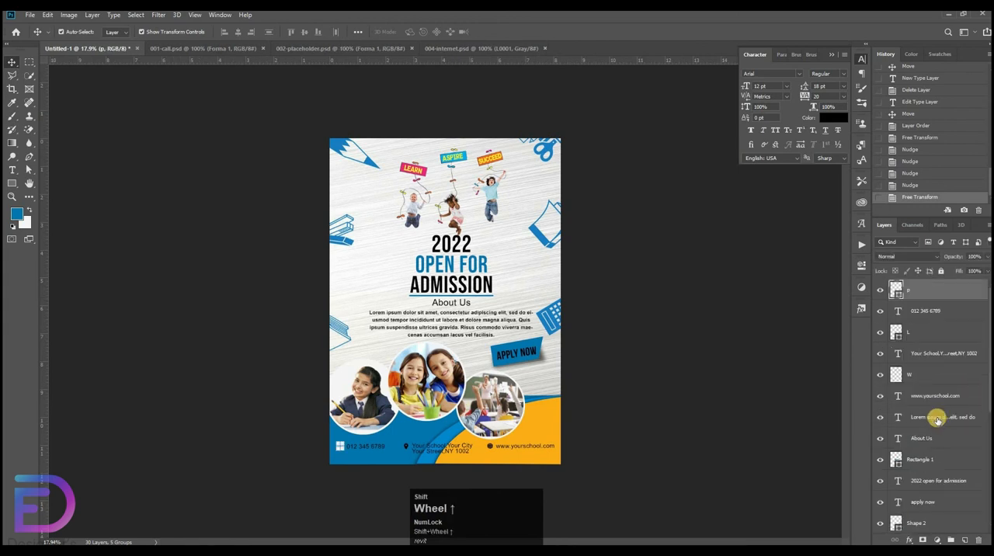
scroll(934, 487, "down", 5)
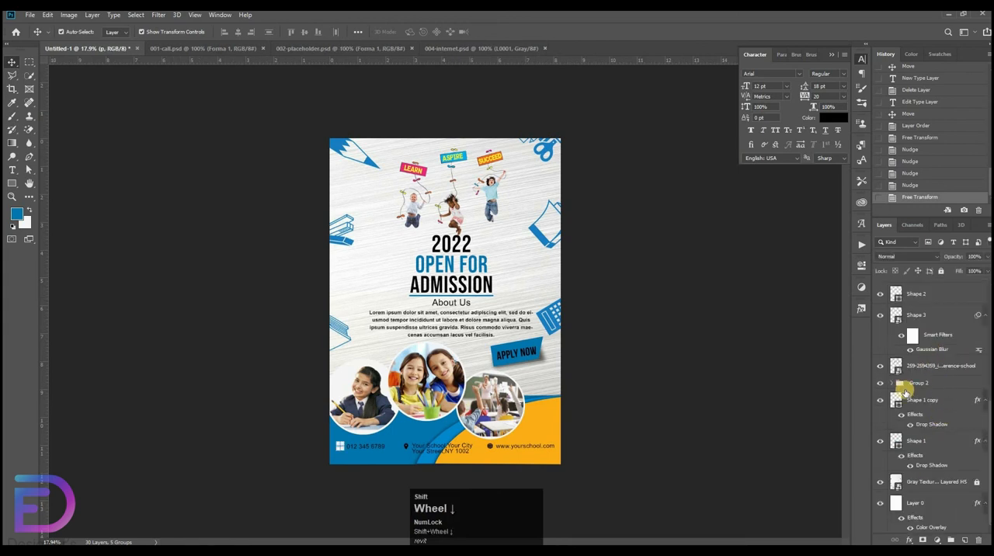
left_click(937, 369, "shift")
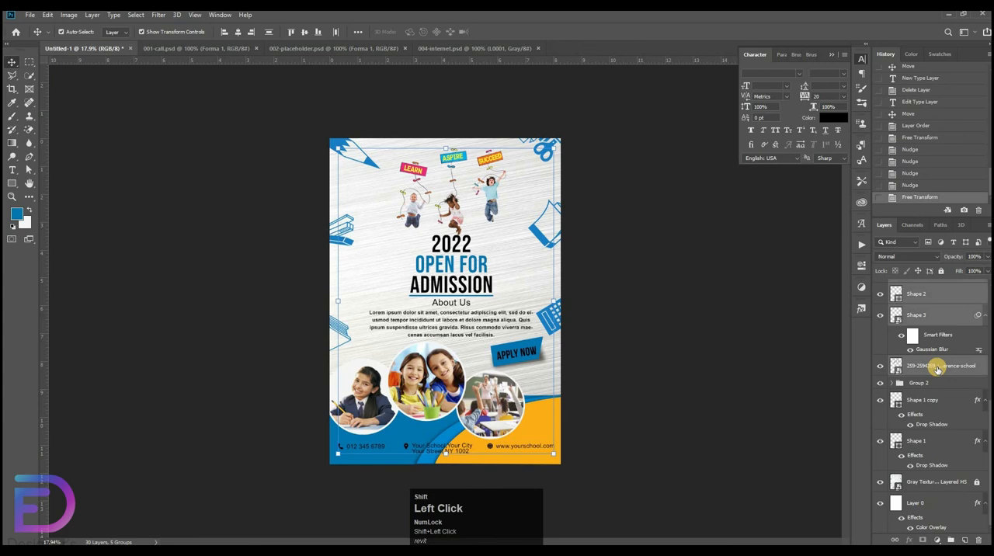
left_click(937, 317, "shift")
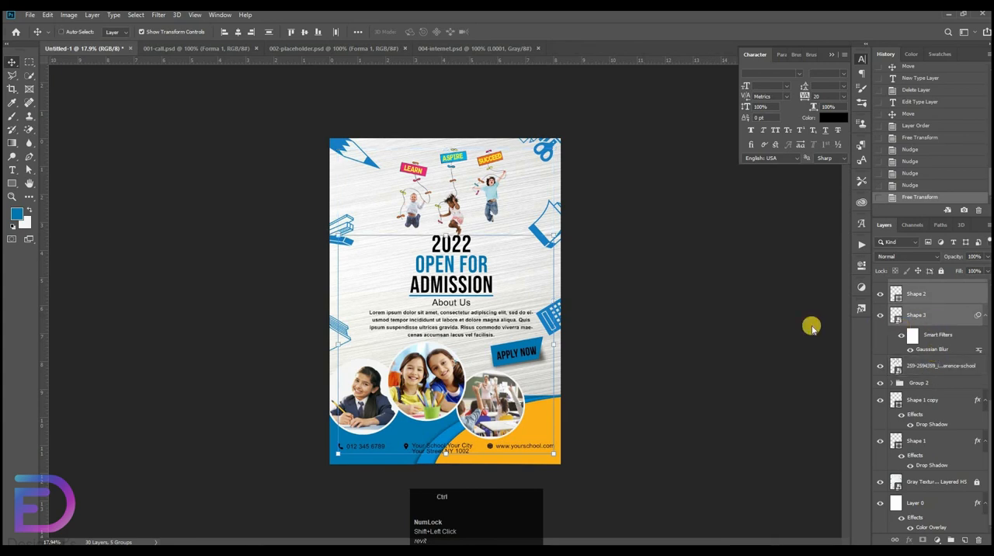
key("ctrl+g")
Switch the visibility of Group 3 off and on to check which flyer elements it contains.
left_click(881, 285)
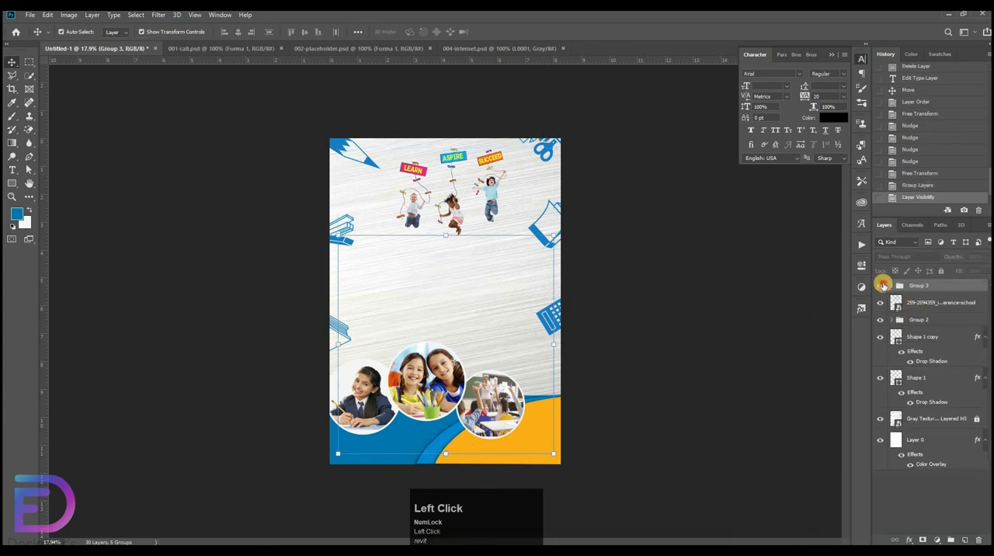
left_click(881, 285)
left_click(881, 285)
left_click(881, 285)
left_click(881, 285)
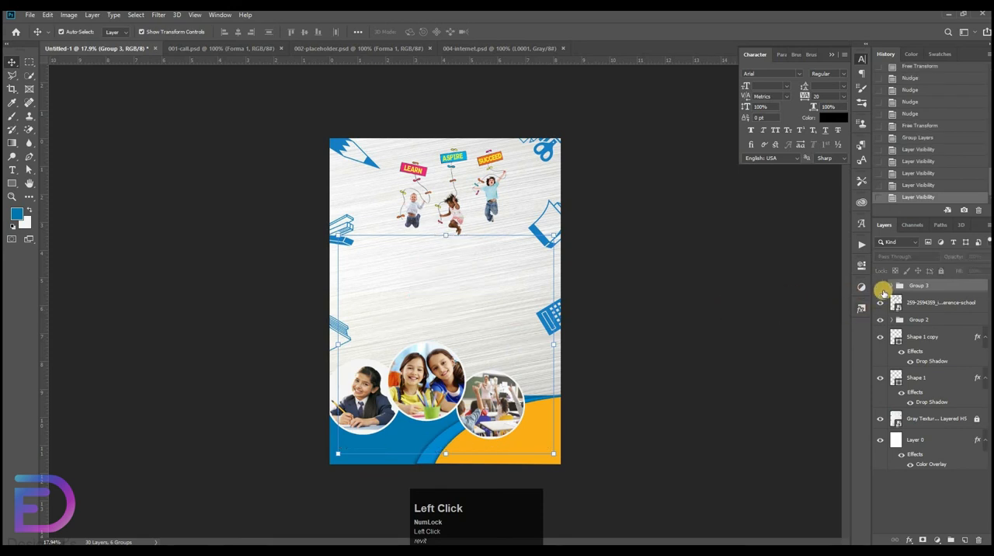
left_click(880, 285)
left_click(932, 302)
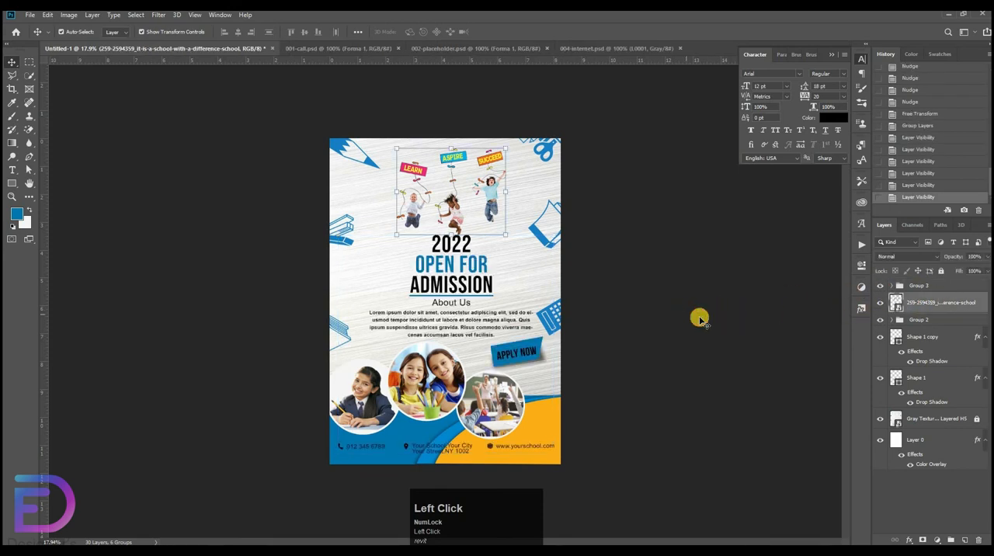
left_click(699, 318)
left_click(691, 329, "ctrl+space")
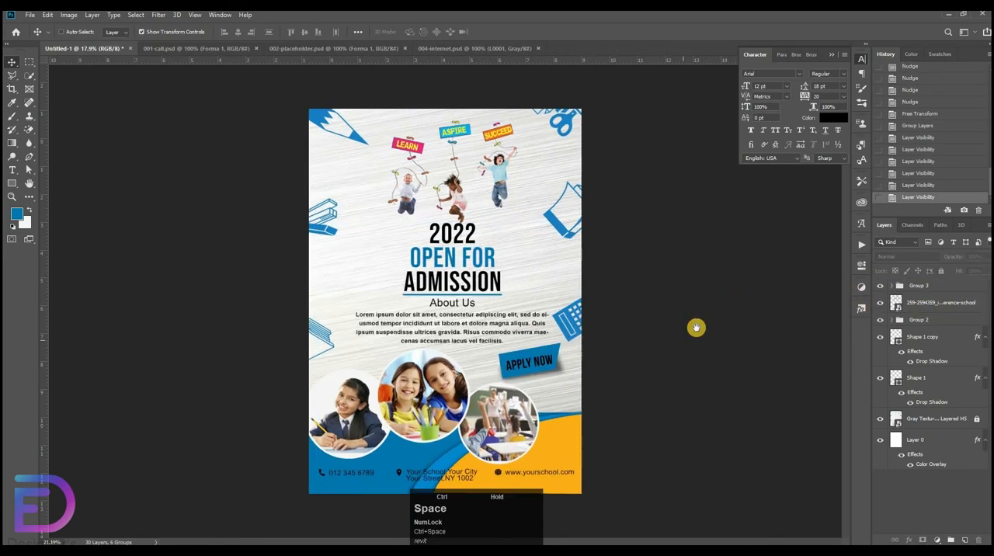
left_click(734, 356)
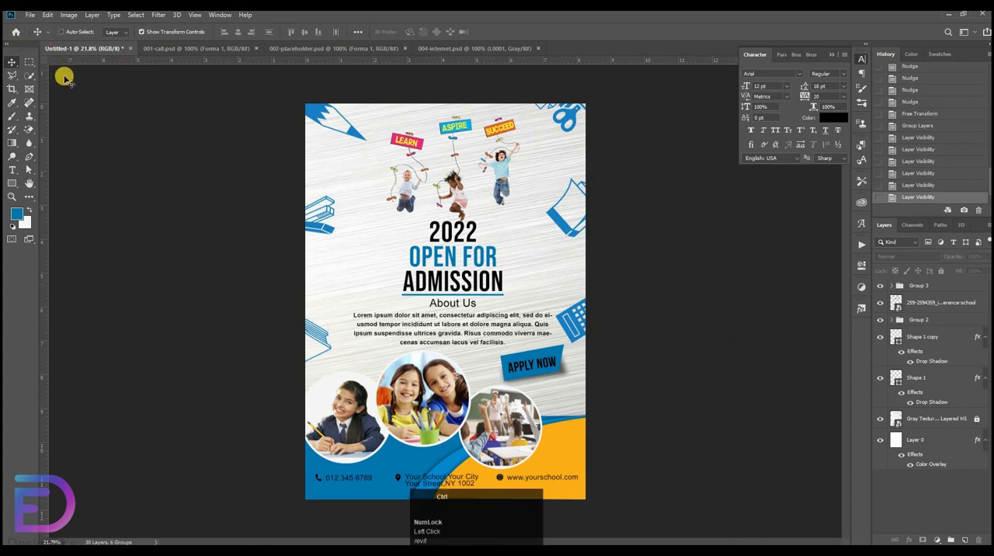
Save the flyer as the JPEG file Untitled-1.jpg in the New folder directory and accept the JPEG options.
key("ctrl+shift+s")
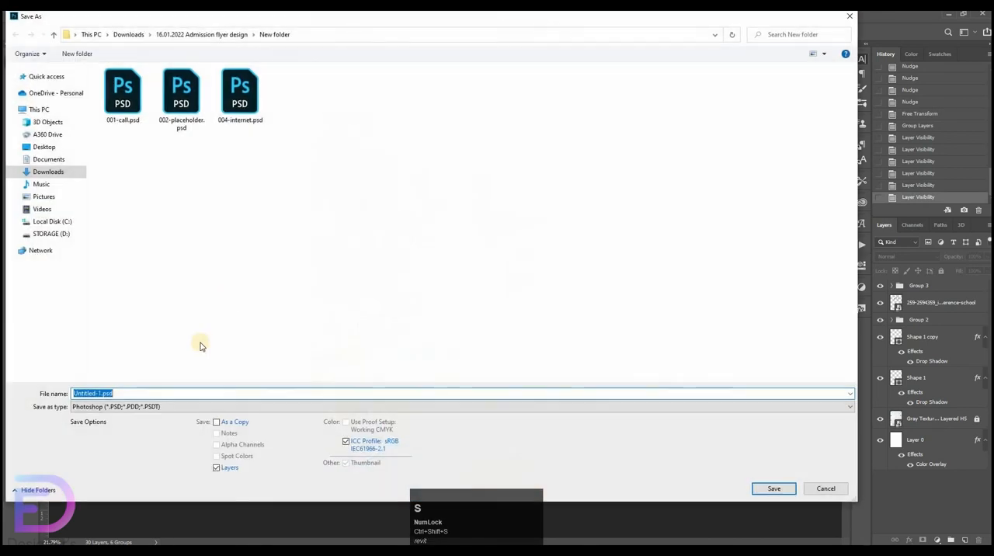
left_click(151, 405)
left_click(168, 304)
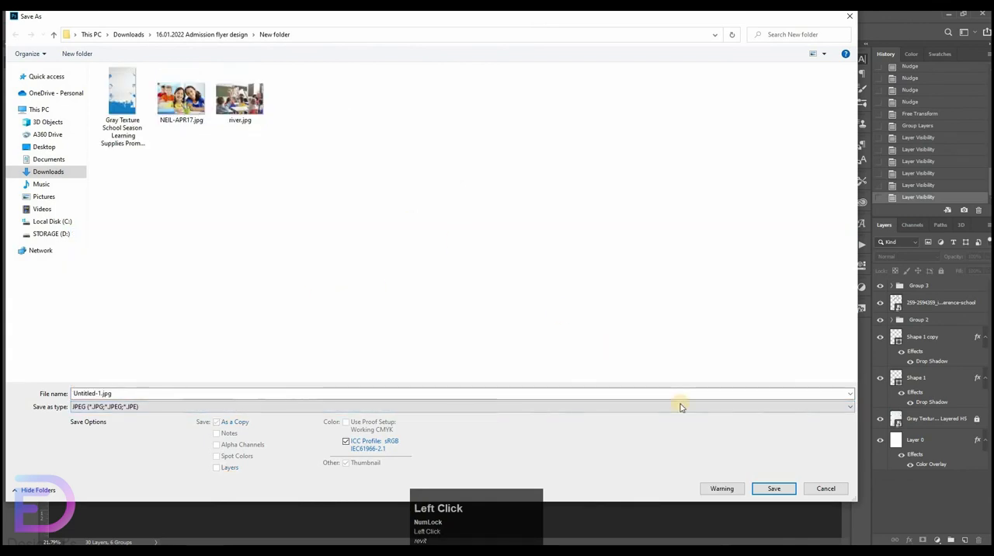
left_click(774, 487)
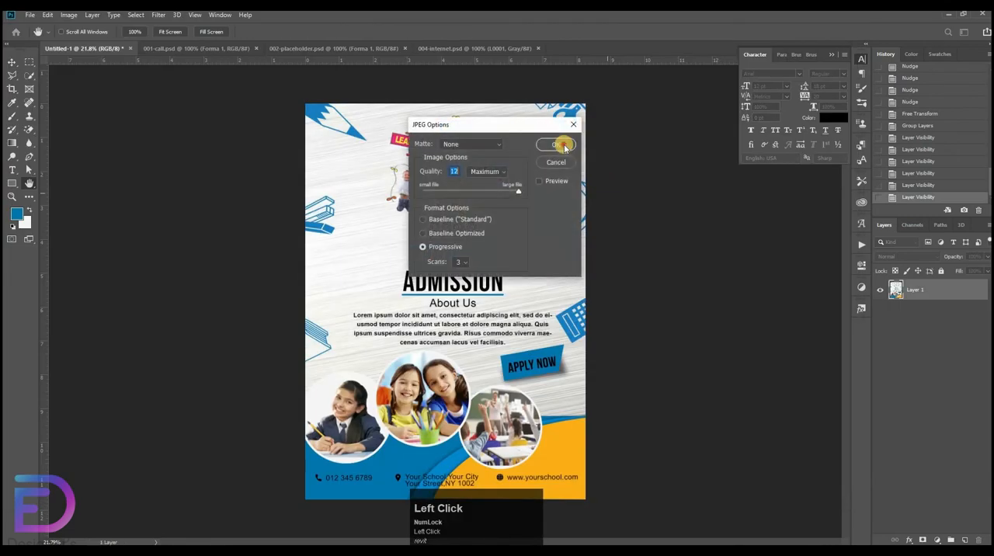
left_click(565, 147)
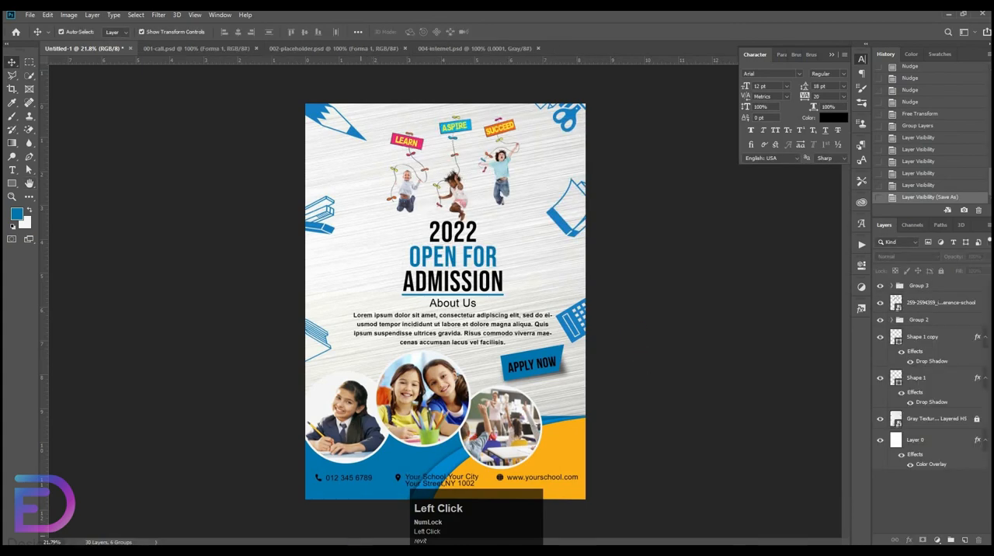
Switch to File Explorer and open the exported Untitled-1.jpg for viewing.
left_click(358, 550)
double_click(577, 110)
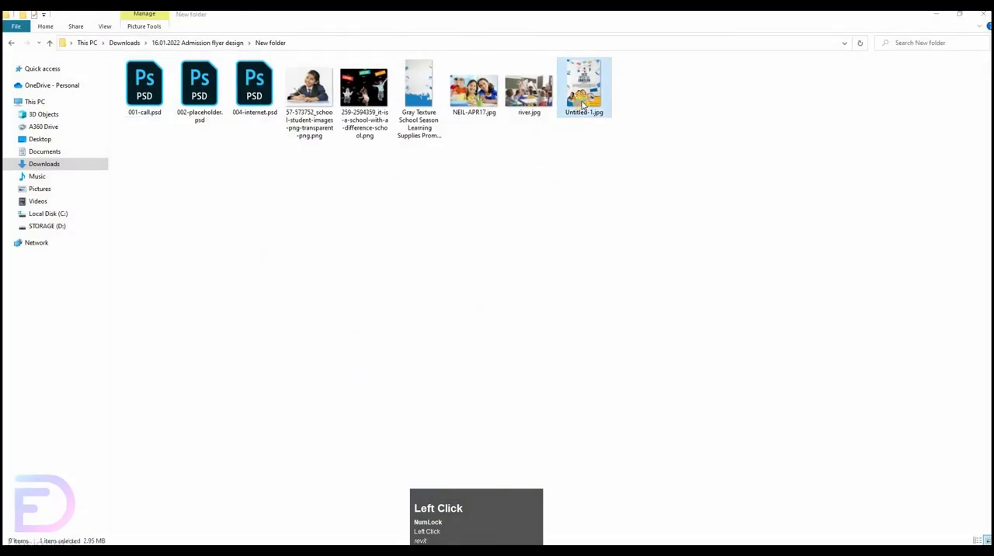